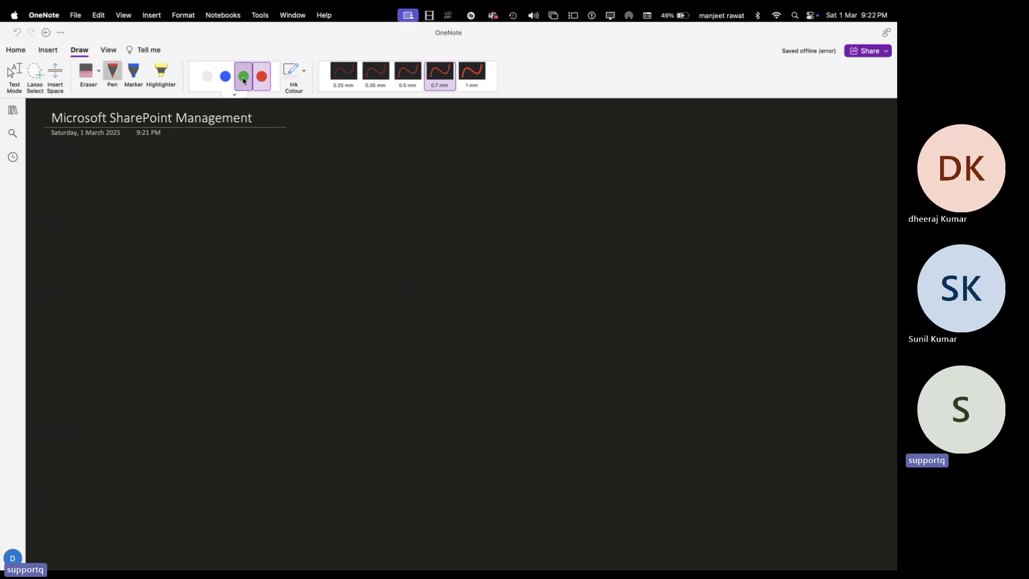
click(9, 72)
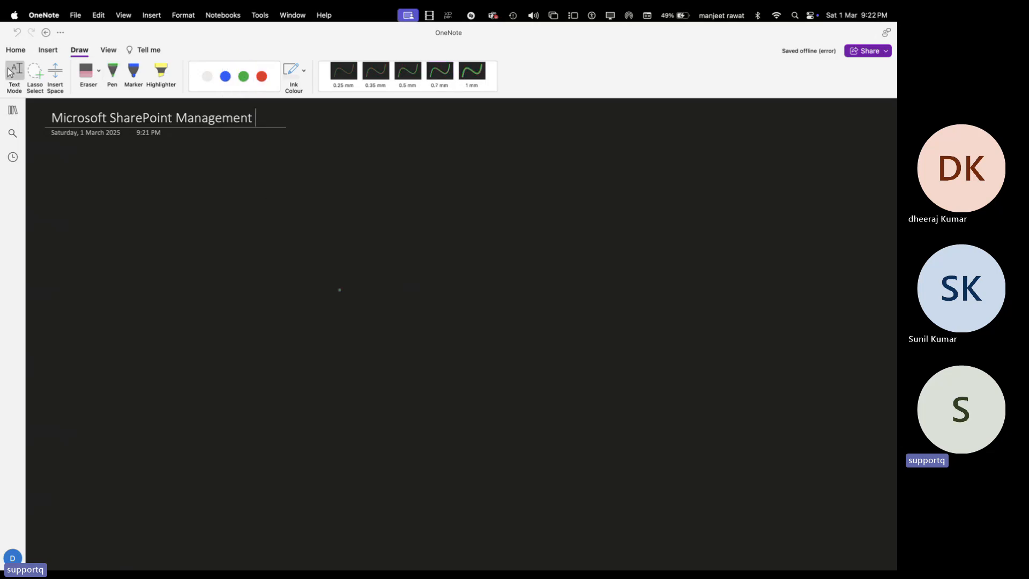
click(112, 70)
click(243, 76)
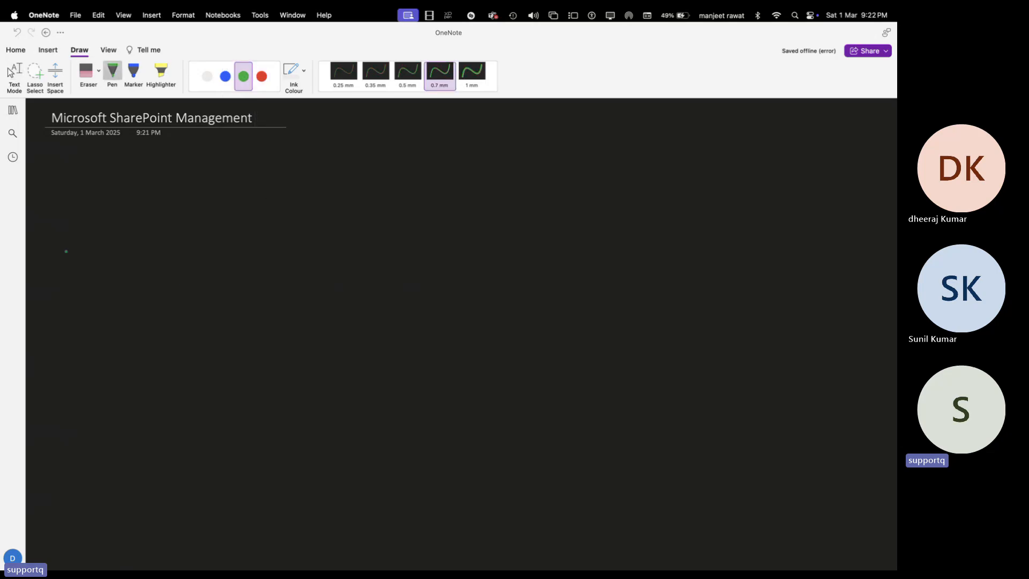
click(206, 76)
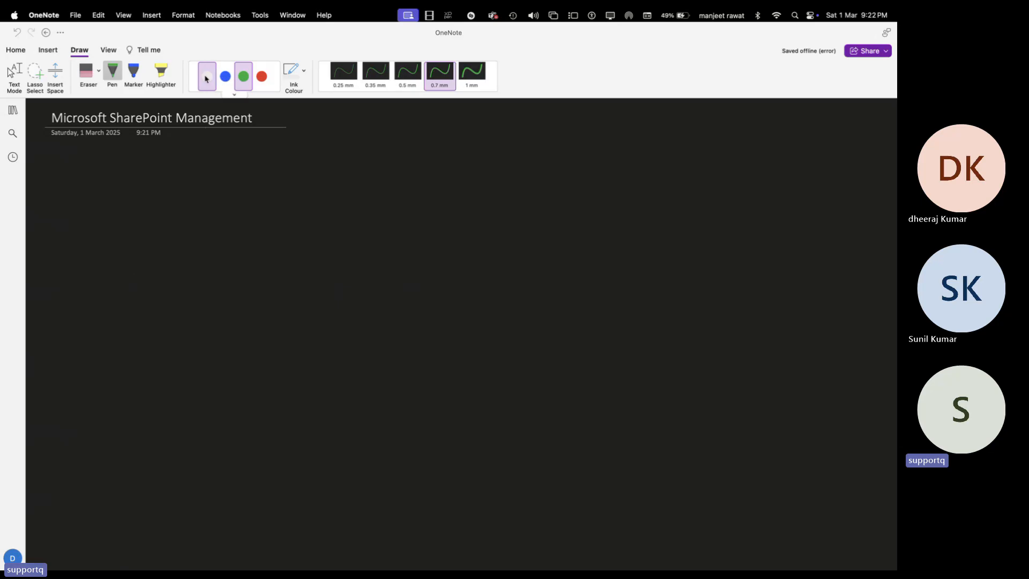
key(Escape)
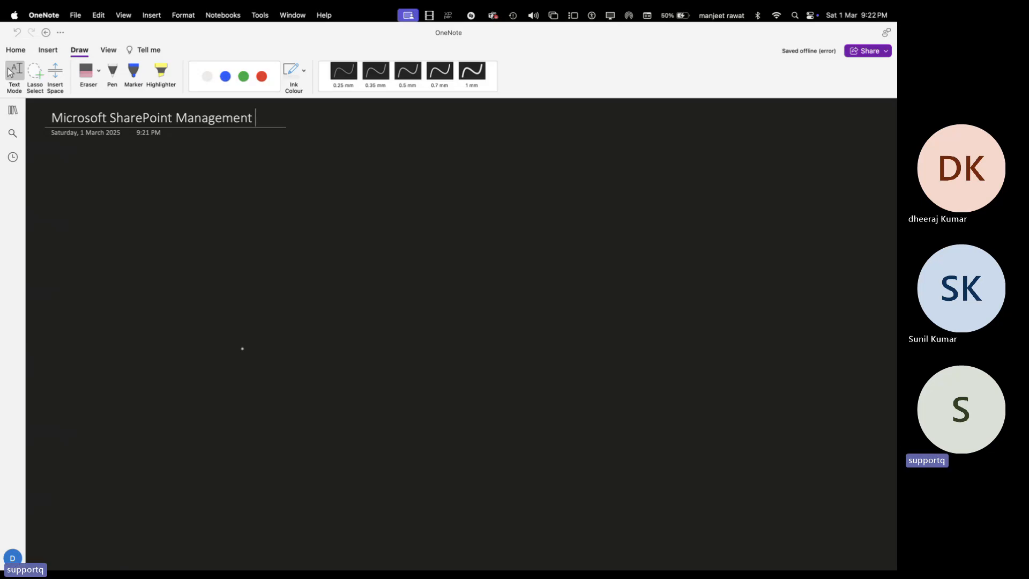
Handwrite the first list item, a circled 1 followed by "Outlook", below the page title with the 0.7 mm green pen
click(112, 72)
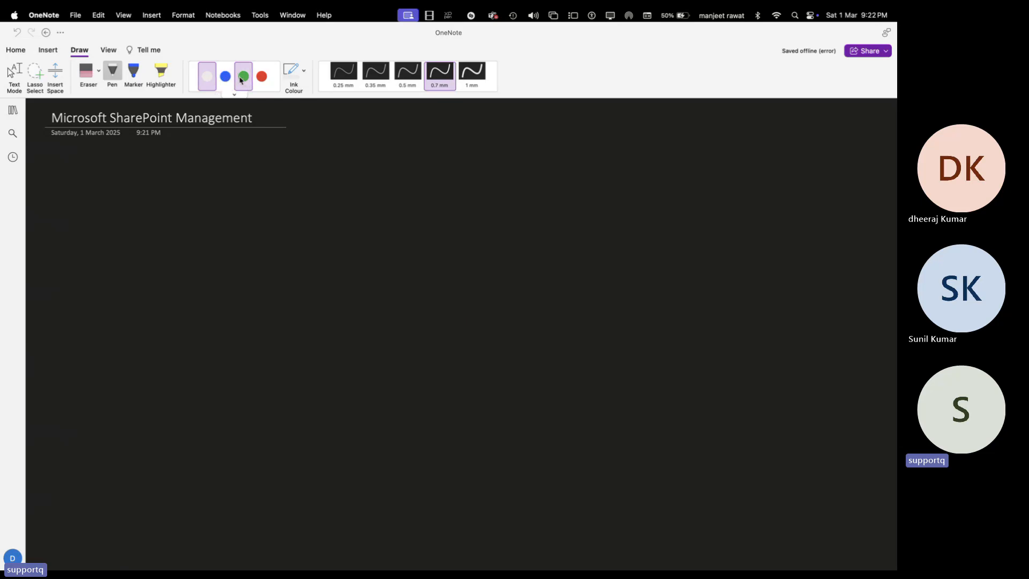
click(242, 77)
drag(63, 174, 59, 188)
drag(71, 172, 134, 188)
click(164, 174)
mouse_move(130, 178)
mouse_down()
mouse_move(147, 187)
mouse_move(175, 177)
mouse_move(186, 189)
mouse_up()
drag(197, 173, 209, 196)
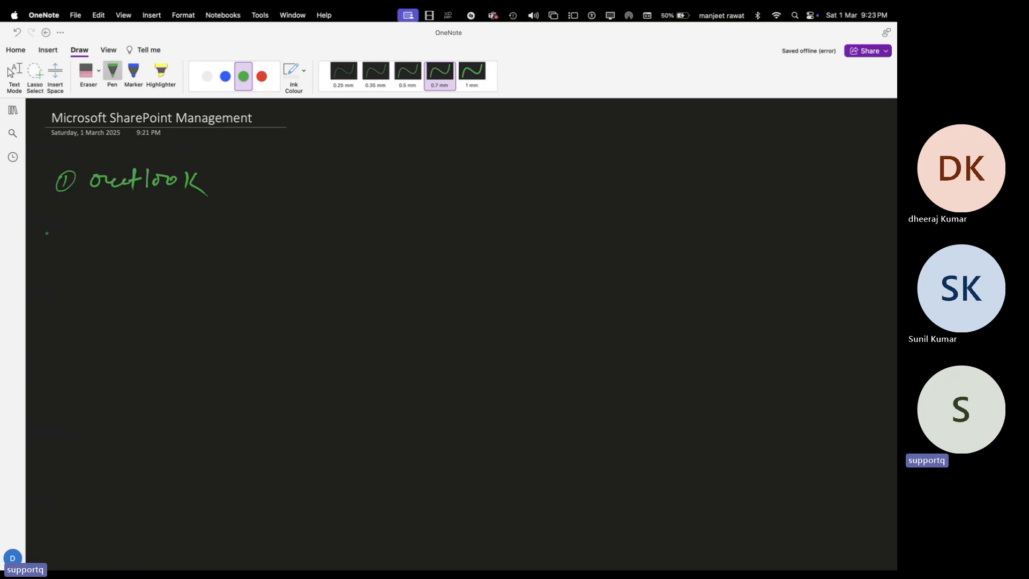
Handwrite the list items "Teams" and "Sharepoint" below Outlook in green, numbered with circled 2 and 3
drag(55, 226, 99, 239)
mouse_move(90, 228)
mouse_down()
mouse_move(163, 232)
mouse_move(154, 249)
mouse_up()
click(177, 237)
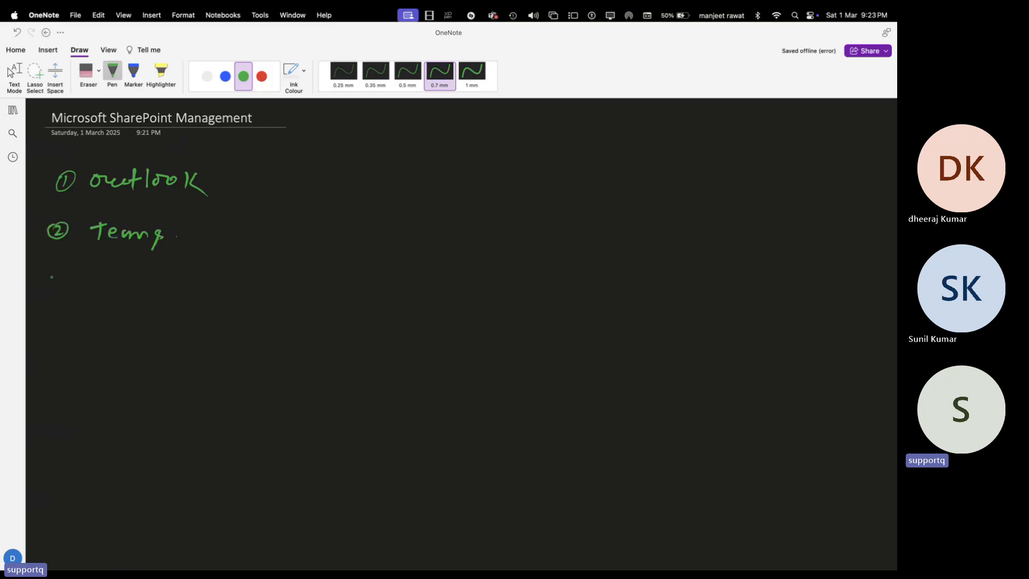
drag(54, 273, 52, 288)
drag(59, 269, 58, 271)
drag(98, 273, 91, 287)
drag(105, 270, 112, 288)
mouse_move(124, 279)
mouse_down()
mouse_move(127, 289)
mouse_move(157, 281)
mouse_move(162, 296)
mouse_move(177, 281)
mouse_move(192, 288)
mouse_up()
drag(198, 289, 214, 288)
drag(207, 276, 229, 272)
Handwrite the list items "One-Drive" and "Yammer" in green, numbered with circled 4 and 5, and stop drawing
mouse_move(48, 318)
mouse_down()
mouse_move(57, 317)
mouse_move(40, 328)
mouse_move(56, 312)
mouse_move(139, 328)
mouse_up()
drag(147, 322, 174, 329)
drag(190, 325, 198, 322)
mouse_move(201, 317)
mouse_down()
mouse_move(204, 329)
mouse_move(220, 319)
mouse_move(234, 328)
mouse_up()
drag(45, 362, 43, 375)
drag(44, 361, 91, 367)
mouse_move(98, 358)
mouse_down()
mouse_move(96, 379)
mouse_move(138, 378)
mouse_up()
drag(146, 369, 193, 379)
mouse_move(197, 371)
mouse_down()
mouse_move(200, 381)
mouse_move(211, 370)
mouse_up()
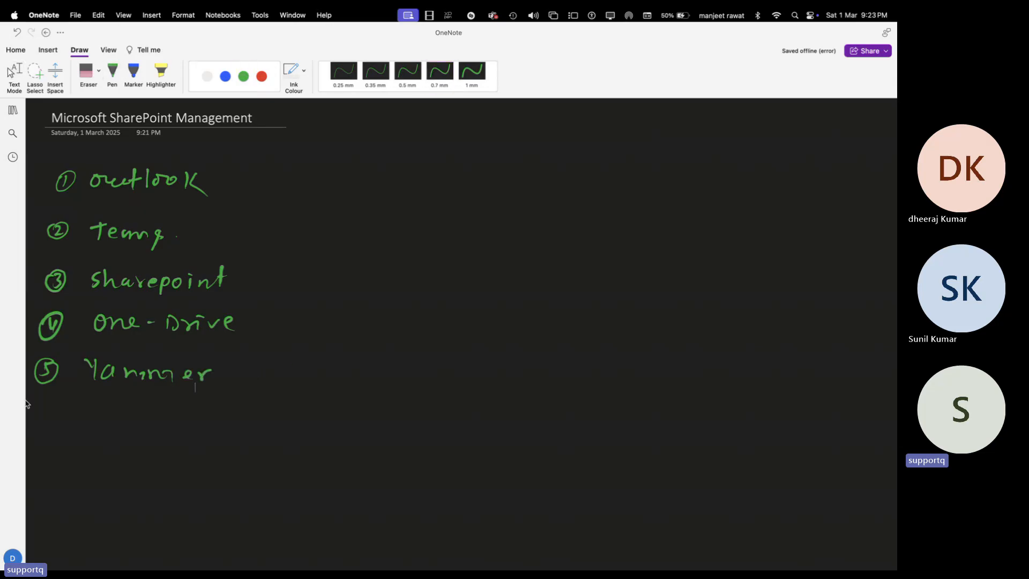
key(Escape)
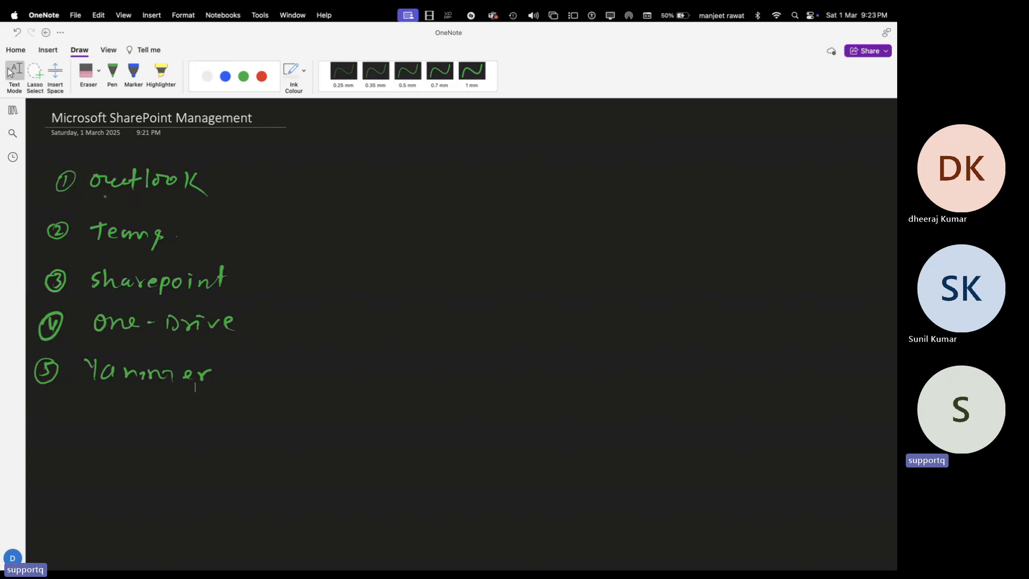
Mark Outlook, Teams and Sharepoint with white check marks, and One-Drive and Yammer with short white arrows, using the 0.7 mm pen
click(439, 71)
click(207, 76)
drag(226, 183, 247, 176)
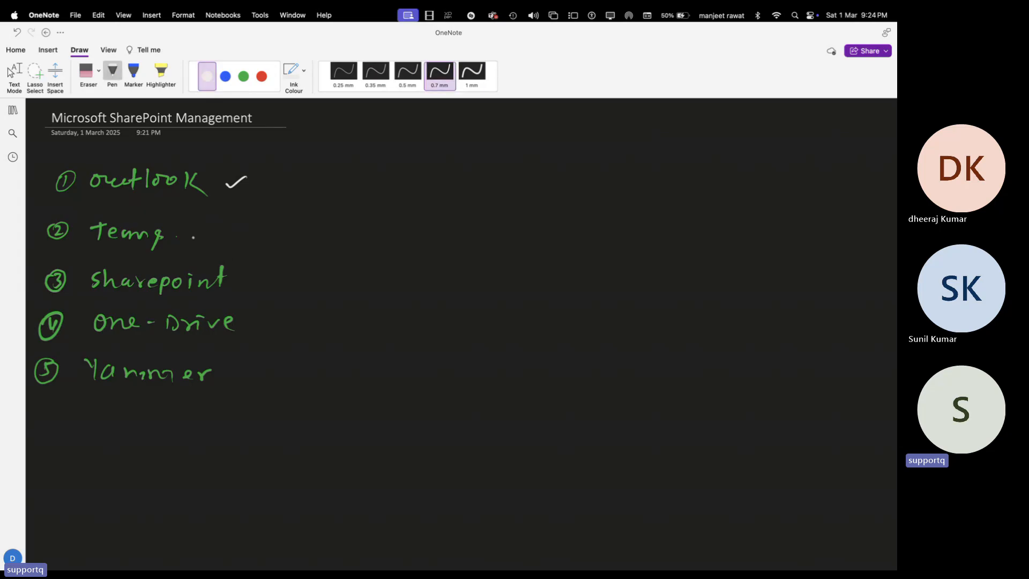
drag(196, 235, 215, 229)
drag(241, 279, 263, 272)
drag(244, 324, 257, 328)
drag(232, 374, 245, 377)
key(Escape)
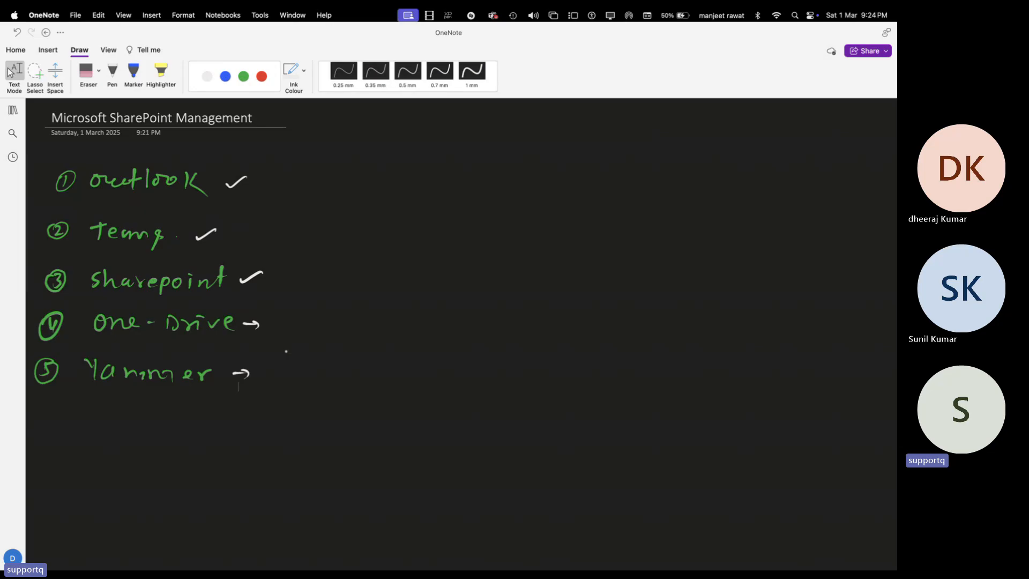
Switch to the Microsoft Teams meeting, check its recording and transcription options, and return to the OneNote page
key(ctrl+Right)
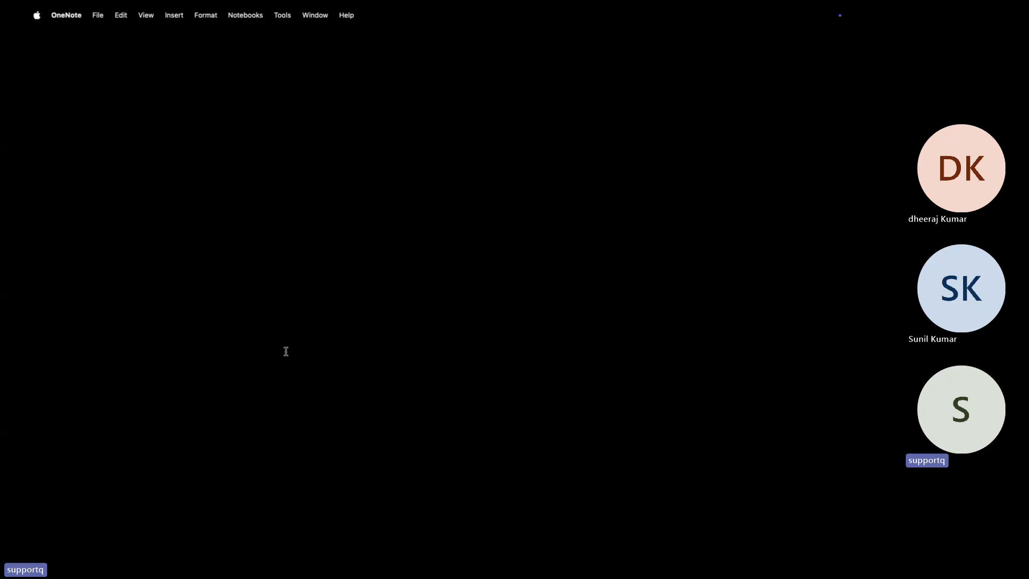
key(ctrl+Right)
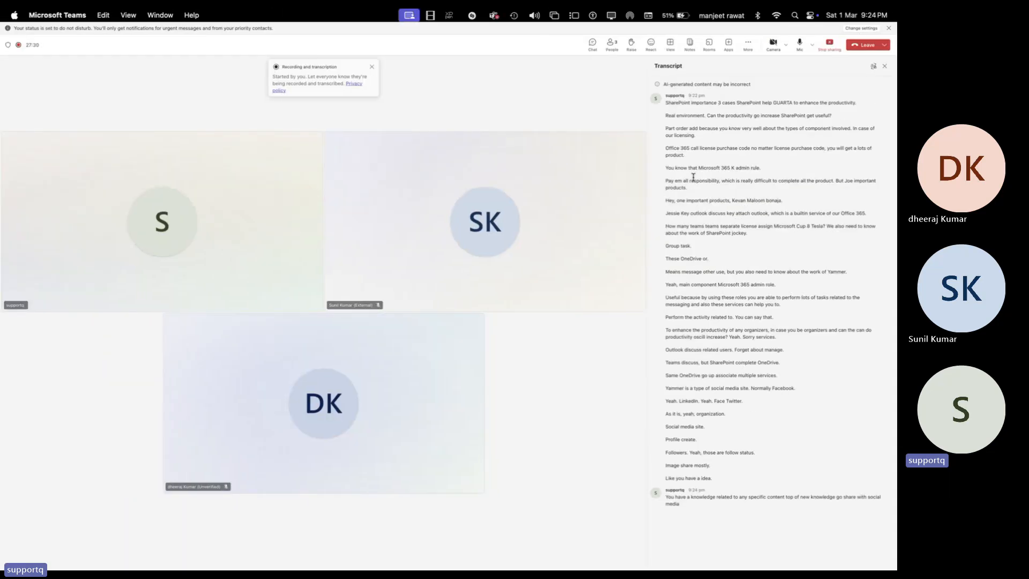
click(748, 44)
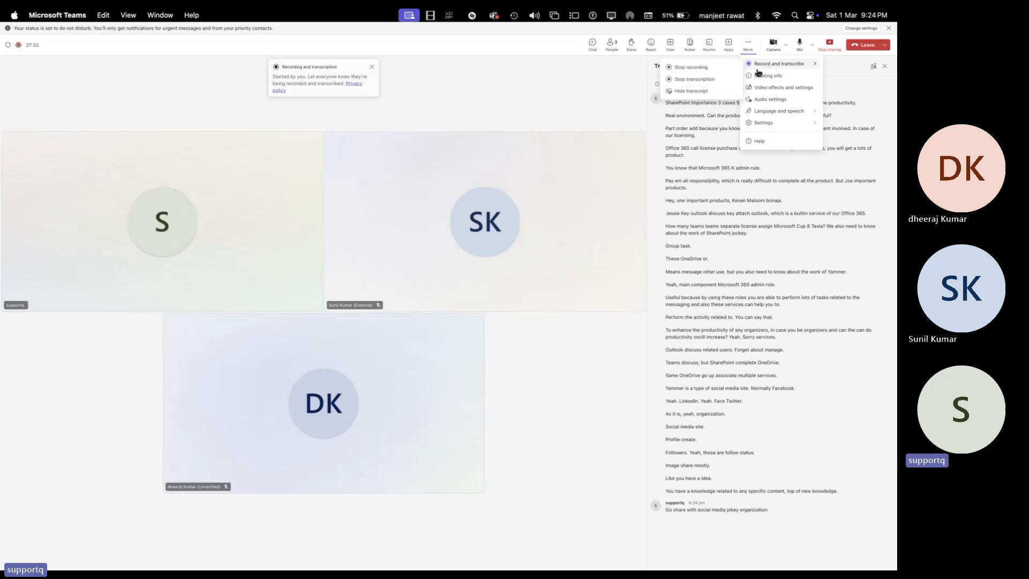
key(ctrl+Left)
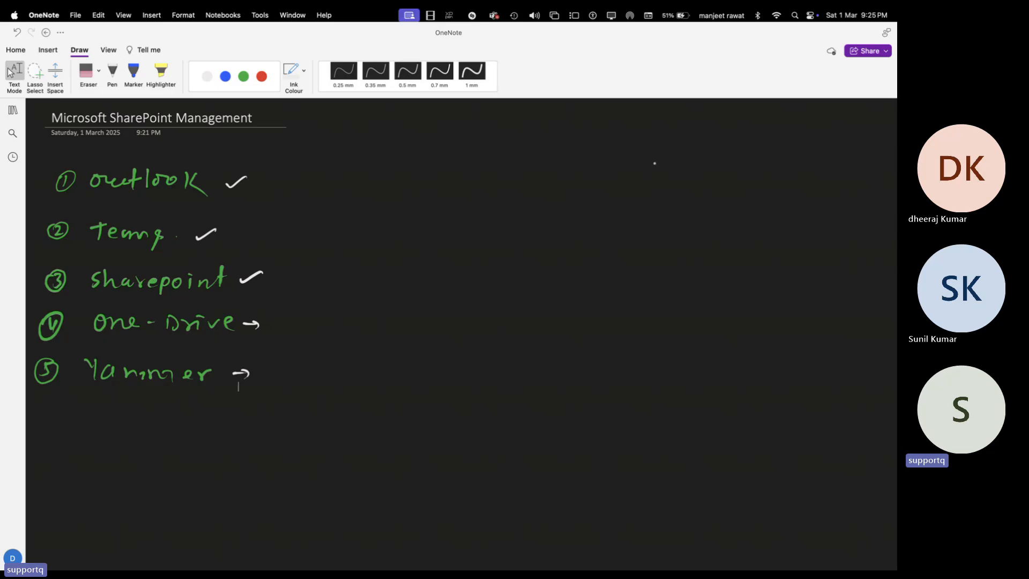
Draw a red storage cylinder beside the list with the 0.7 mm pen and label it "One-Drive" underneath
click(439, 74)
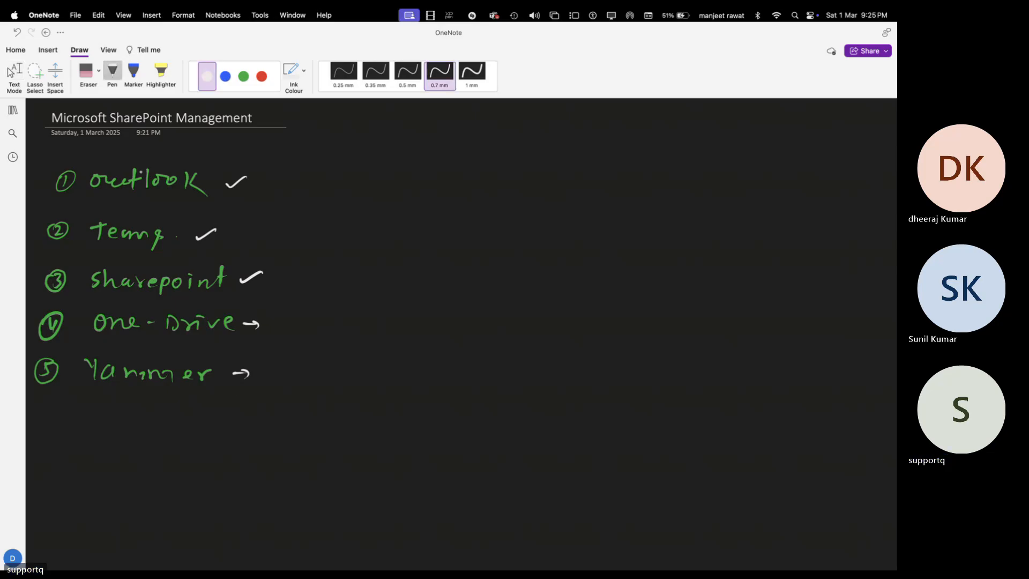
click(261, 76)
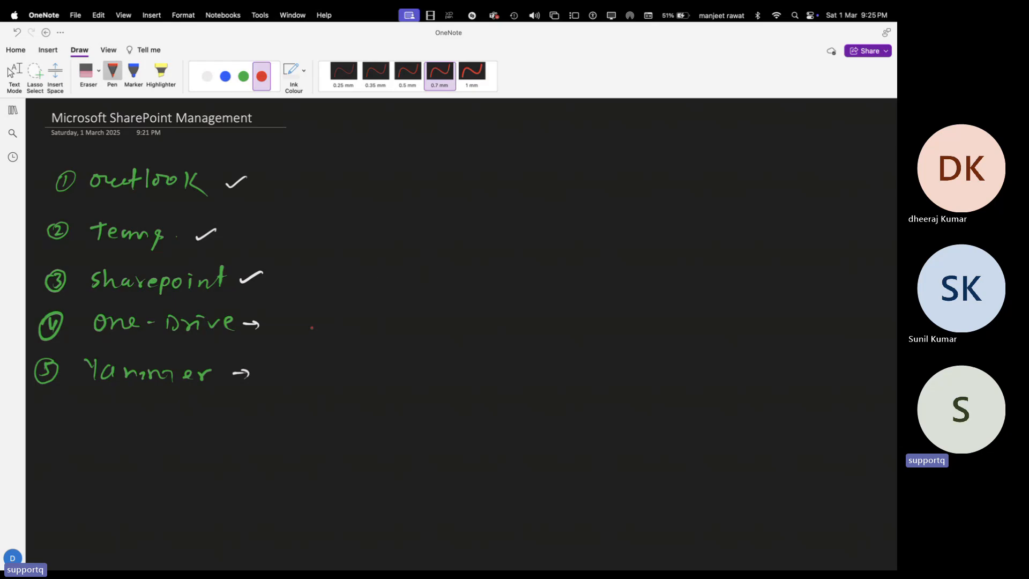
mouse_move(374, 220)
mouse_down()
mouse_move(379, 275)
mouse_move(444, 288)
mouse_move(453, 232)
mouse_move(380, 215)
mouse_move(453, 221)
mouse_up()
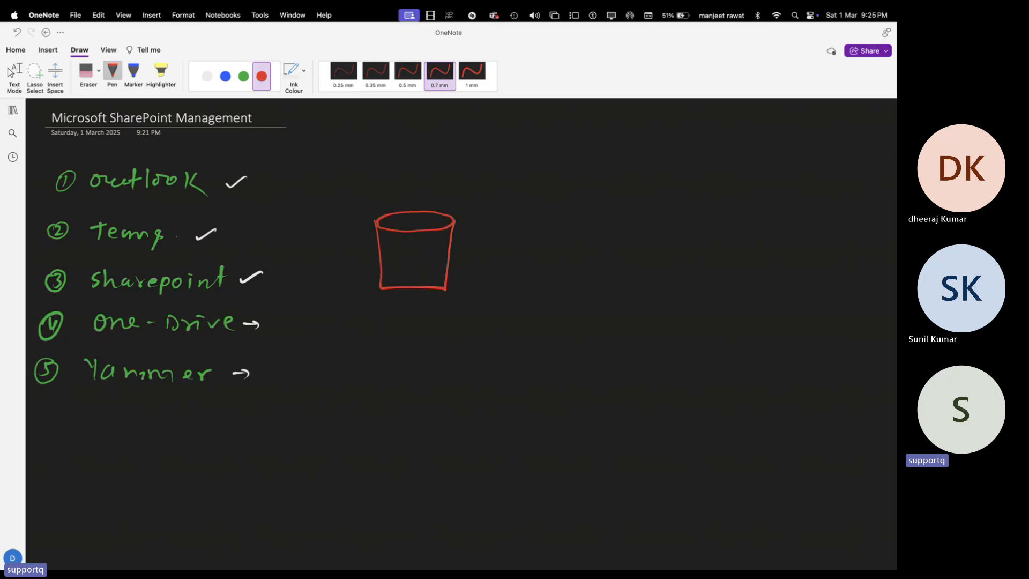
drag(378, 320, 491, 323)
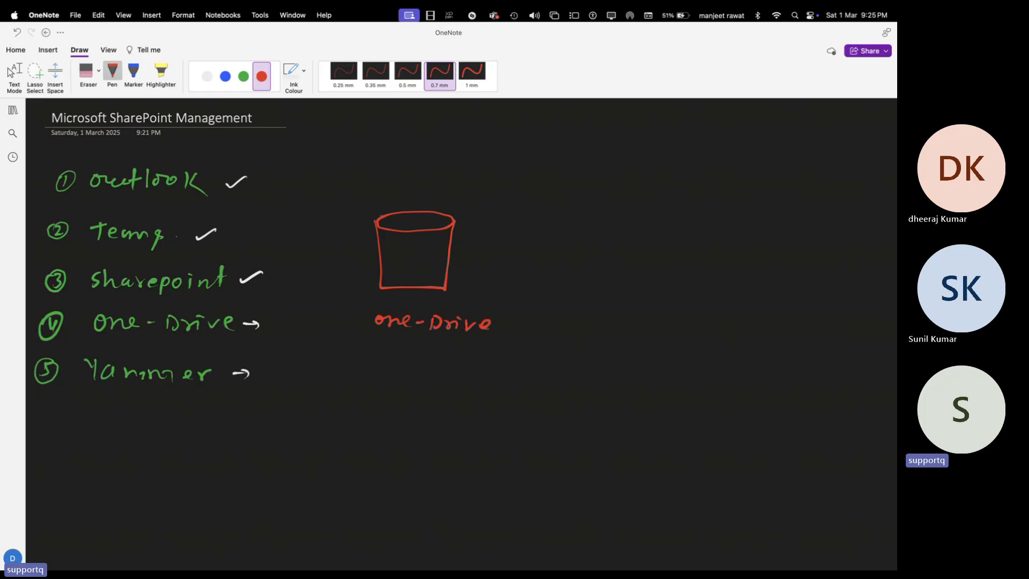
Handwrite "Sharepoint" and, below it, "Teams library" in blue to the right of the red cylinder
click(226, 77)
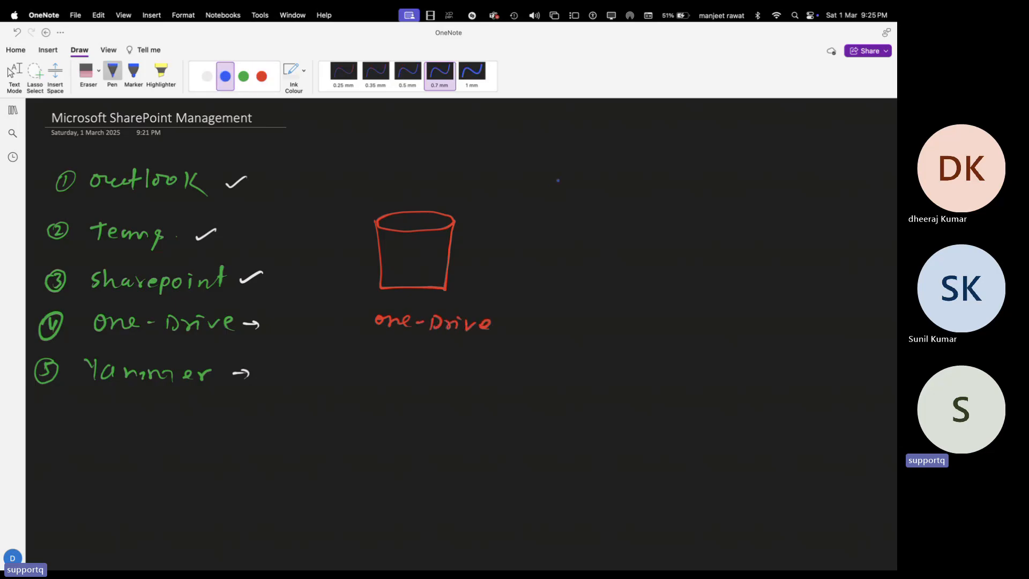
mouse_move(558, 180)
mouse_down()
mouse_move(545, 188)
mouse_move(660, 197)
mouse_up()
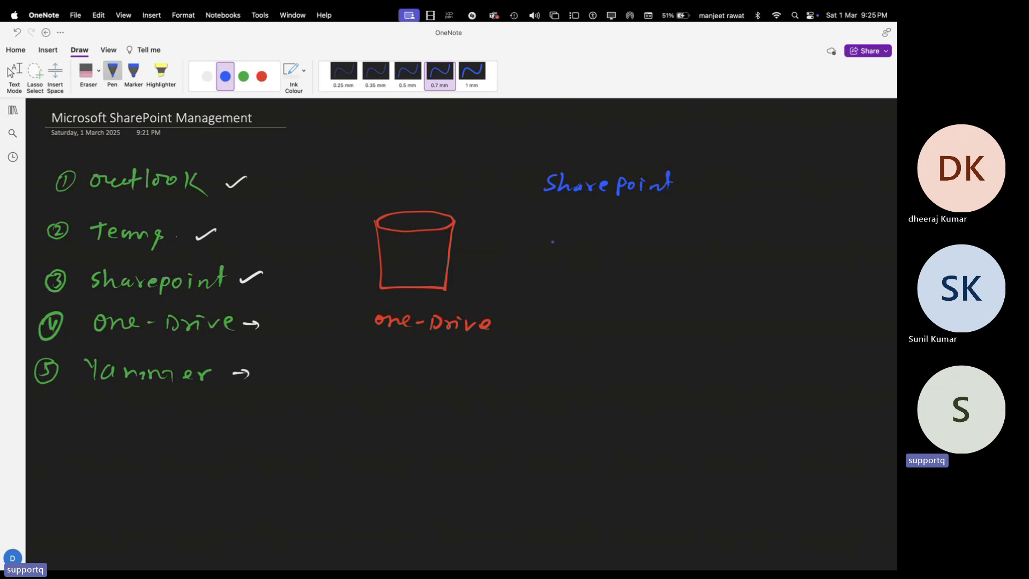
mouse_move(544, 230)
mouse_down()
mouse_move(544, 247)
mouse_move(555, 231)
mouse_up()
mouse_move(554, 239)
mouse_down()
mouse_move(597, 242)
mouse_move(599, 253)
mouse_up()
click(607, 235)
click(608, 242)
click(626, 231)
drag(624, 232, 624, 247)
mouse_move(629, 240)
mouse_down()
mouse_move(633, 248)
mouse_move(681, 243)
mouse_move(690, 260)
mouse_up()
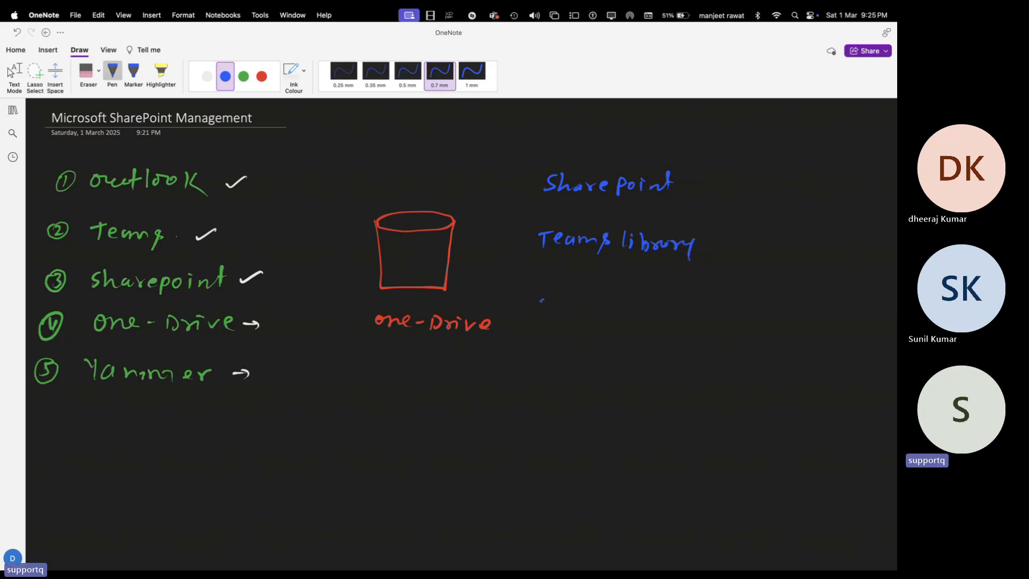
Handwrite "On-prem PC - (Profile)" in blue below the Teams library label
drag(547, 300, 564, 310)
mouse_move(567, 305)
mouse_down()
mouse_move(579, 304)
mouse_move(581, 316)
mouse_up()
drag(581, 302, 599, 304)
click(611, 308)
drag(601, 307, 649, 315)
mouse_move(649, 296)
mouse_down()
mouse_move(676, 312)
mouse_move(696, 304)
mouse_up()
mouse_move(710, 294)
mouse_down()
mouse_move(703, 313)
mouse_move(719, 311)
mouse_up()
drag(718, 297, 737, 300)
drag(740, 301, 757, 294)
drag(749, 300, 794, 304)
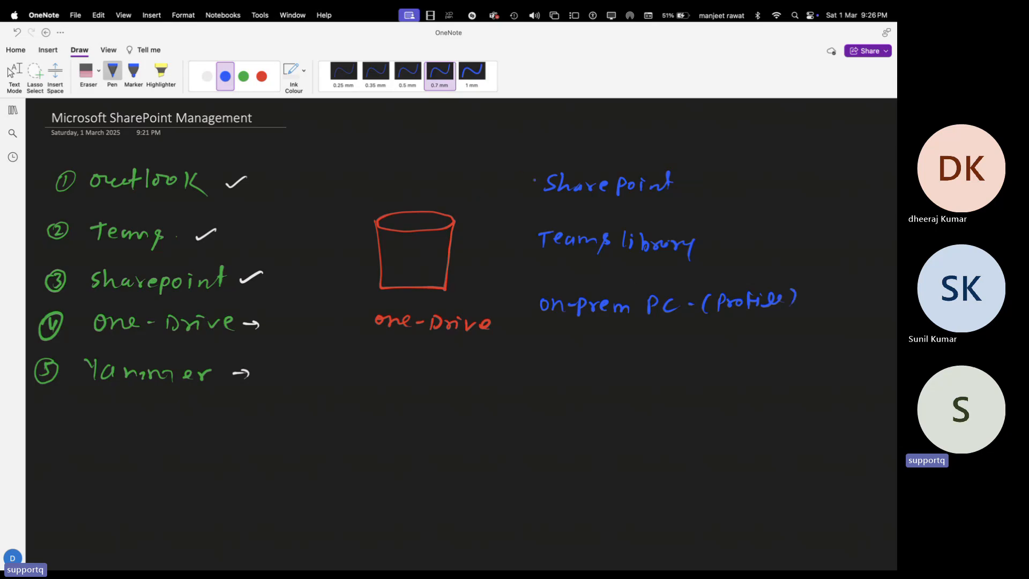
Draw blue arrows from Sharepoint, Teams library and On-prem PC to the One-Drive cylinder, and switch back to text mode
mouse_move(532, 182)
mouse_down()
mouse_move(459, 227)
mouse_move(472, 227)
mouse_up()
drag(534, 243, 462, 266)
drag(469, 260, 477, 273)
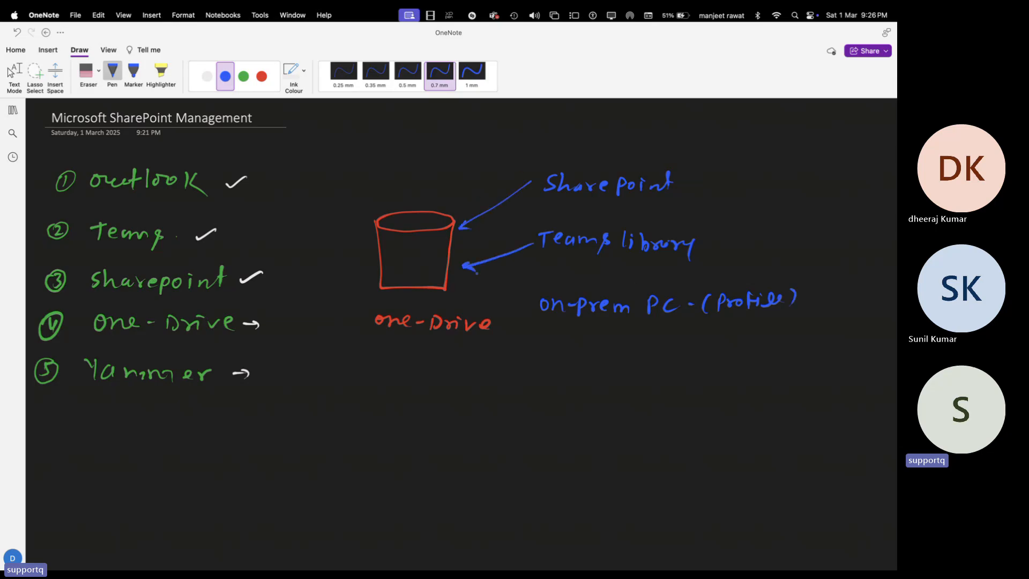
drag(533, 304, 449, 288)
click(322, 384)
click(11, 73)
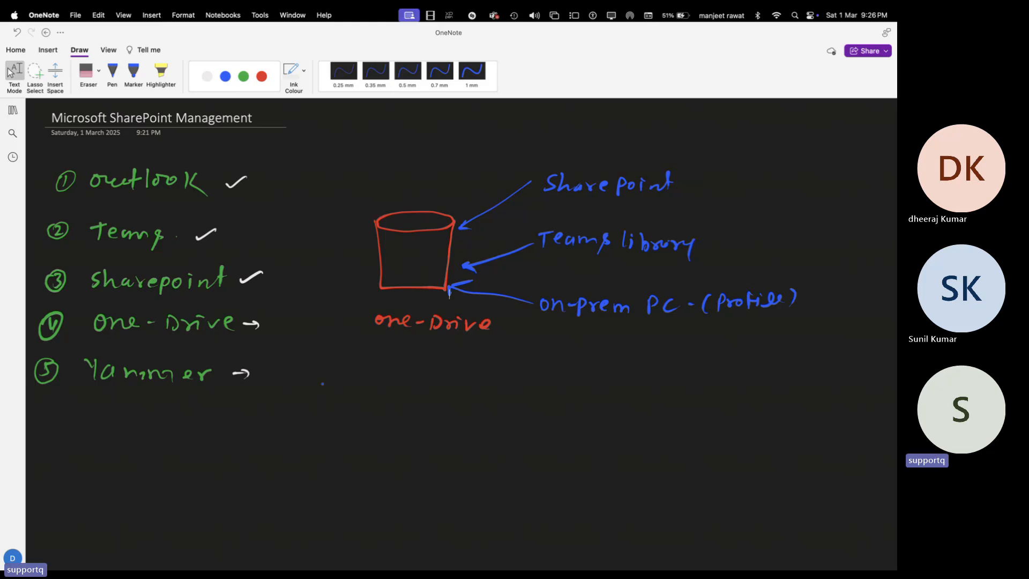
Handwrite "Centerlized , Individual" in white below the One-Drive diagram
click(112, 72)
click(207, 76)
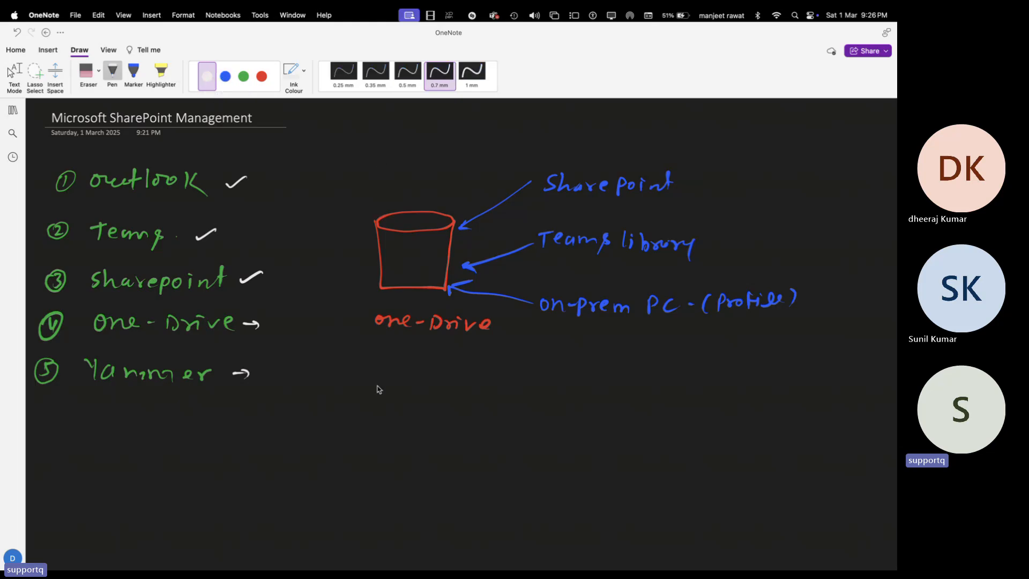
mouse_move(374, 379)
mouse_down()
mouse_move(370, 393)
mouse_move(398, 394)
mouse_up()
mouse_move(404, 381)
mouse_down()
mouse_move(407, 397)
mouse_move(453, 377)
mouse_move(458, 393)
mouse_move(484, 388)
mouse_up()
click(436, 390)
click(473, 392)
drag(497, 391, 499, 378)
mouse_move(556, 390)
mouse_down()
mouse_move(554, 399)
mouse_move(578, 396)
mouse_move(586, 382)
mouse_up()
drag(586, 396, 674, 396)
click(606, 393)
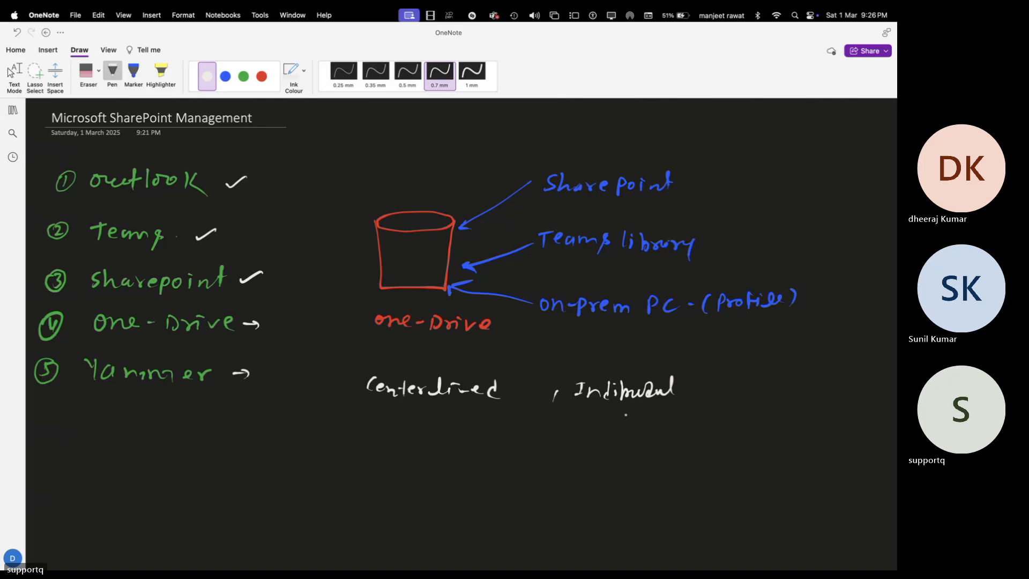
Draw white boxes around the words Centerlized and Individual, and stop drawing
mouse_move(358, 410)
mouse_down()
mouse_move(363, 370)
mouse_move(495, 371)
mouse_move(518, 396)
mouse_move(365, 411)
mouse_up()
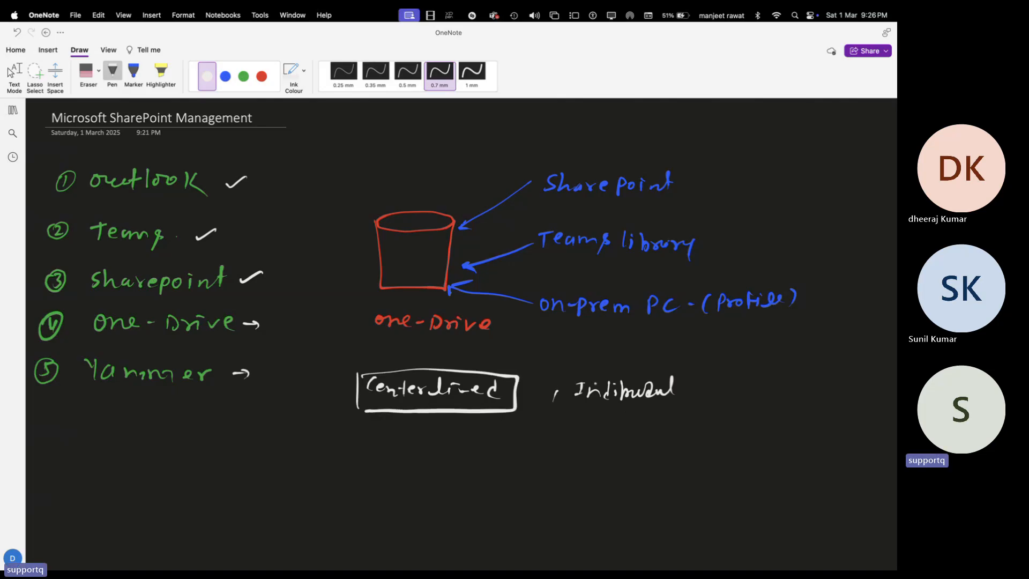
drag(567, 412, 570, 374)
mouse_move(570, 374)
mouse_down()
mouse_move(697, 371)
mouse_move(565, 413)
mouse_up()
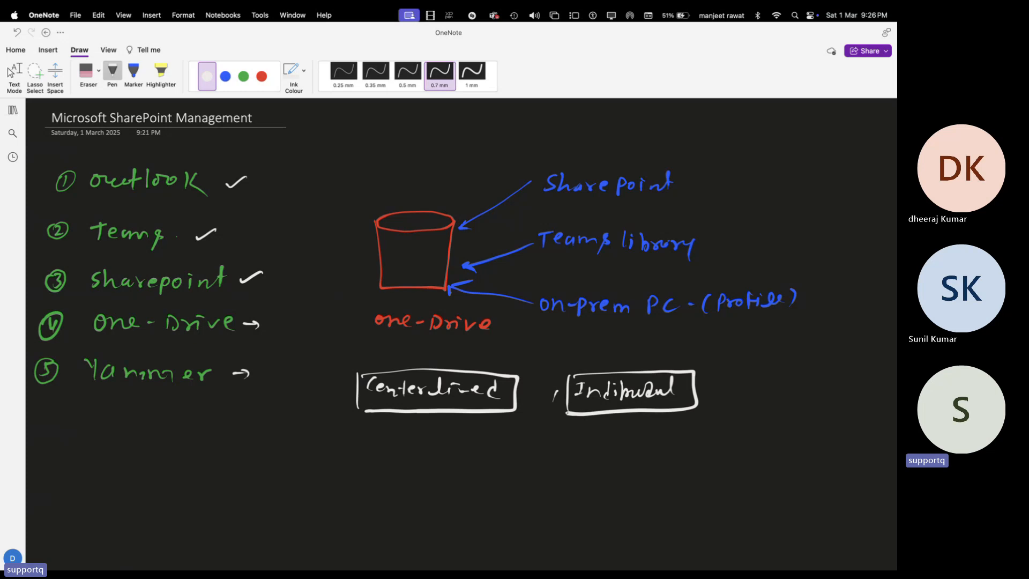
key(Escape)
Write a boxed "ABC" in green on the empty area below the list and draw three arrows branching from it to the right
scroll(418, 350, down, 3)
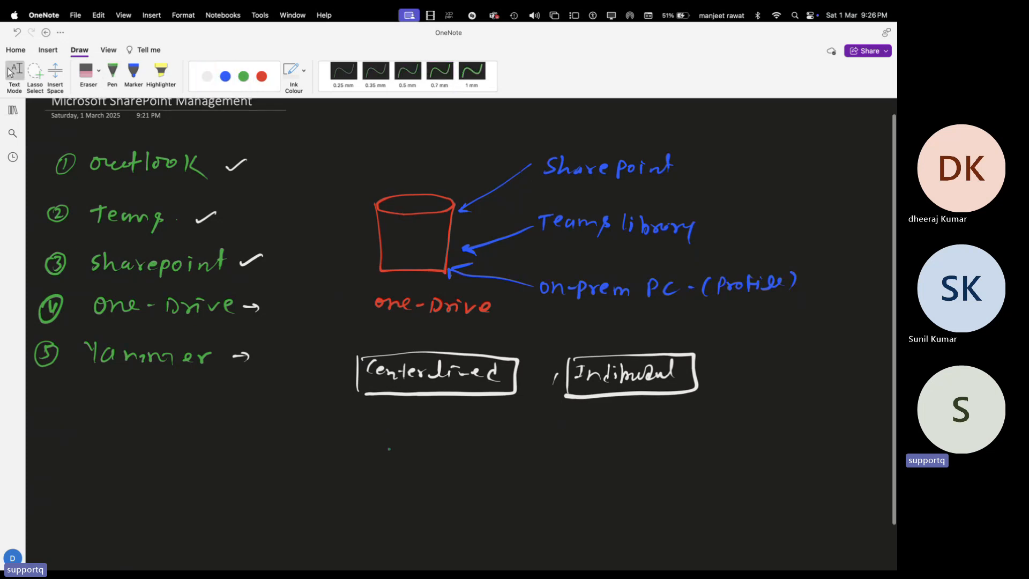
scroll(461, 333, up, 1)
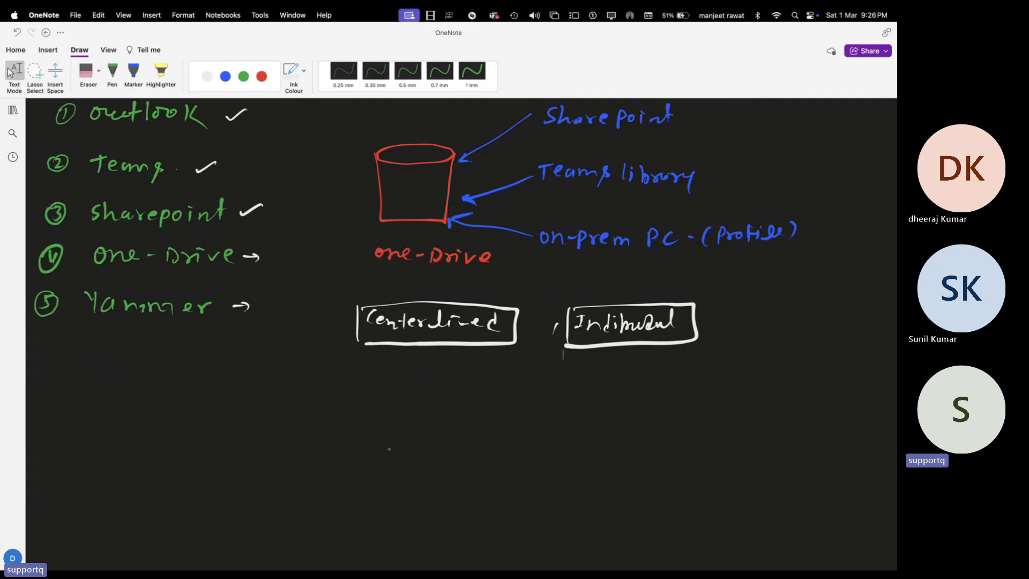
key(Escape)
drag(184, 451, 197, 450)
drag(188, 443, 212, 450)
drag(239, 439, 237, 450)
drag(173, 423, 165, 464)
mouse_move(174, 427)
mouse_down()
mouse_move(209, 429)
mouse_move(264, 459)
mouse_move(163, 472)
mouse_up()
mouse_move(279, 424)
mouse_down()
mouse_move(338, 396)
mouse_move(338, 407)
mouse_up()
drag(270, 455, 320, 450)
mouse_move(313, 446)
mouse_down()
mouse_move(315, 500)
mouse_move(323, 501)
mouse_up()
Label the three green arrows branching from the ABC box "Clark", "GCP" and "Tata"
drag(367, 395, 361, 409)
drag(376, 392, 375, 407)
drag(387, 401, 401, 400)
mouse_move(406, 394)
mouse_down()
mouse_move(405, 407)
mouse_move(420, 408)
mouse_up()
mouse_move(357, 438)
mouse_down()
mouse_move(343, 460)
mouse_move(382, 457)
mouse_up()
drag(383, 440, 385, 449)
drag(337, 496, 349, 494)
drag(344, 495, 343, 509)
drag(361, 500, 366, 510)
drag(358, 501, 378, 508)
drag(382, 495, 383, 513)
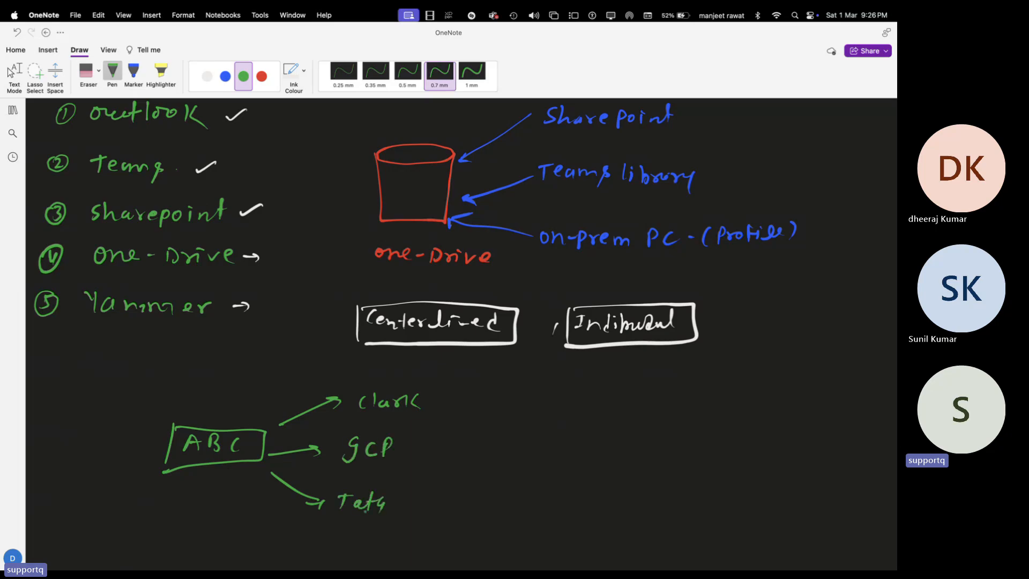
Draw a white arrow from the One-Drive cylinder to the ABC box, and underline Clark, GCP and Tata in white
click(207, 76)
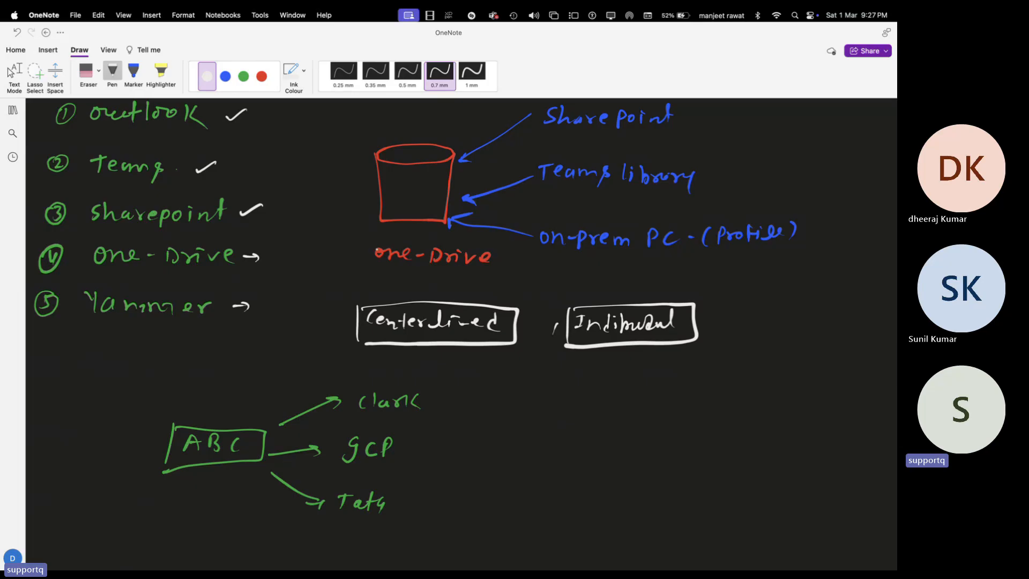
drag(373, 235, 213, 415)
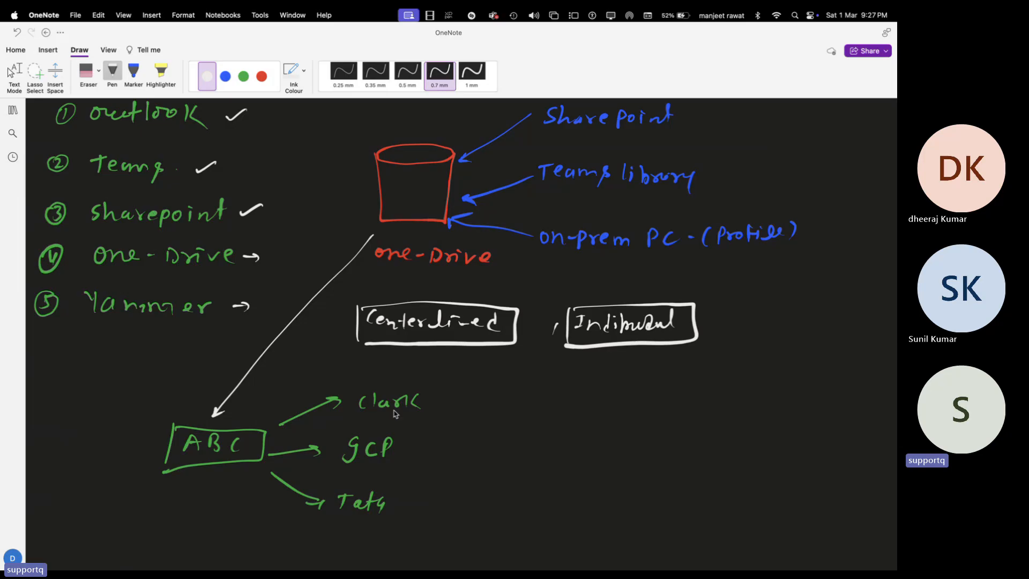
drag(372, 413, 388, 412)
drag(358, 471, 380, 468)
drag(351, 520, 382, 516)
Draw a short white line down from the Individual box with a laptop, a monitor and an upright device sketched below it
mouse_move(625, 348)
mouse_down()
mouse_move(606, 417)
mouse_move(634, 413)
mouse_move(593, 439)
mouse_move(654, 424)
mouse_move(651, 410)
mouse_move(716, 414)
mouse_up()
drag(688, 421, 715, 420)
mouse_move(734, 383)
mouse_down()
mouse_move(736, 417)
mouse_move(755, 416)
mouse_up()
click(746, 406)
key(Escape)
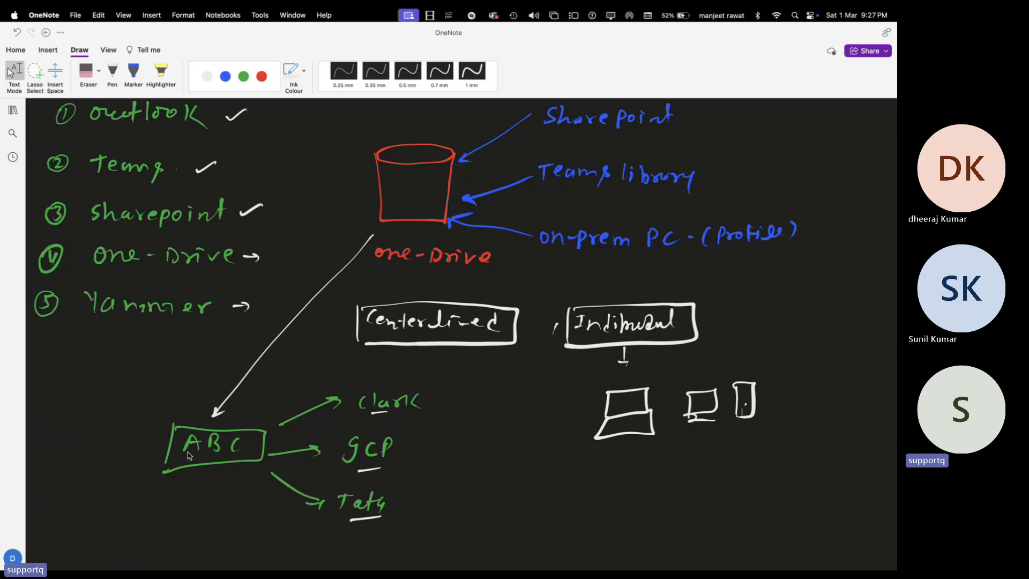
Draw a small green square inside the screen of the sketched laptop below the Individual box
click(440, 75)
click(618, 396)
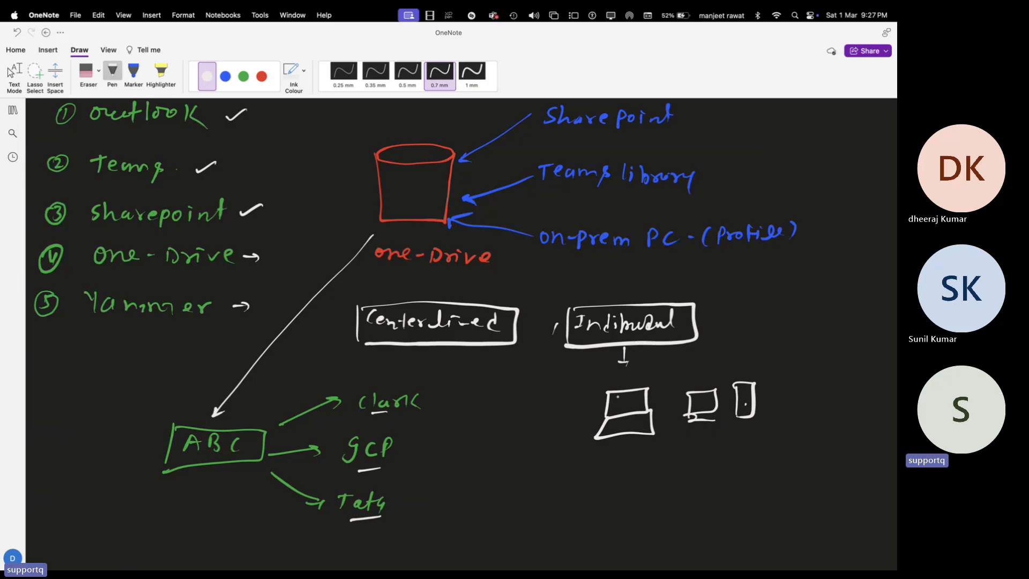
click(243, 76)
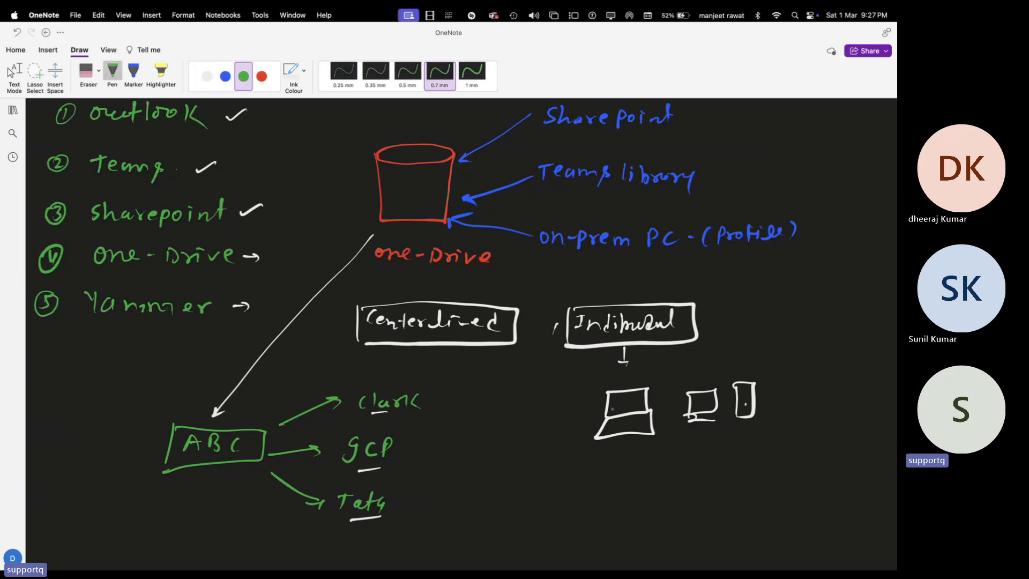
mouse_move(615, 400)
mouse_down()
mouse_move(622, 407)
mouse_move(615, 400)
mouse_up()
key(Escape)
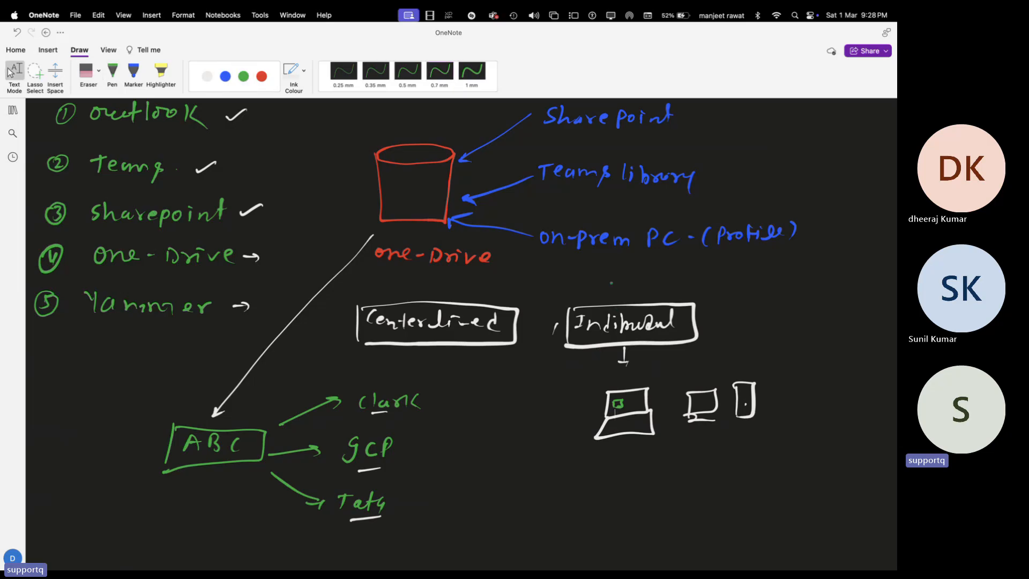
Leave the OneNote page and switch to the Chrome browser window
scroll(611, 283, up, 3)
key(ctrl+Right)
key(ctrl+Left)
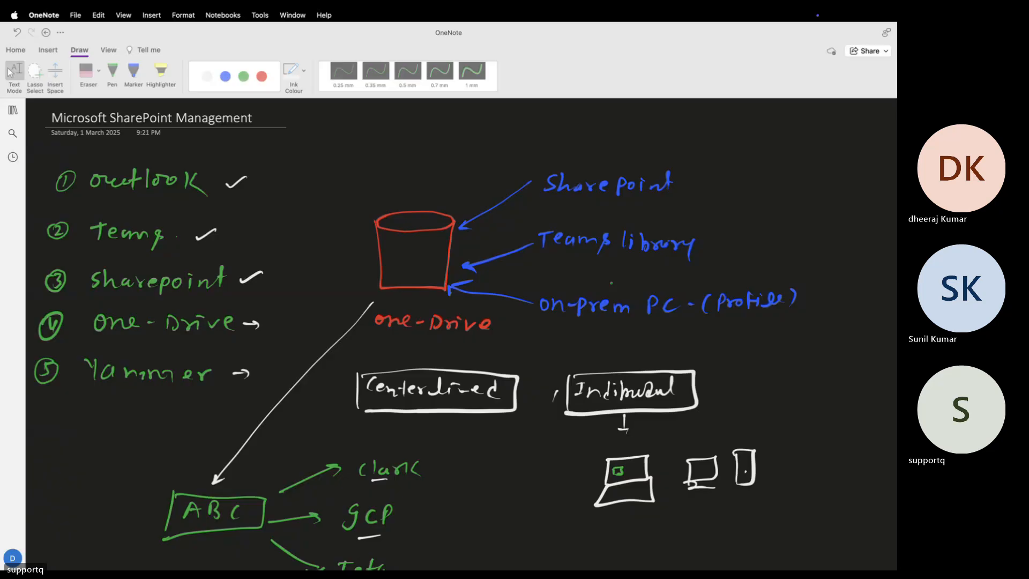
key(ctrl+Left)
key(ctrl+Left)
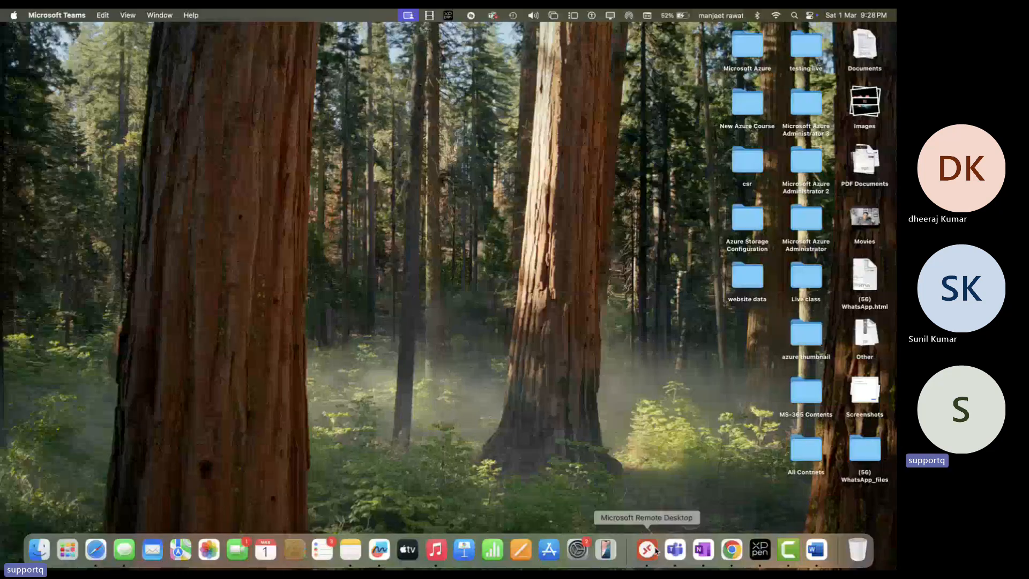
key(ctrl+Right)
key(ctrl+Left)
click(735, 548)
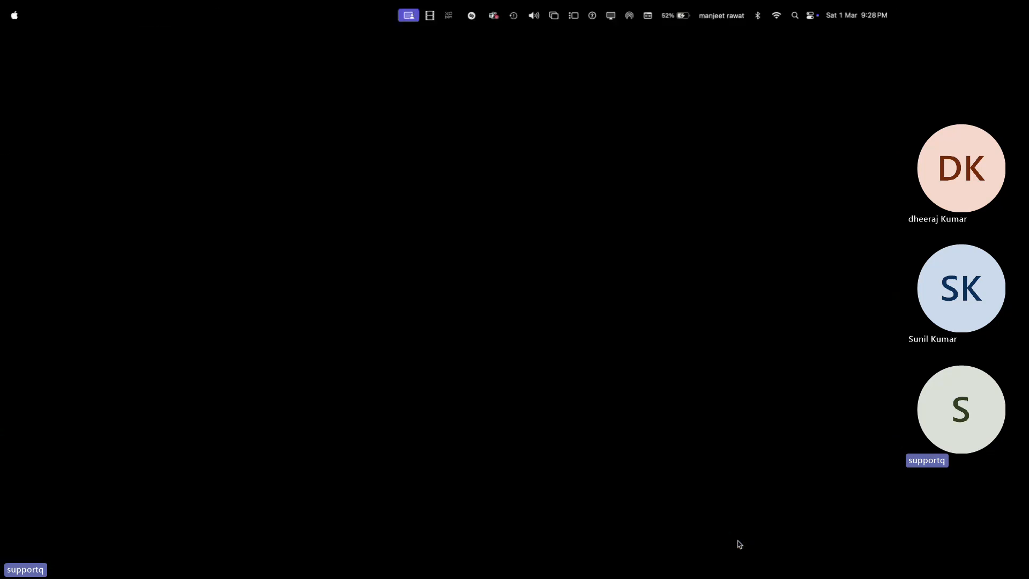
click(442, 309)
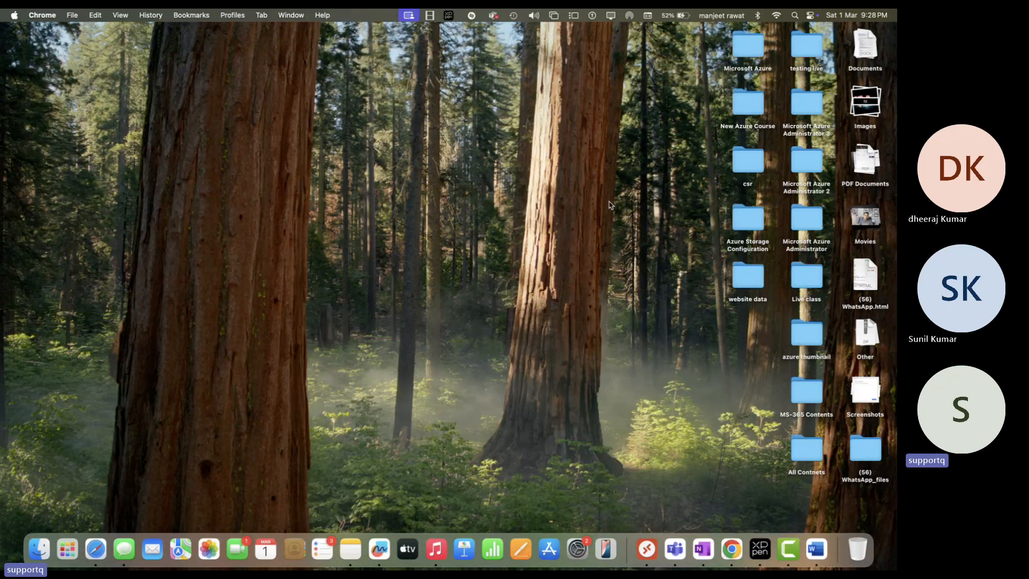
click(731, 549)
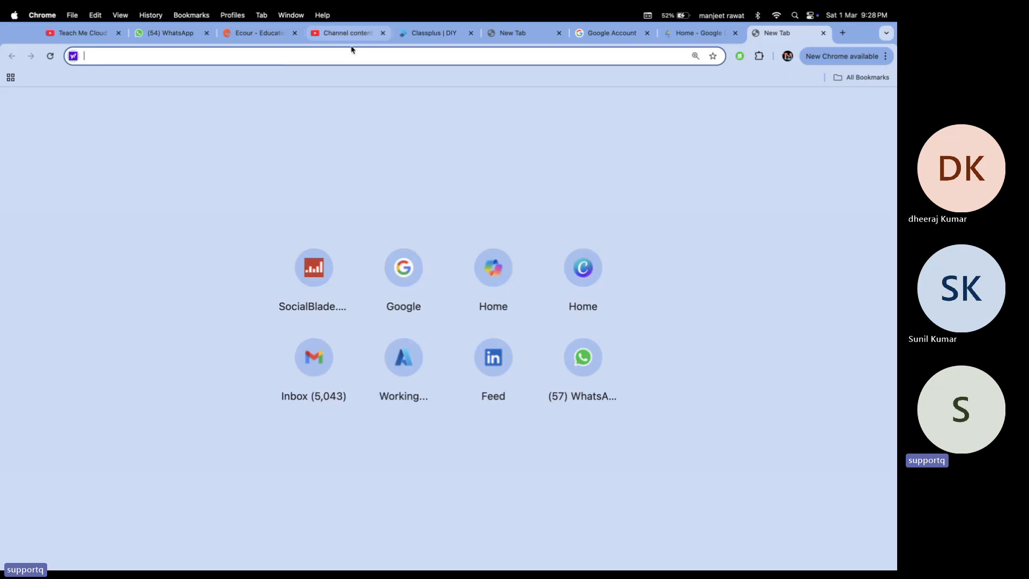
Close all the open browser tabs except a single blank new tab
click(383, 36)
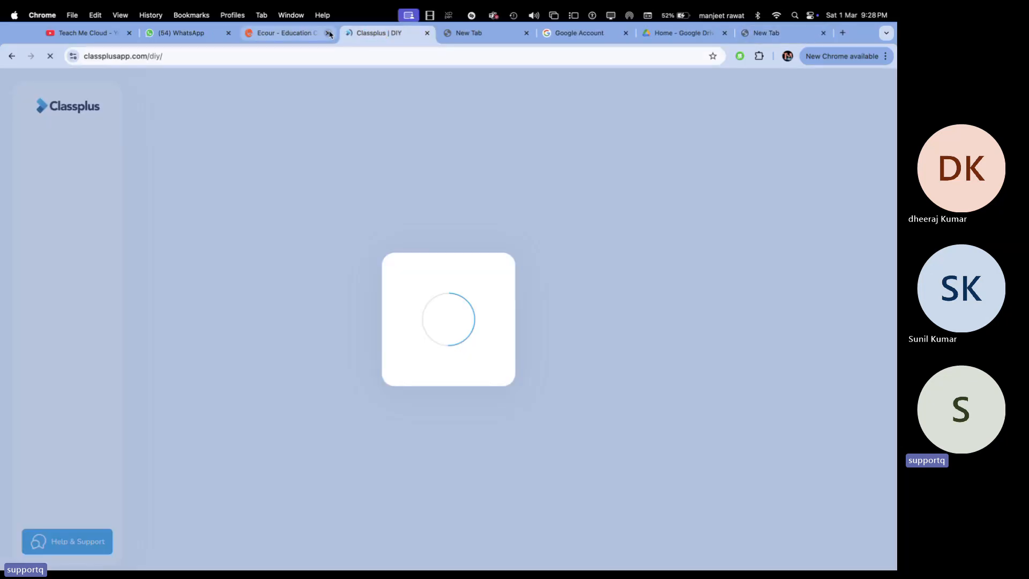
click(328, 35)
click(328, 34)
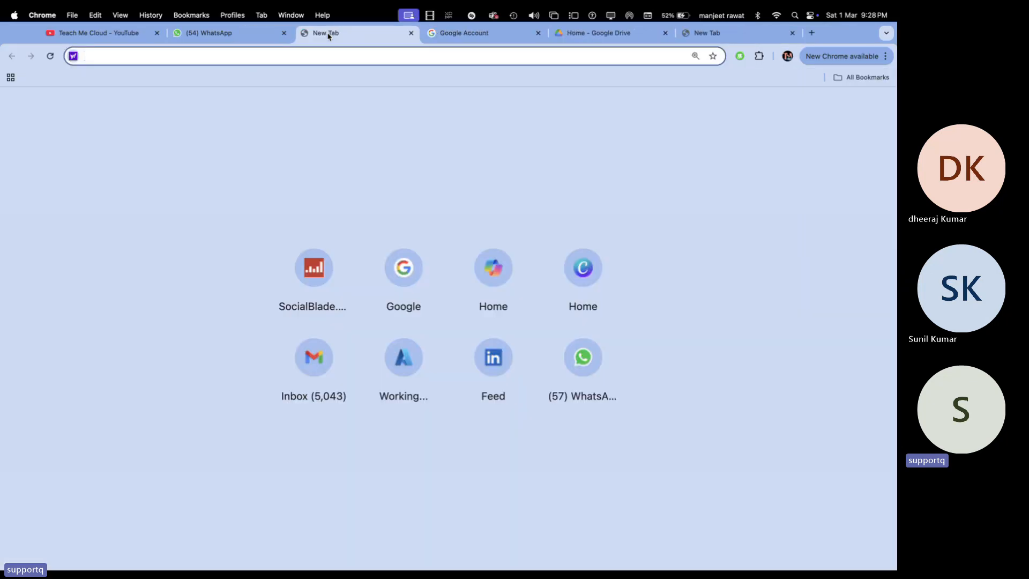
click(156, 33)
click(157, 34)
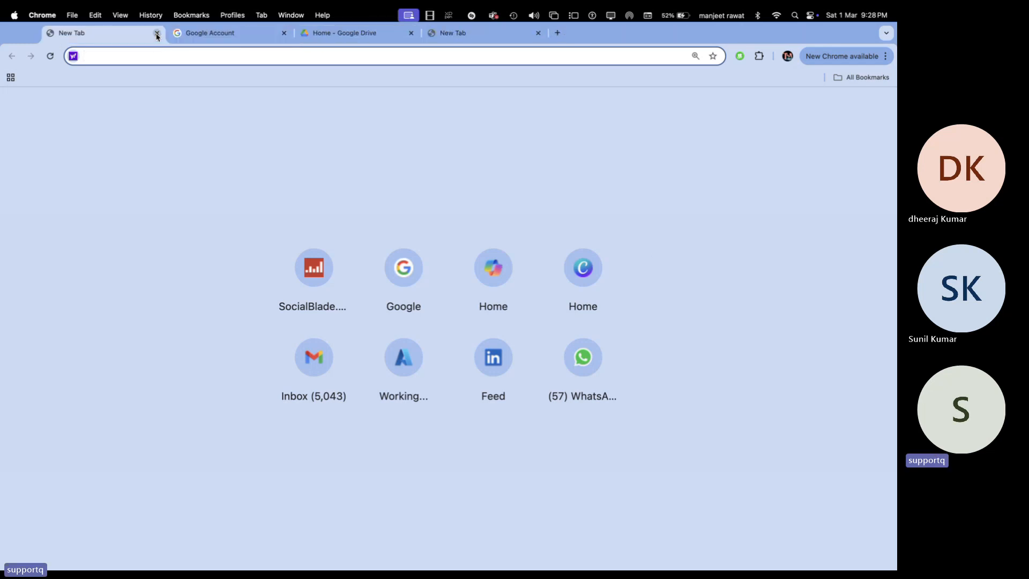
click(284, 33)
click(284, 33)
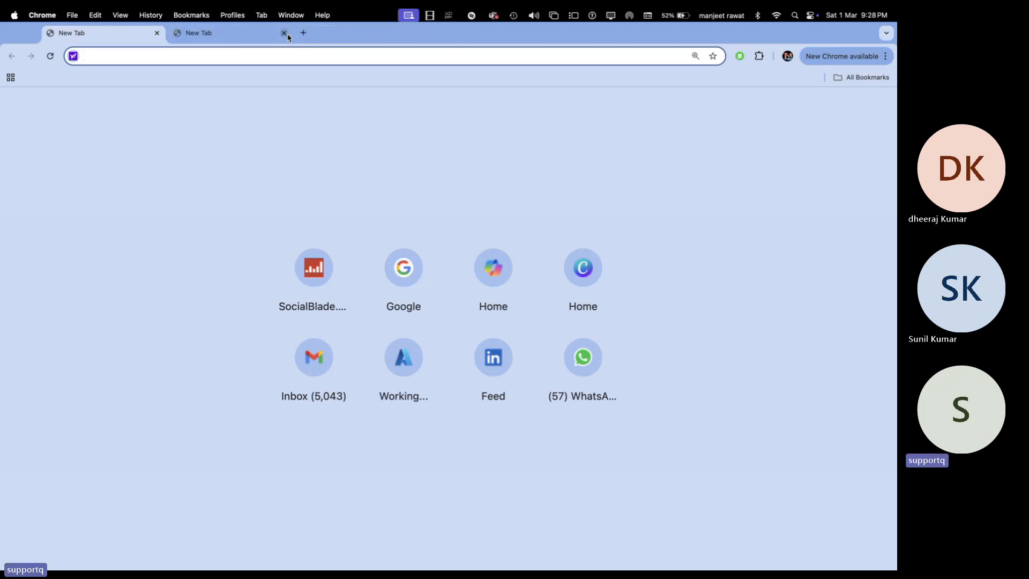
click(284, 33)
Go to office.com and sign in to Microsoft 365 with the account password
text(office.com)
key(Return)
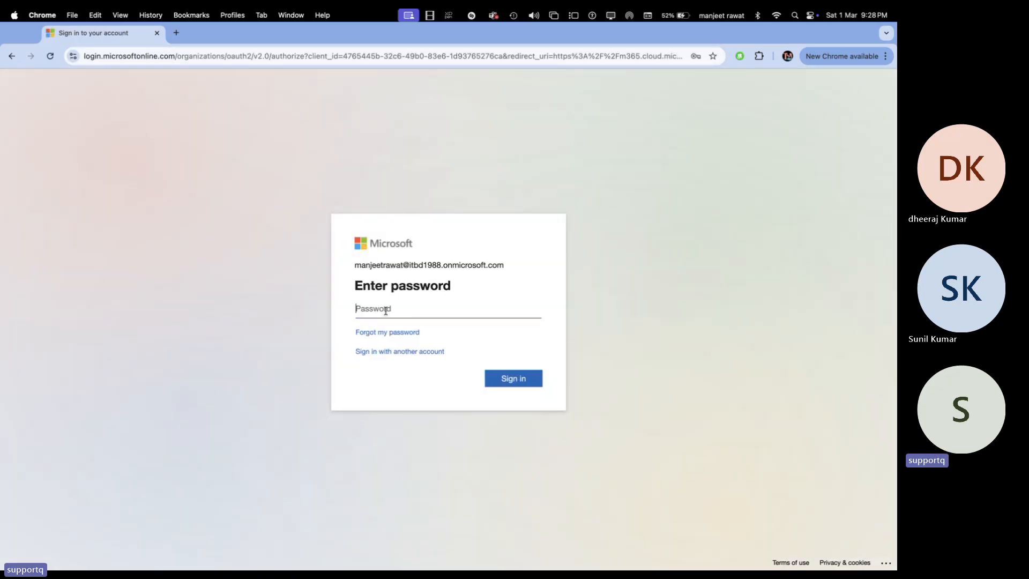
text(•••••••••)
key(Return)
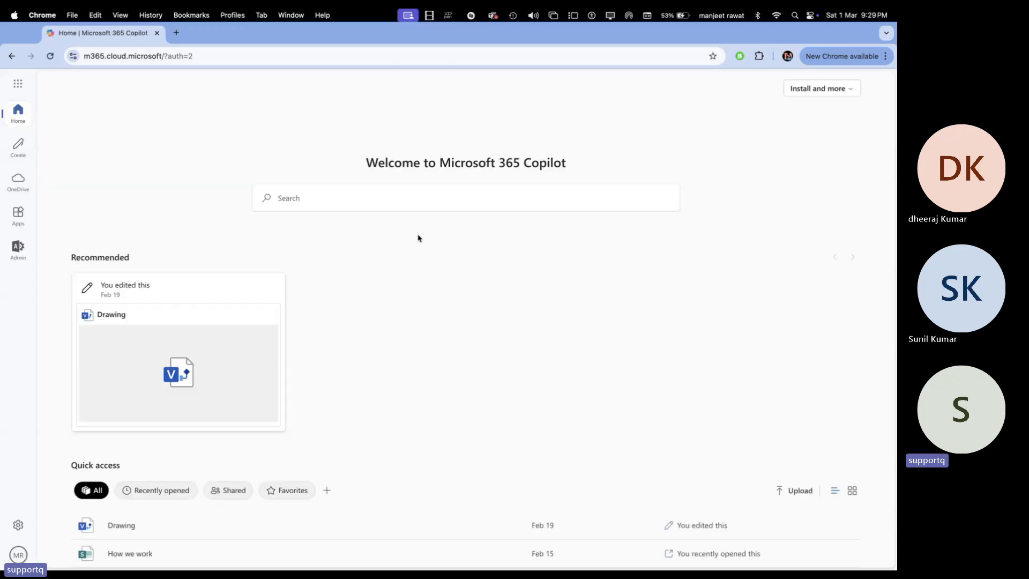
Launch SharePoint and Admin in separate tabs from the Microsoft 365 apps, and complete the SharePoint sign-in
click(18, 84)
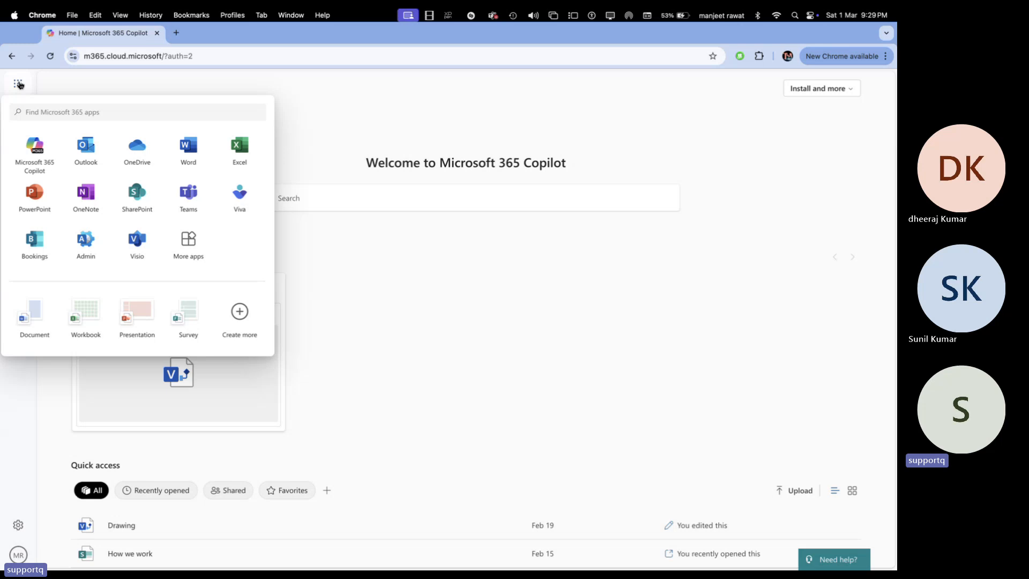
click(136, 210)
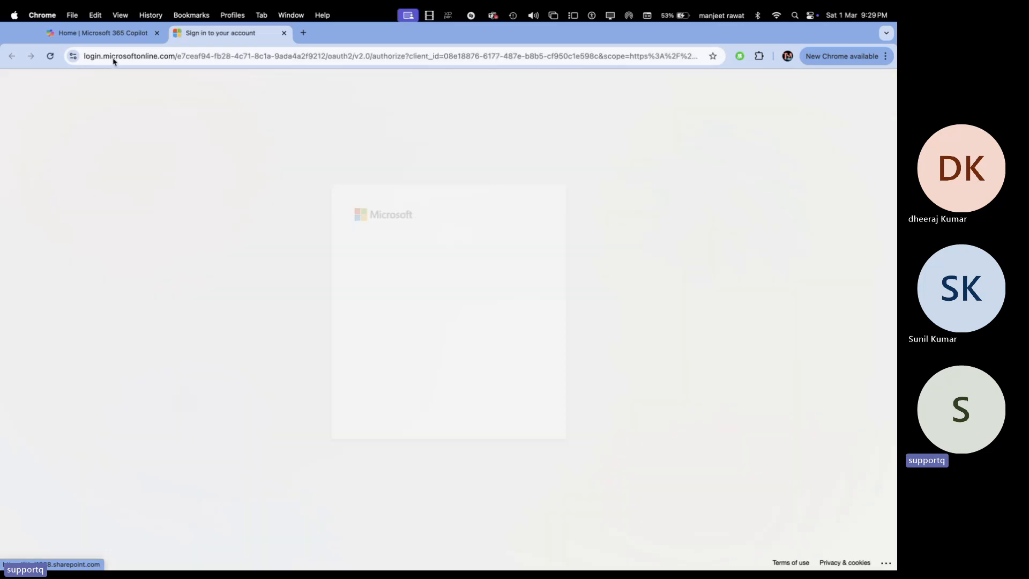
click(108, 33)
click(18, 84)
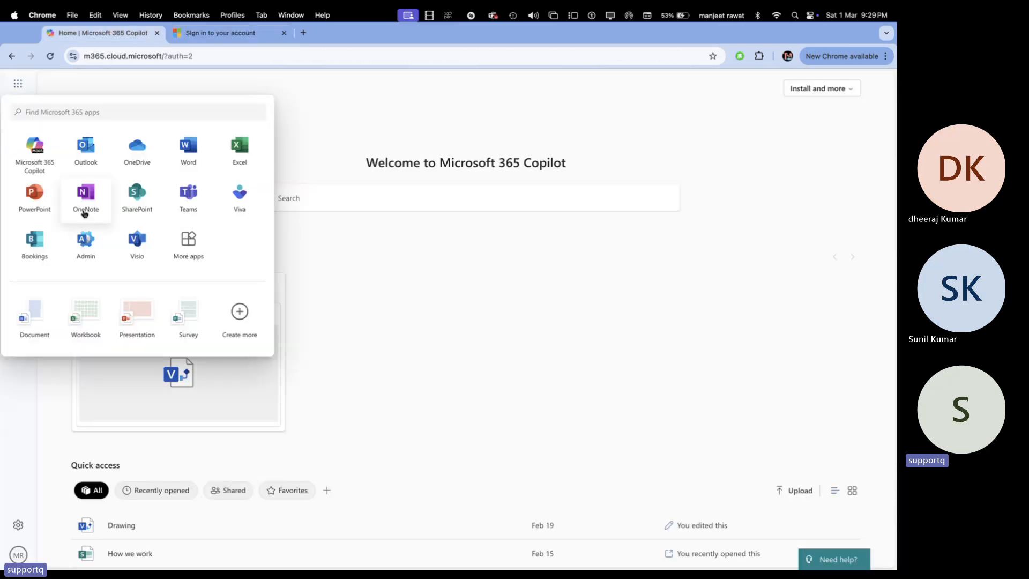
click(86, 240)
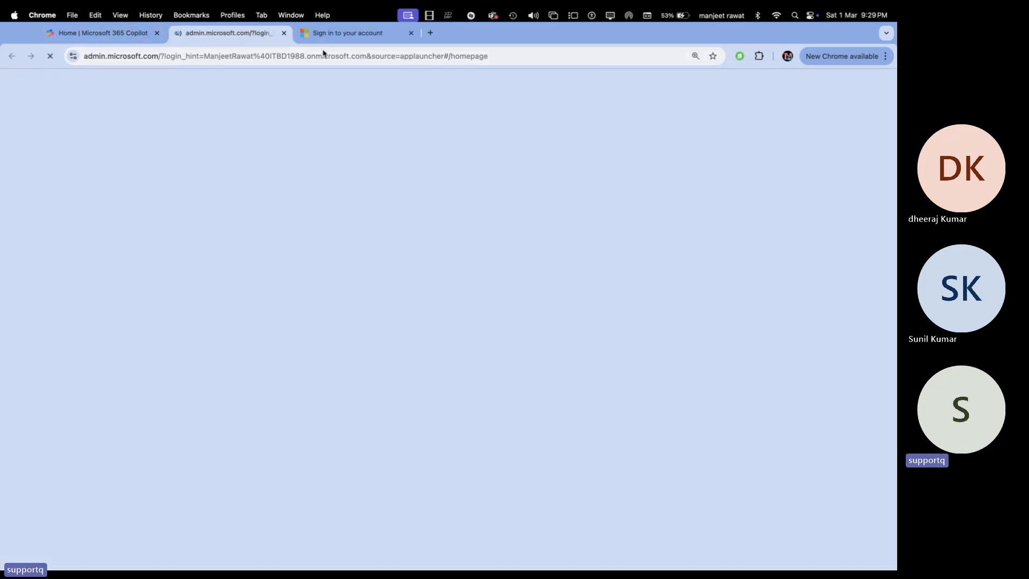
click(332, 33)
click(455, 274)
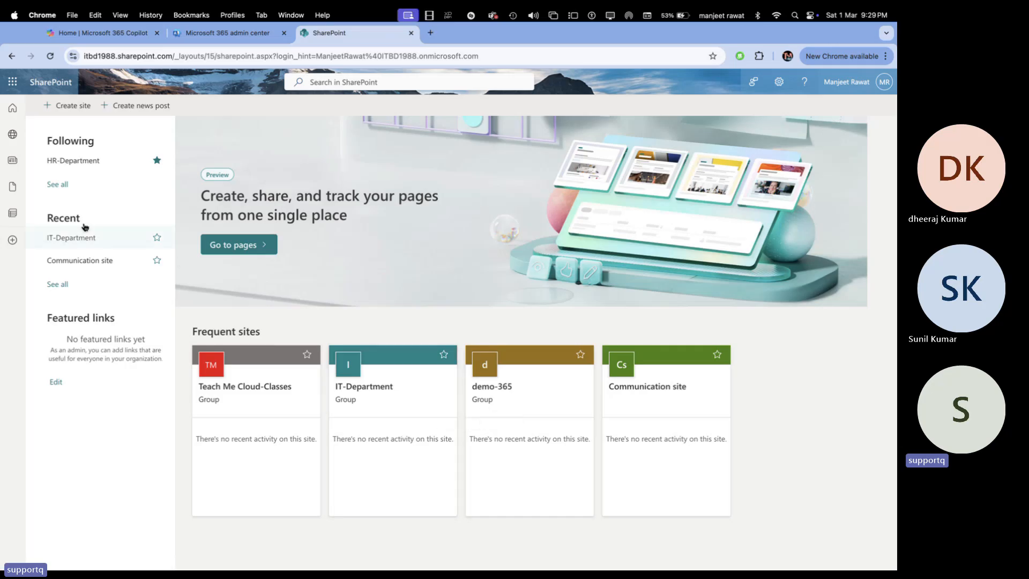
Start creating a SharePoint team site based on Microsoft's IT help desk template
click(73, 107)
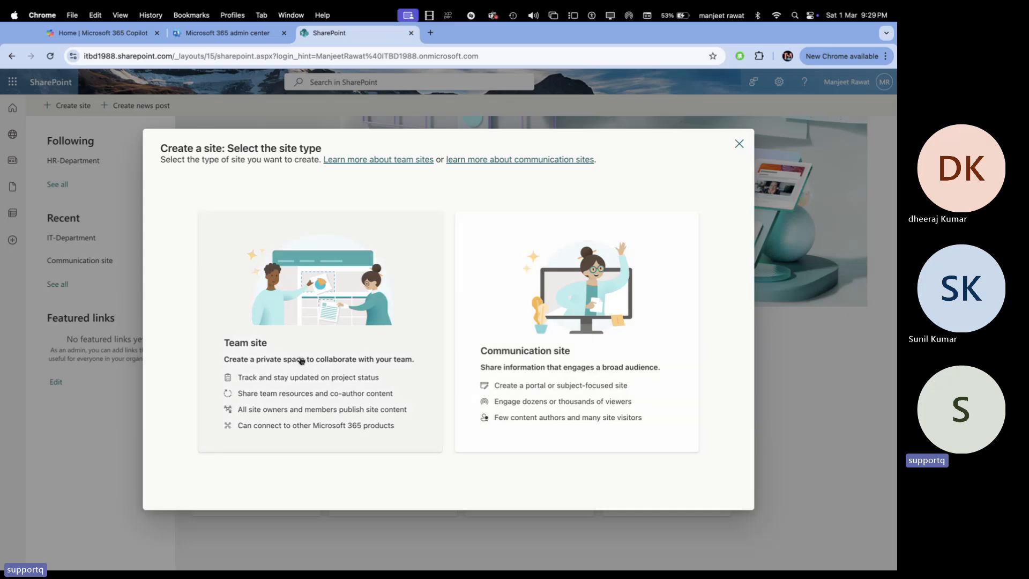
click(301, 361)
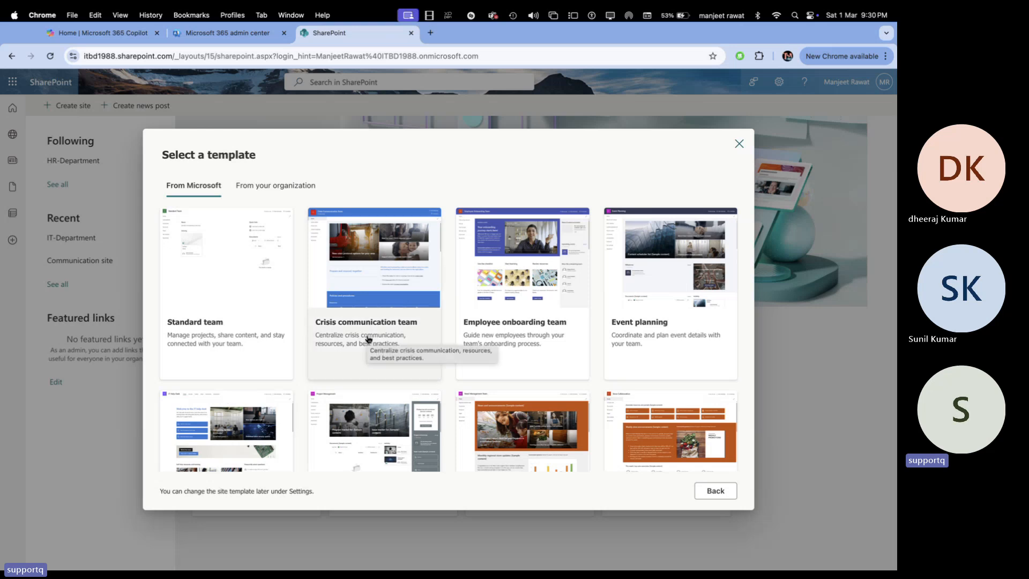
scroll(377, 341, down, 1)
scroll(378, 341, down, 1)
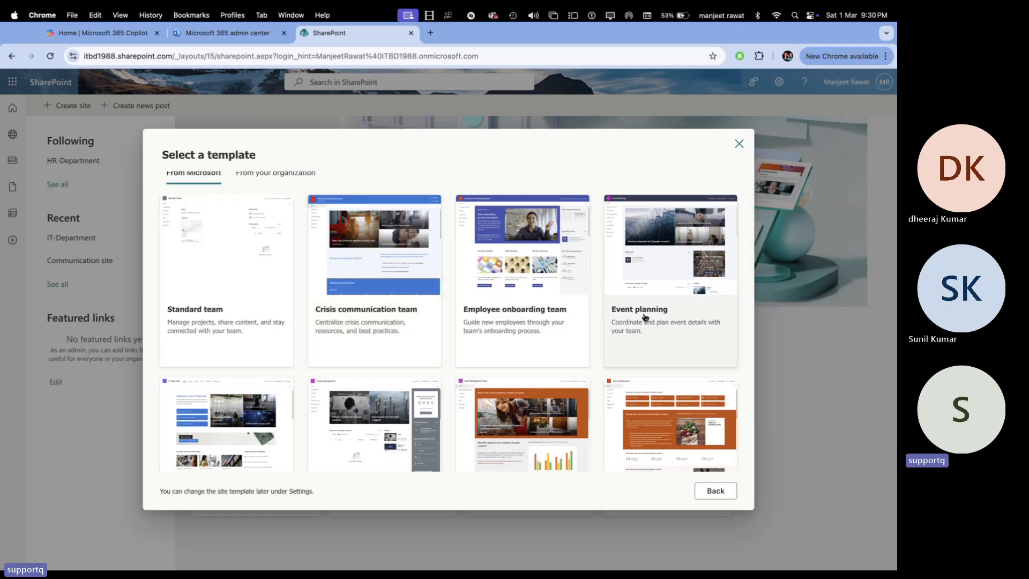
scroll(646, 317, down, 3)
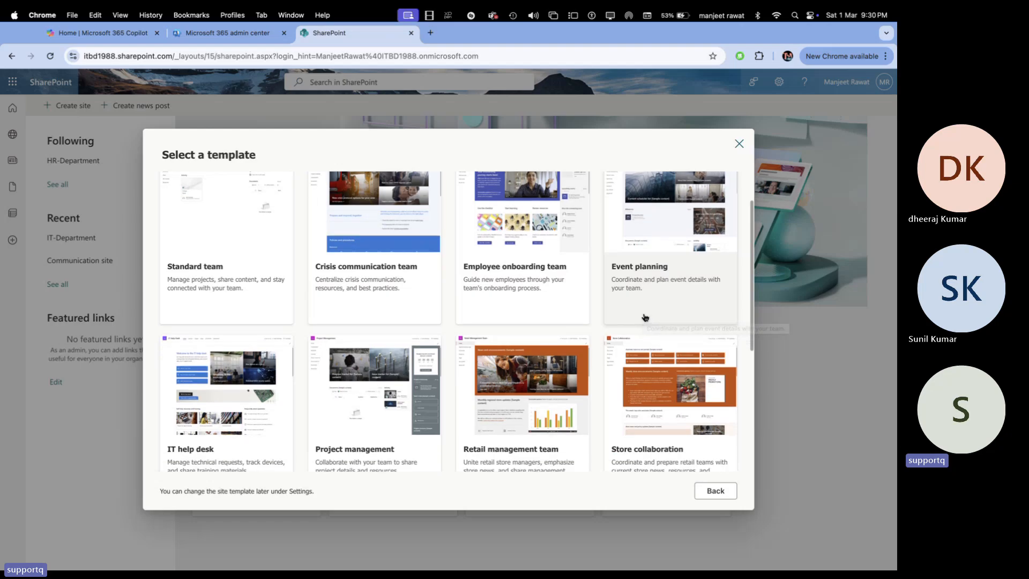
scroll(648, 281, down, 5)
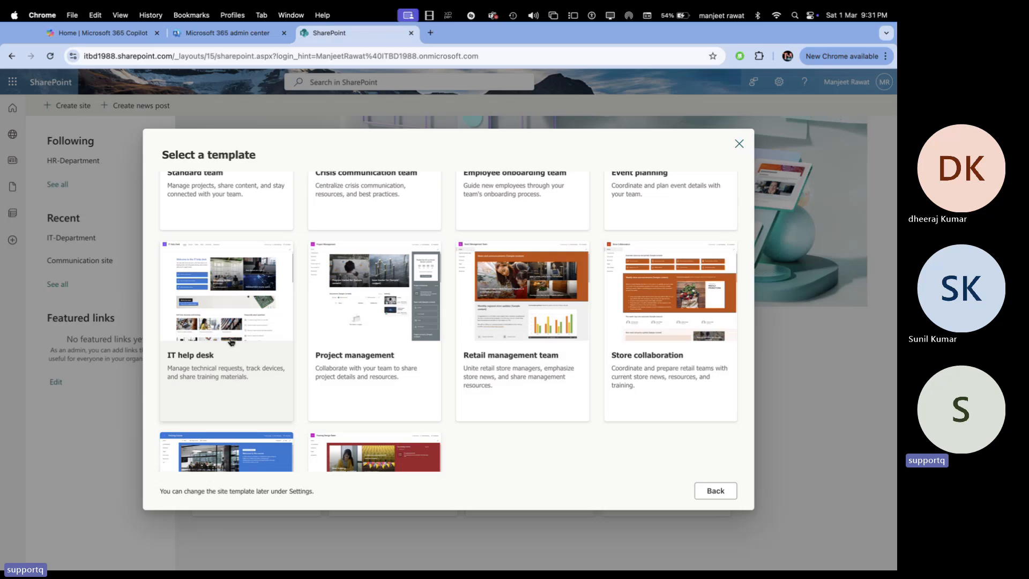
click(250, 344)
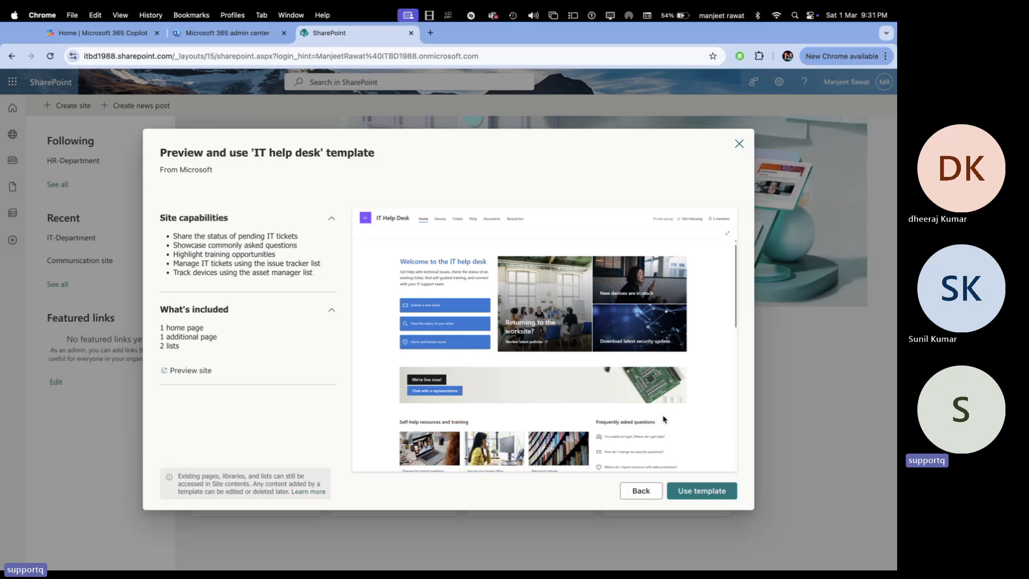
click(716, 495)
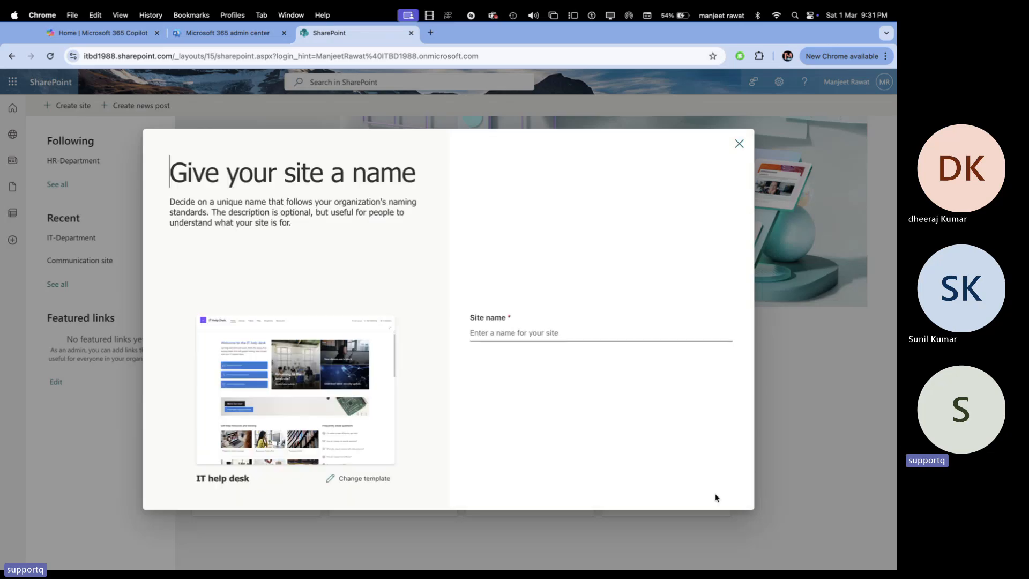
Name the new site "Iternal-IT" and continue to its language and privacy options
click(531, 332)
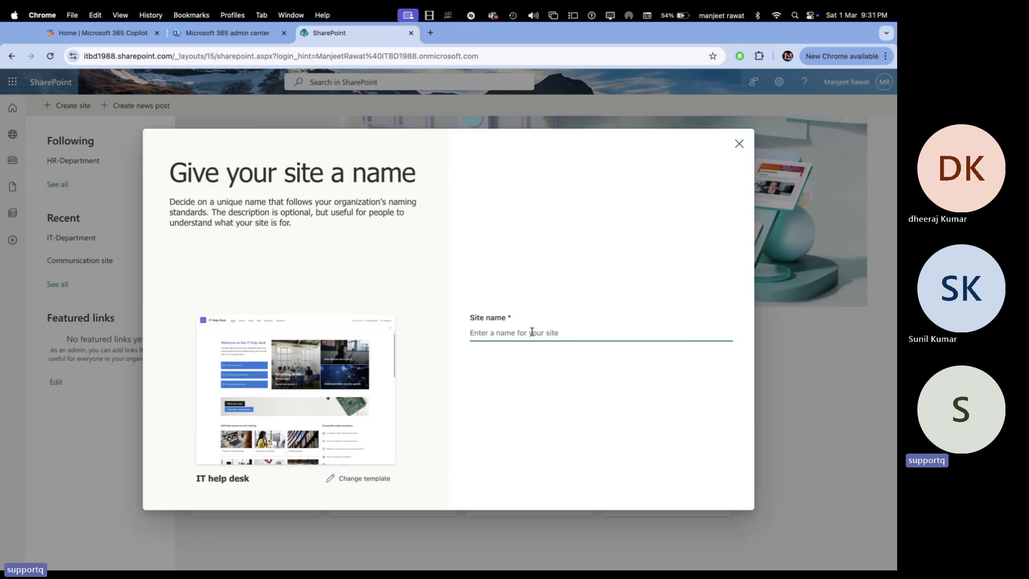
text(Iter)
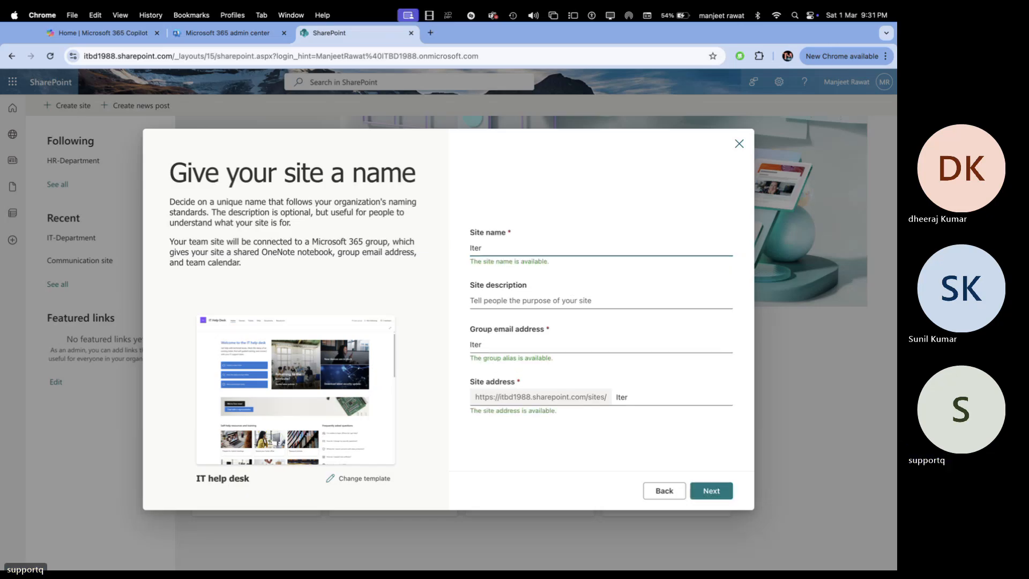
text(nal-)
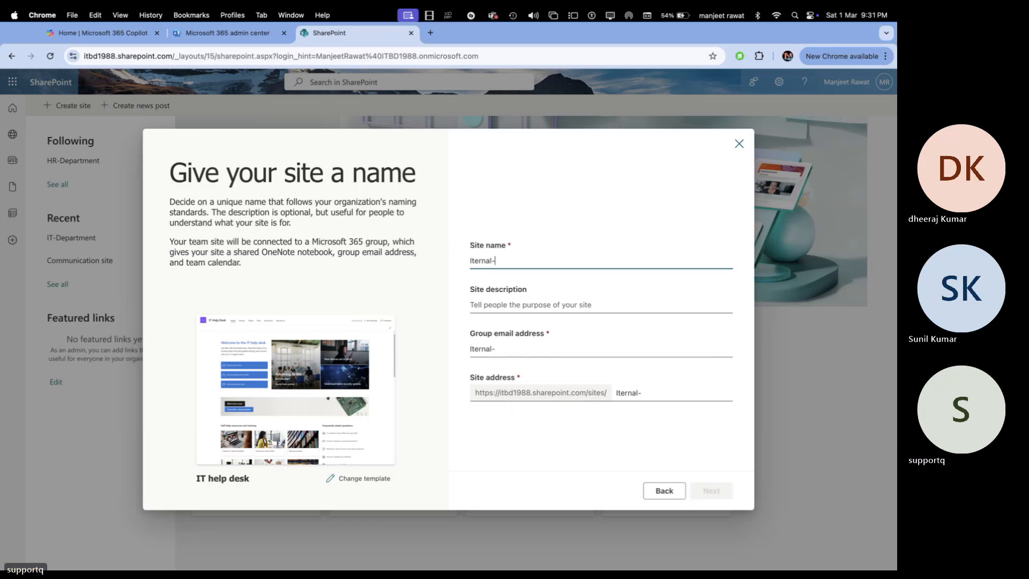
text(IT)
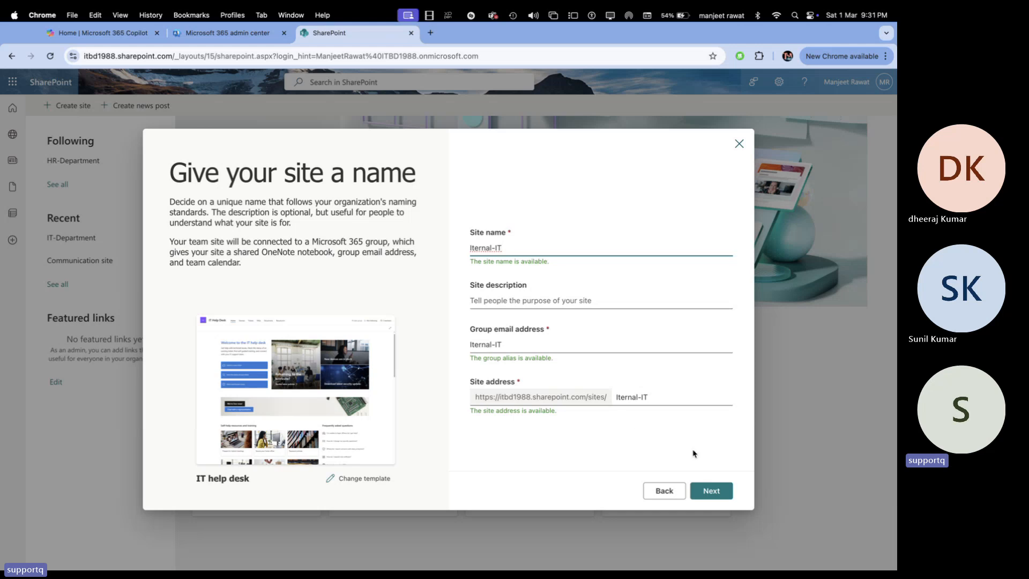
click(710, 490)
Set the site's privacy to Public so anyone in the organization can access it, and create the site
click(568, 292)
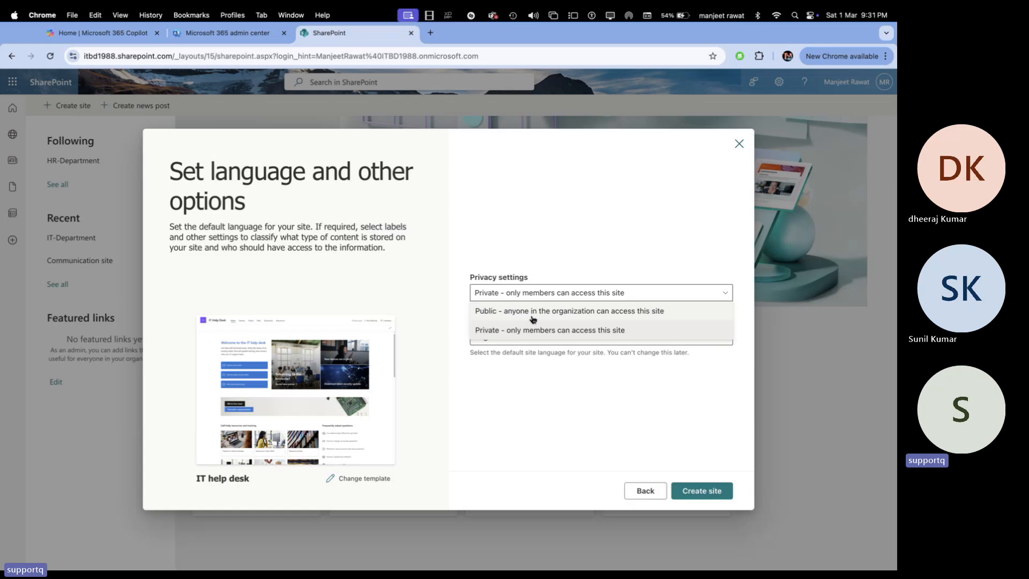
click(533, 313)
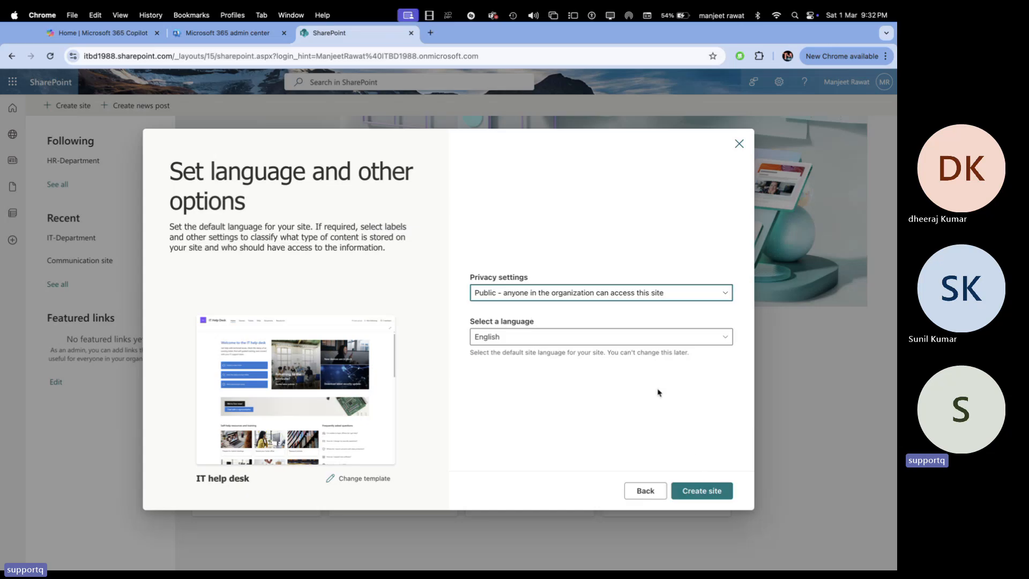
click(711, 494)
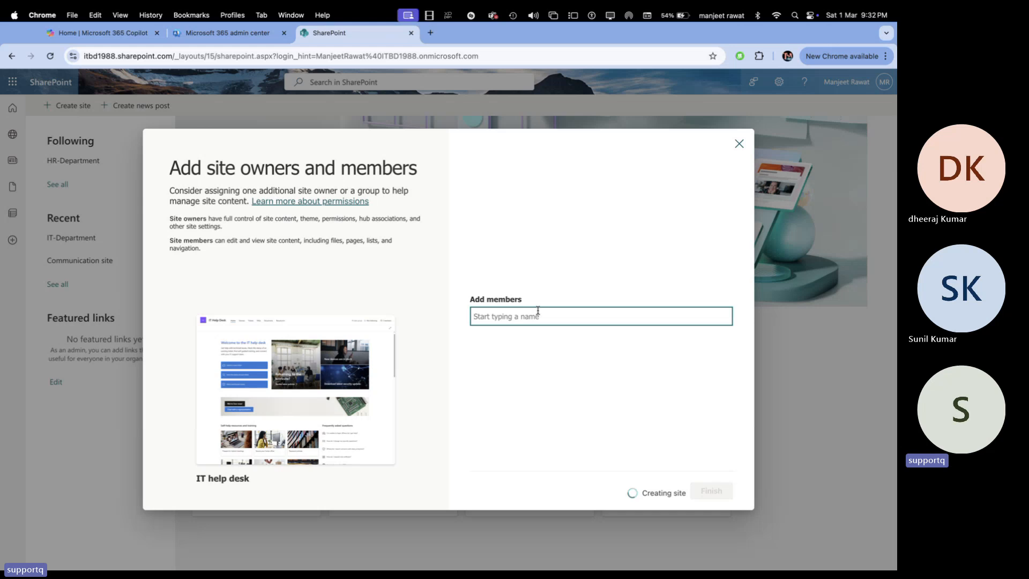
Switch to the Microsoft 365 admin center and view the list of active users
key(ctrl+shift+Tab)
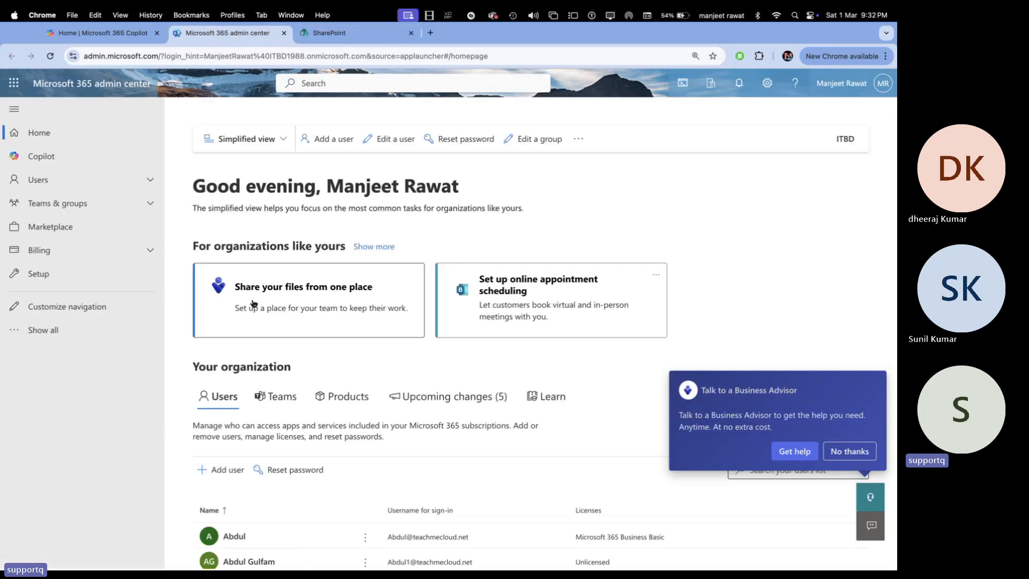
click(65, 182)
click(55, 201)
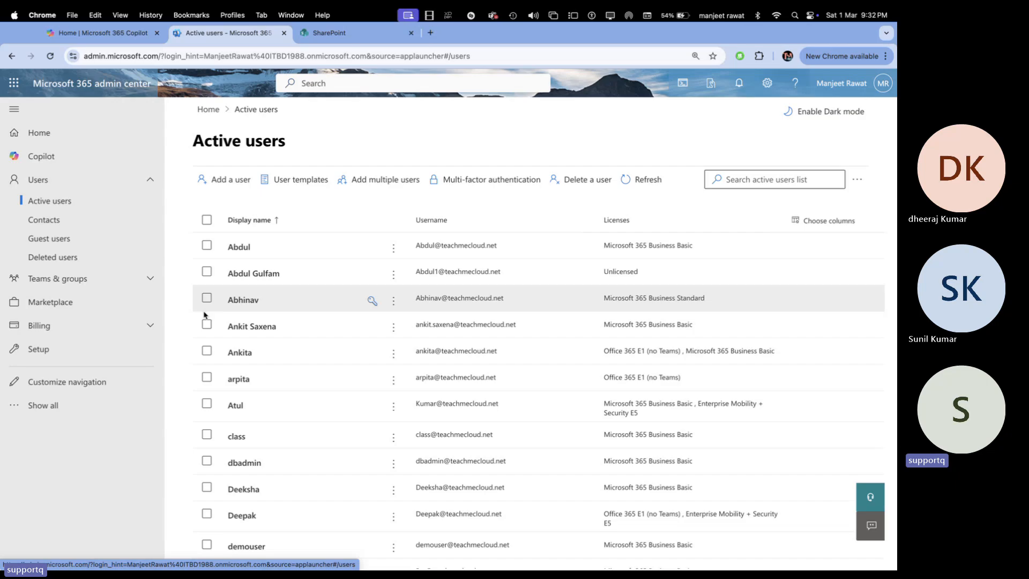
Select eleven user accounts across the active users list and delete them together
click(207, 324)
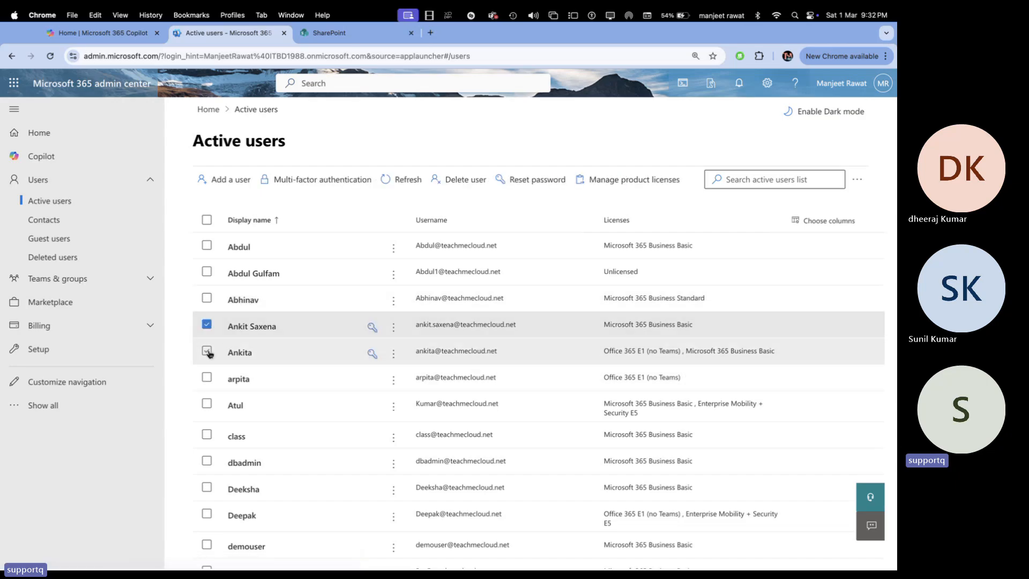
click(207, 351)
click(207, 377)
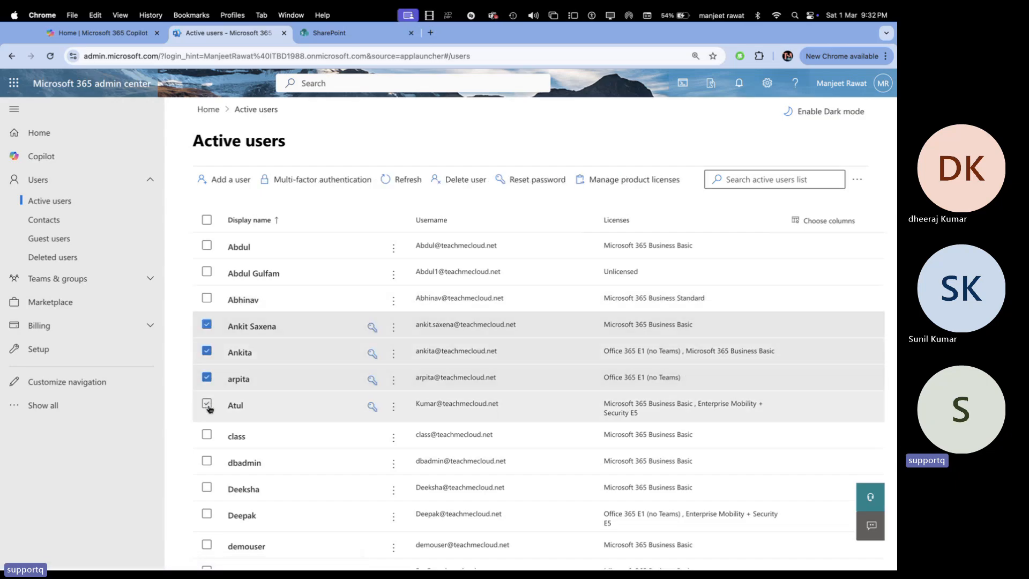
scroll(209, 408, down, 5)
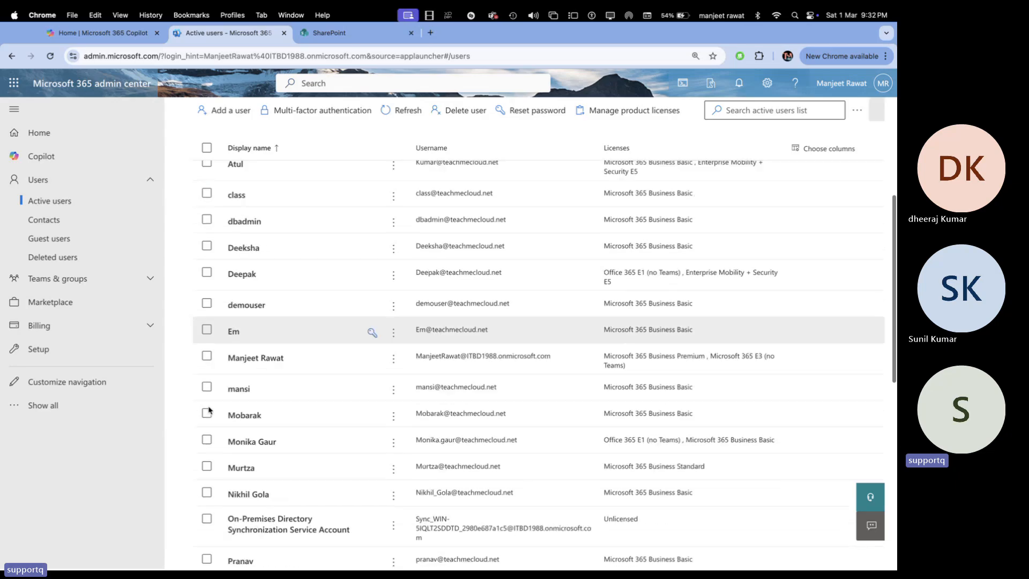
scroll(209, 410, down, 1)
click(208, 326)
scroll(211, 330, down, 2)
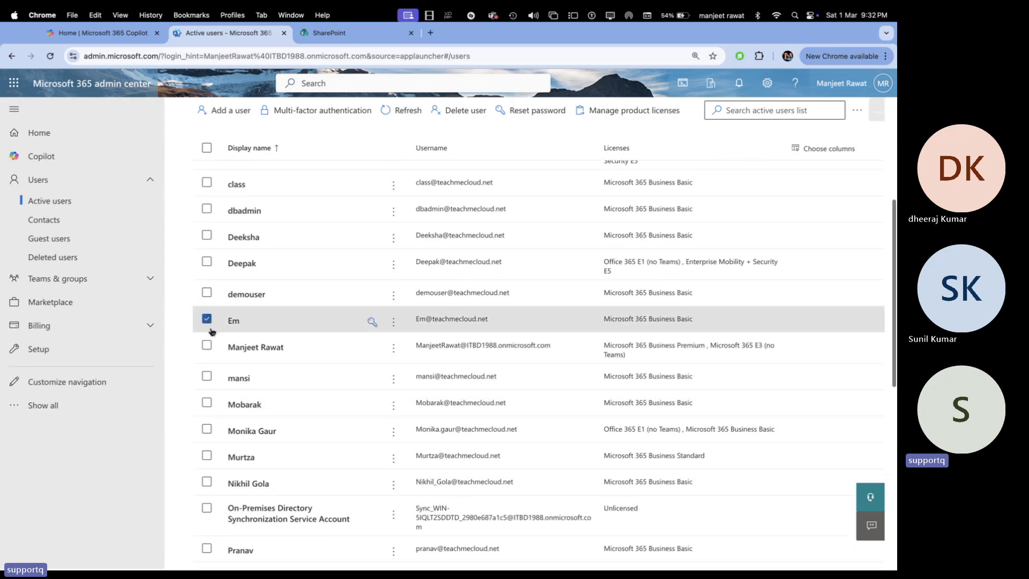
click(208, 324)
scroll(209, 393, down, 2)
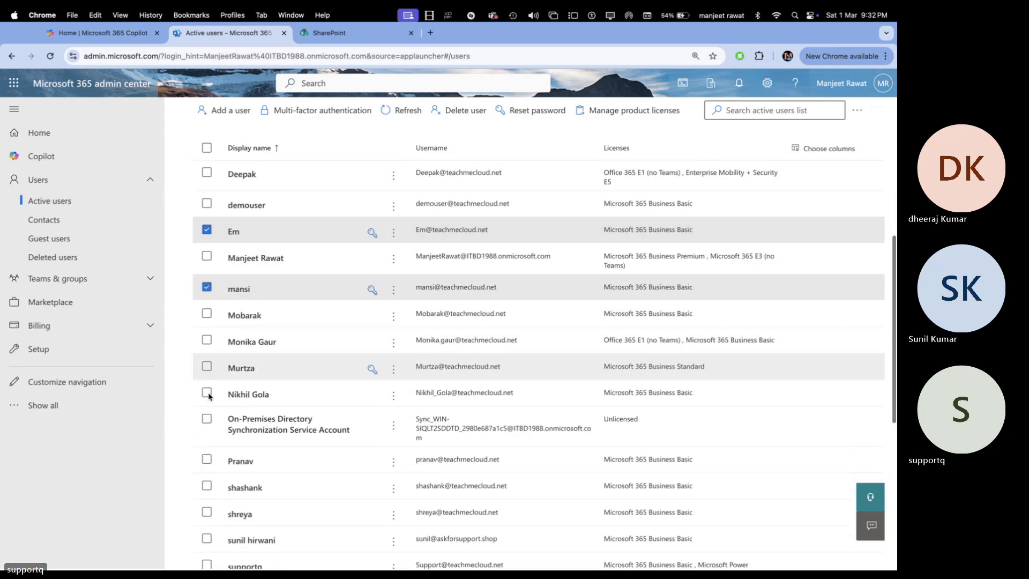
click(207, 339)
scroll(211, 365, down, 3)
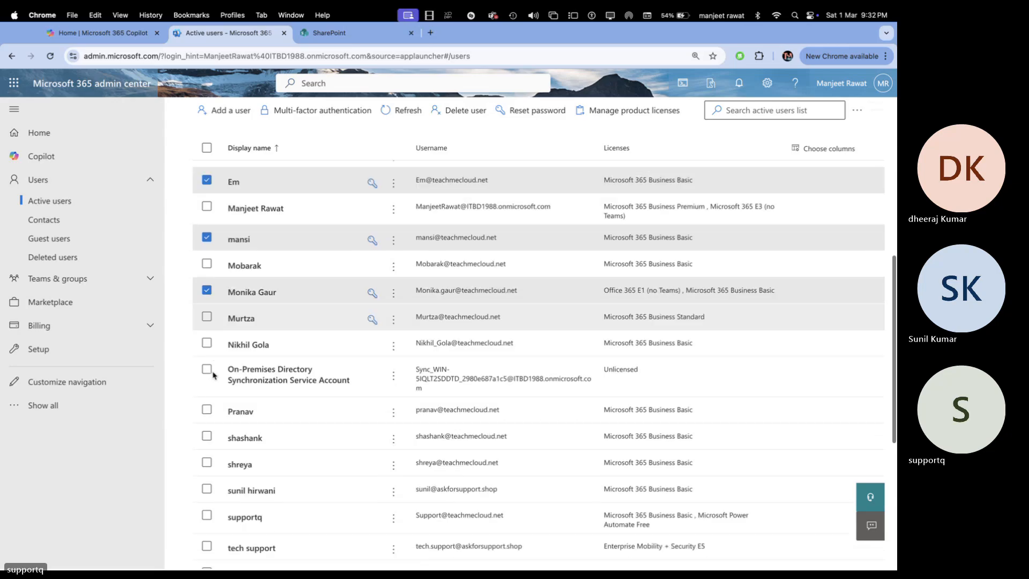
click(207, 328)
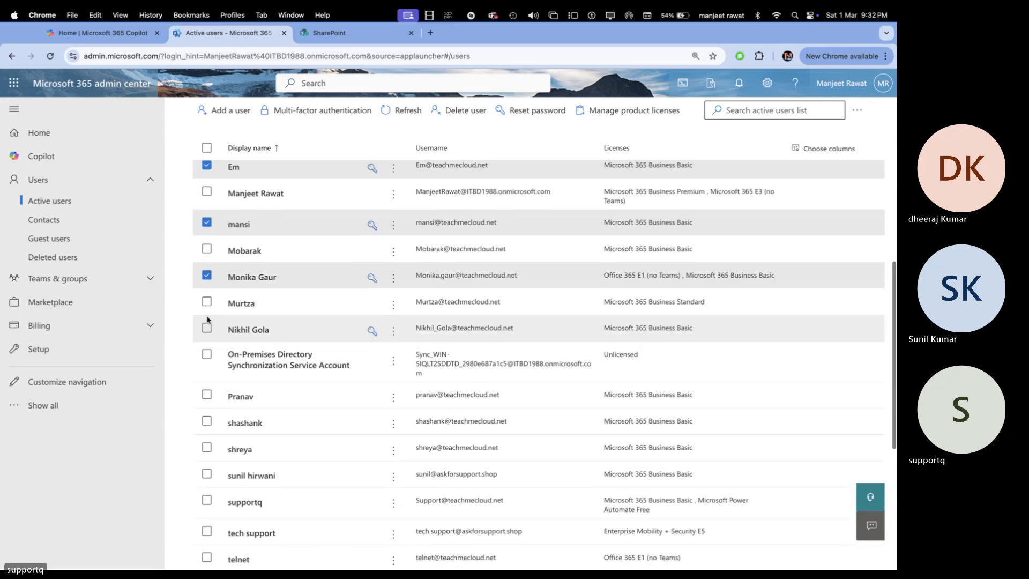
click(208, 398)
scroll(209, 400, down, 3)
click(207, 354)
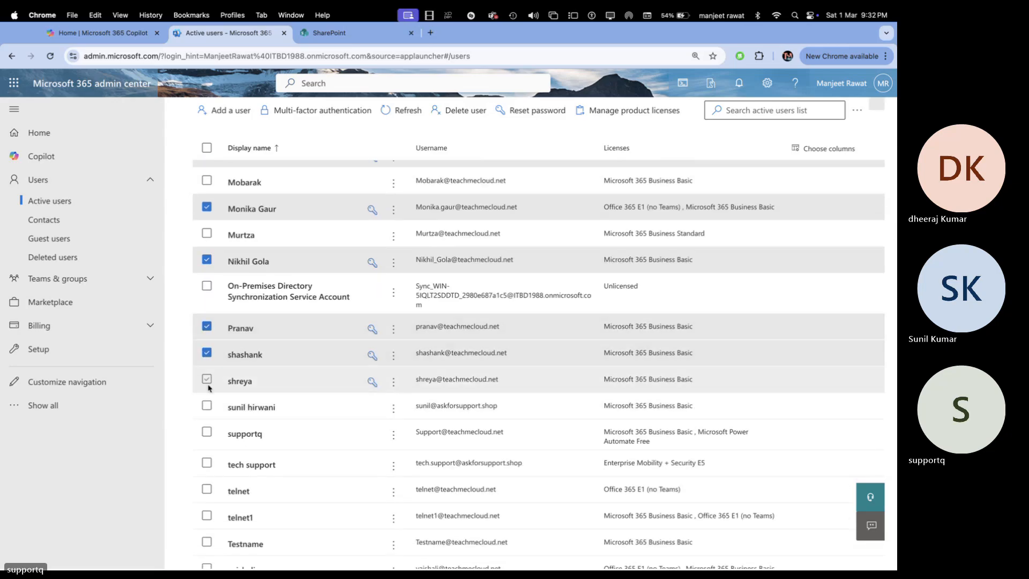
click(207, 379)
scroll(209, 392, down, 6)
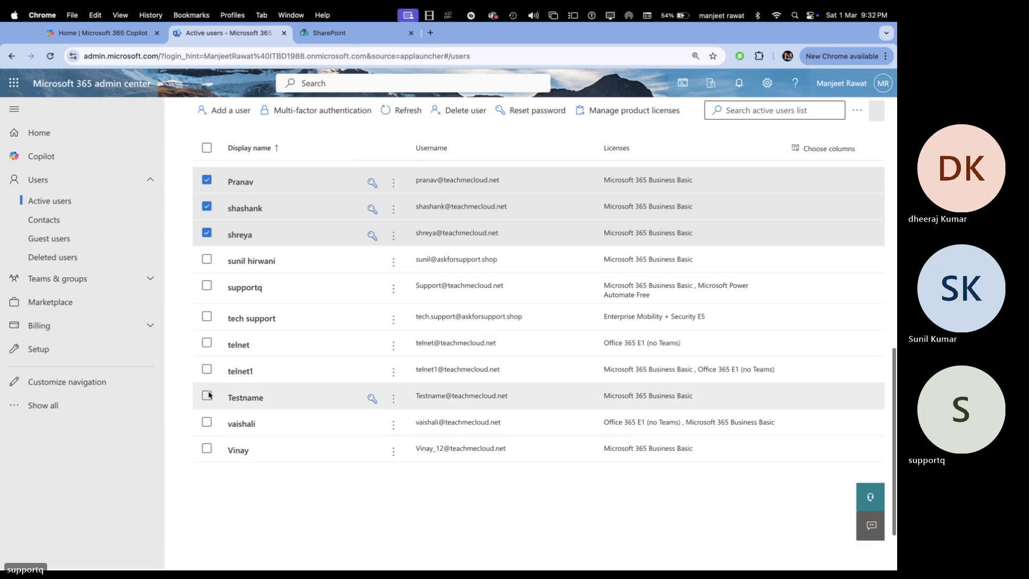
click(208, 423)
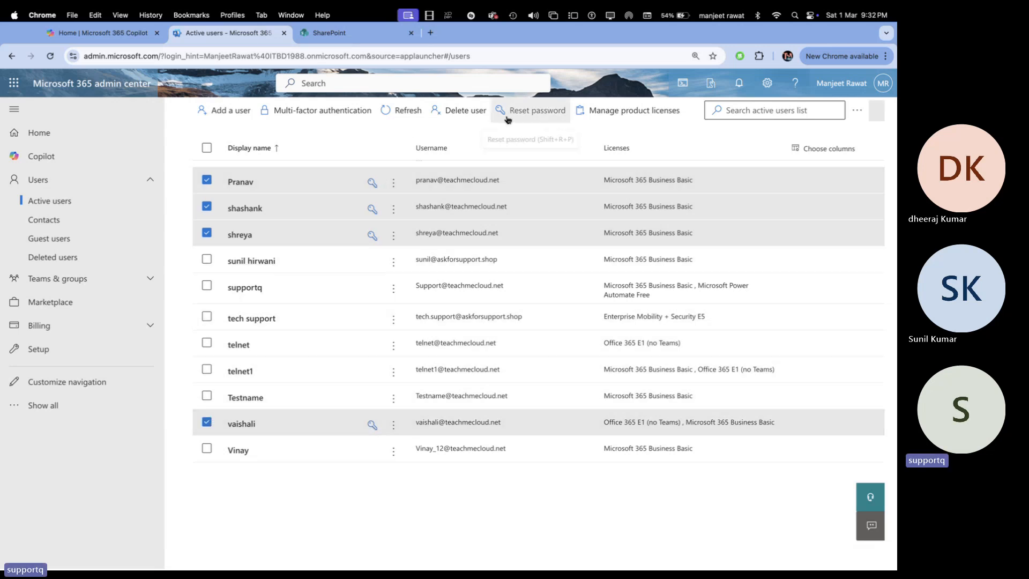
click(475, 111)
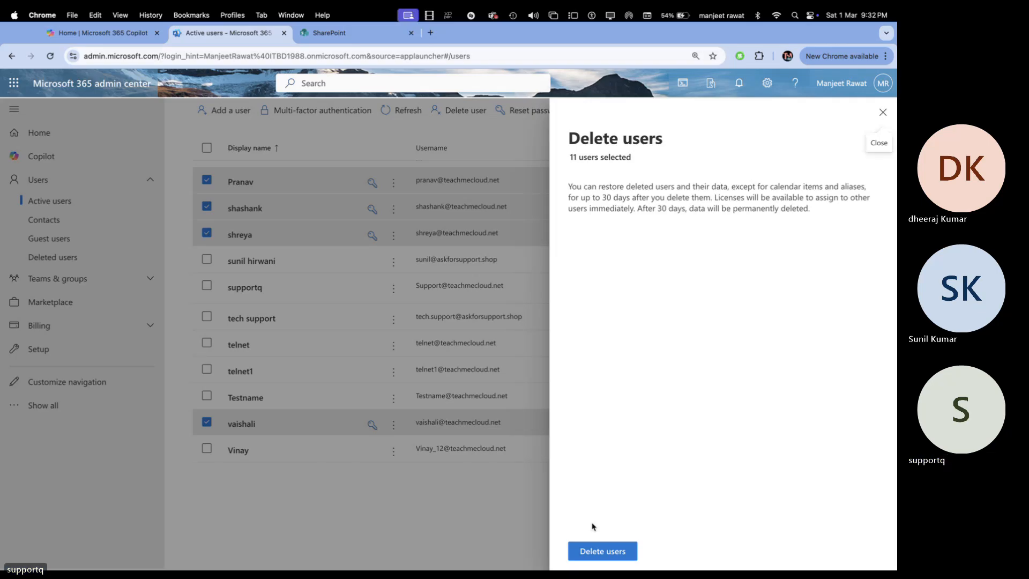
click(595, 551)
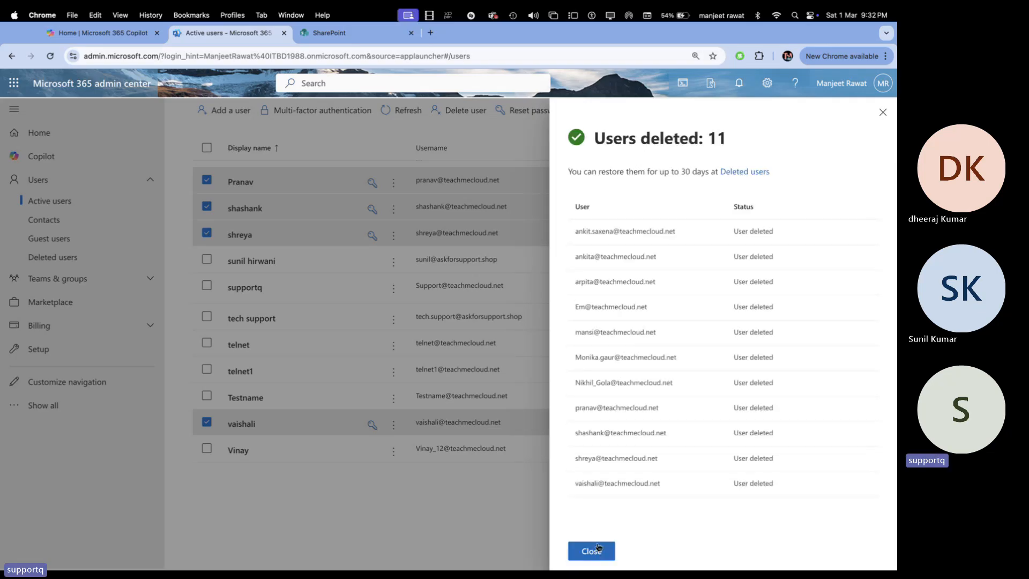
click(595, 553)
Review the remaining active users and their licenses, marking the telnet and supportq accounts
scroll(413, 401, up, 5)
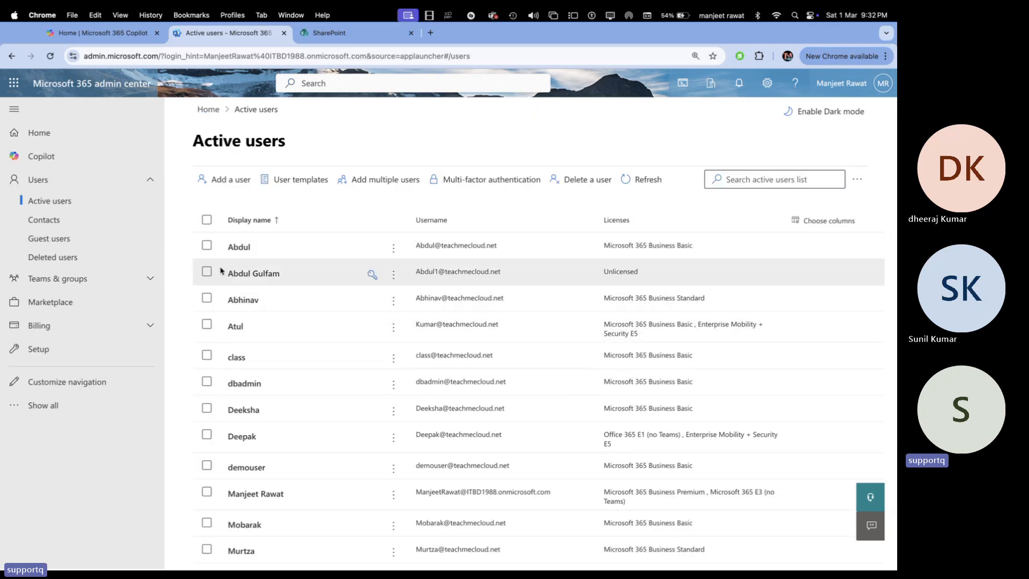
scroll(257, 409, down, 3)
scroll(257, 408, down, 6)
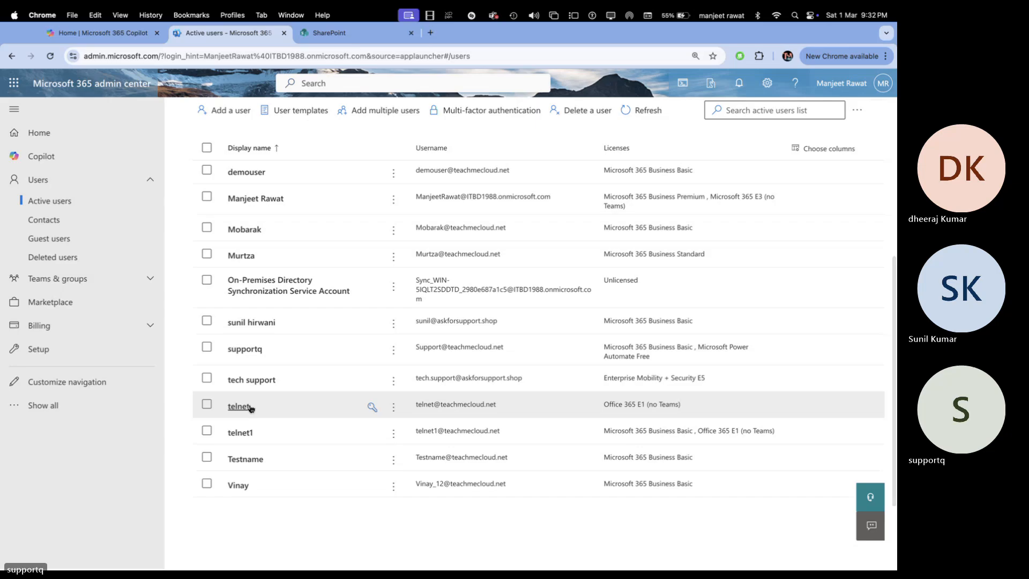
click(207, 404)
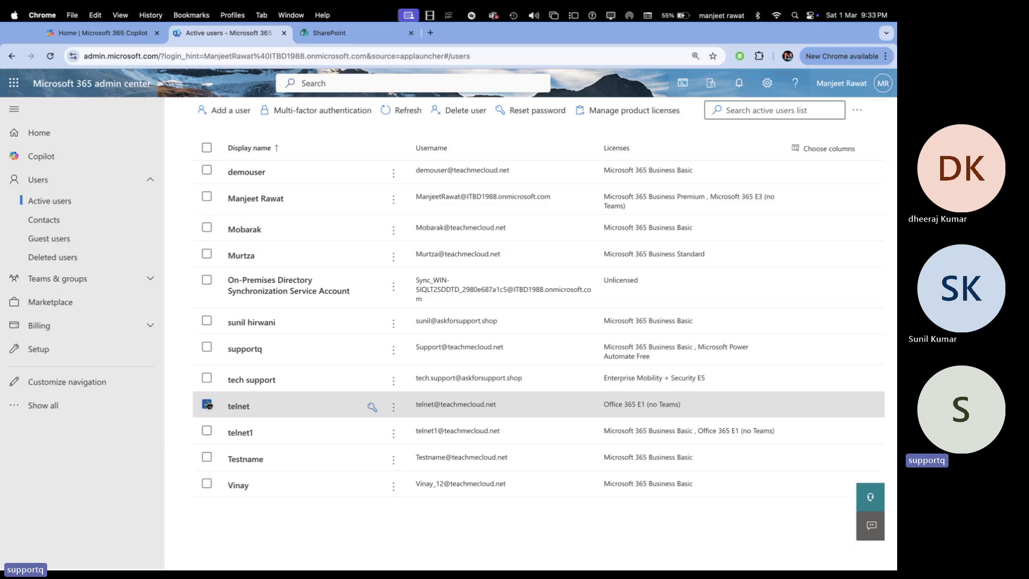
scroll(211, 453, up, 3)
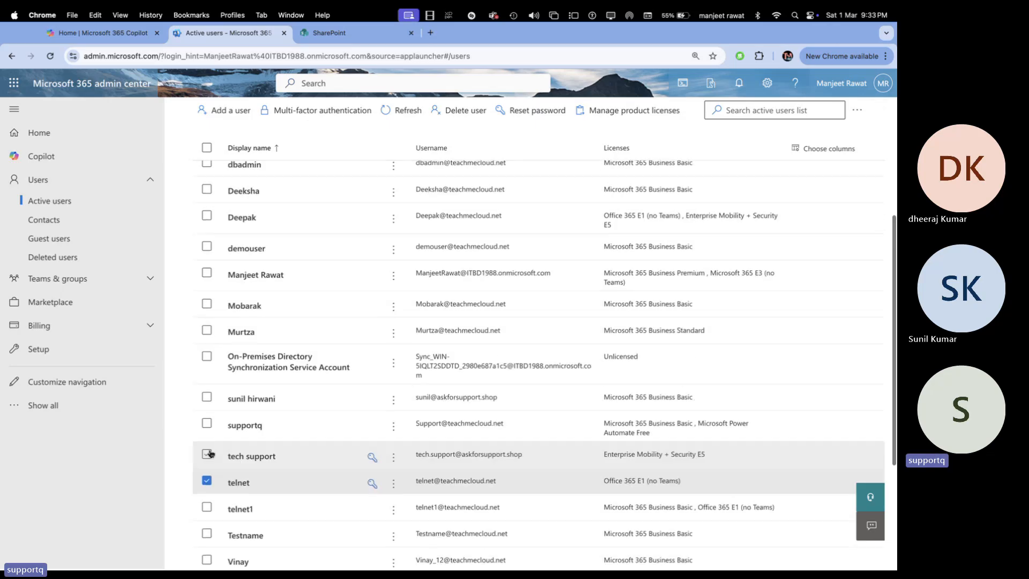
scroll(210, 454, up, 4)
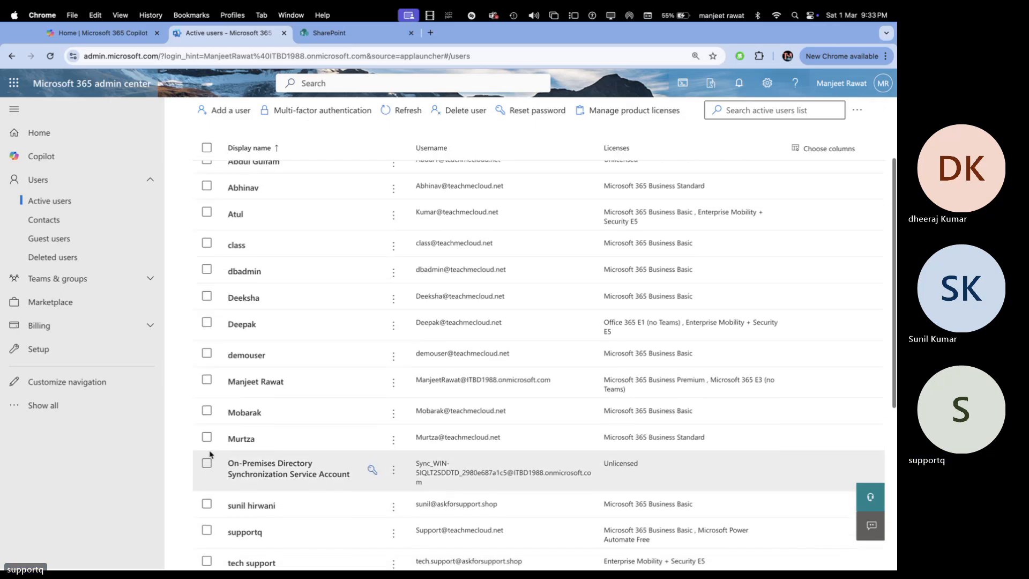
scroll(210, 454, up, 3)
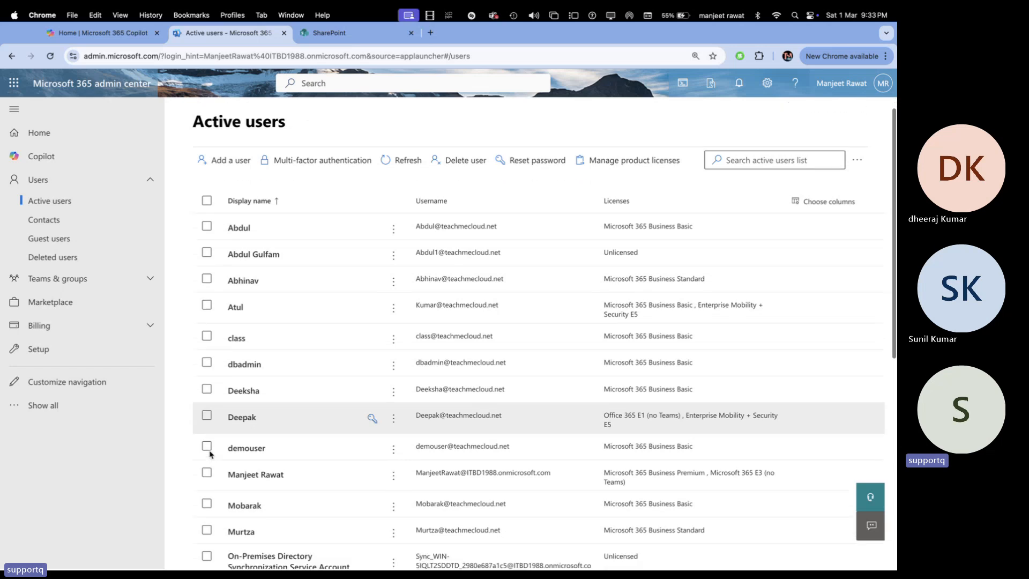
scroll(209, 454, down, 5)
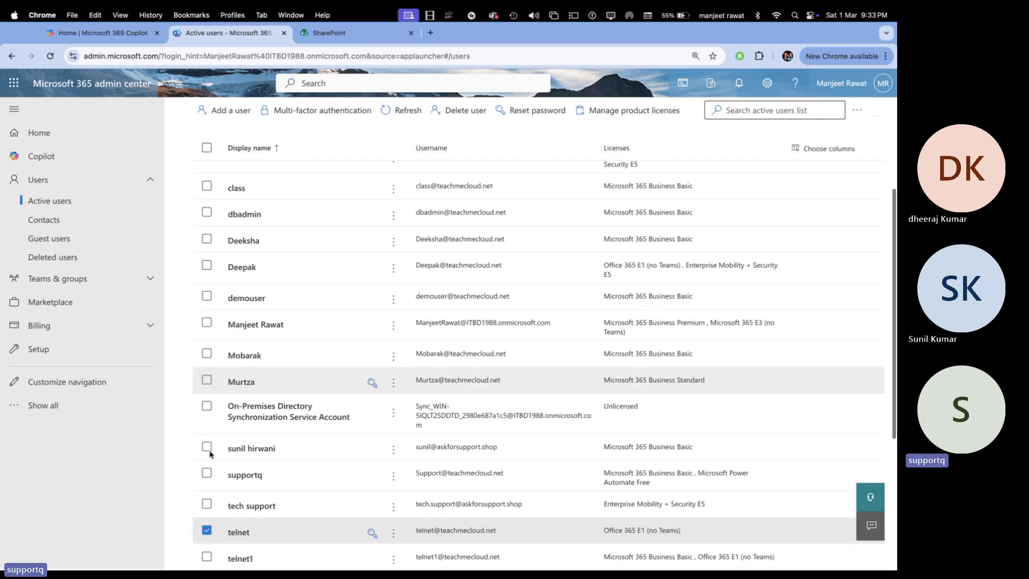
scroll(209, 454, down, 6)
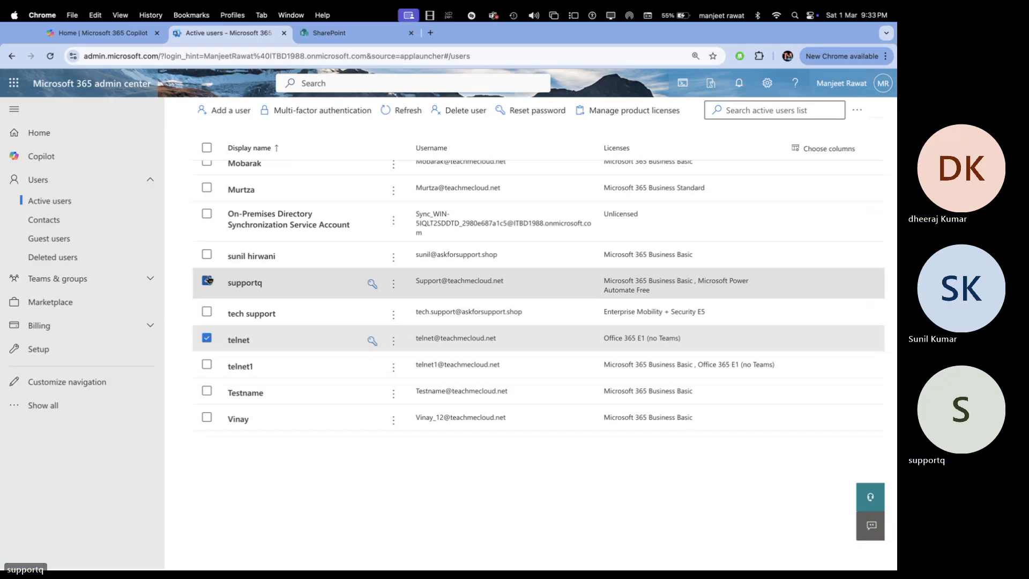
scroll(209, 279, up, 5)
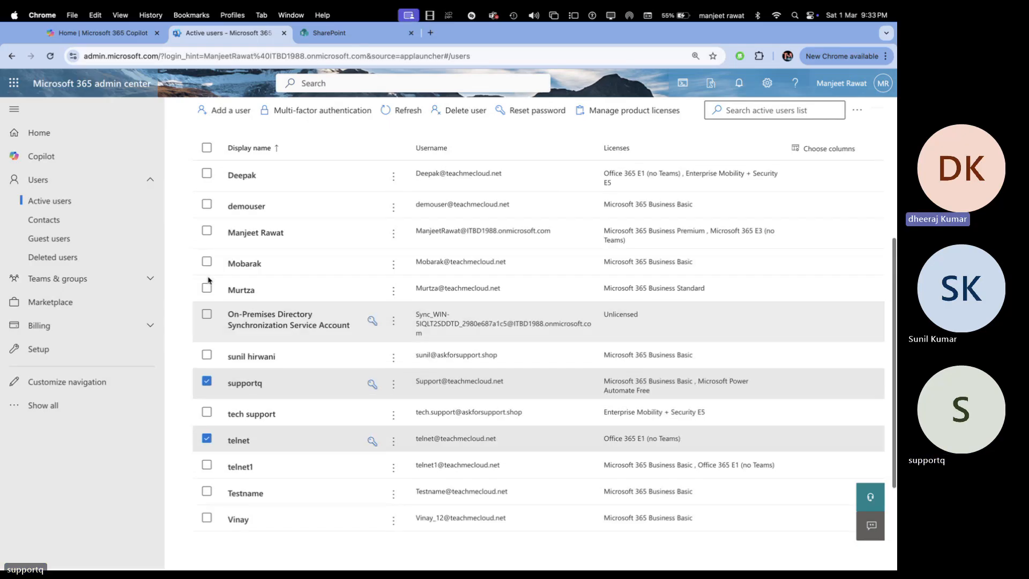
scroll(209, 280, up, 5)
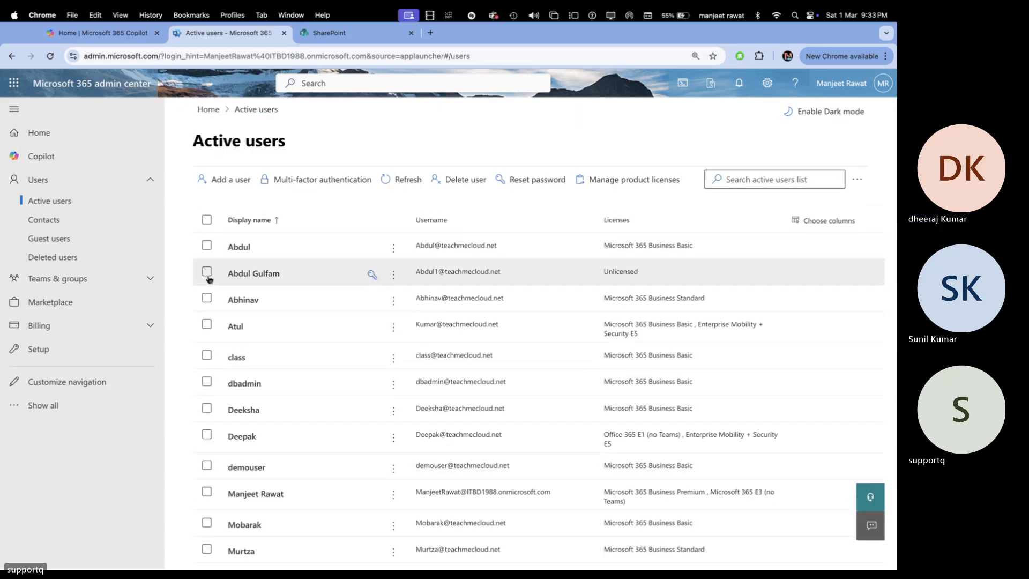
Start adding a new user and fill in the person's first name, display name and username on the teachmecloud.net domain
click(228, 179)
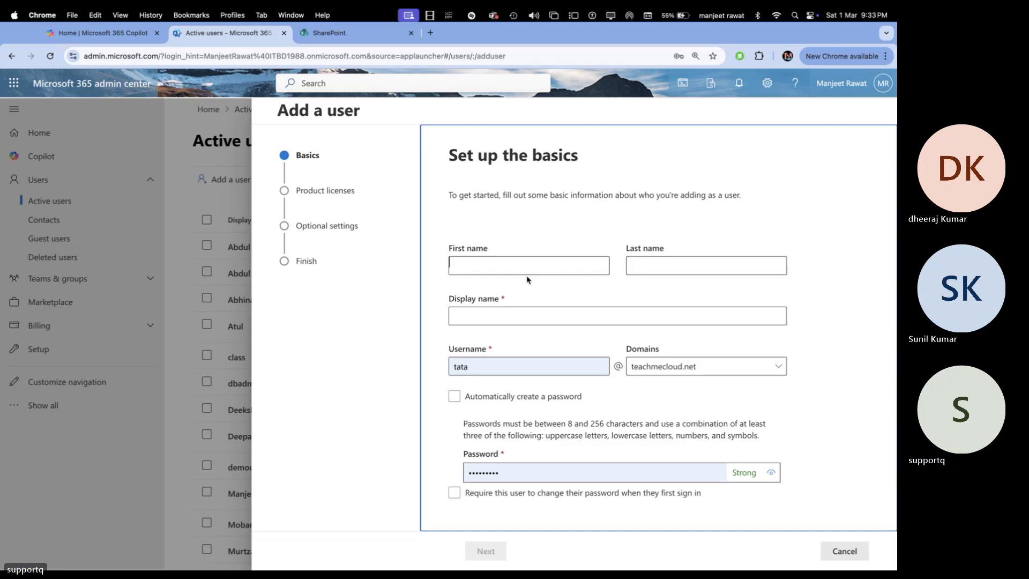
click(539, 268)
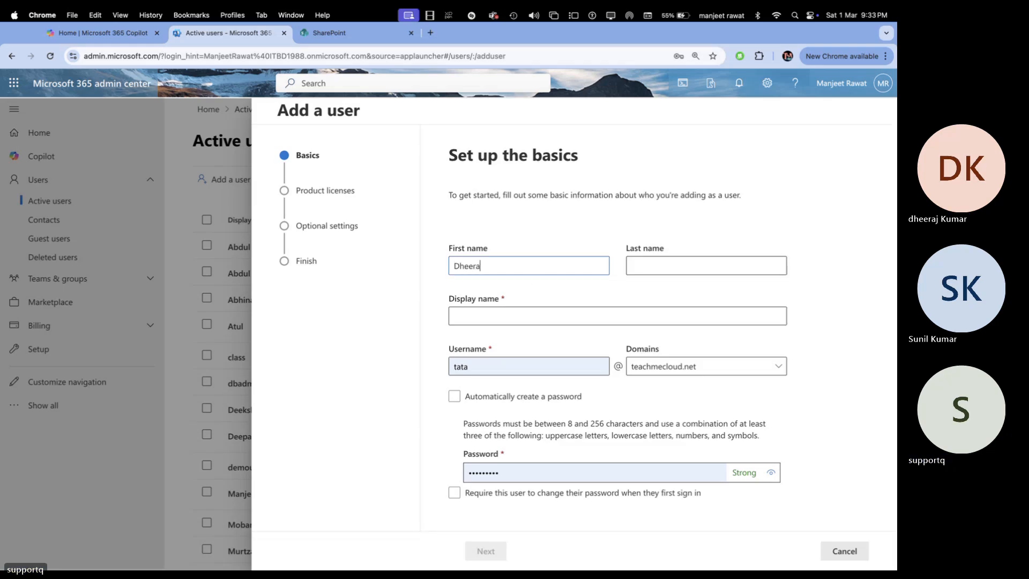
click(520, 316)
double_click(497, 360)
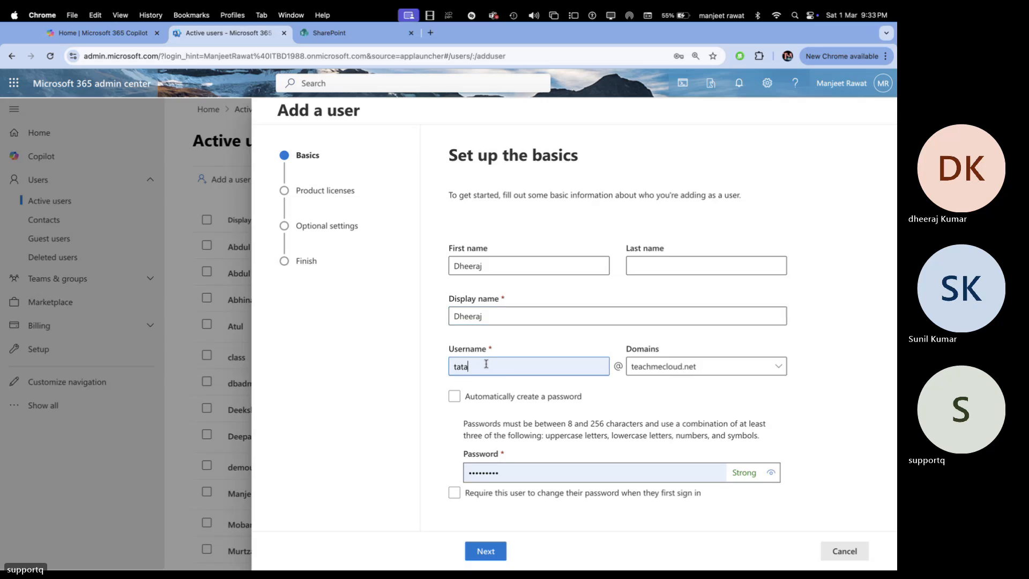
text(Dheer)
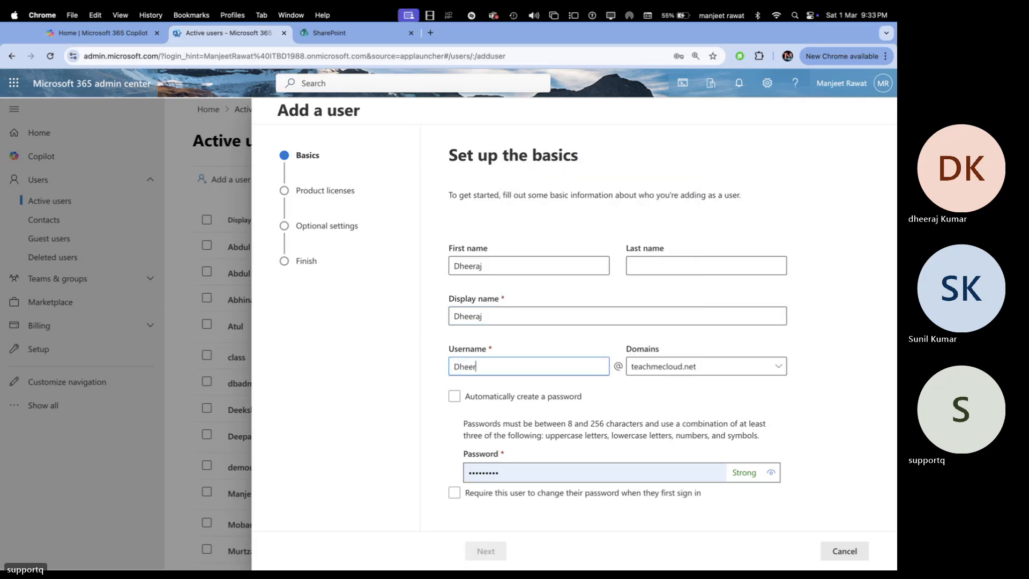
text(aj)
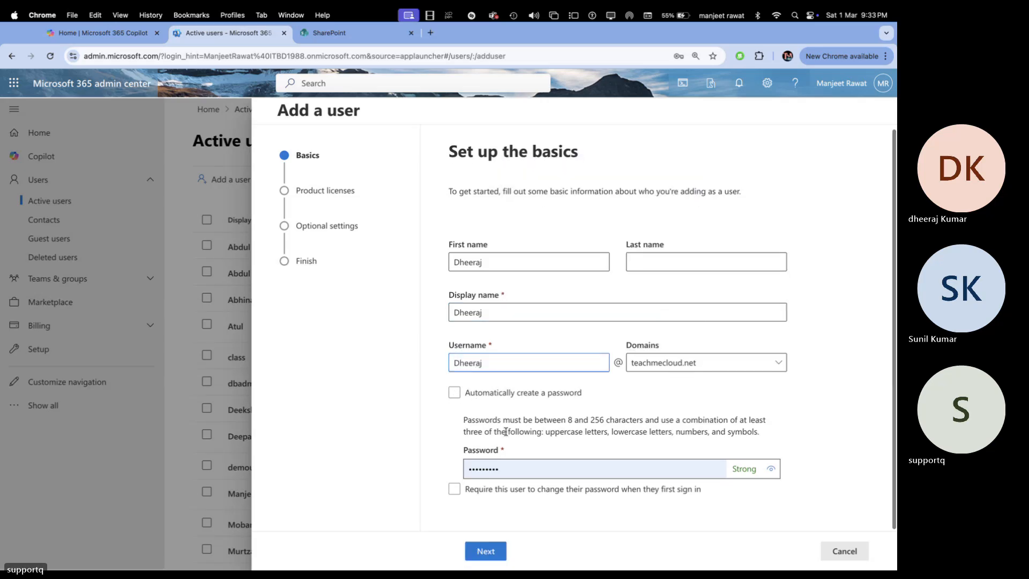
Replace the prefilled account password with the new user's password and continue to the product licenses
scroll(479, 481, down, 1)
double_click(482, 470)
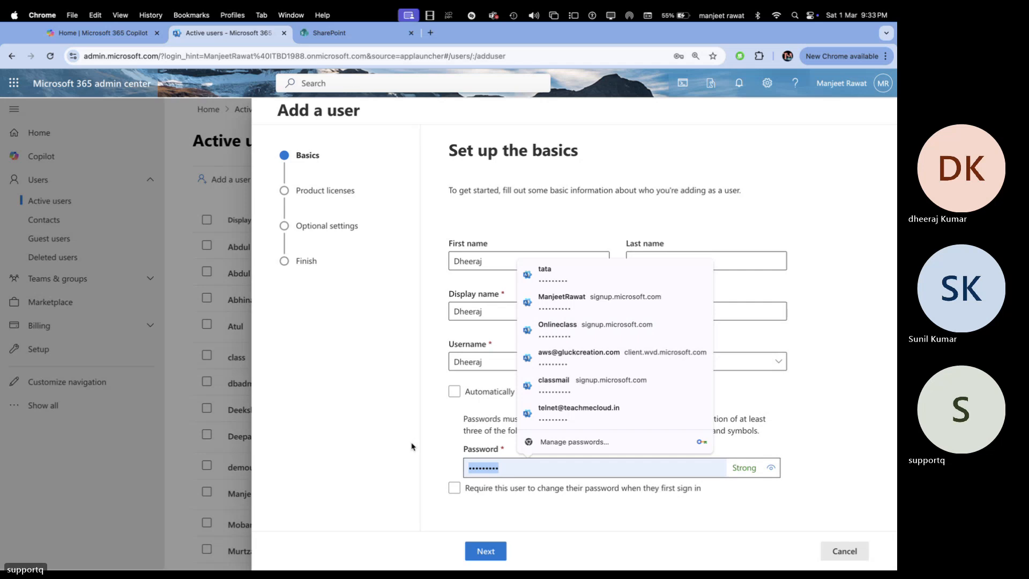
text(D)
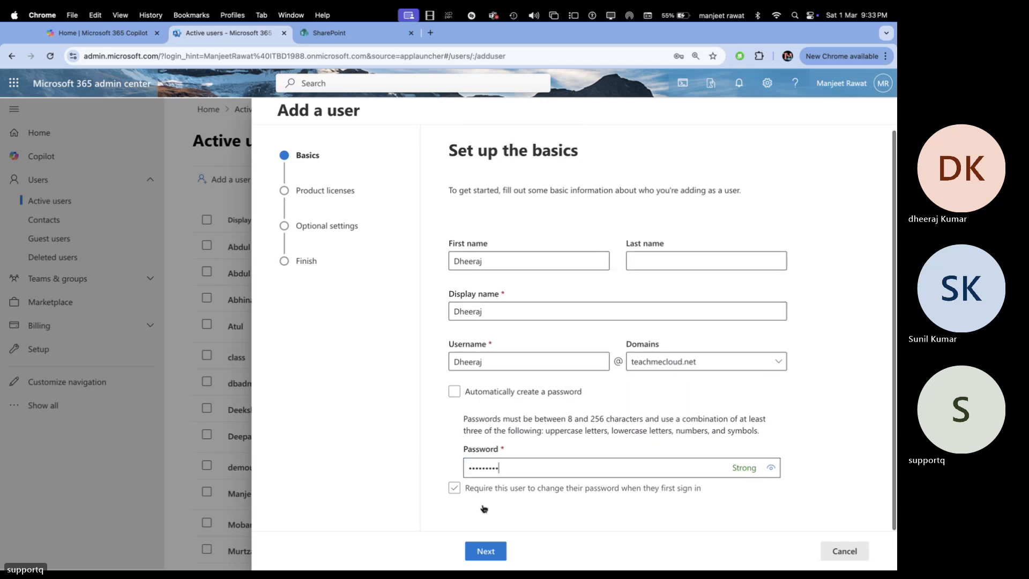
click(486, 551)
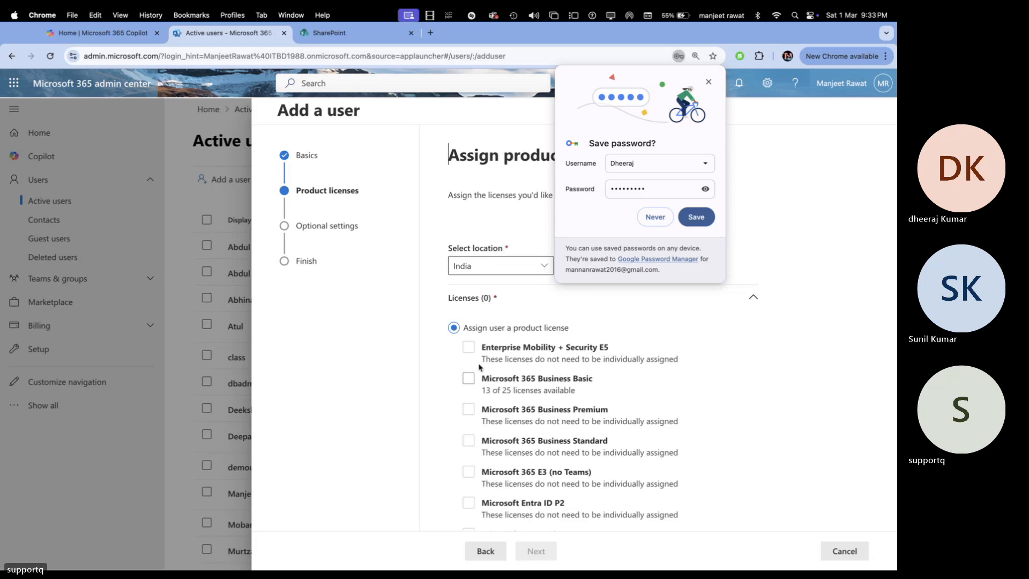
Assign the Microsoft 365 Business Basic license to the new user and decline saving the password in the browser
click(469, 379)
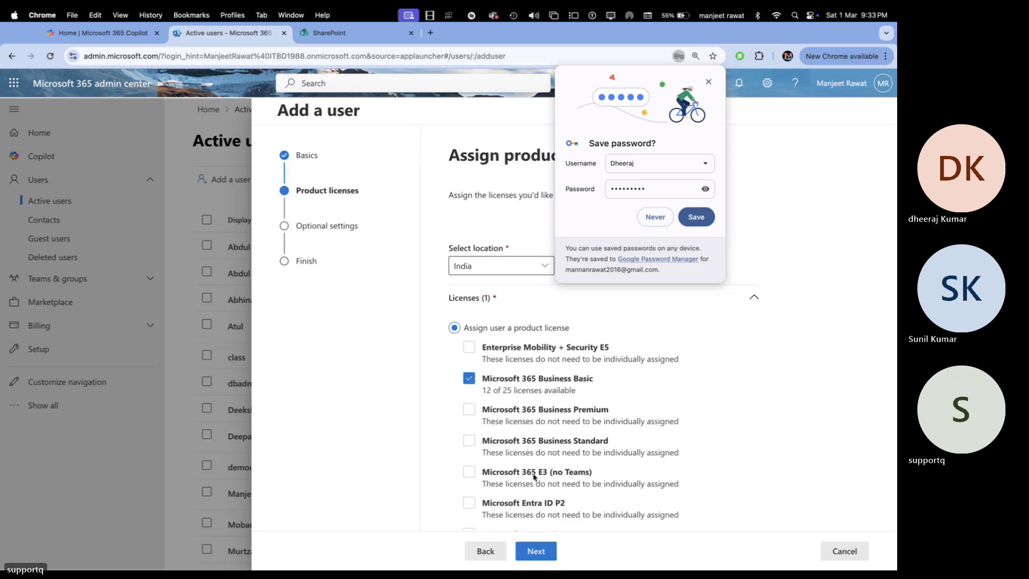
click(539, 553)
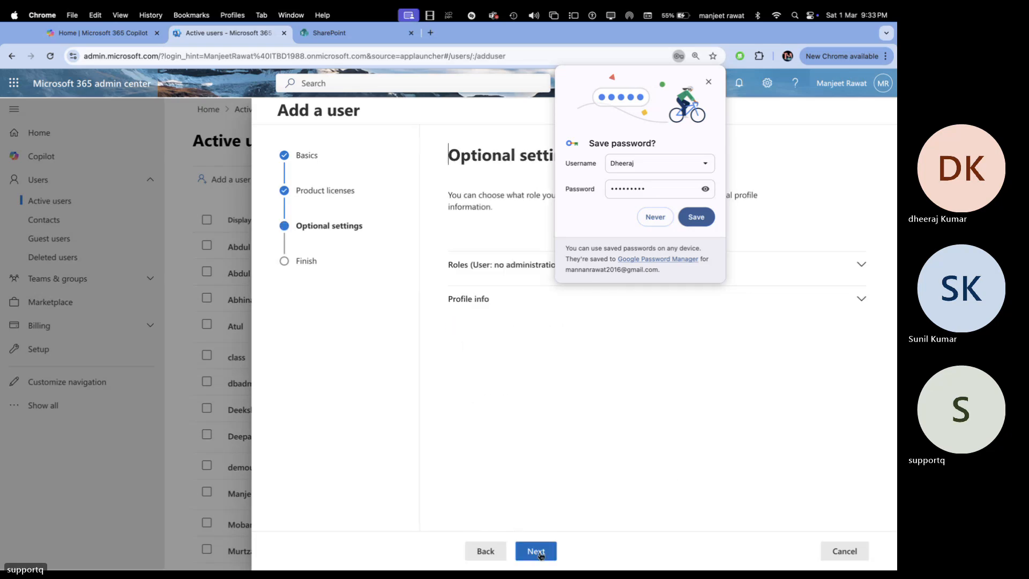
click(655, 216)
Grant the new user admin center access with the Exchange, Global, SharePoint, Teams and User Administrator roles plus User Experience Success Manager
click(536, 270)
click(453, 373)
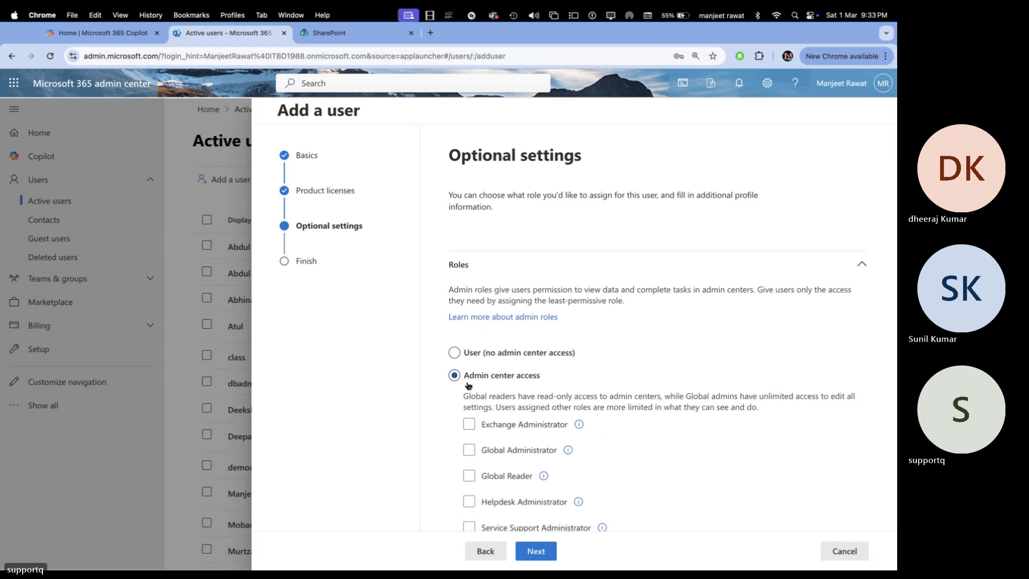
click(469, 423)
click(474, 449)
scroll(475, 453, down, 5)
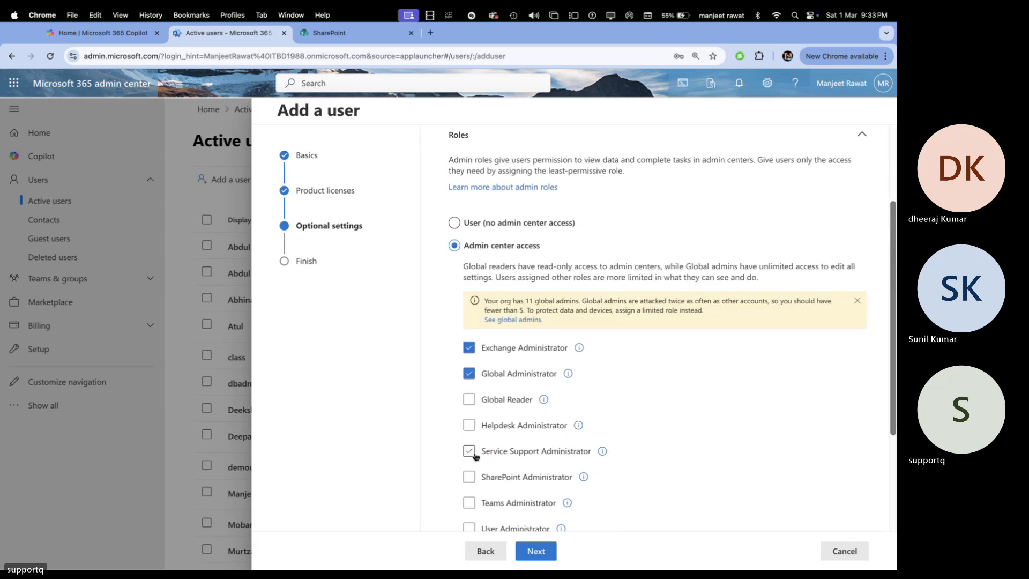
click(471, 462)
click(470, 435)
click(470, 410)
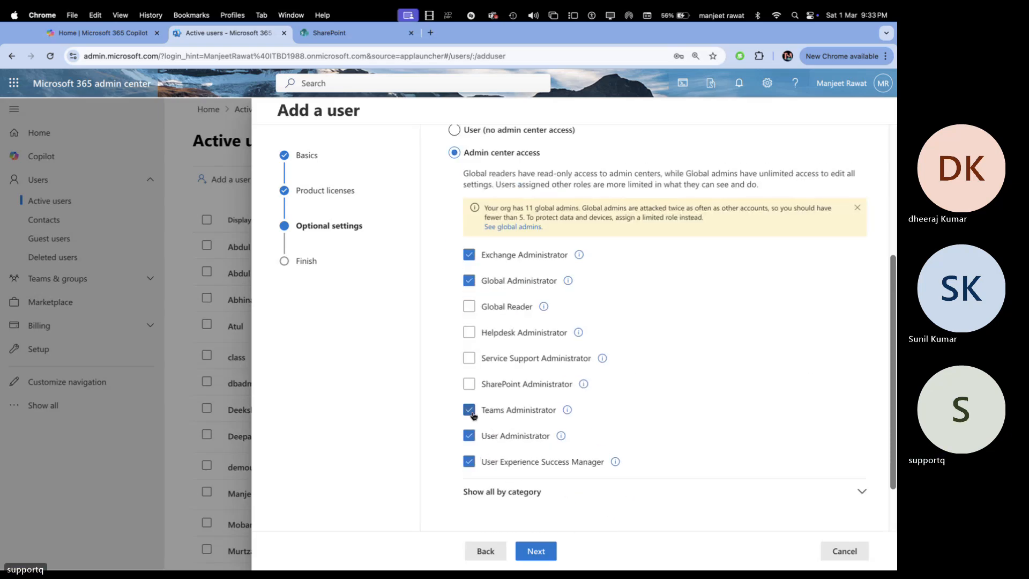
click(474, 385)
Finish adding the new user with the assigned settings and return to the active users list
click(541, 553)
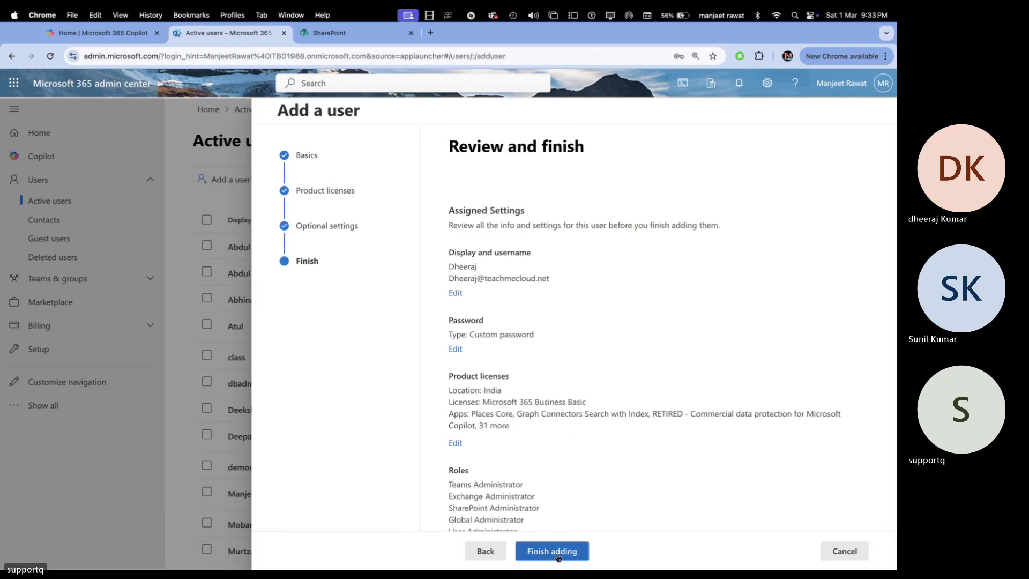
click(561, 550)
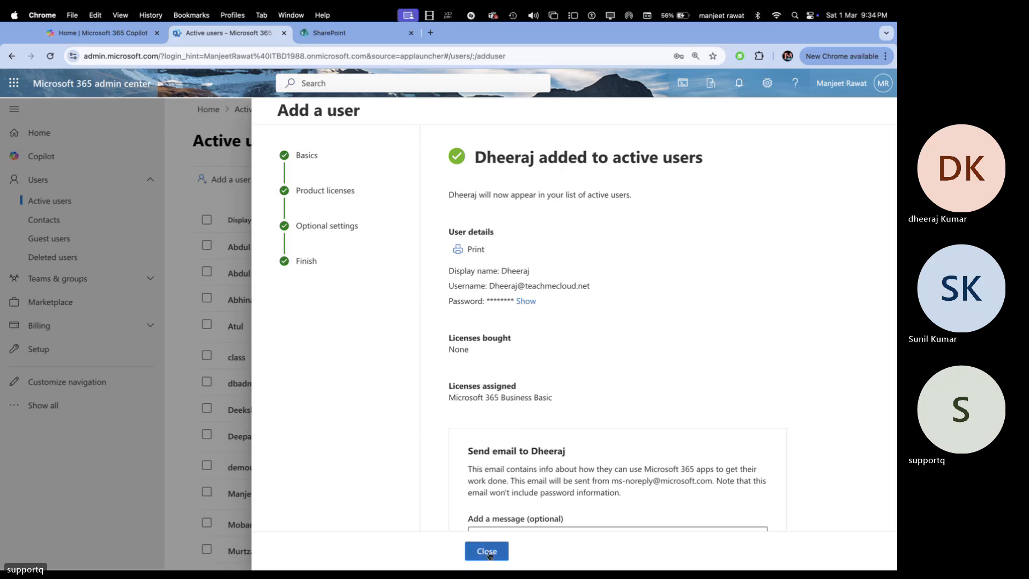
click(487, 553)
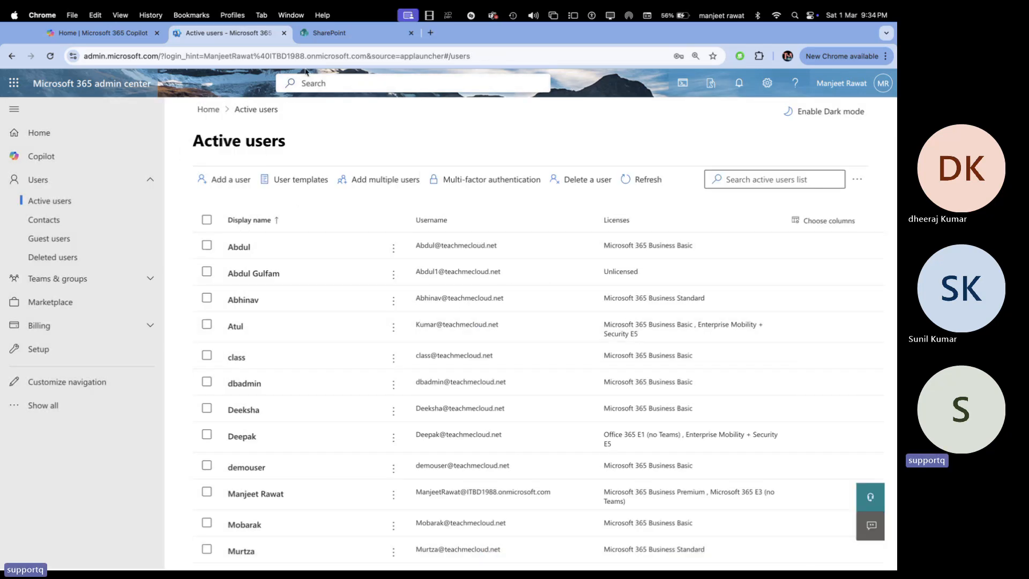
Switch to the SharePoint site setup and add the newly created user, telnet and supportq as site members
click(336, 34)
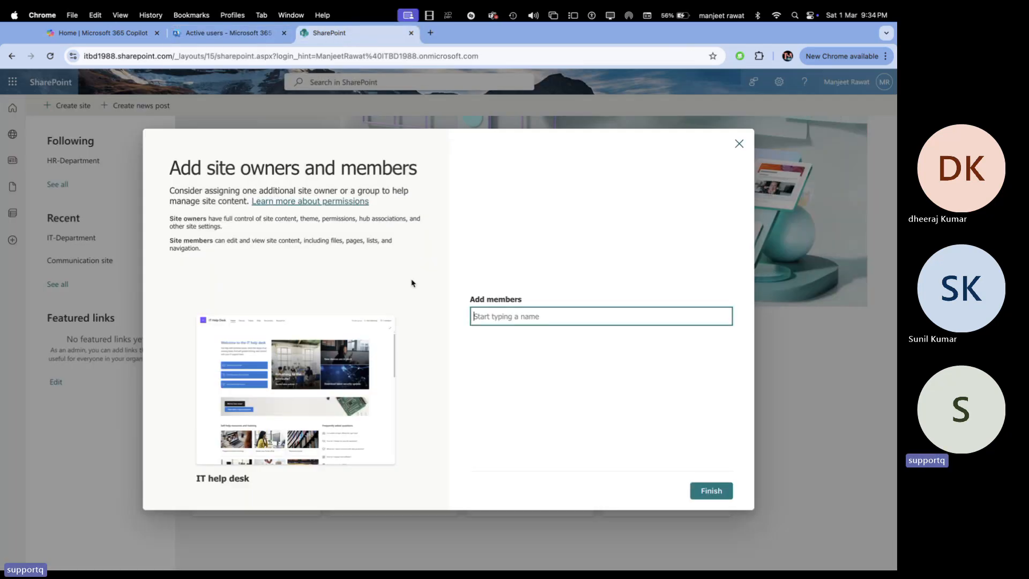
click(505, 321)
text(dhee)
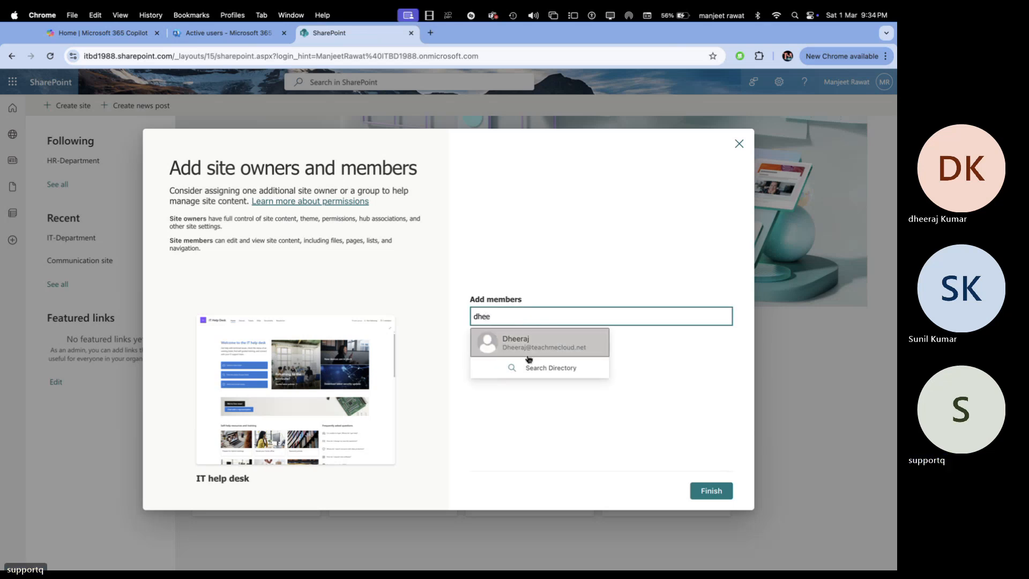
click(528, 343)
text(tel)
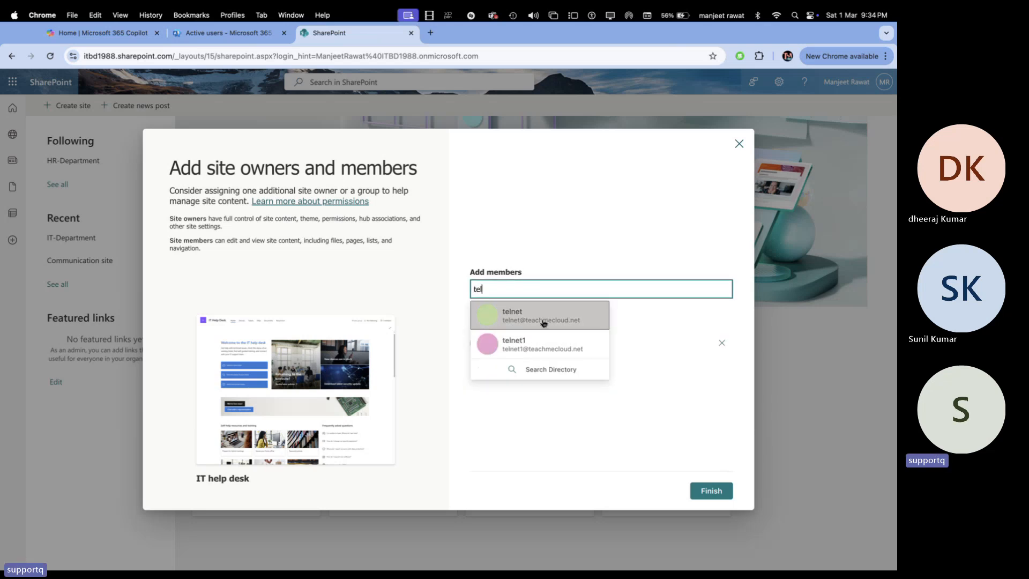
click(541, 316)
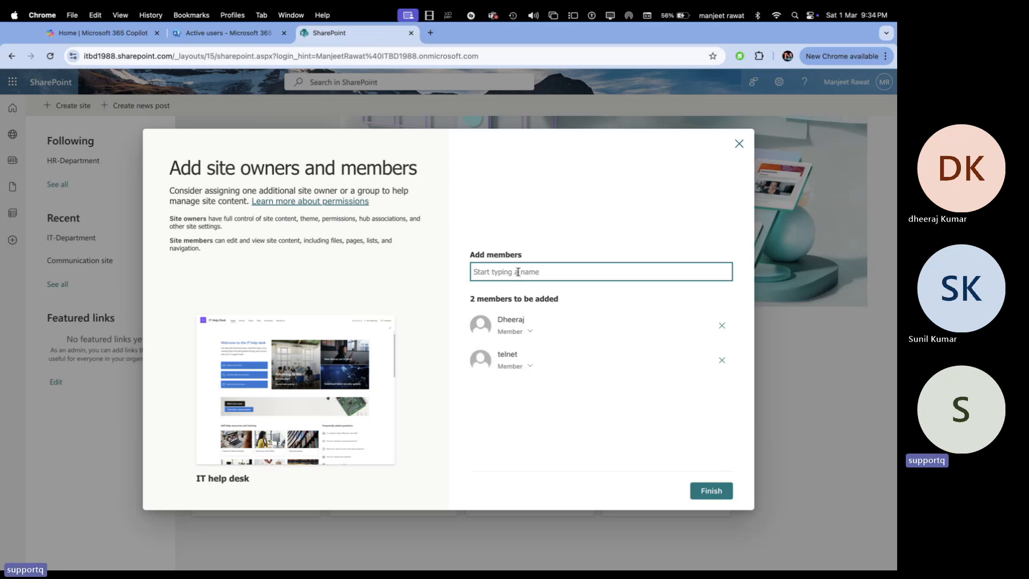
text(sup)
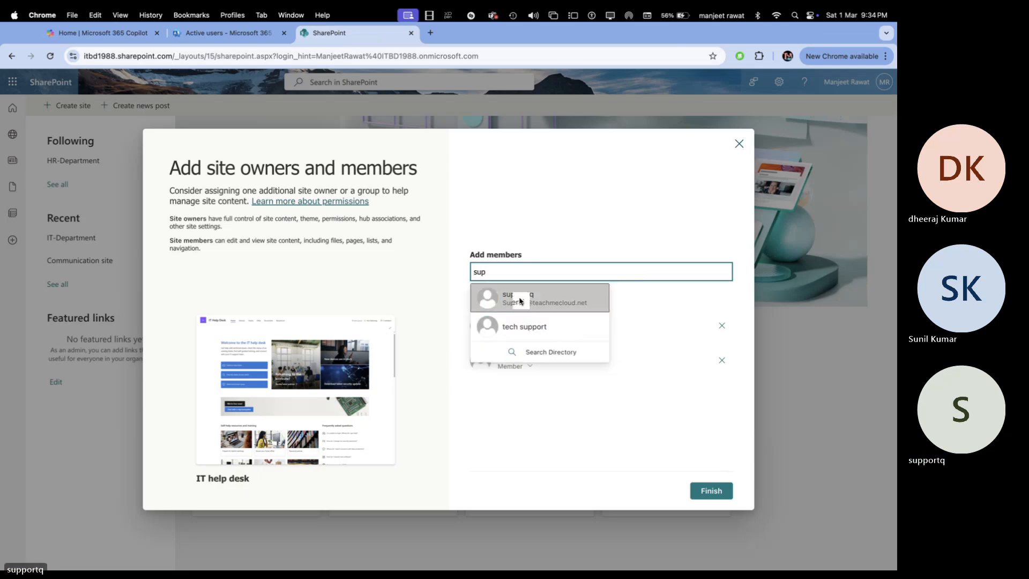
click(519, 298)
Switch to the Microsoft 365 admin center and start another user, filling in the person's first name, display name and a username ending in 2
click(228, 32)
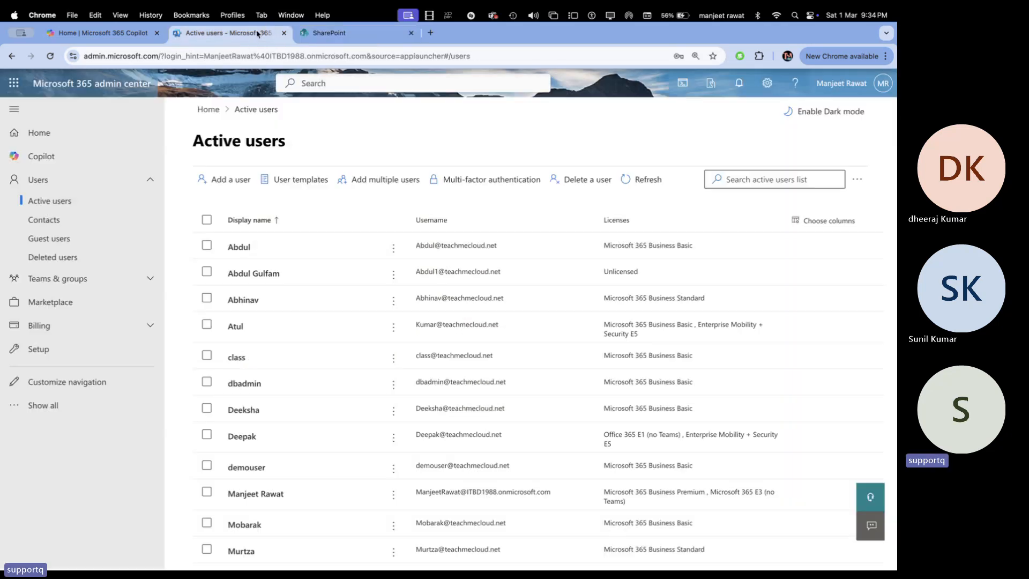
click(217, 179)
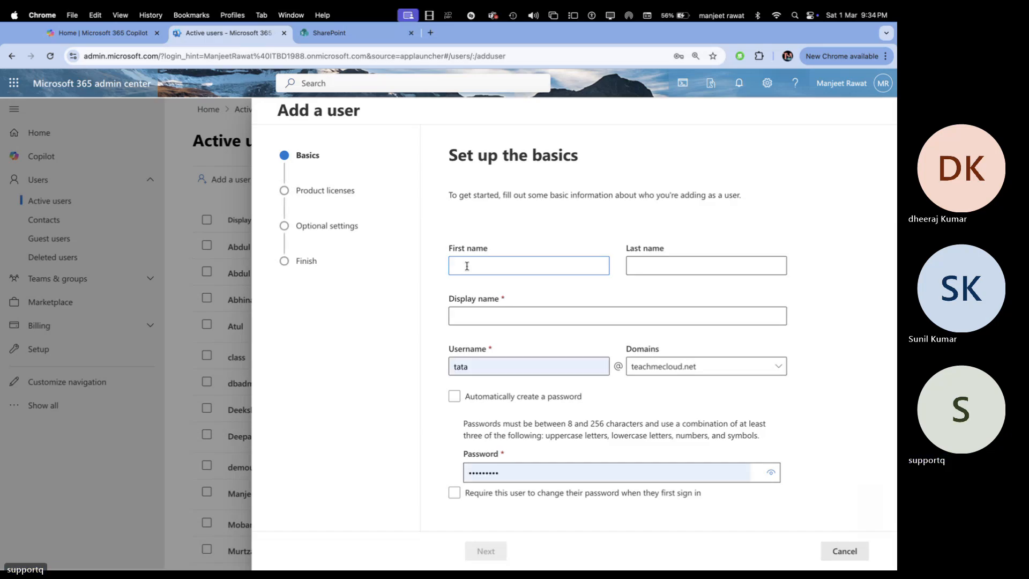
text(Sunil)
click(492, 310)
click(483, 368)
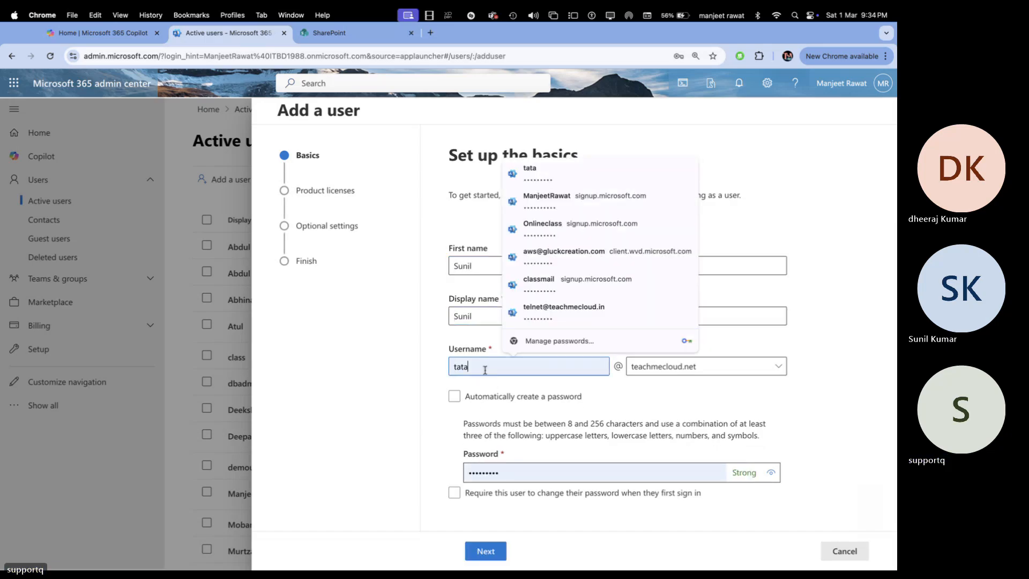
key(super+a)
text(Su)
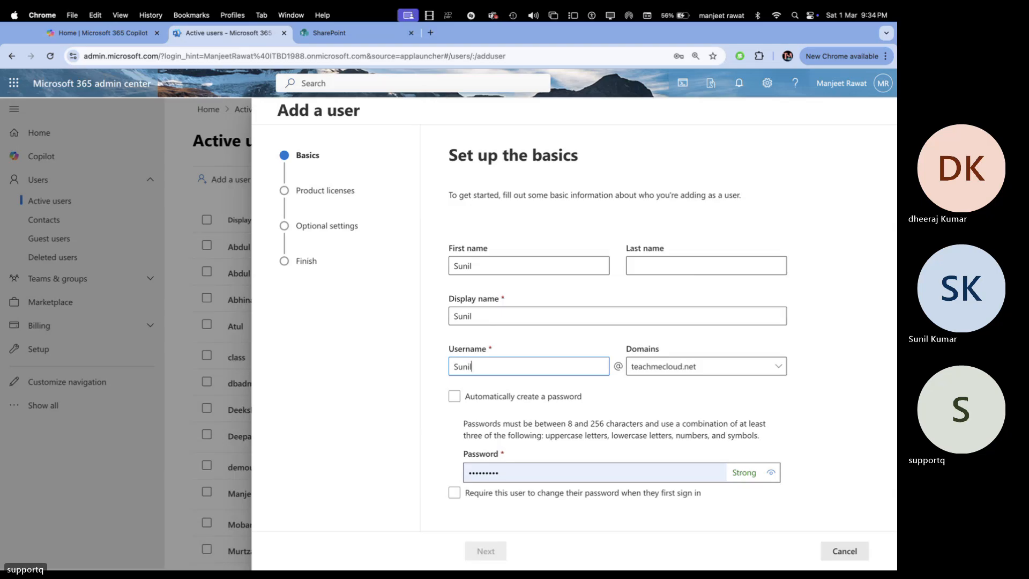
click(486, 499)
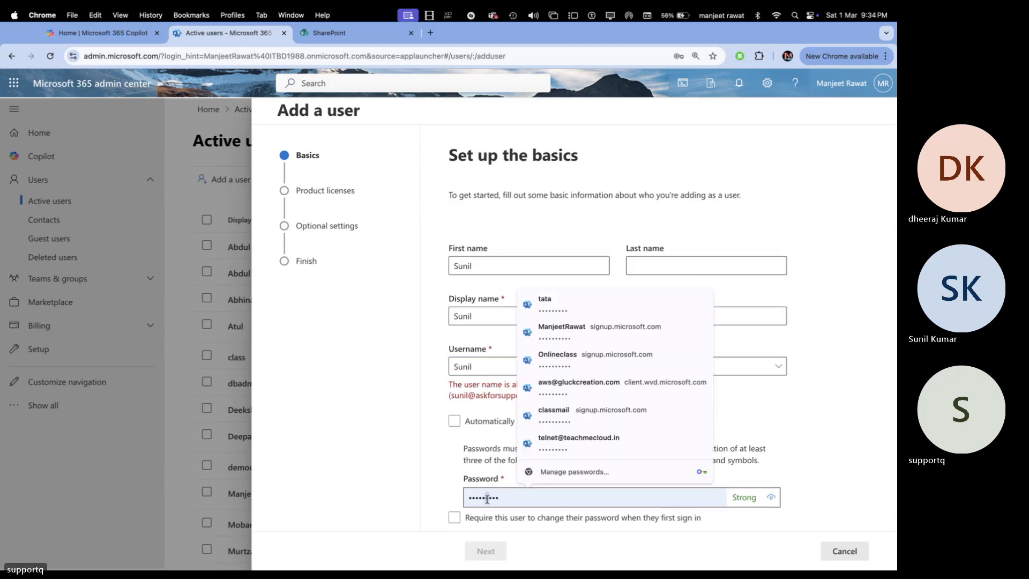
click(473, 369)
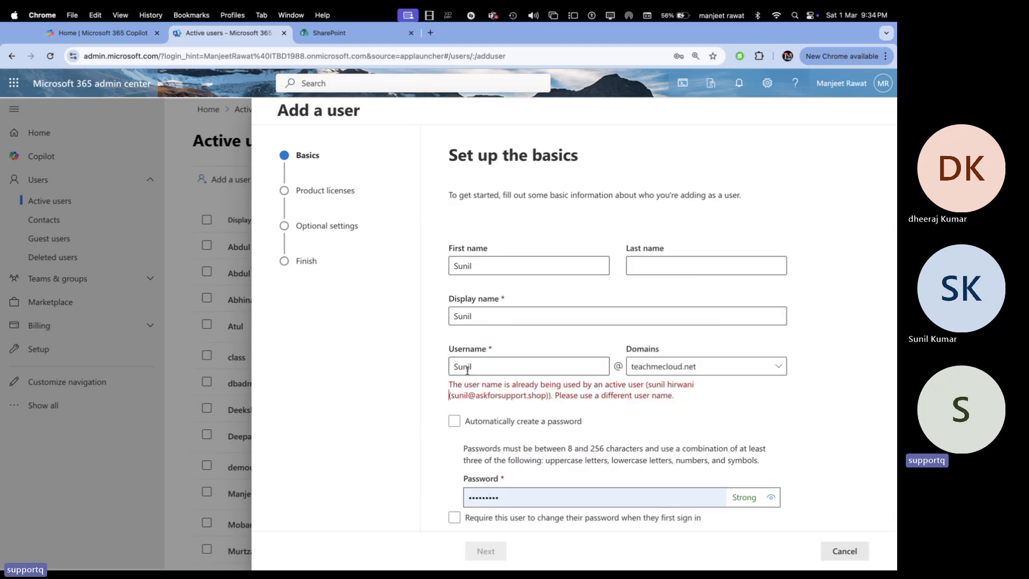
text(2)
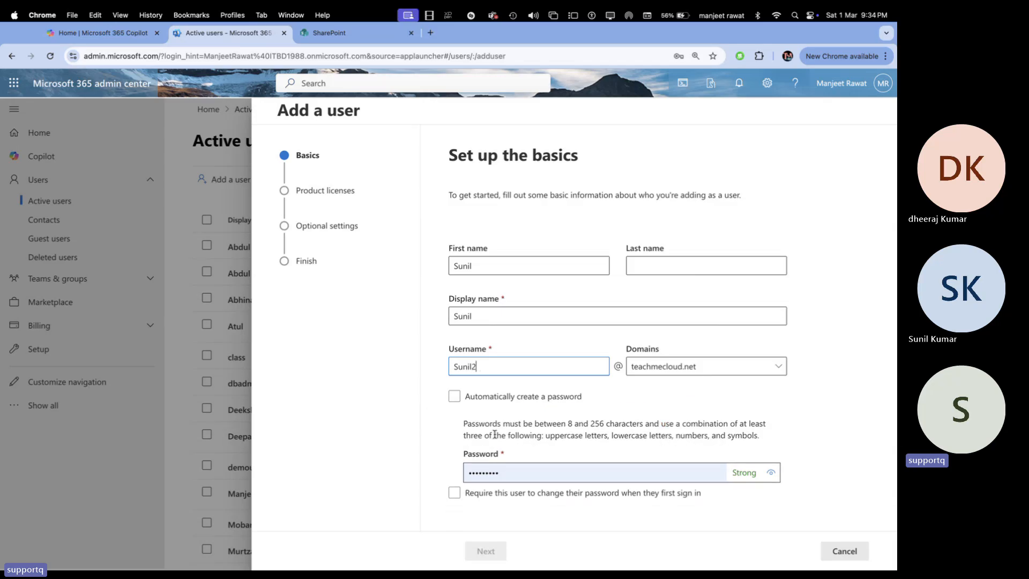
Replace the prefilled password with the second new user's account password and continue to the product licenses
drag(513, 475, 414, 455)
text(•)
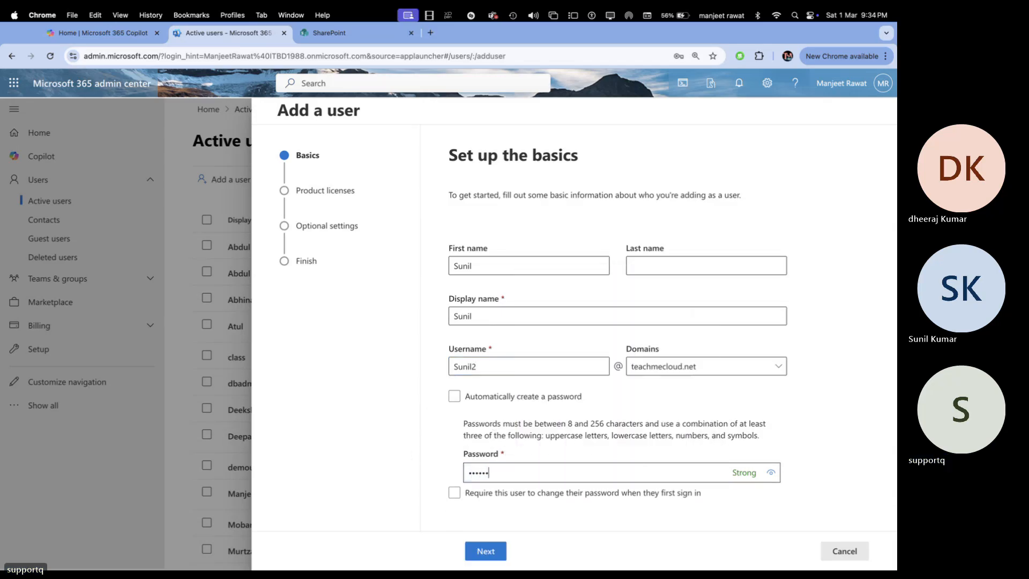
click(485, 551)
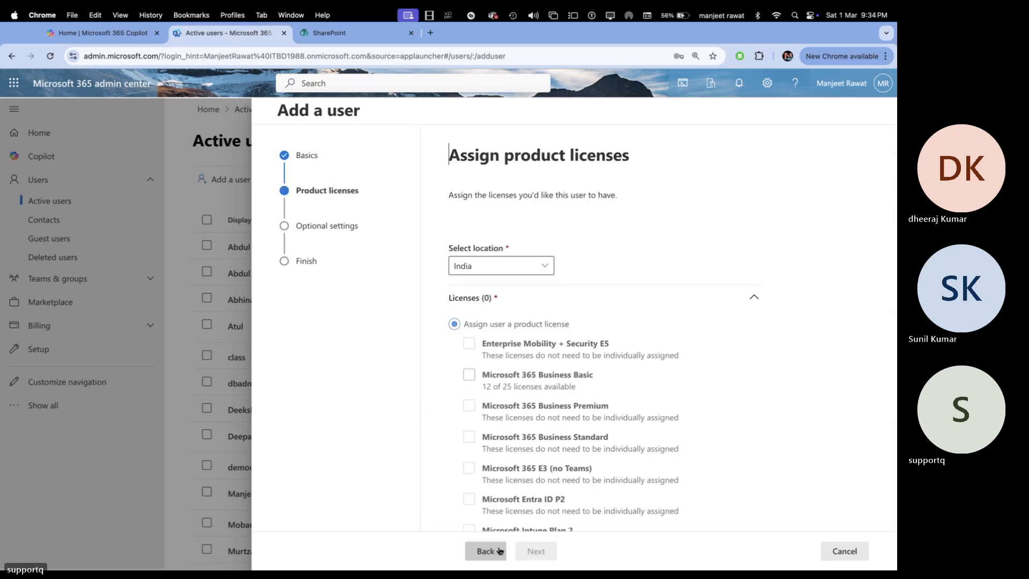
Assign the Microsoft 365 Business Basic license to the second new user and continue to the optional settings
click(470, 379)
scroll(494, 422, down, 3)
click(536, 551)
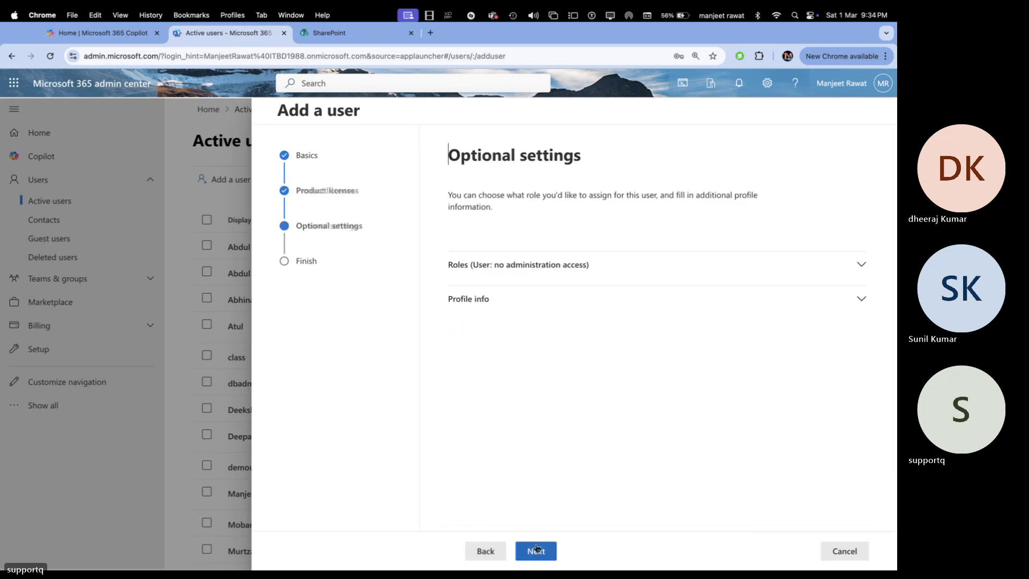
Give the second new user admin center access with Exchange, Global, SharePoint, Teams and User Administrator roles plus User Experience Success Manager
click(494, 264)
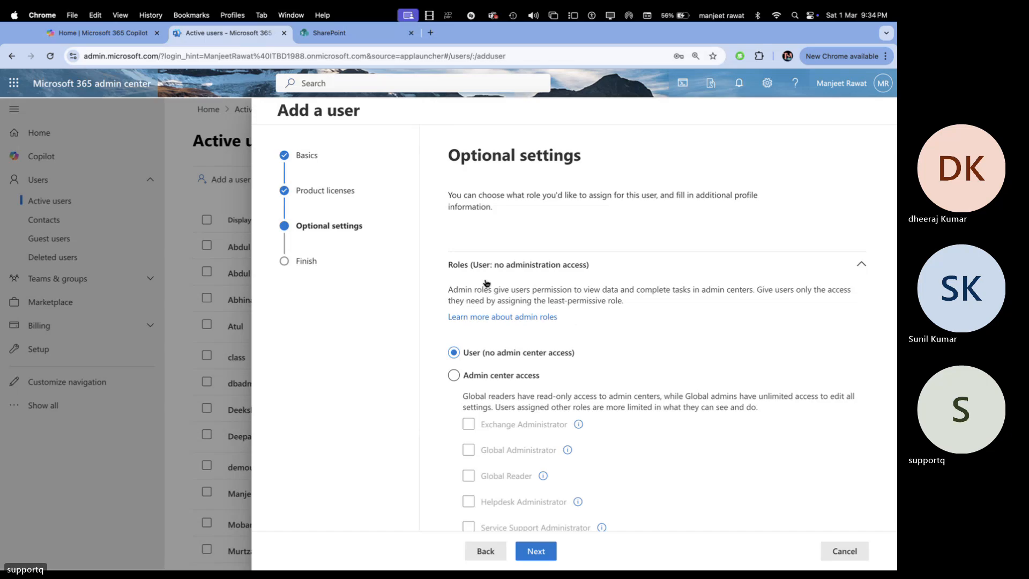
click(455, 375)
click(470, 424)
click(469, 451)
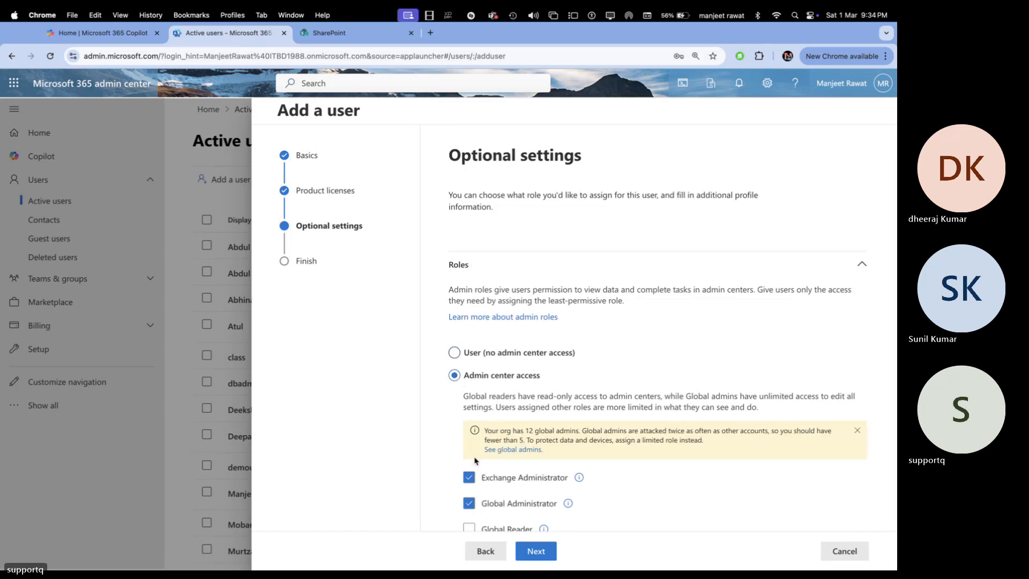
scroll(471, 456, down, 5)
click(470, 471)
click(470, 445)
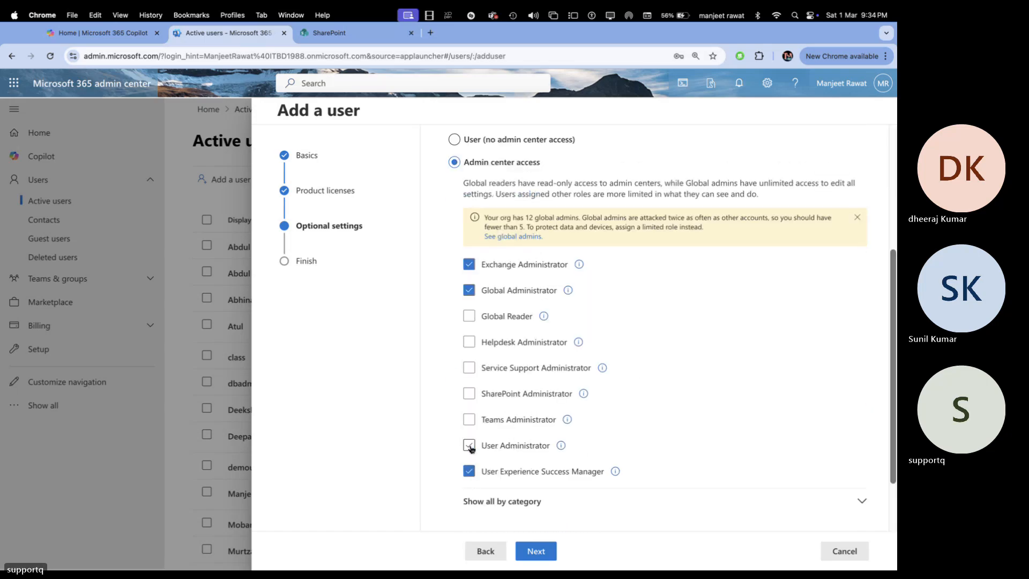
click(470, 394)
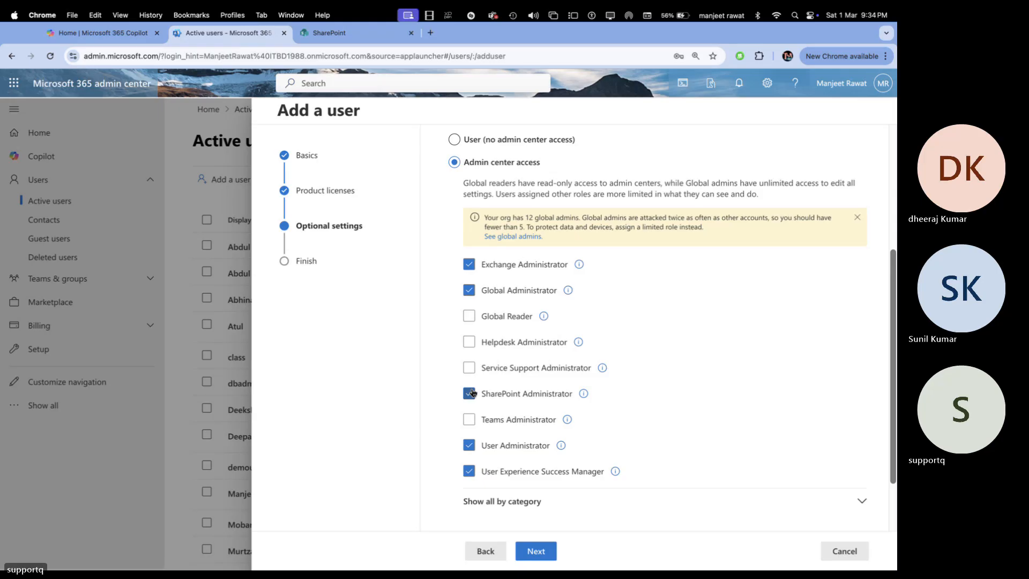
click(470, 420)
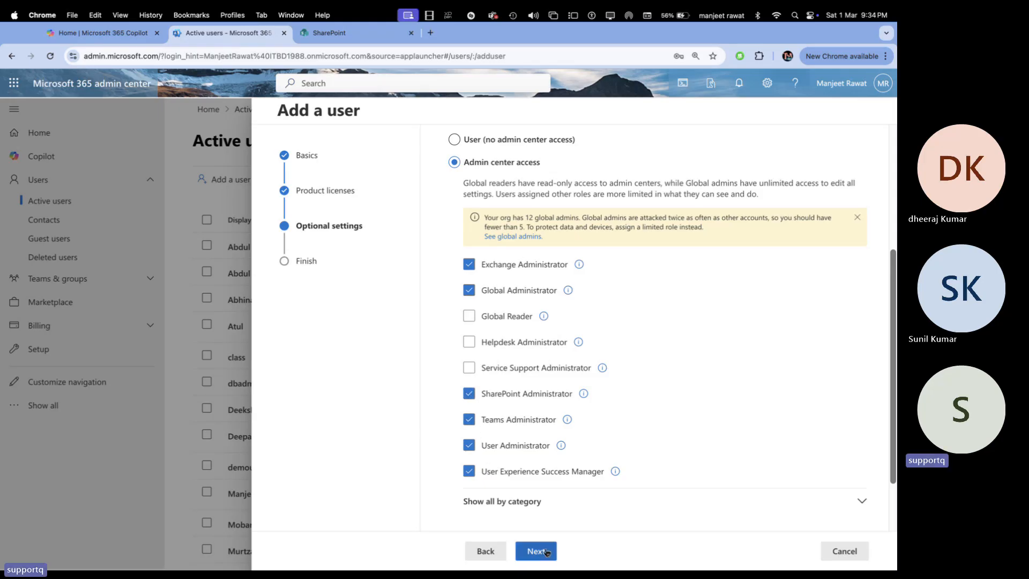
Complete the creation of the second new user and close the Add a user form
click(539, 551)
click(558, 552)
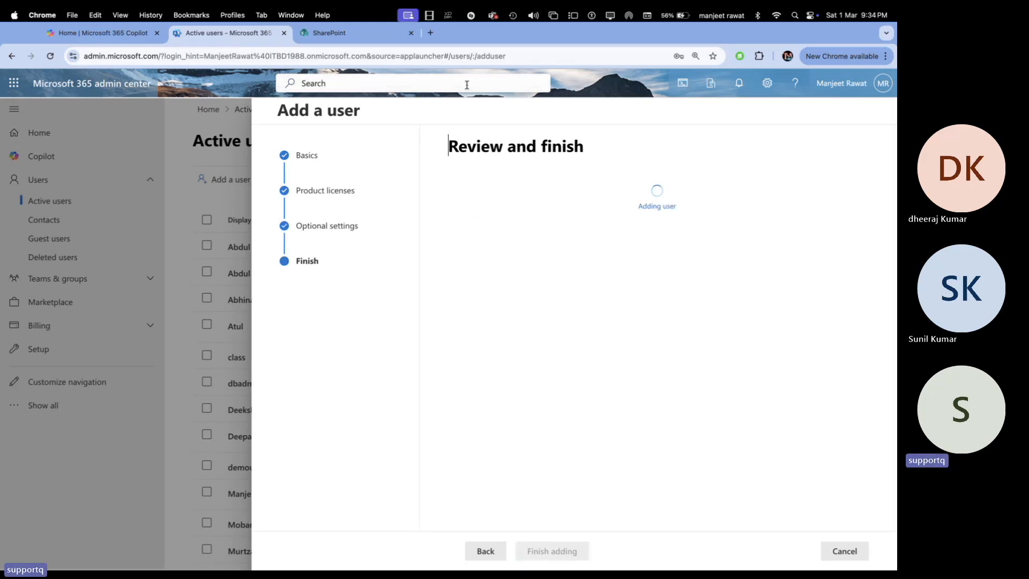
click(503, 550)
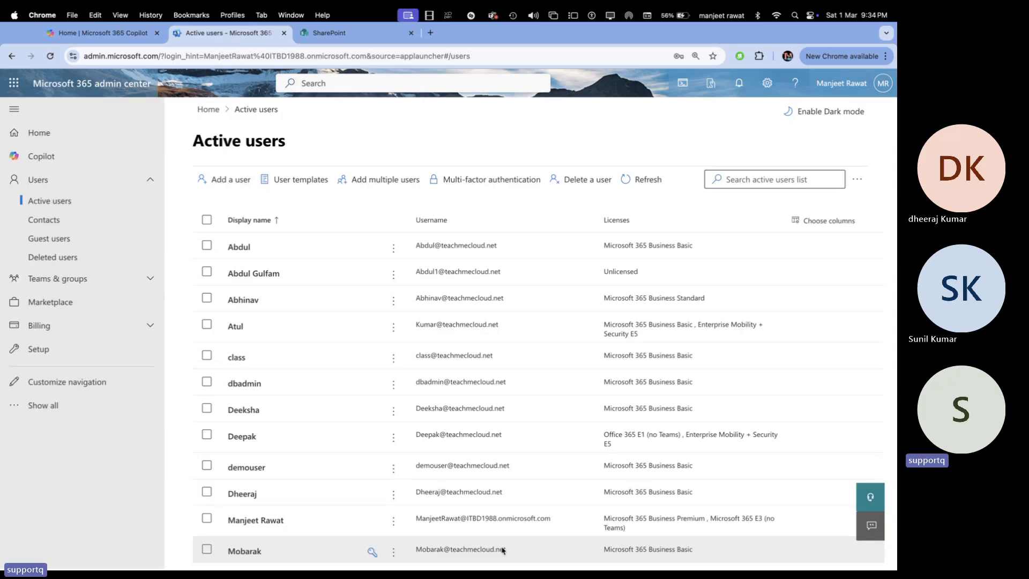
Switch to the SharePoint site setup and search the directory for the second new user to add as a member
click(343, 35)
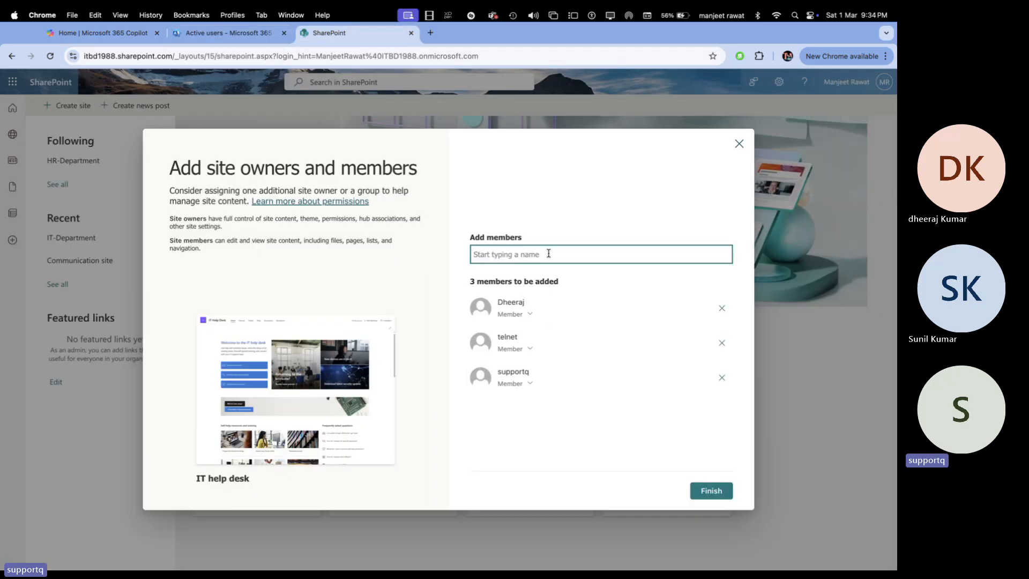
text(su)
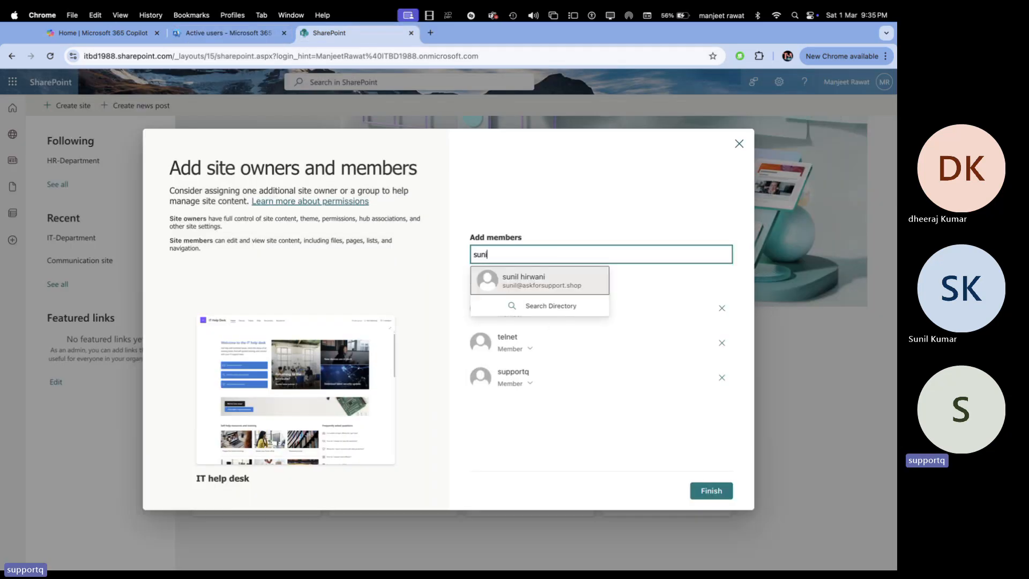
text(nil2)
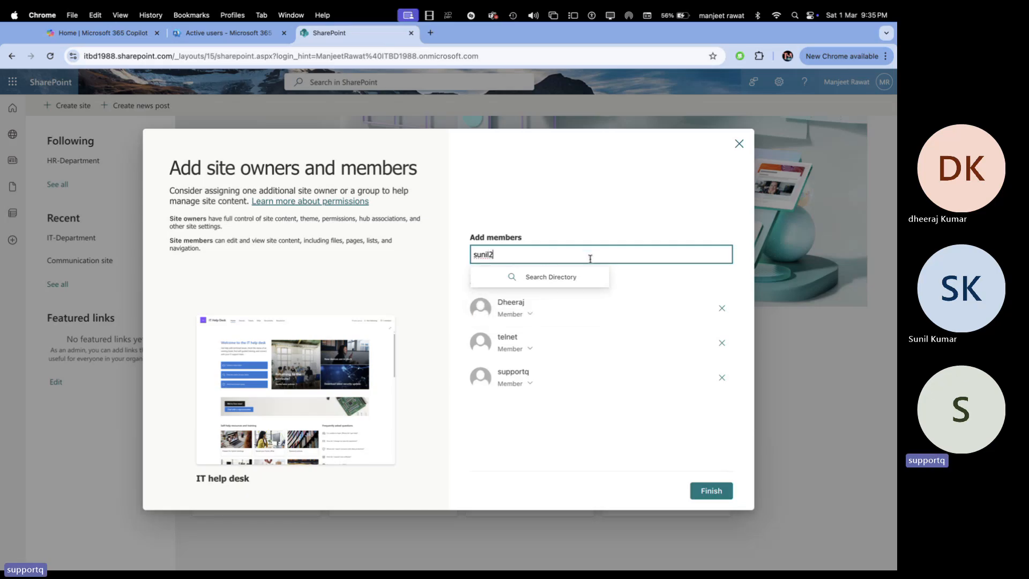
key(BackSpace)
key(BackSpace)
key(BackSpace)
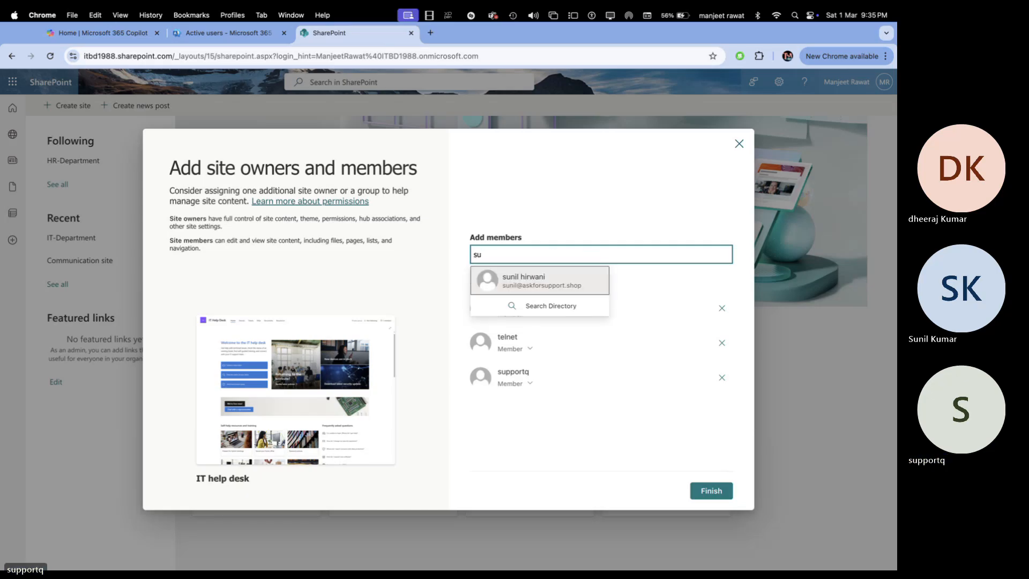
key(BackSpace)
key(BackSpace)
text(sun)
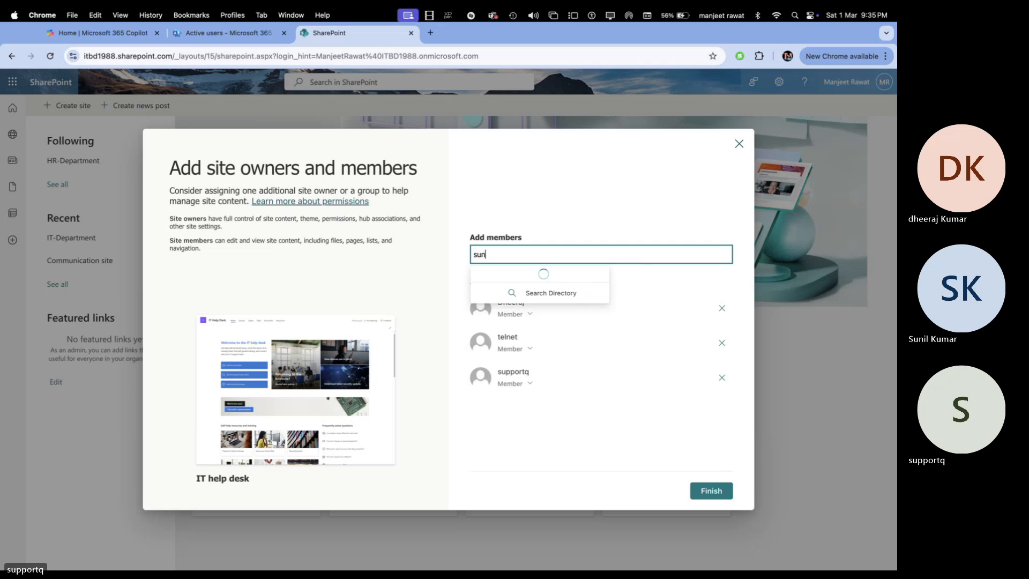
text(il2)
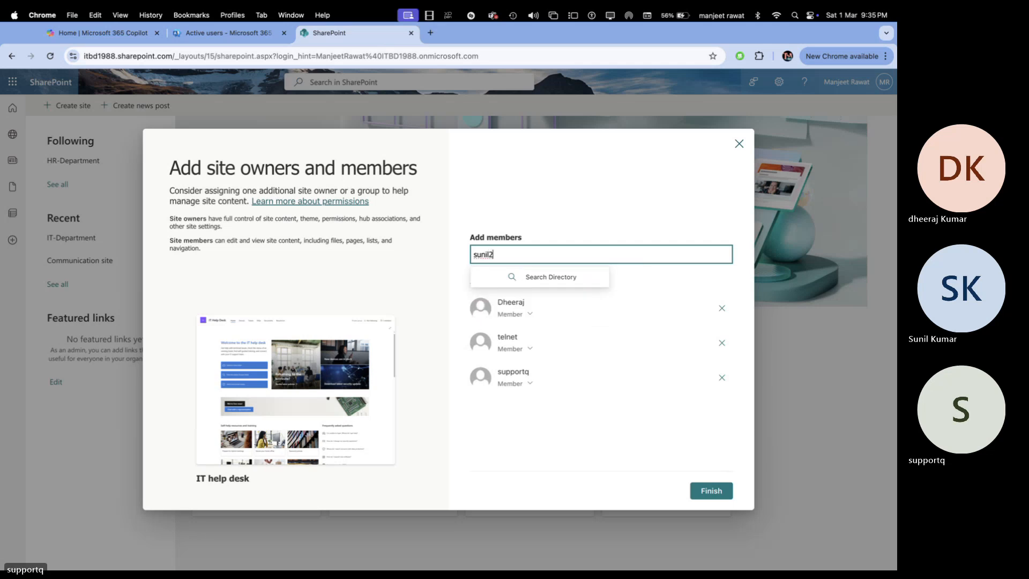
key(BackSpace)
key(BackSpace)
key(BackSpace)
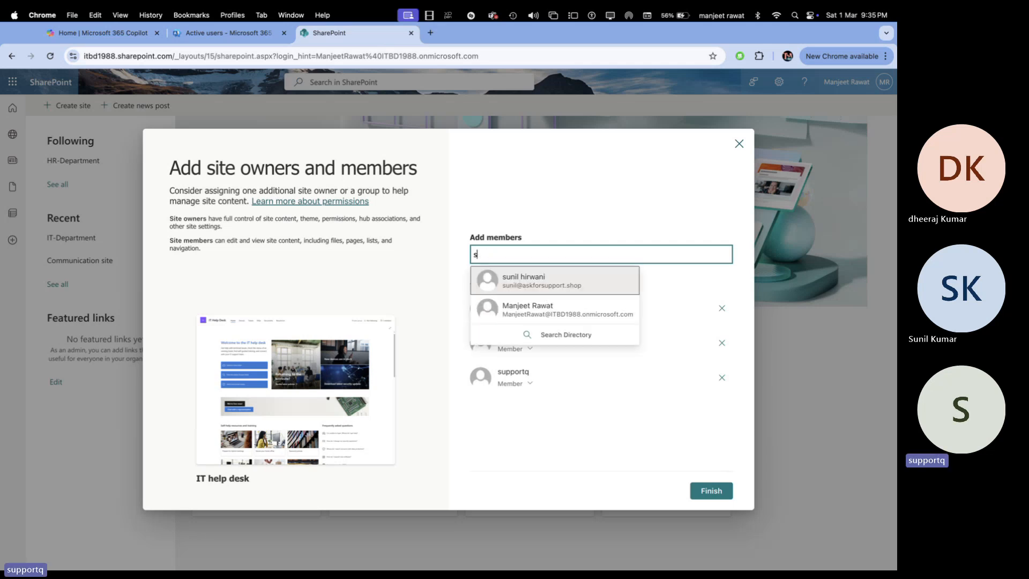
key(BackSpace)
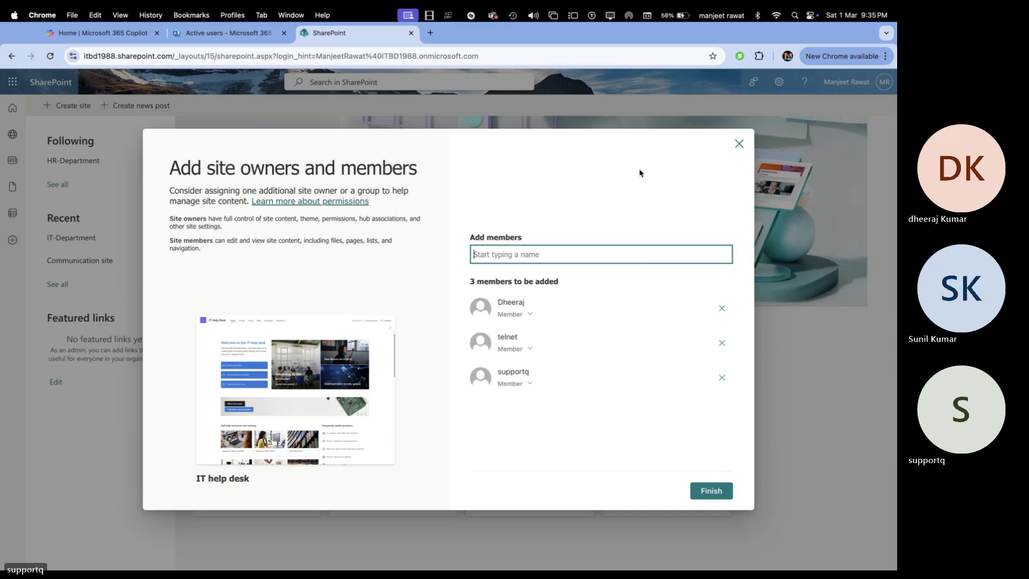
text(suni)
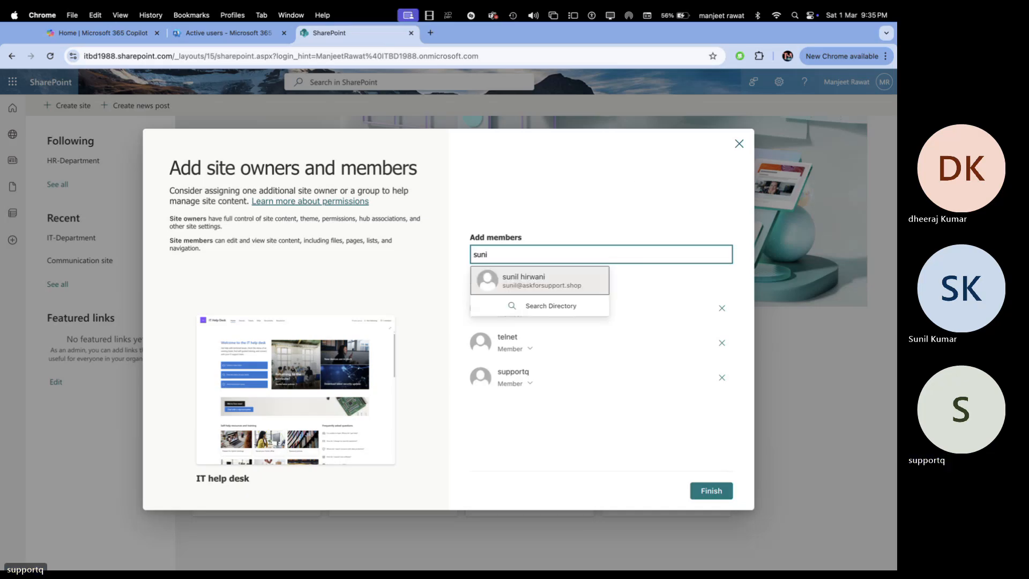
key(BackSpace)
key(BackSpace)
key(BackSpace)
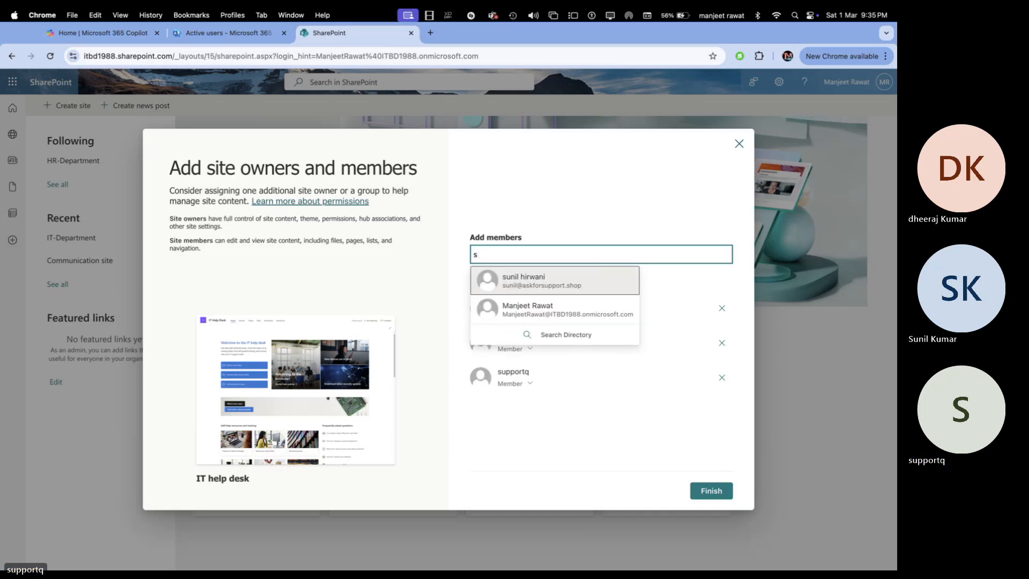
key(BackSpace)
click(524, 223)
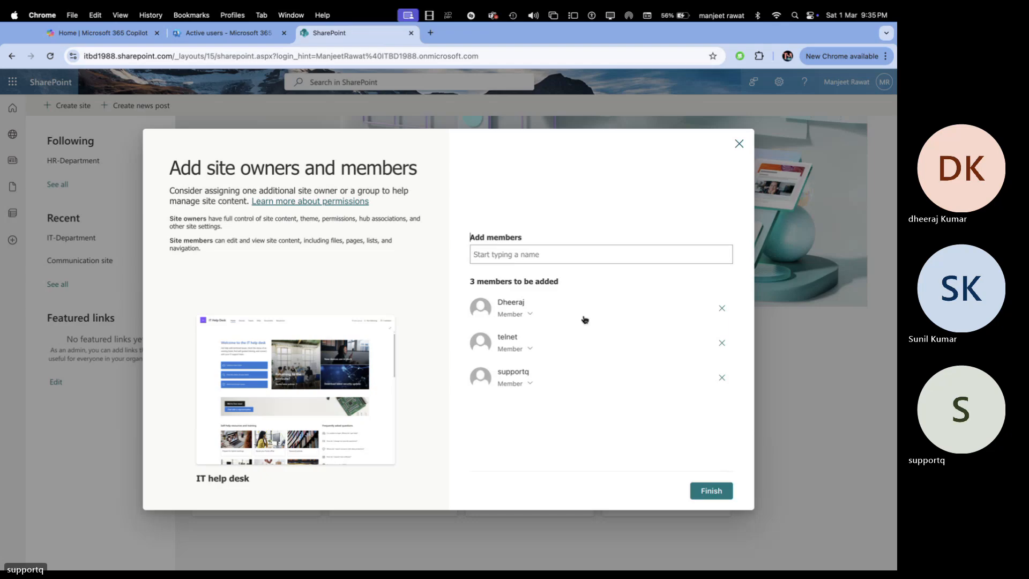
Finish the site setup and add the second new user to the Iternal-IT group membership as a member
click(714, 490)
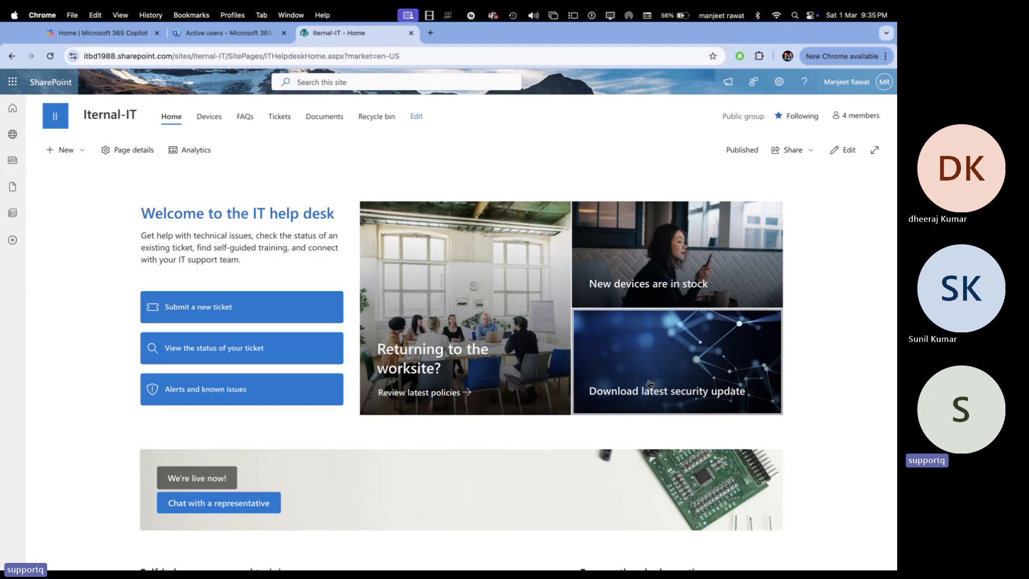
click(862, 116)
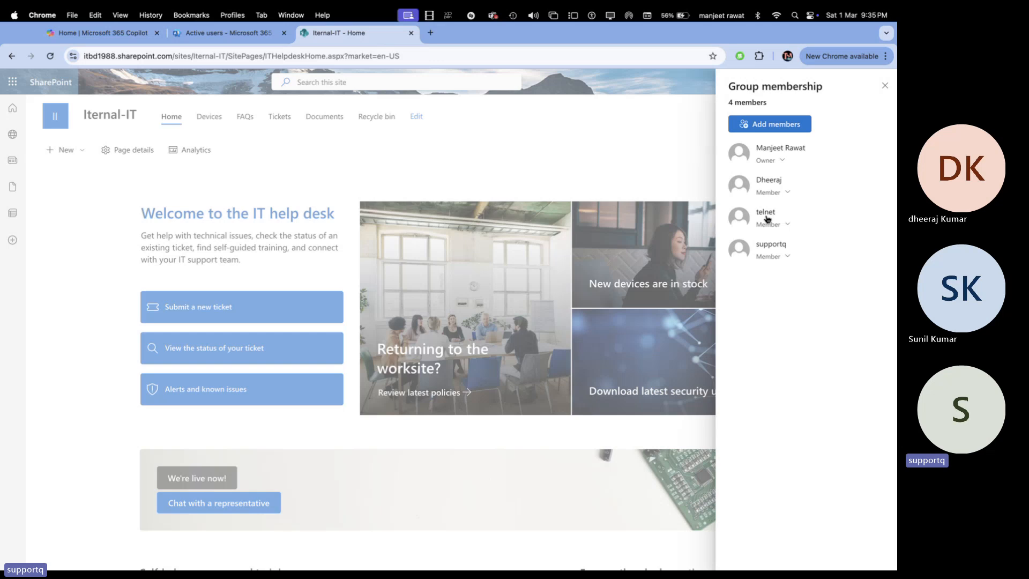
text(suni)
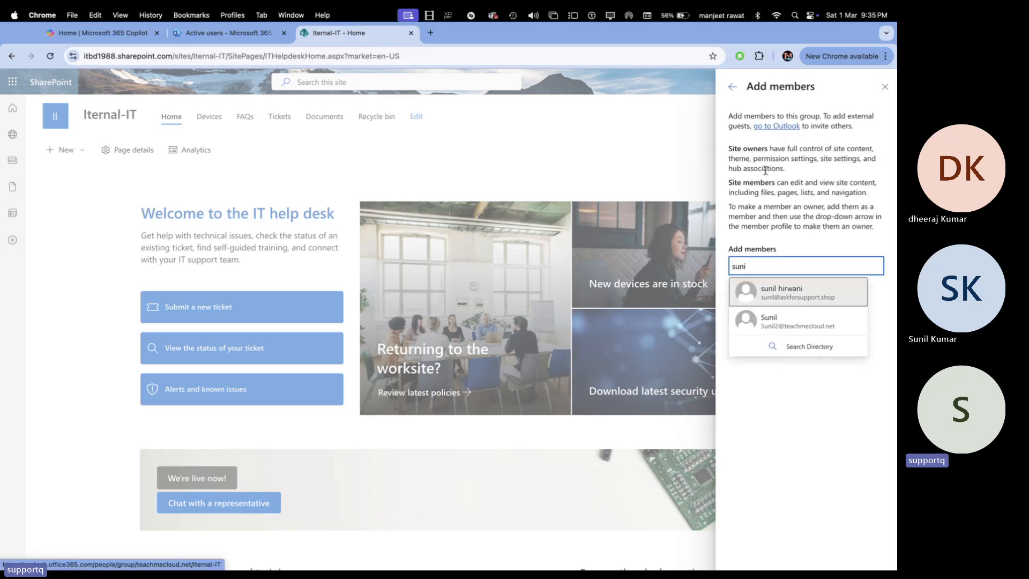
click(792, 324)
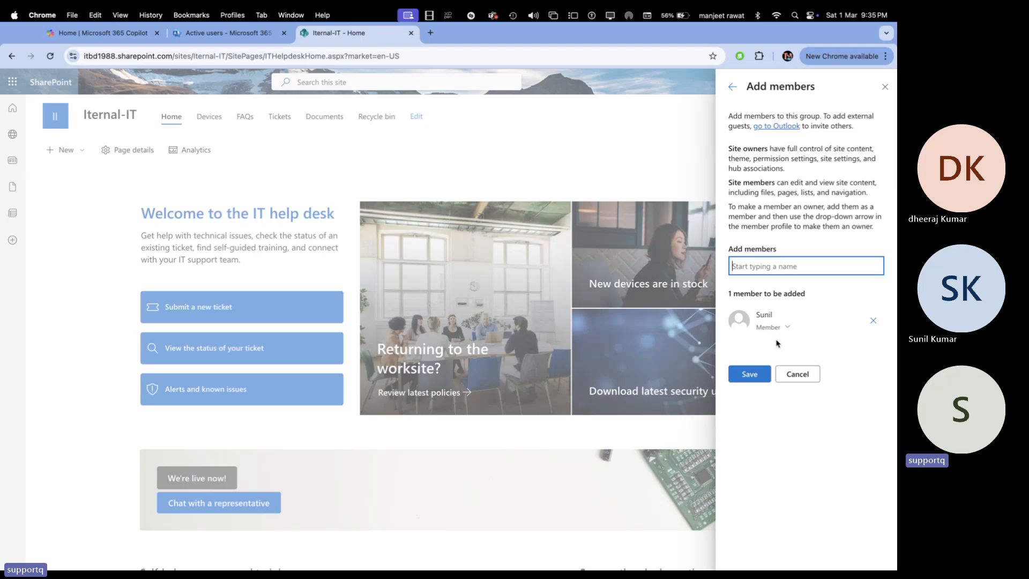
click(750, 374)
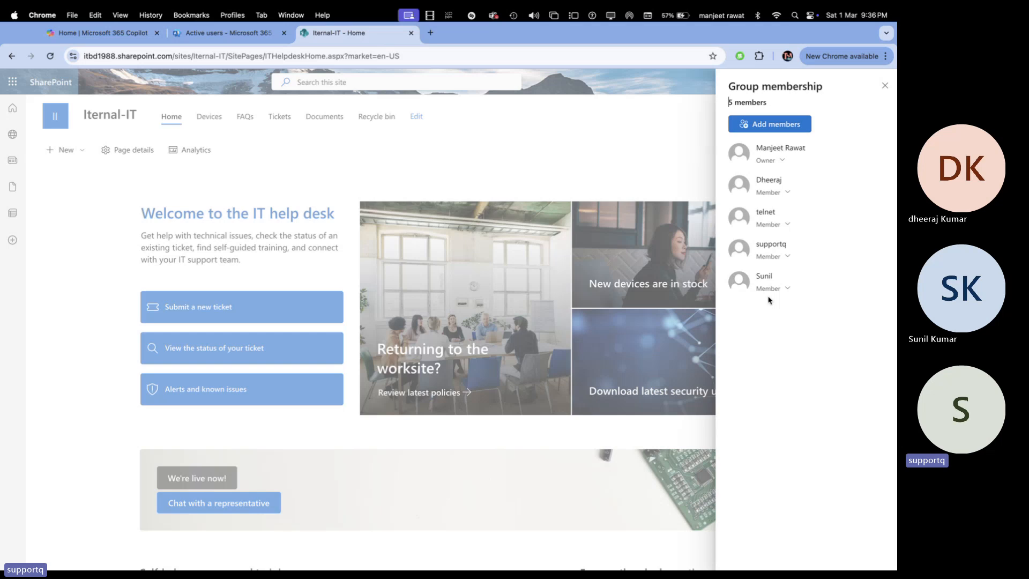
click(885, 86)
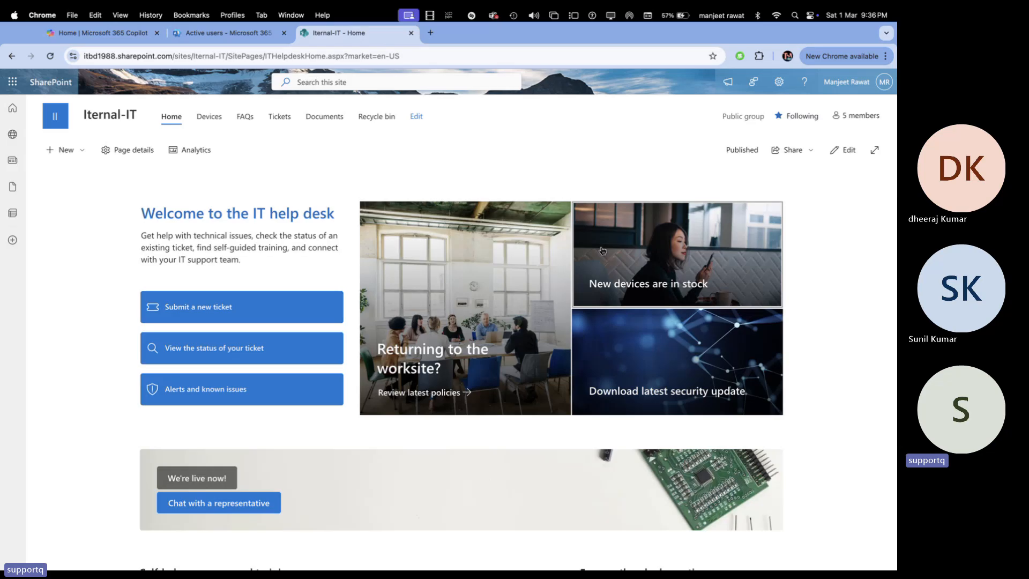
Examine the Iternal-IT home page, its options for new content, its page details and its page analytics
scroll(455, 362, down, 10)
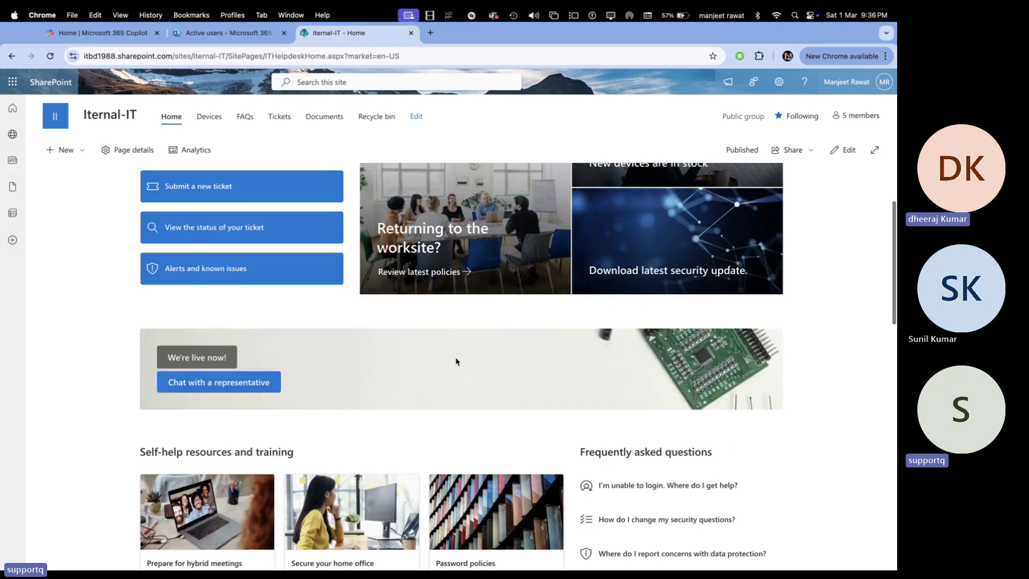
scroll(455, 361, up, 10)
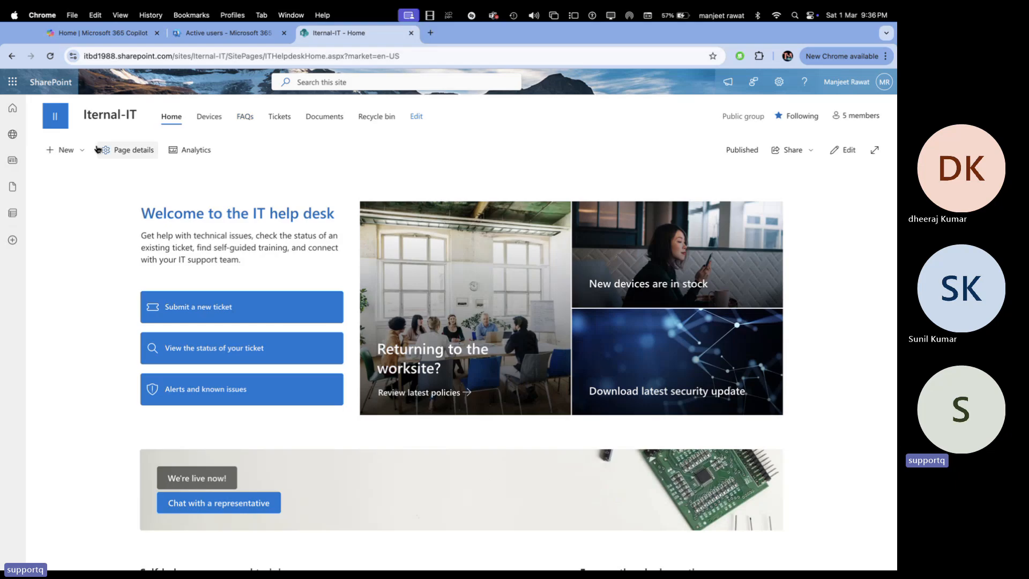
click(72, 154)
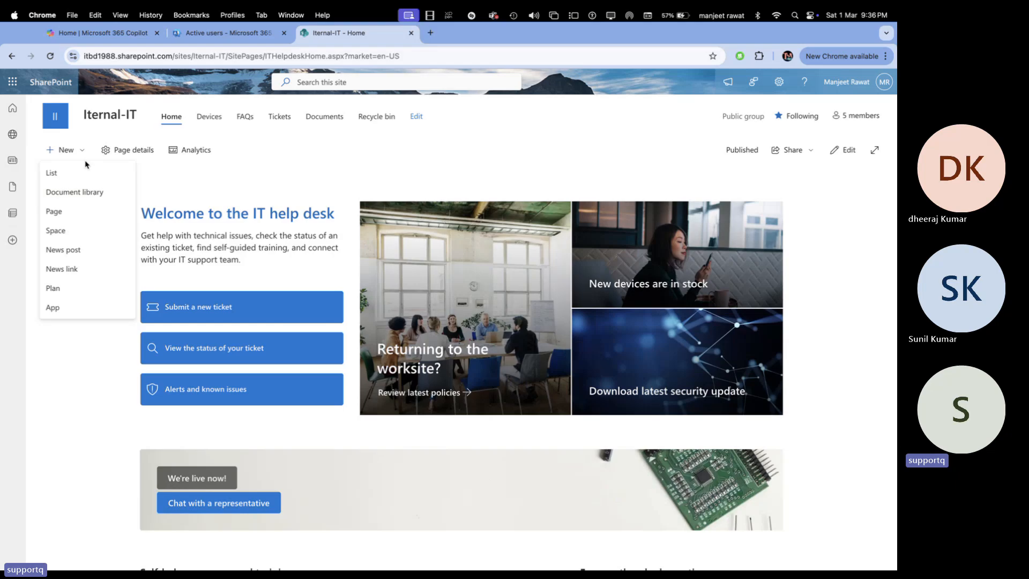
click(119, 153)
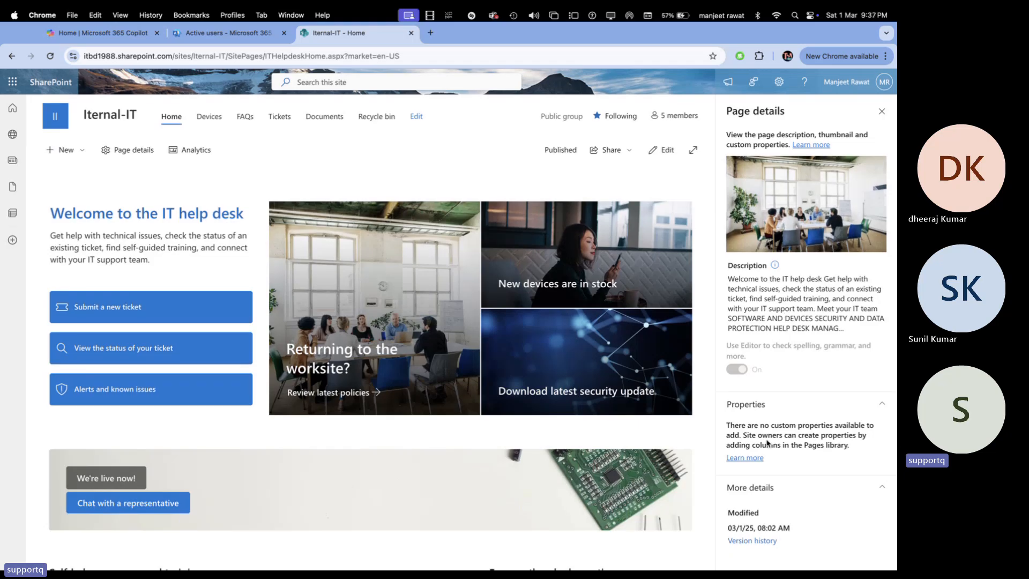
click(772, 488)
click(773, 489)
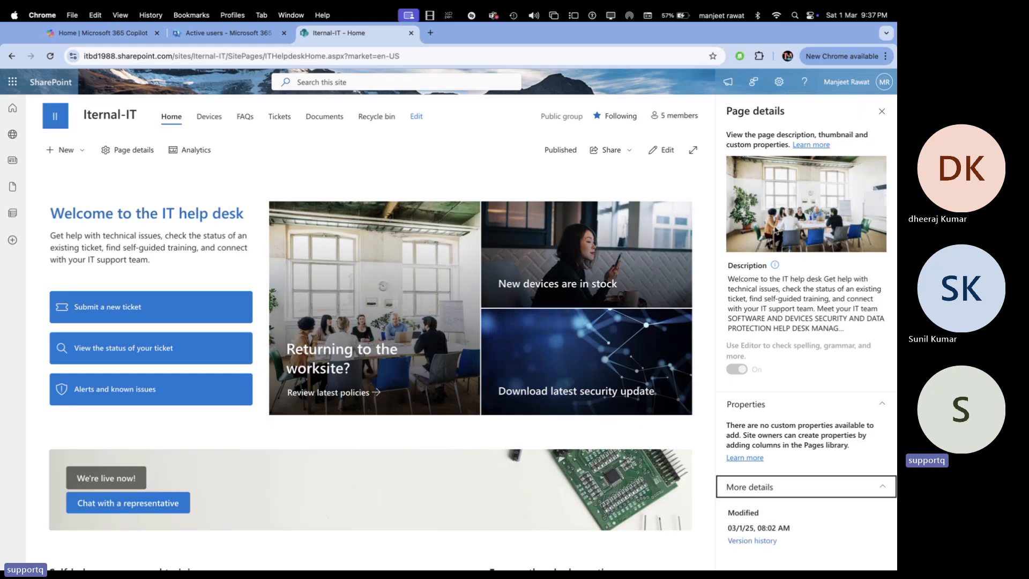
click(203, 155)
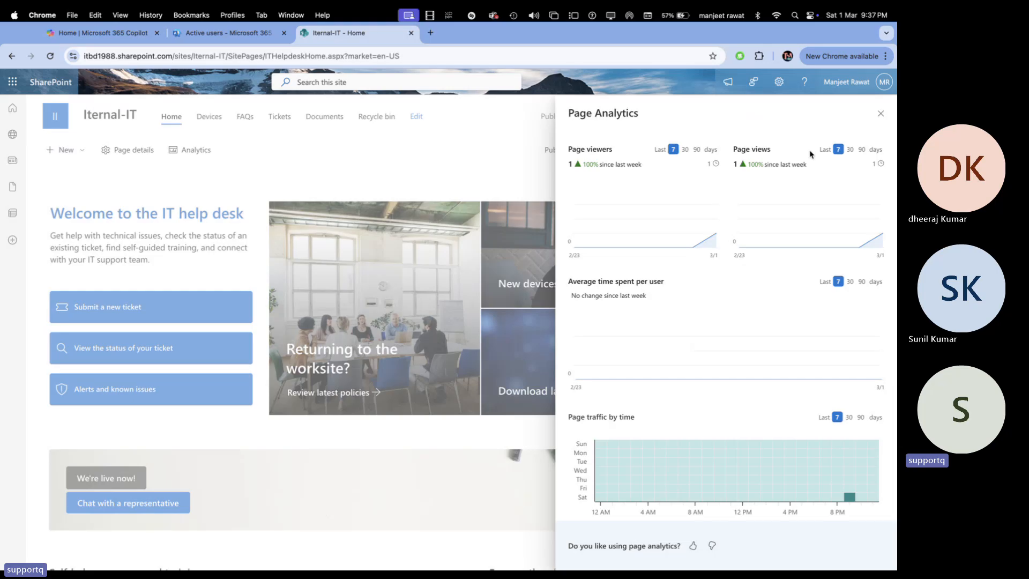
click(880, 114)
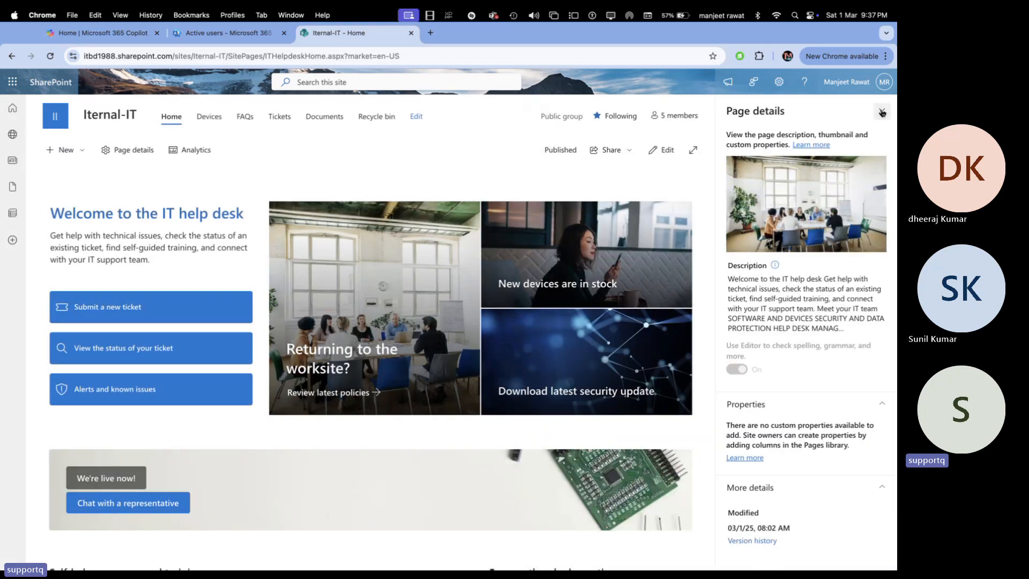
click(882, 112)
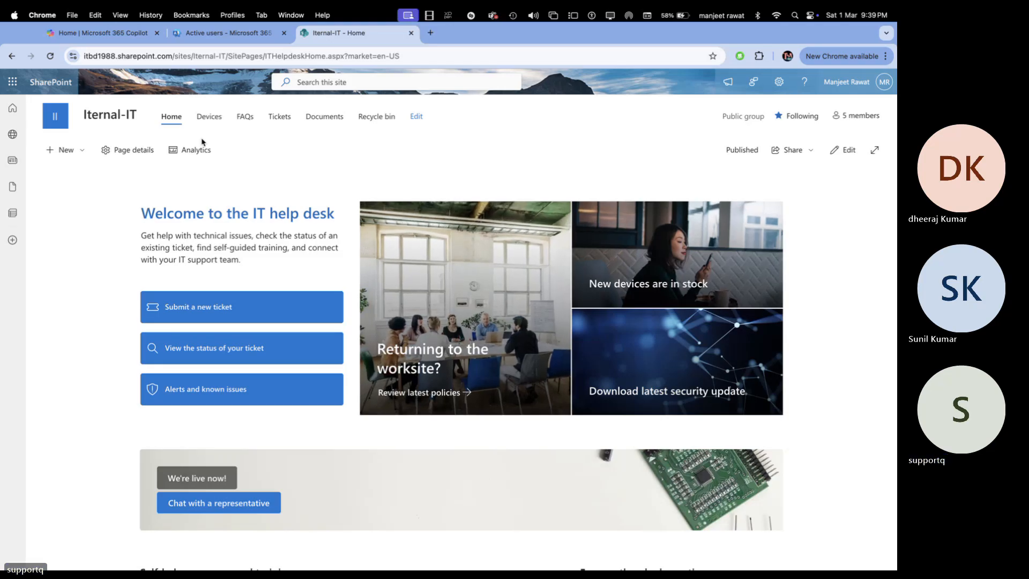
Create a folder named ISO Image of OS in the Iternal-IT site's Documents library
click(324, 119)
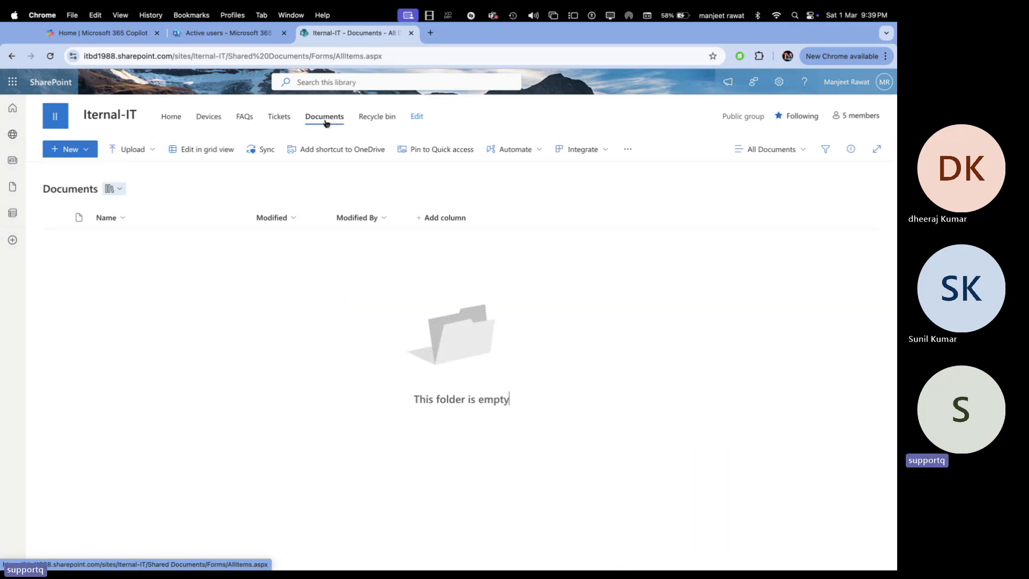
click(71, 150)
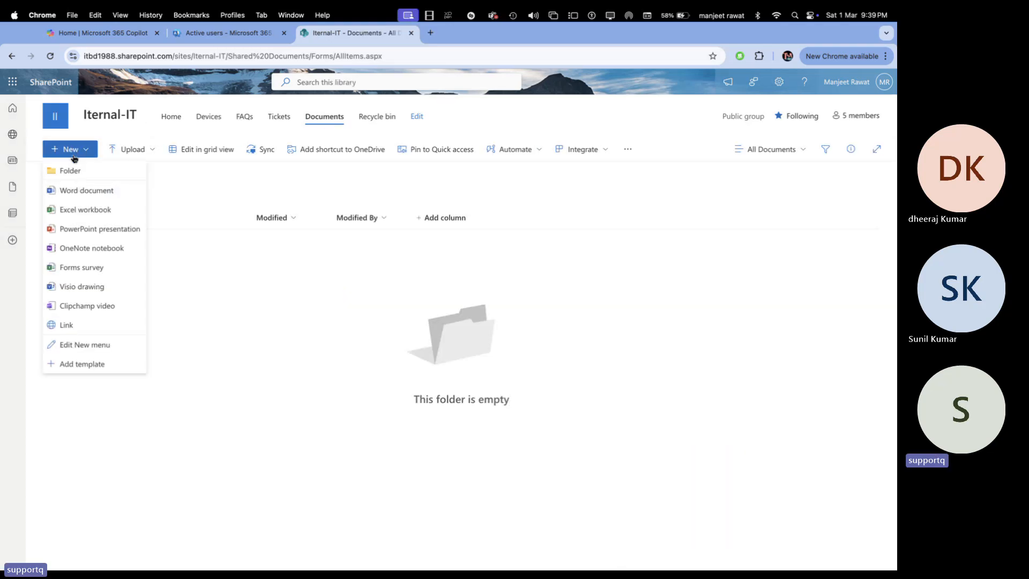
click(77, 174)
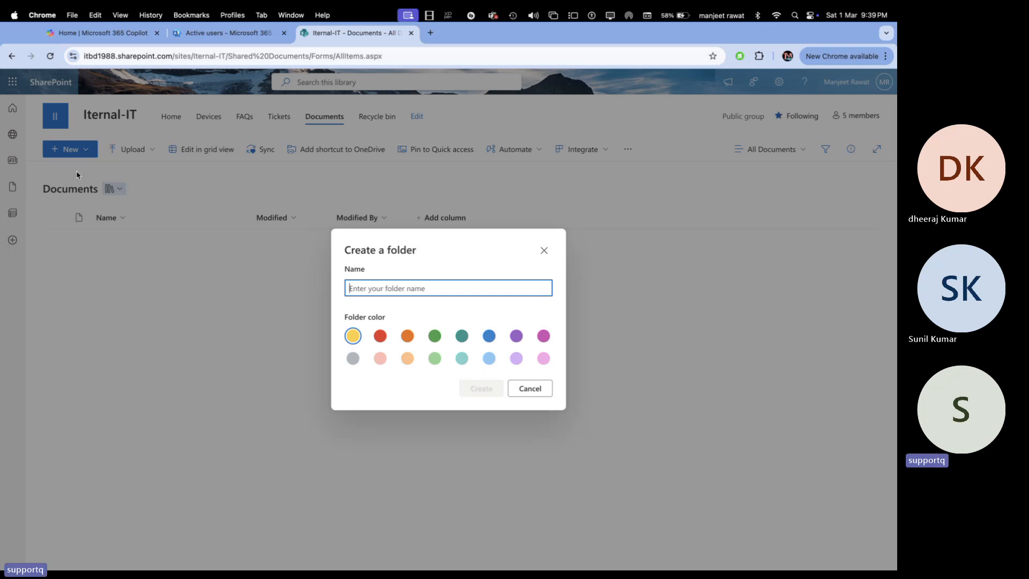
text(ISO I)
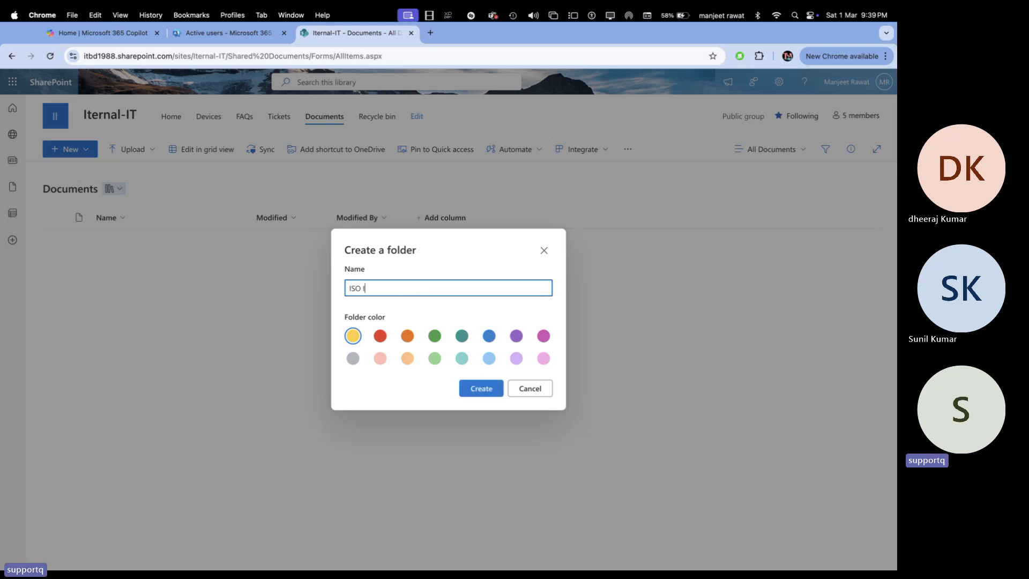
text(mage of OS)
click(481, 388)
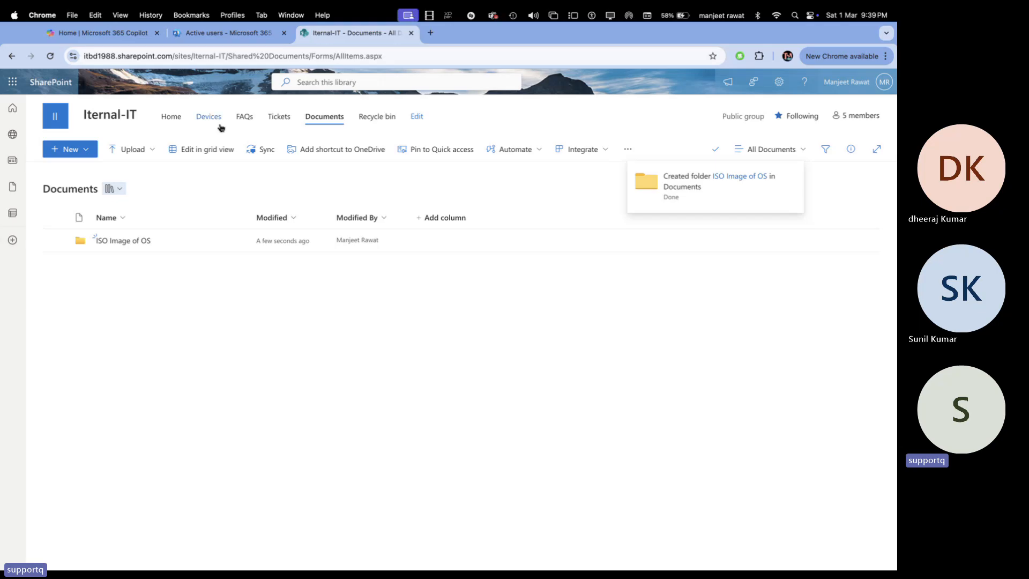
Create a second folder named All Software in the Documents library
click(69, 148)
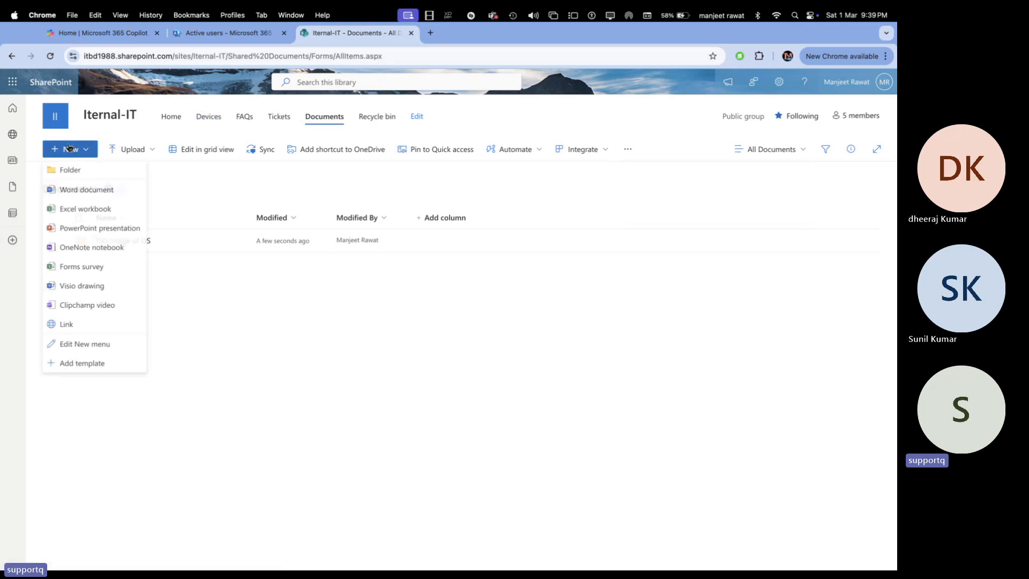
click(74, 168)
text(All Sosftew)
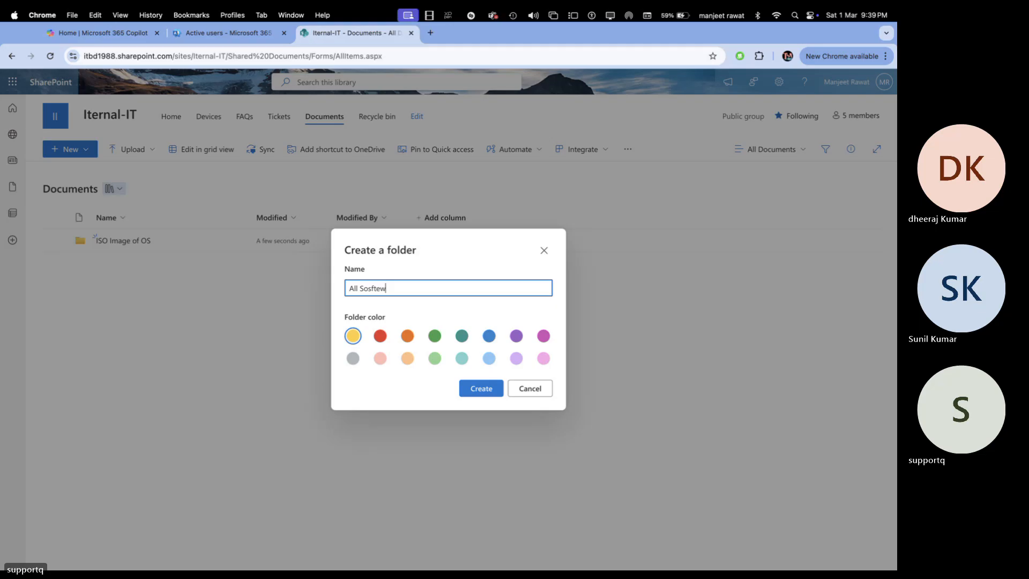
key(BackSpace)
key(BackSpace)
key(BackSpace)
key(BackSpace)
key(BackSpace)
text(ftware)
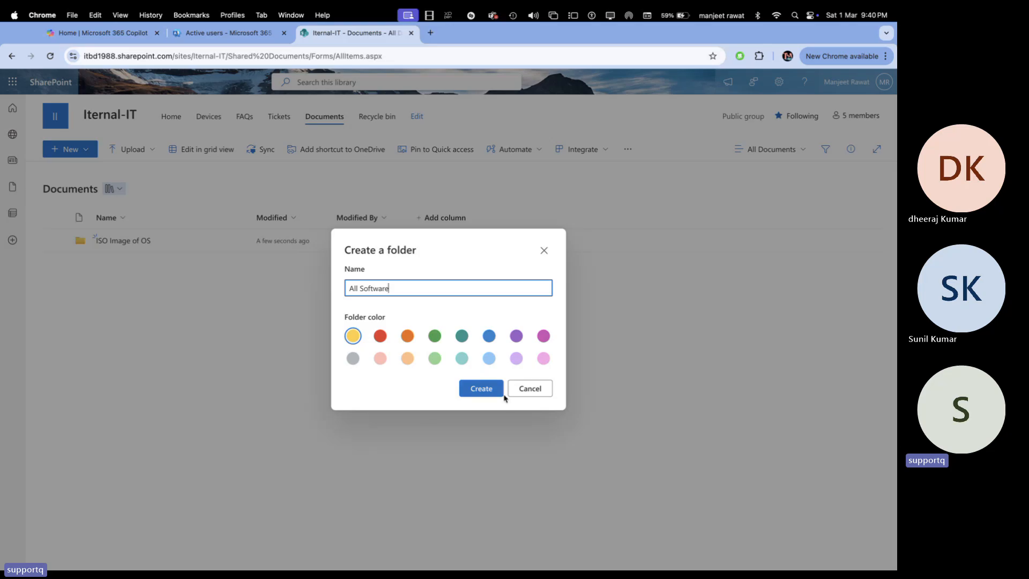
click(481, 389)
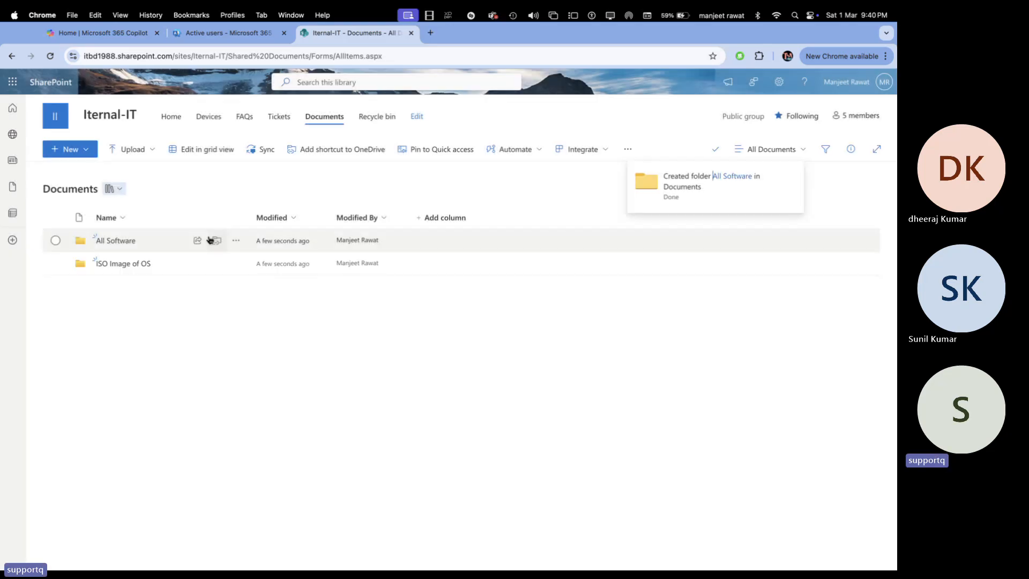
Create a folder named Inventory in the Documents library, correcting the name's misspelling before creating it
click(70, 149)
click(85, 171)
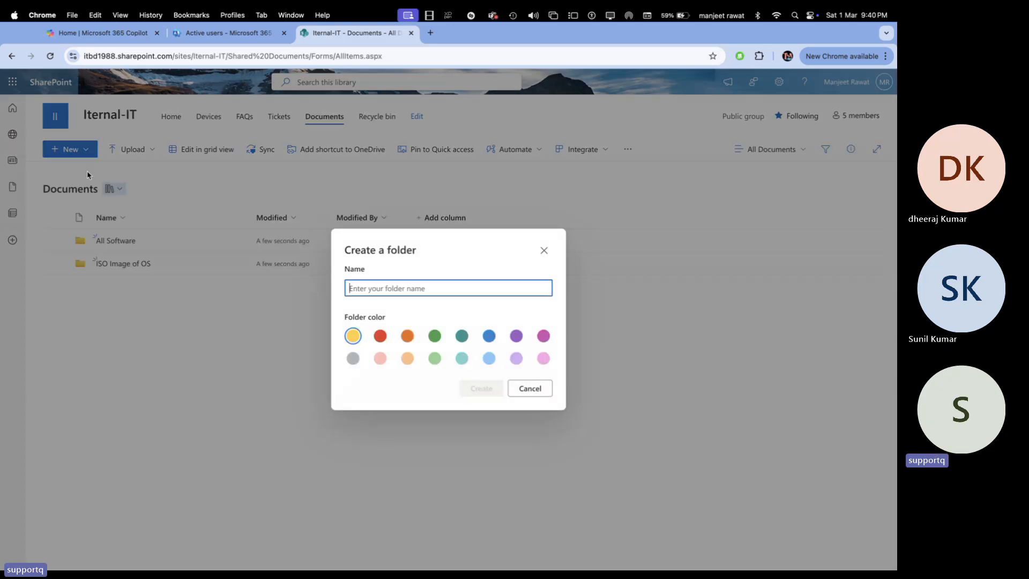
text(In)
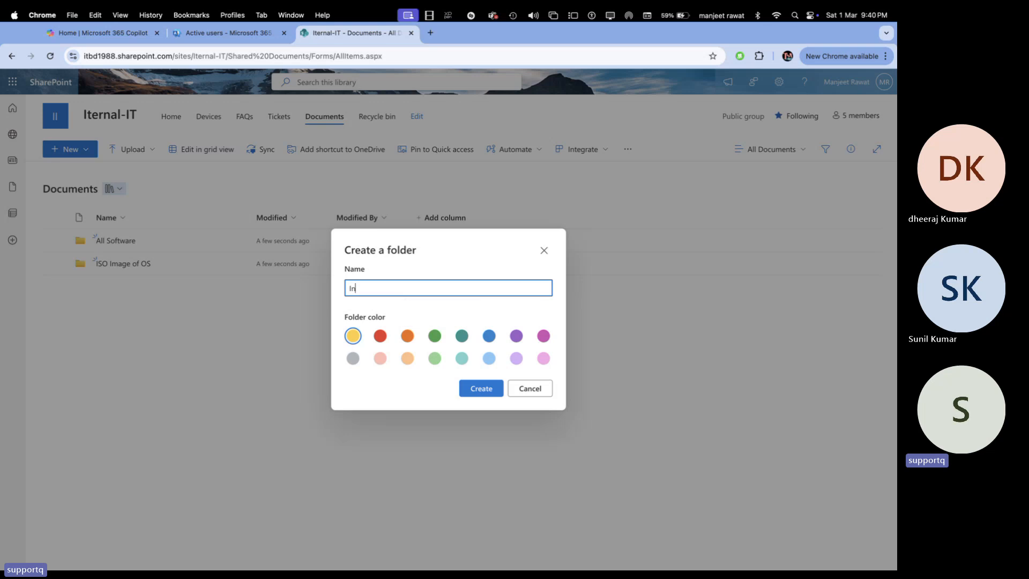
text(ventry)
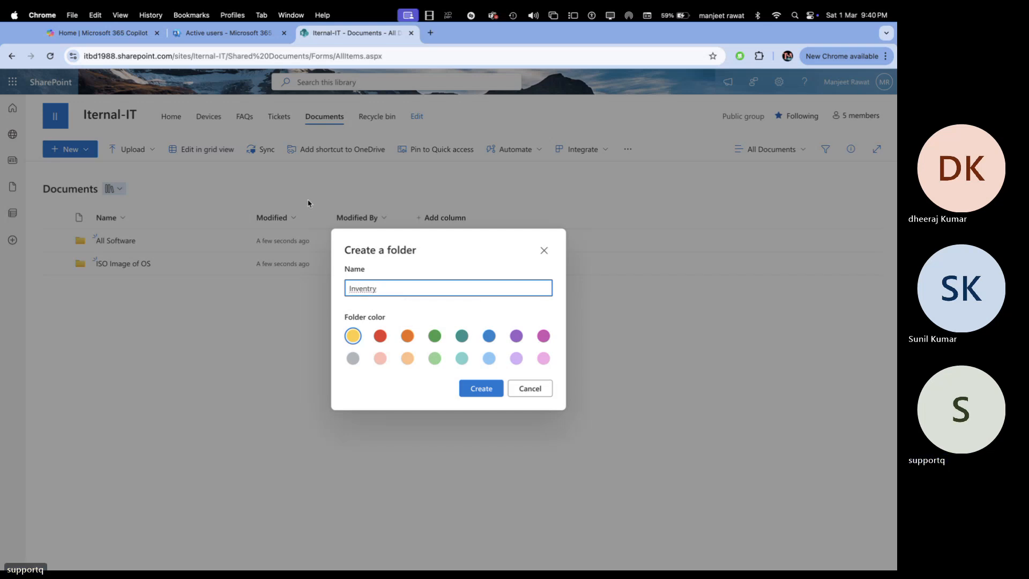
right_click(365, 292)
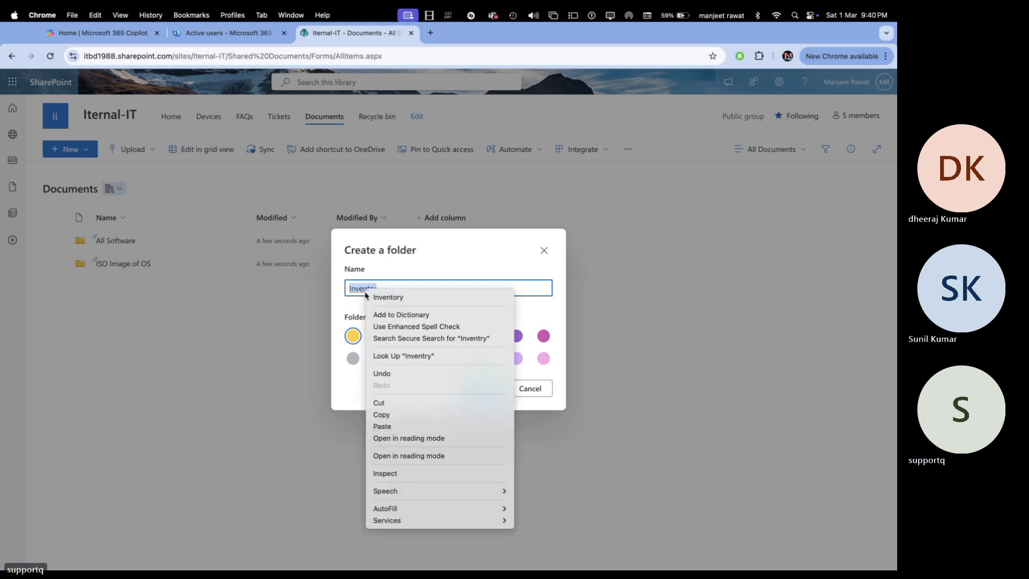
click(387, 297)
click(481, 388)
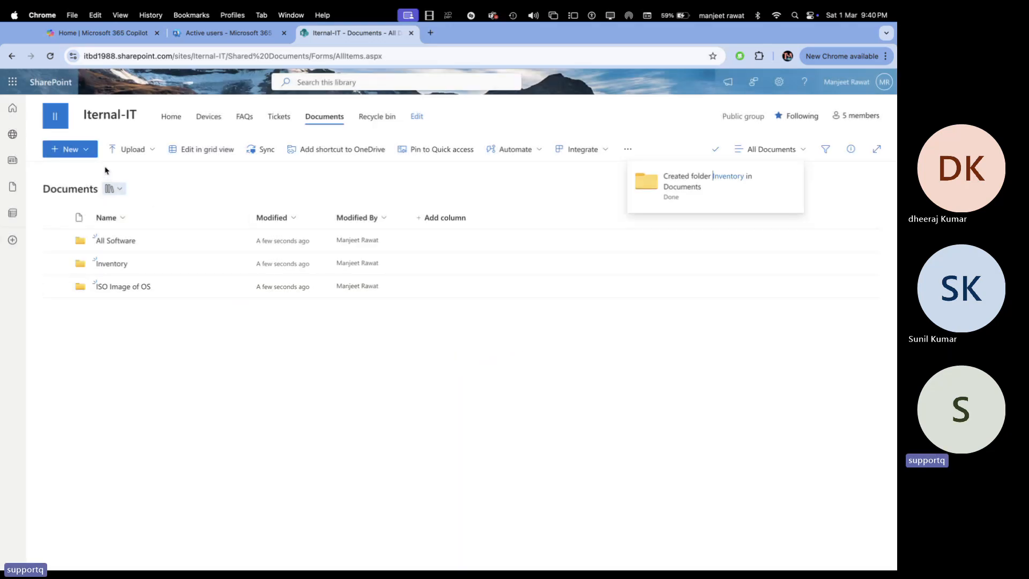
Create a folder named About Devices in the Documents library
click(85, 153)
click(82, 171)
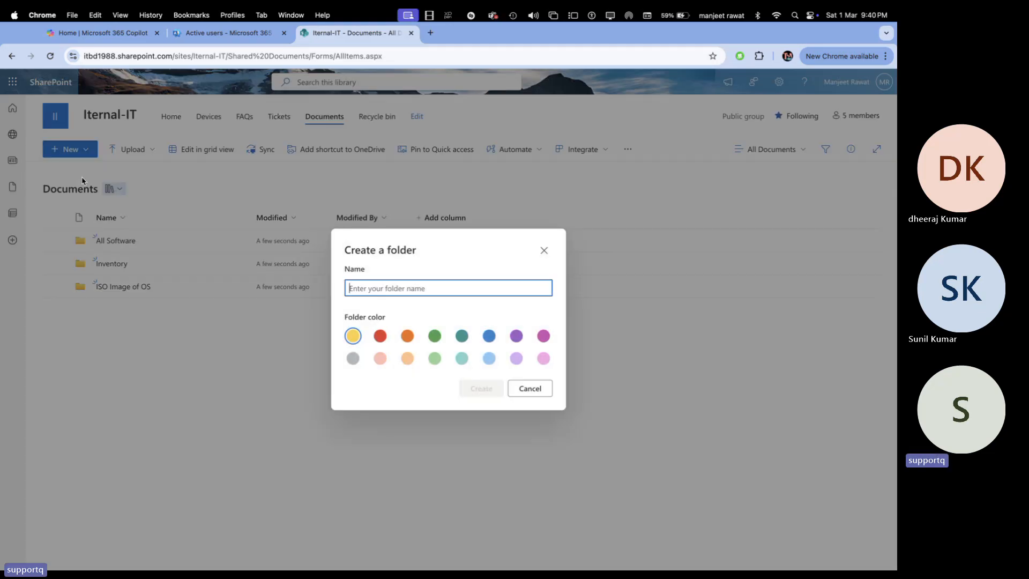
text(Ab)
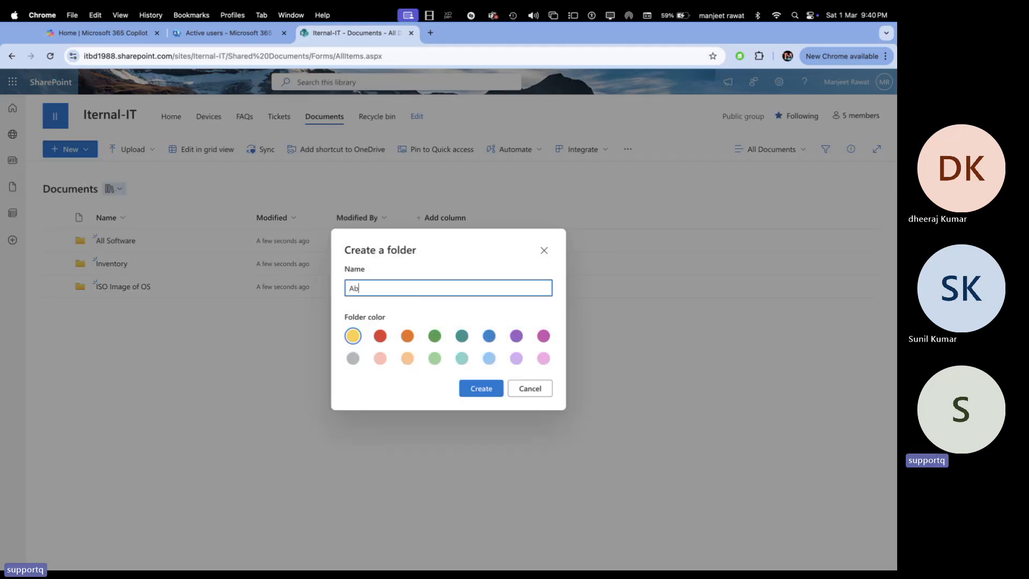
text(out Devices)
click(491, 386)
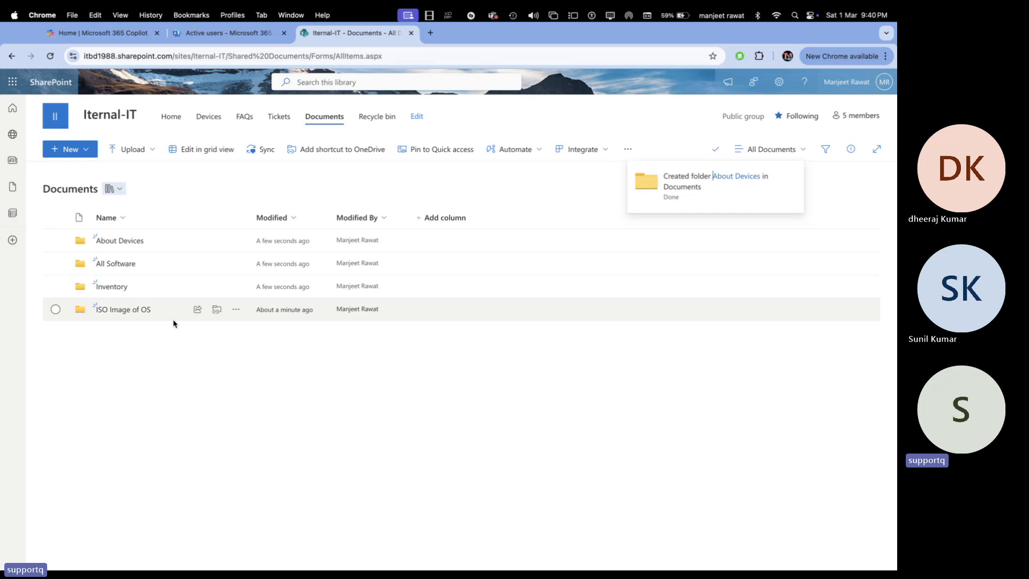
Create a new Excel workbook inside the Inventory folder and dismiss its privacy notice
click(118, 286)
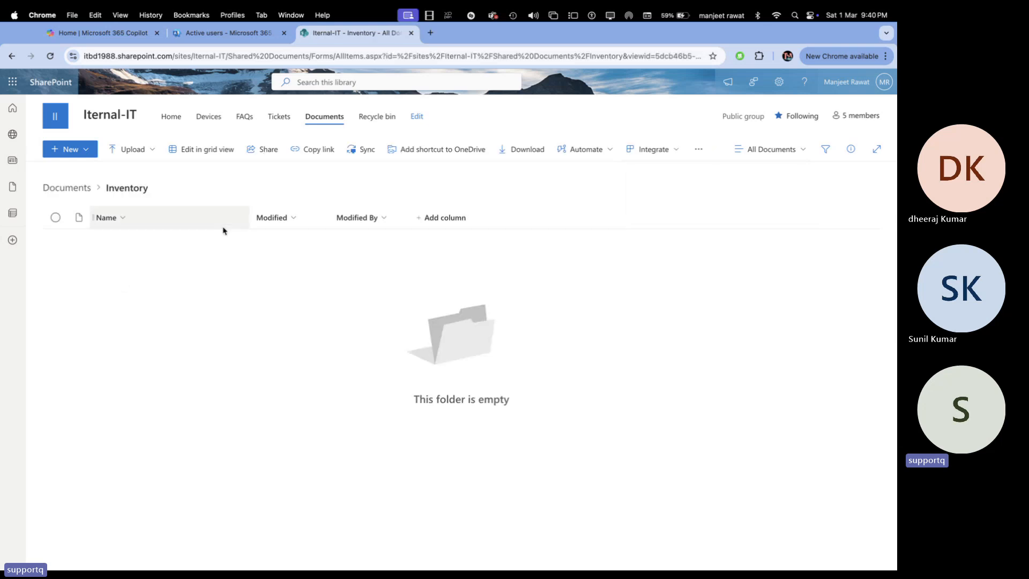
click(83, 150)
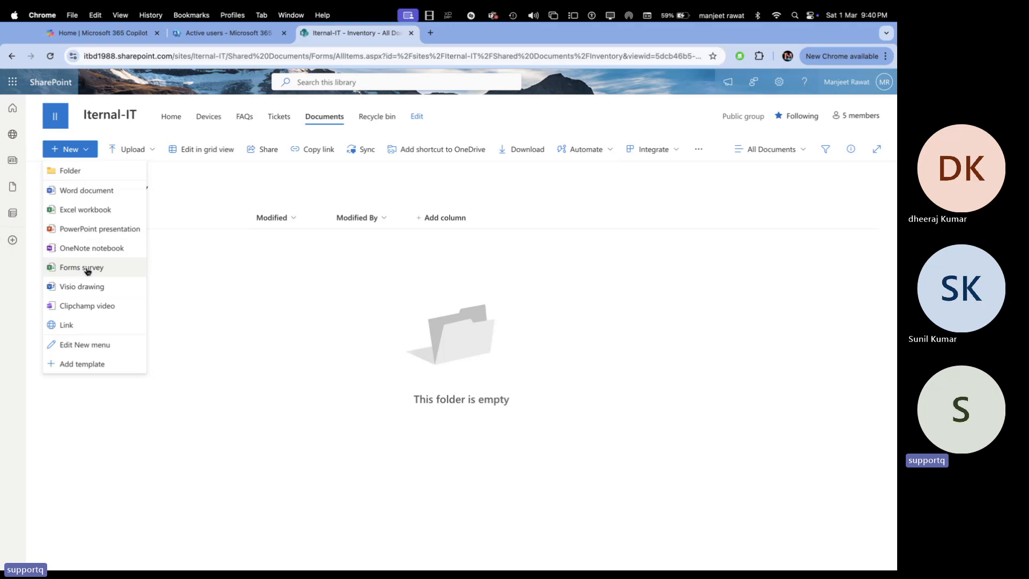
click(86, 210)
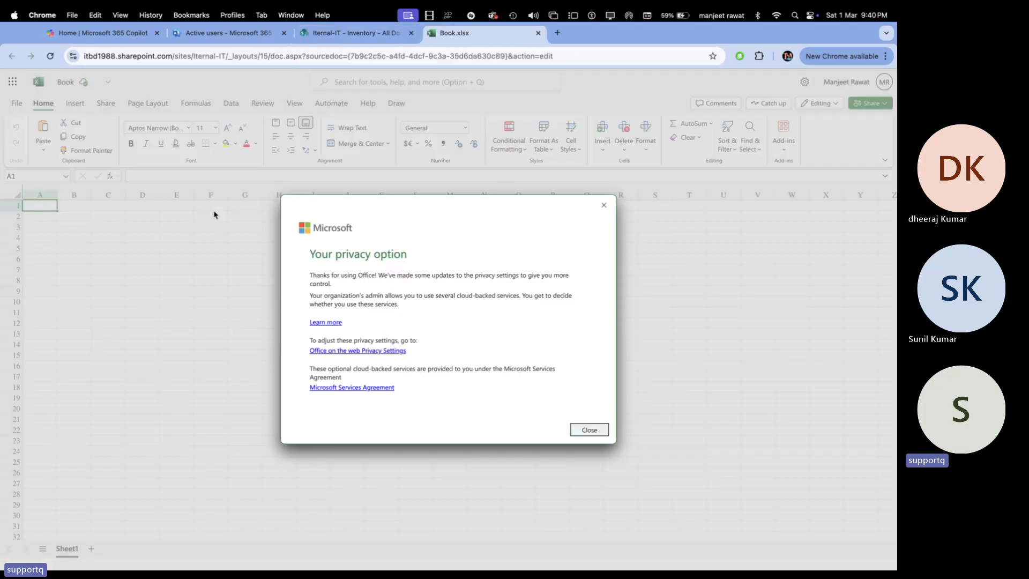
click(593, 431)
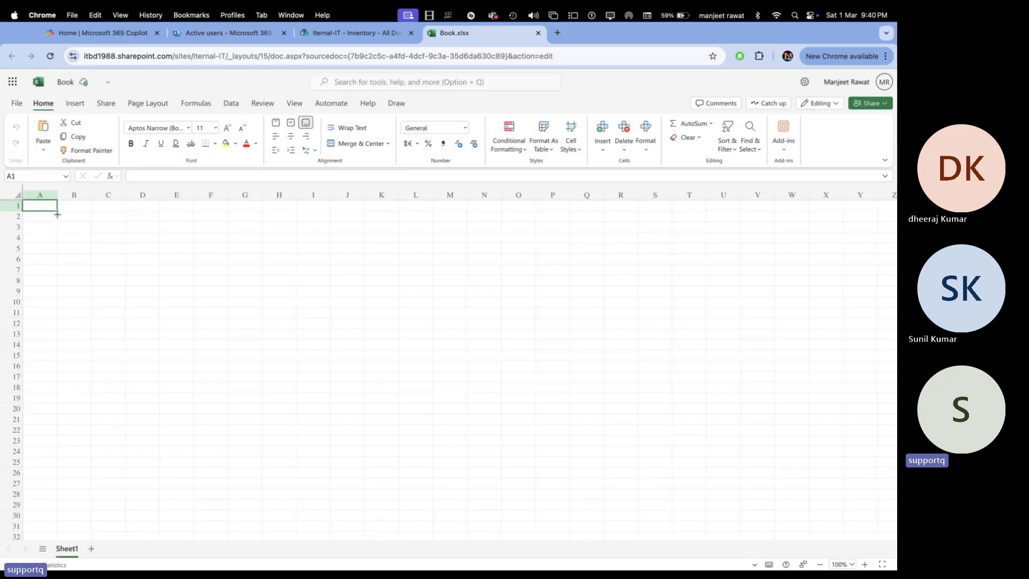
Widen columns A to D and enter the headers Device Name in A1 and Provided to in B1
drag(55, 198, 323, 199)
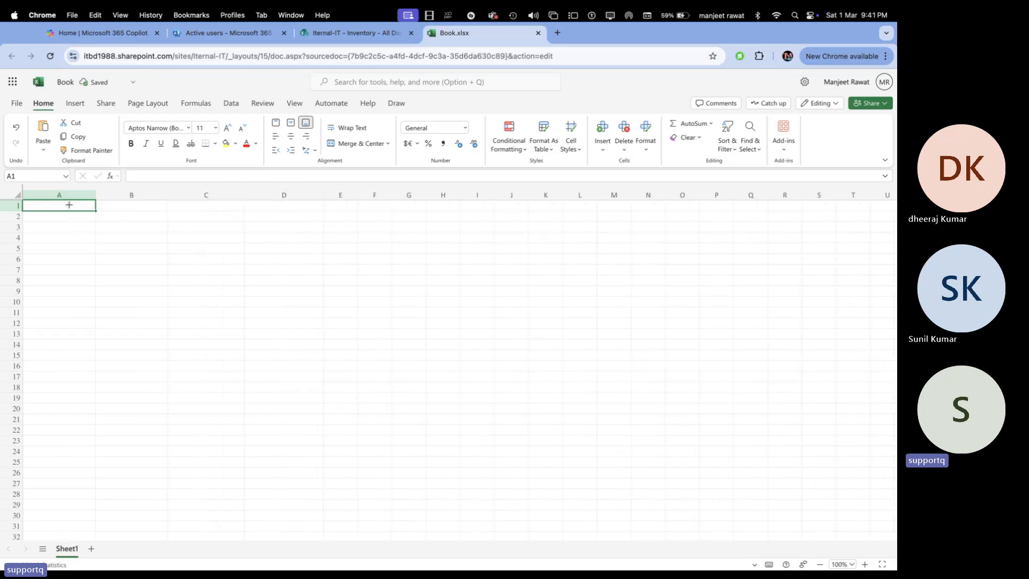
text(Dev)
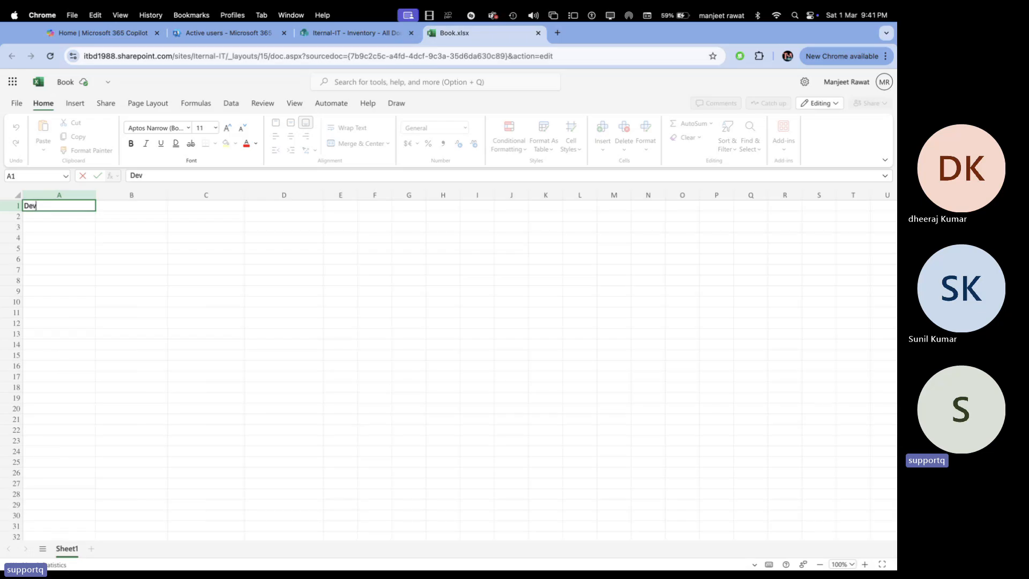
text(ice Name)
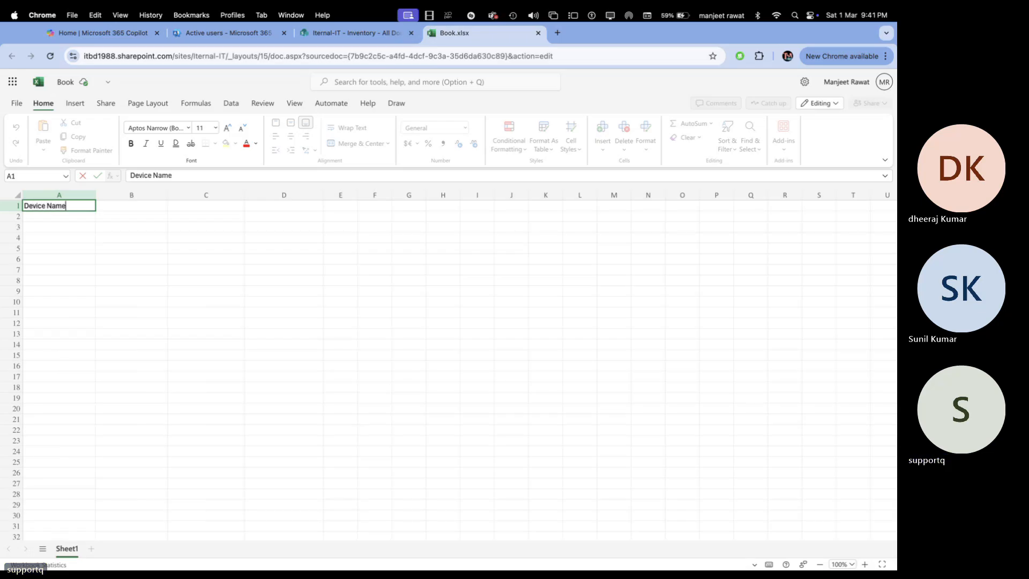
key(Tab)
text(Ass)
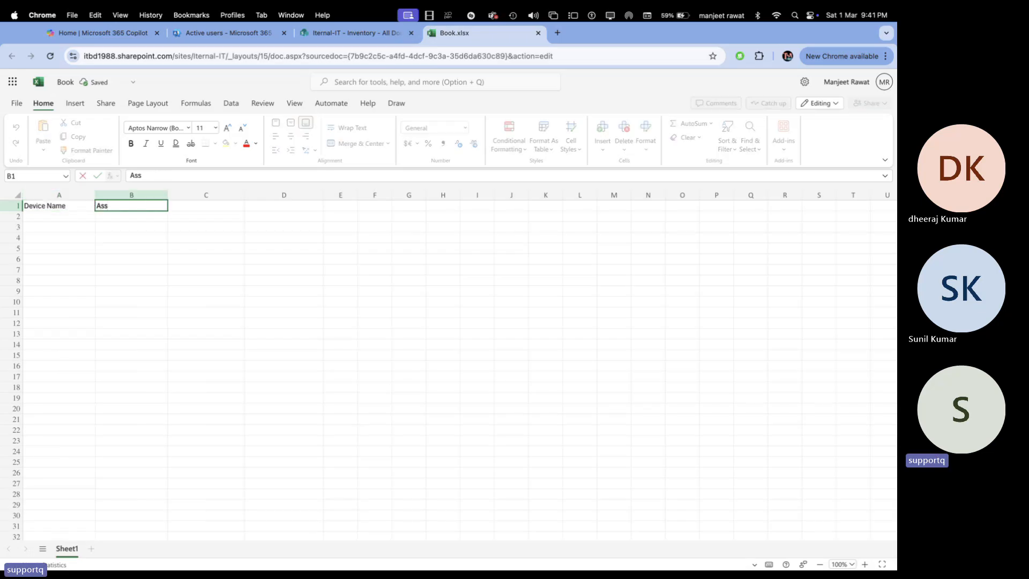
text(ign)
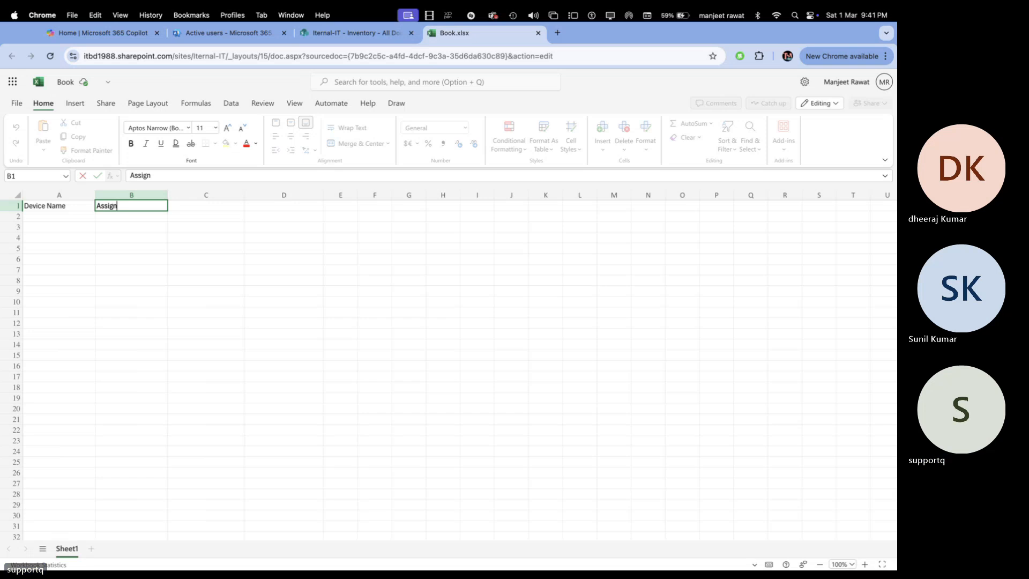
text(ed to)
key(BackSpace)
key(BackSpace)
key(BackSpace)
key(BackSpace)
key(BackSpace)
key(BackSpace)
key(BackSpace)
key(BackSpace)
key(BackSpace)
key(BackSpace)
key(BackSpace)
text(Provided to)
key(Tab)
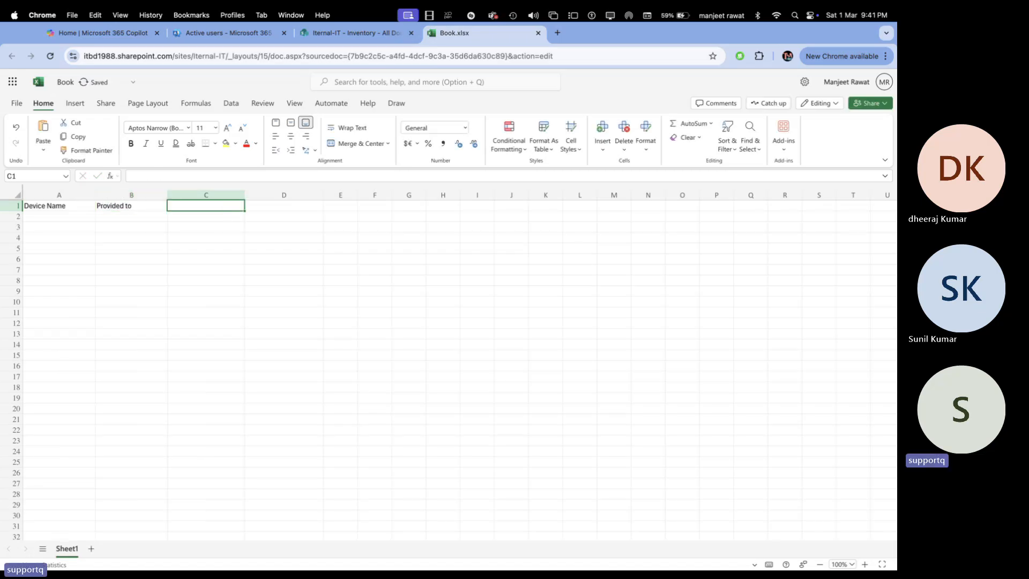
Enter the headers Device ID in C1 and Date in D1, and widen column C slightly
text(Devi)
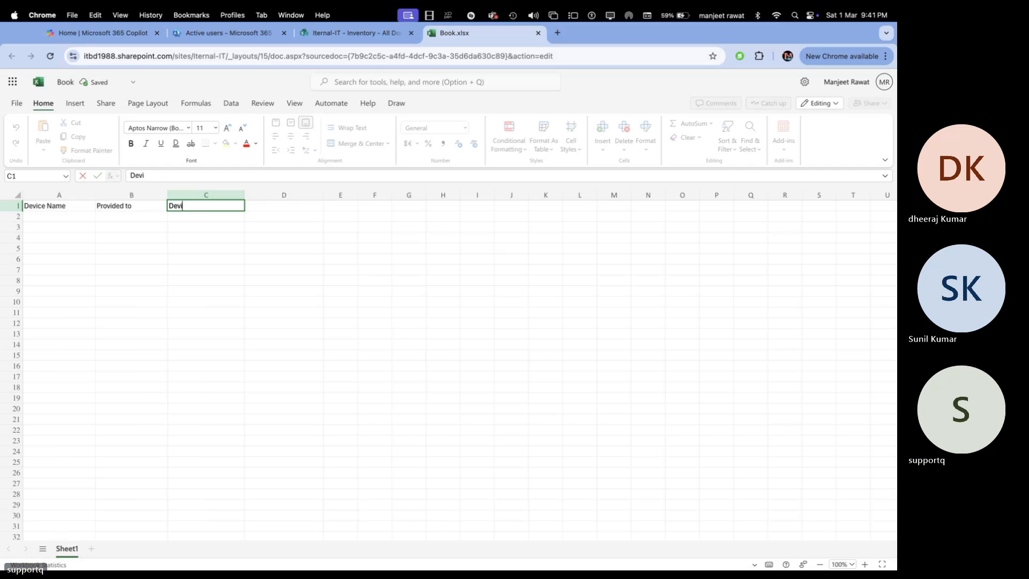
text(ce ID)
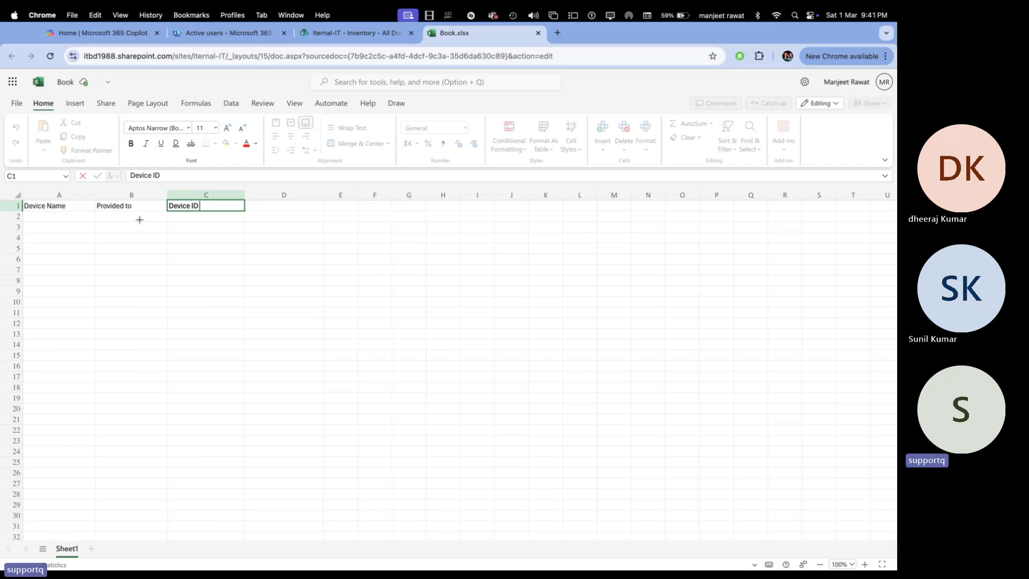
click(272, 207)
text(Date)
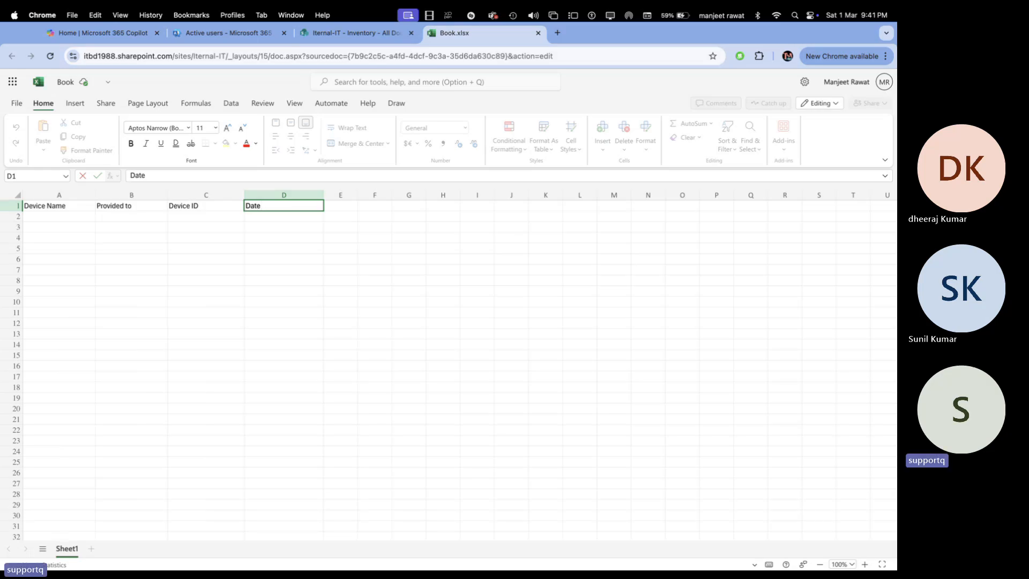
key(Tab)
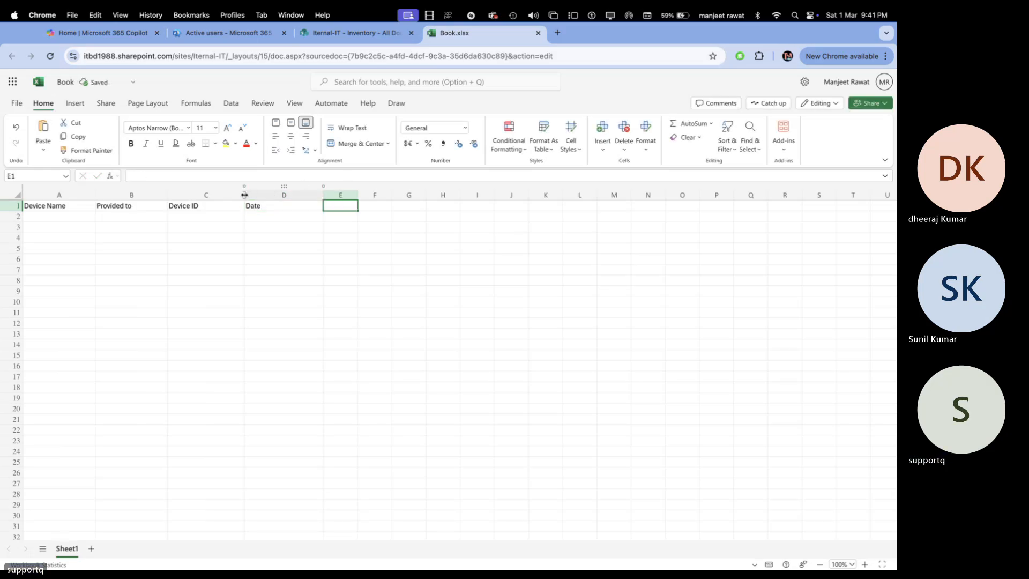
drag(244, 195, 263, 194)
click(338, 231)
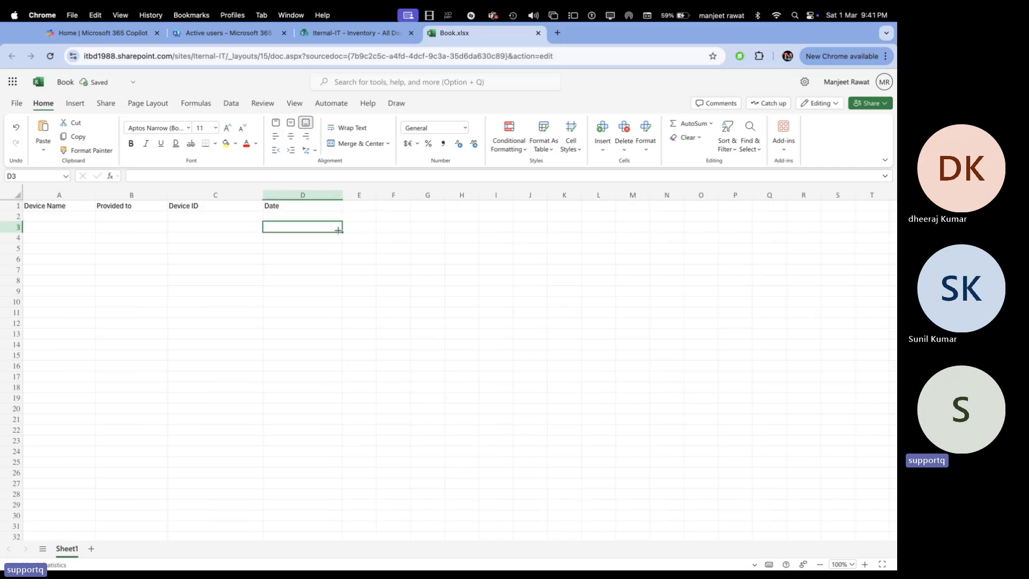
Make the header row A1:D1 bold and centre its text horizontally
drag(64, 206, 283, 202)
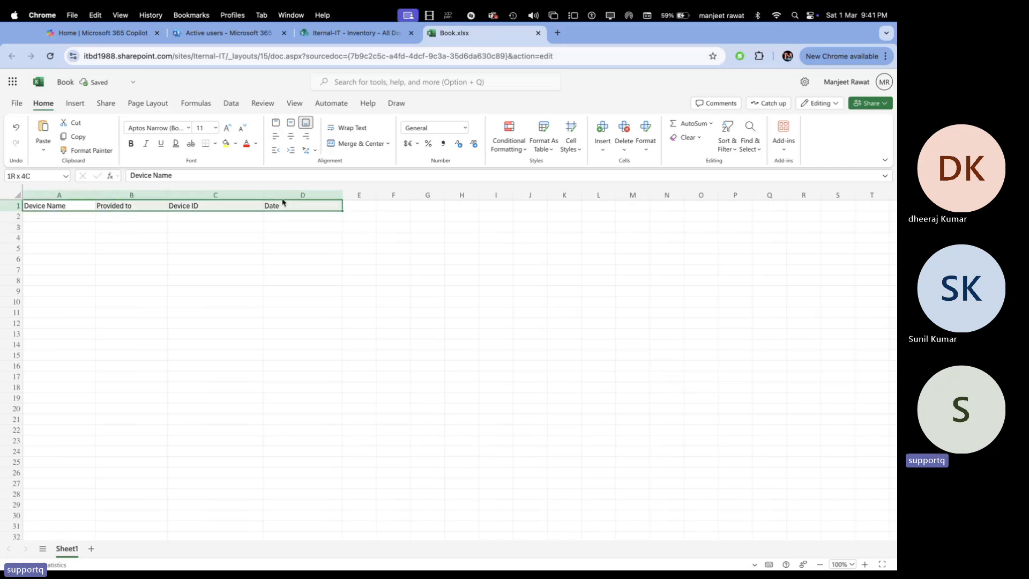
click(131, 143)
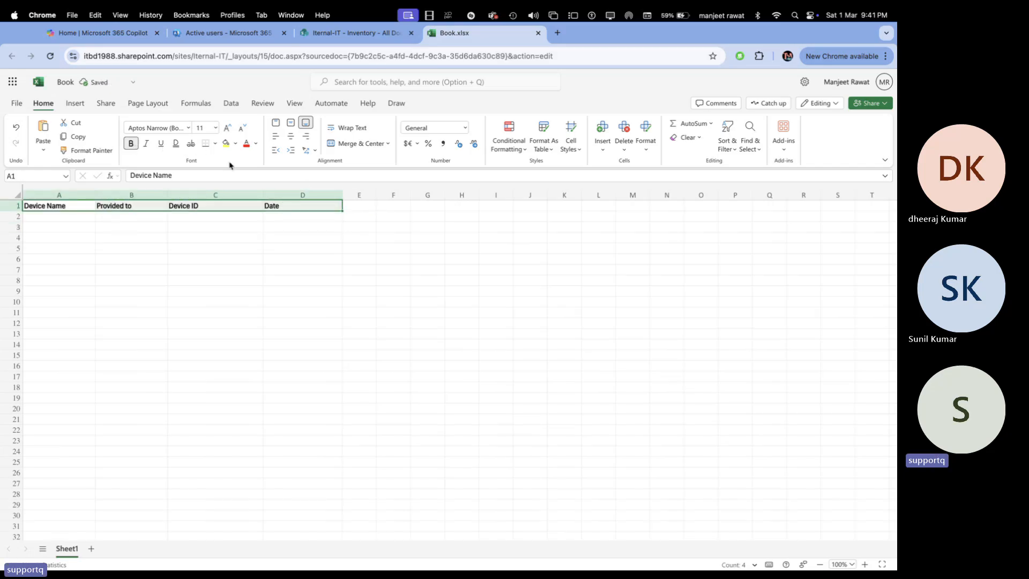
double_click(185, 229)
drag(50, 206, 288, 203)
click(291, 136)
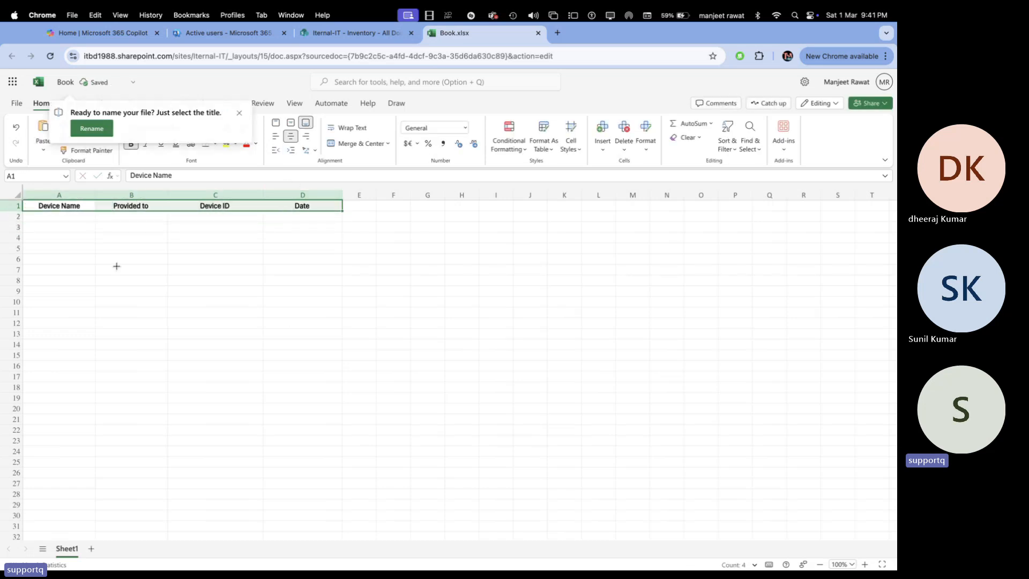
click(240, 113)
Apply all borders to the range A1:D26 and close the workbook to return to the Inventory folder
click(55, 259)
drag(54, 207, 325, 476)
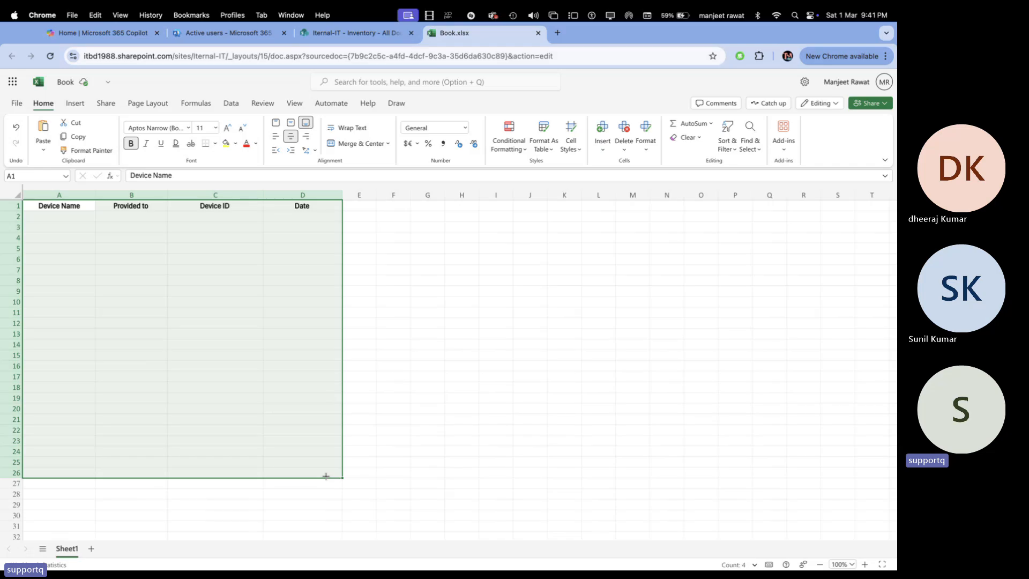
click(215, 143)
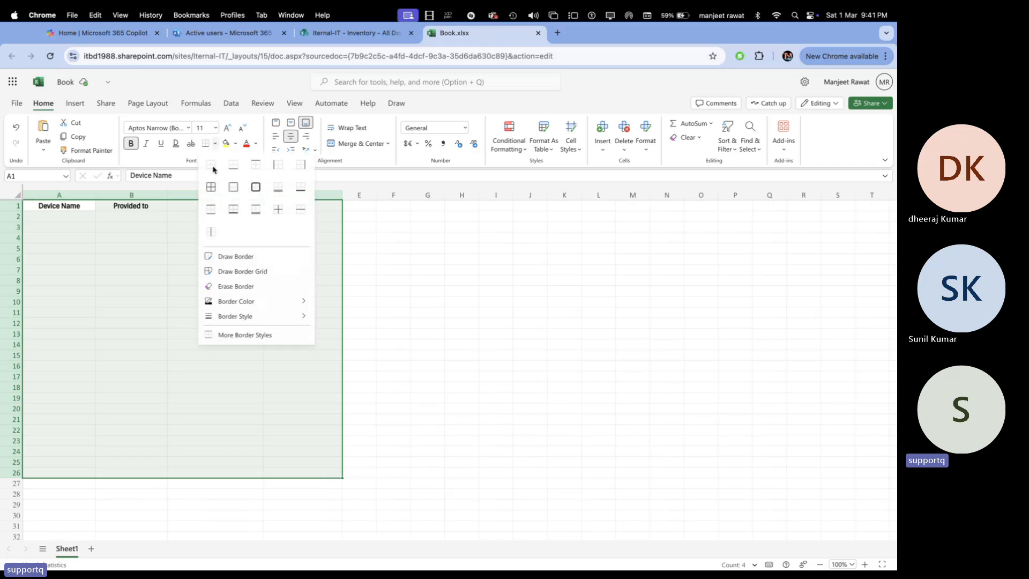
click(211, 187)
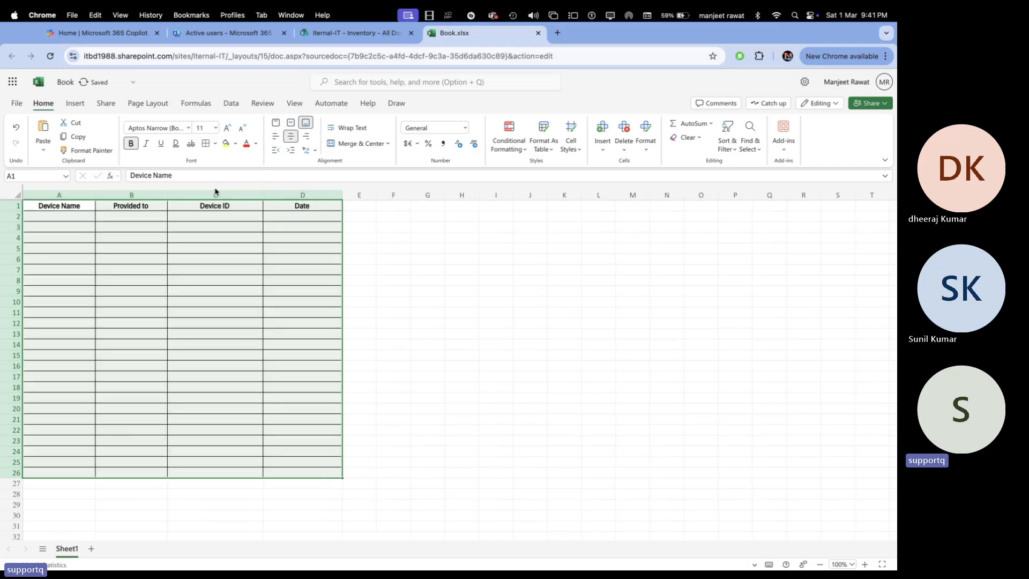
click(457, 280)
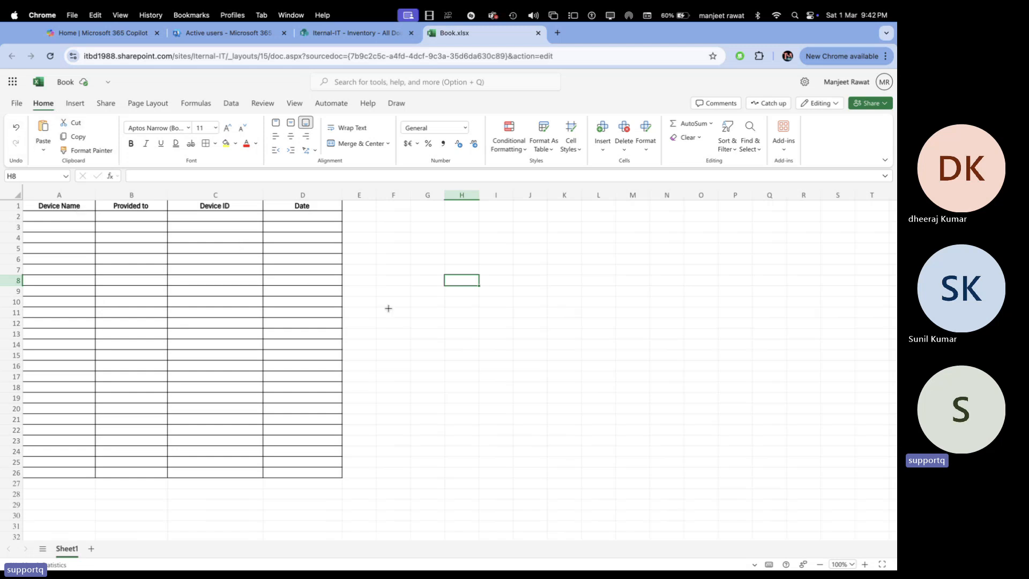
click(539, 33)
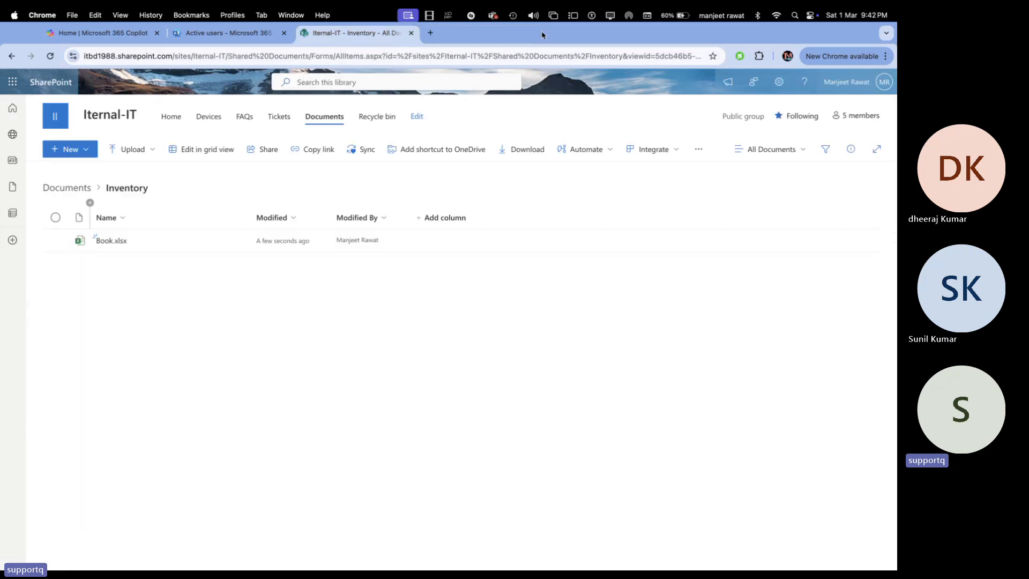
Rename the workbook Book.xlsx in the Inventory folder as About Devices and return to the site's home page
right_click(123, 244)
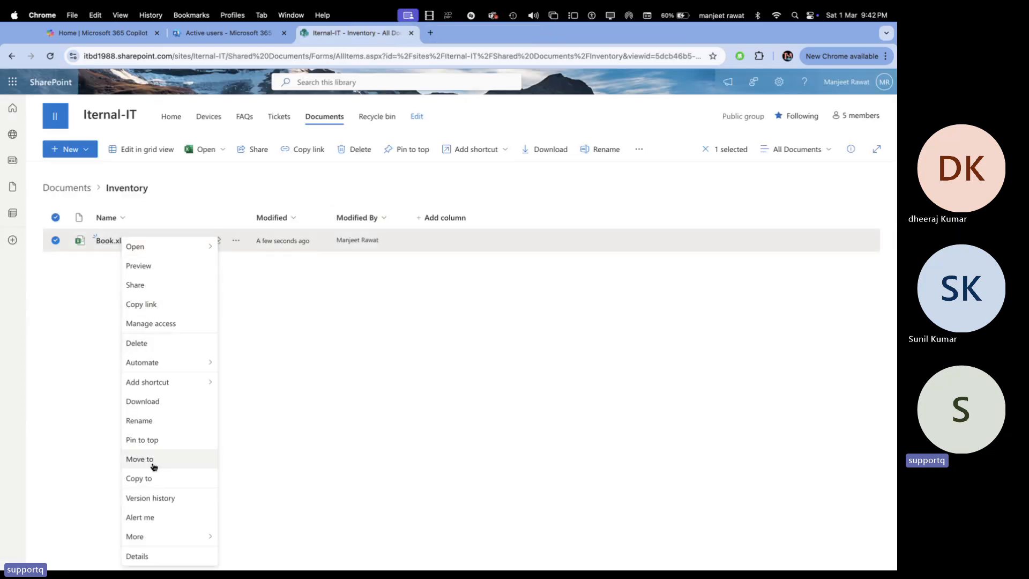
click(153, 426)
key(BackSpace)
key(BackSpace)
key(BackSpace)
key(BackSpace)
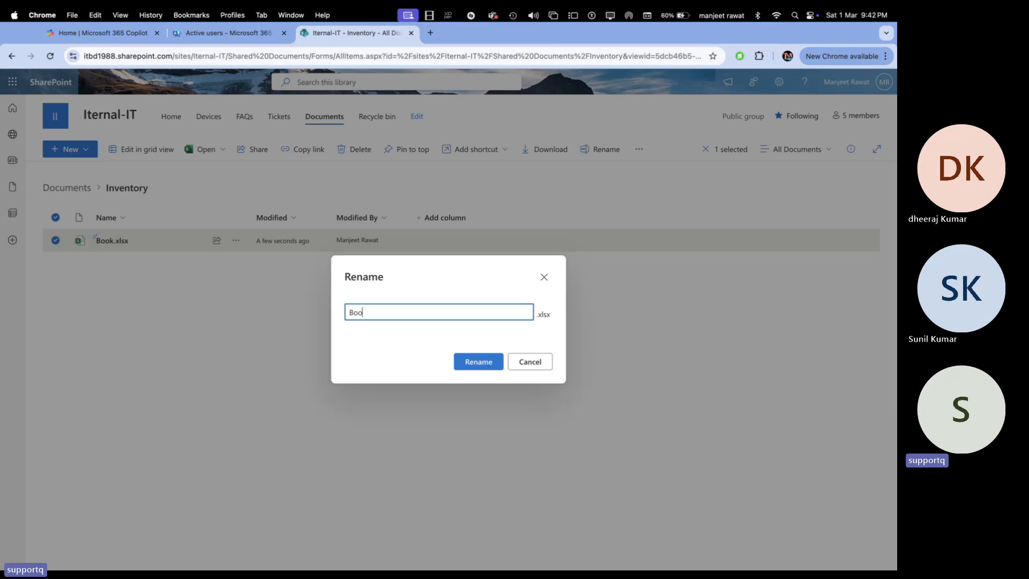
text(Abi)
key(BackSpace)
key(BackSpace)
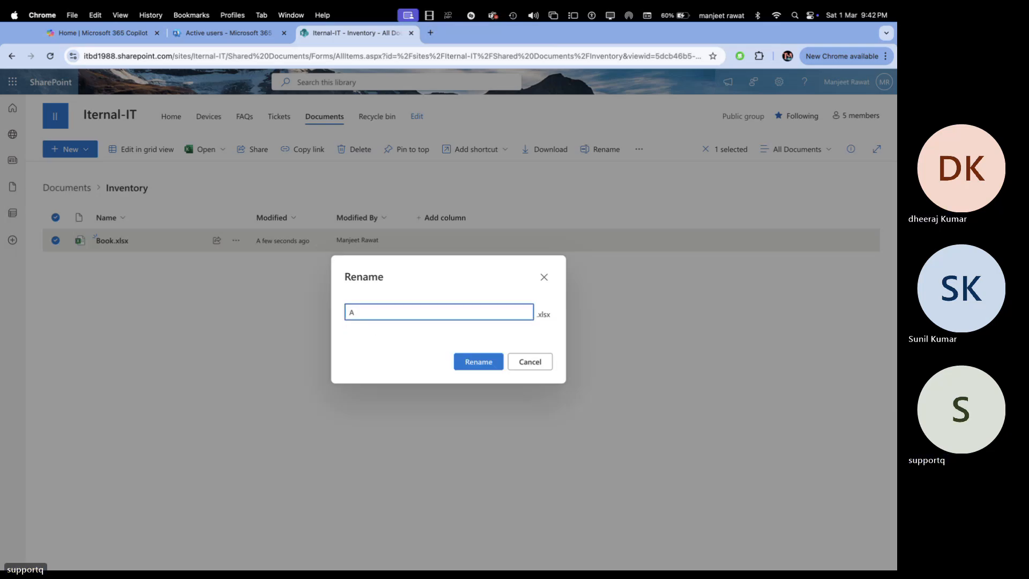
text(b)
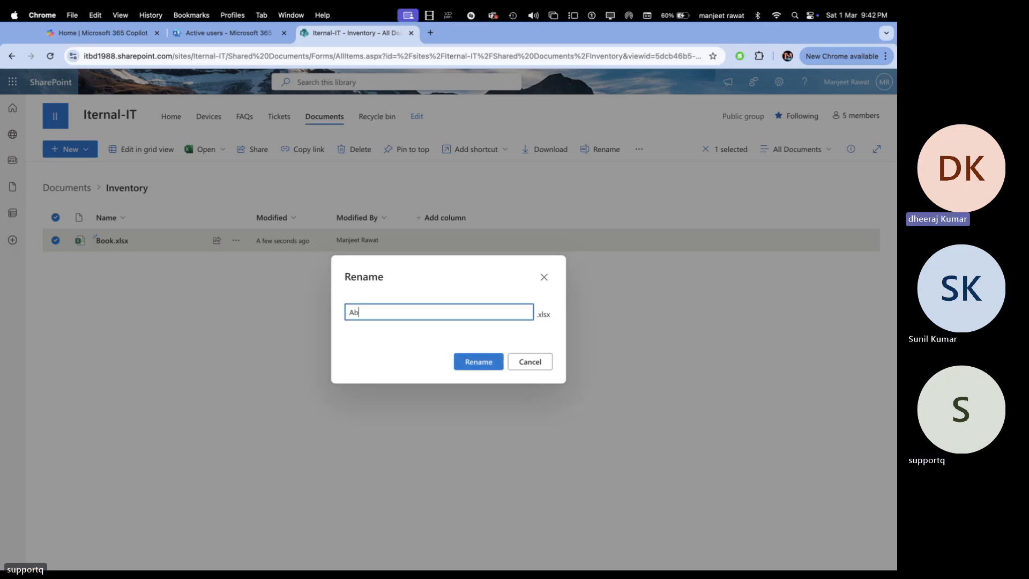
text(out Devices)
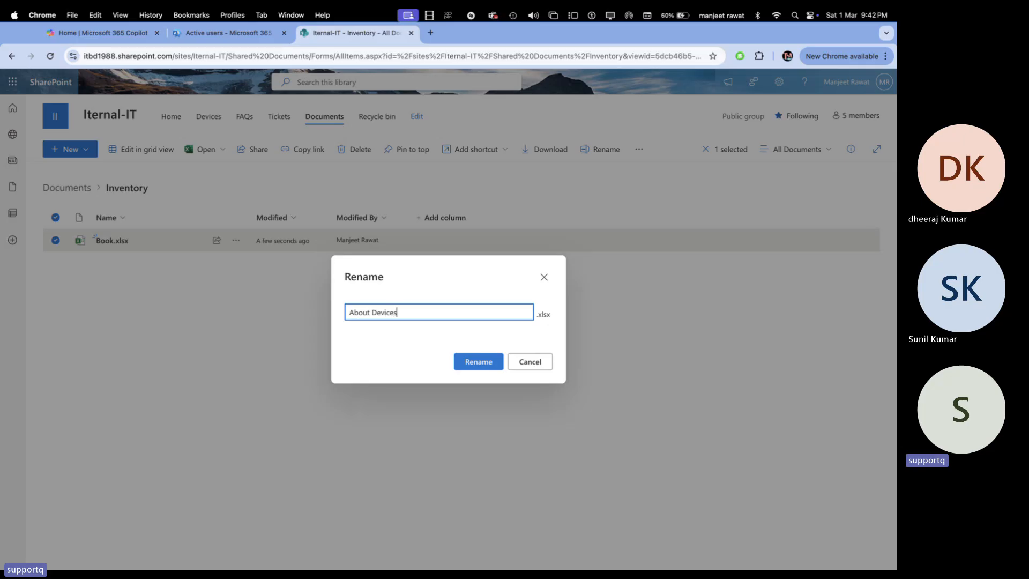
click(489, 363)
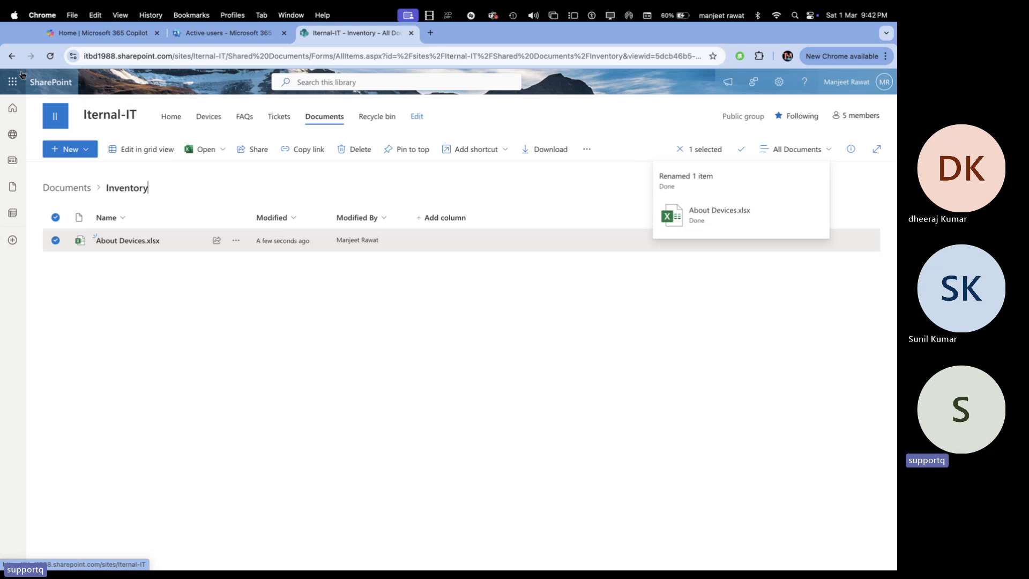
click(11, 57)
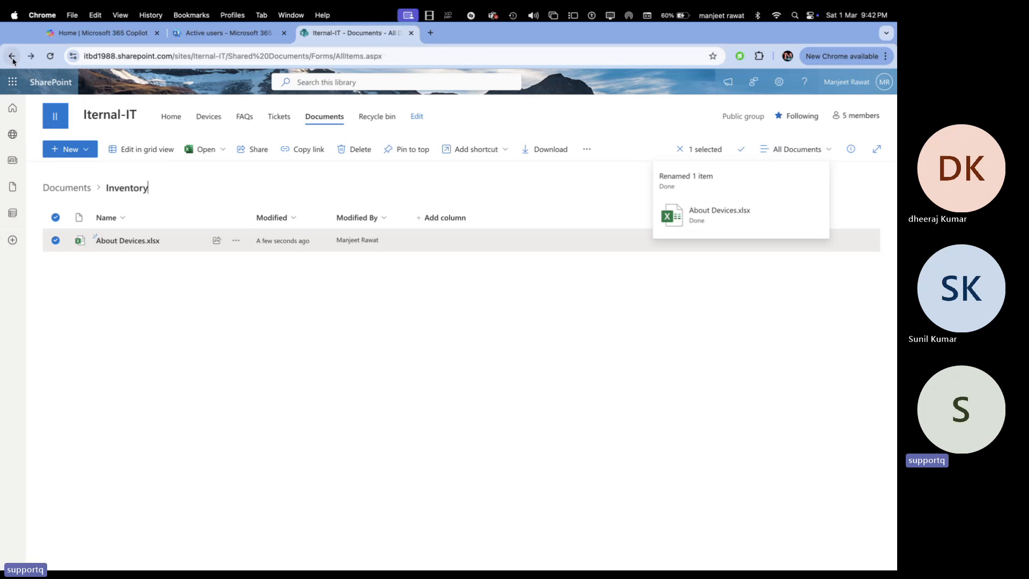
click(12, 57)
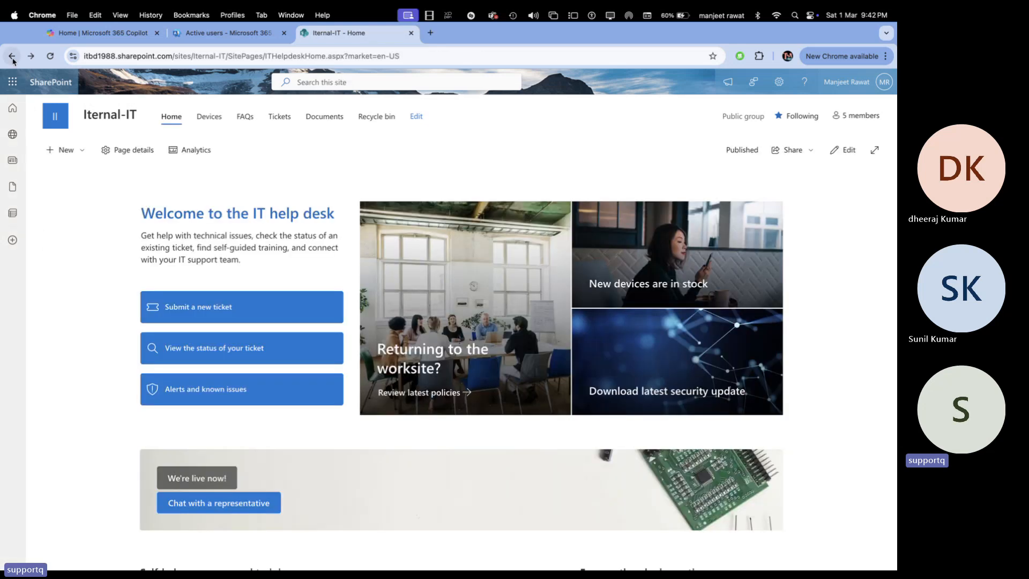
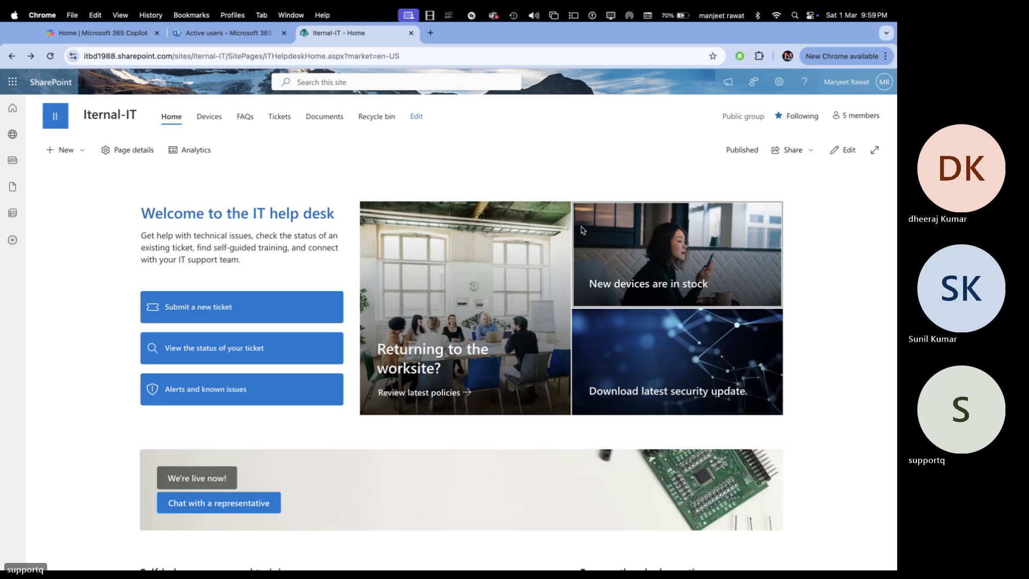
View the contents of the About Devices folder in the Documents library and return to the site's home page
click(326, 117)
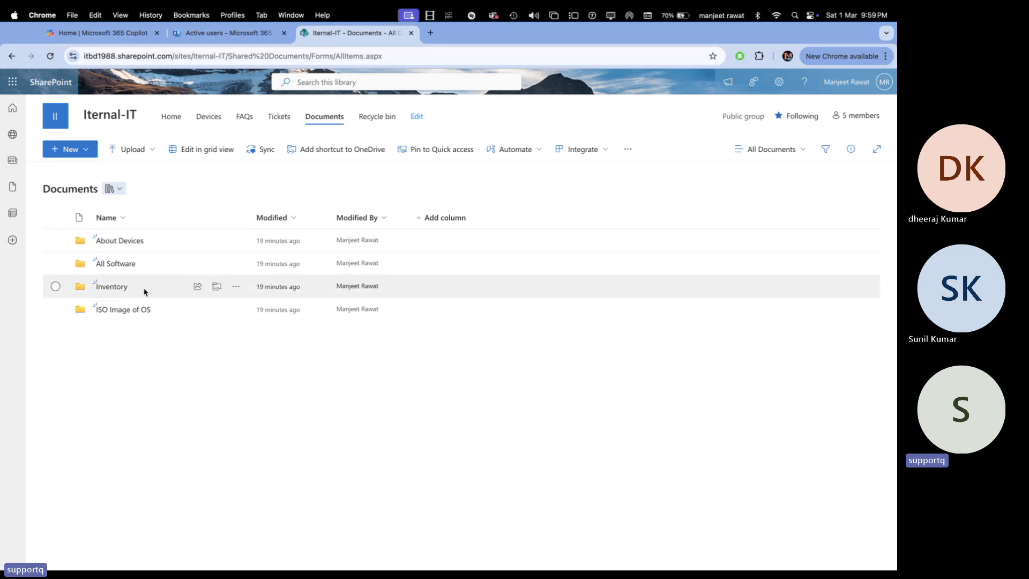
click(136, 241)
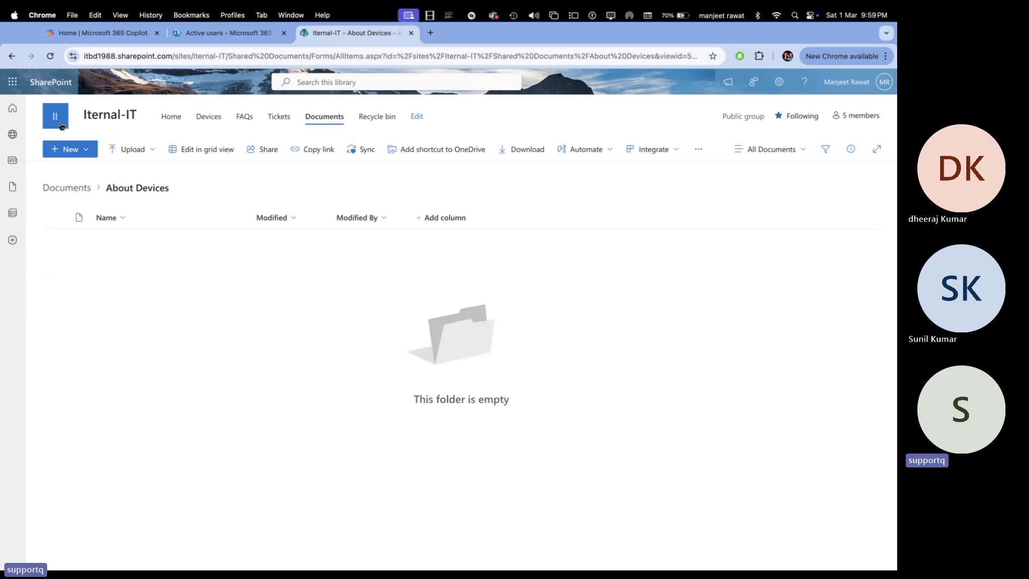
click(12, 56)
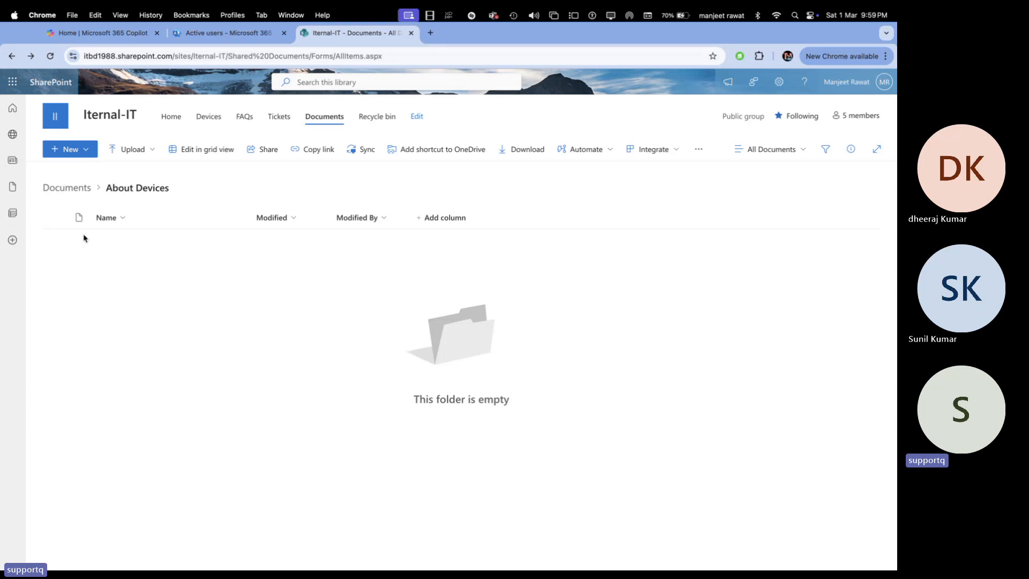
click(11, 57)
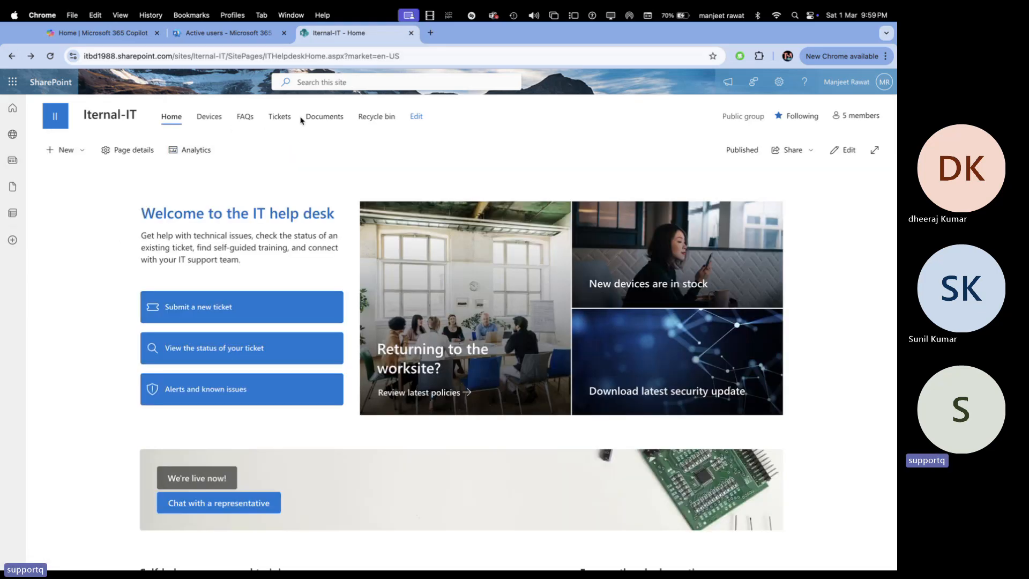
Upload the file tmc.jpeg from the Desktop to the All Software folder of the Documents library, and go back from the folder
click(322, 117)
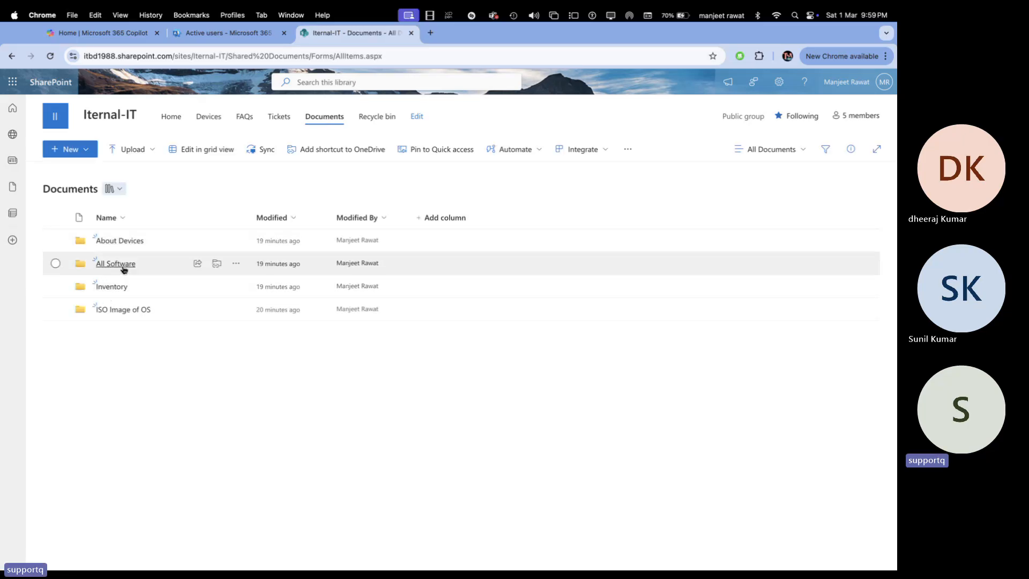
click(115, 264)
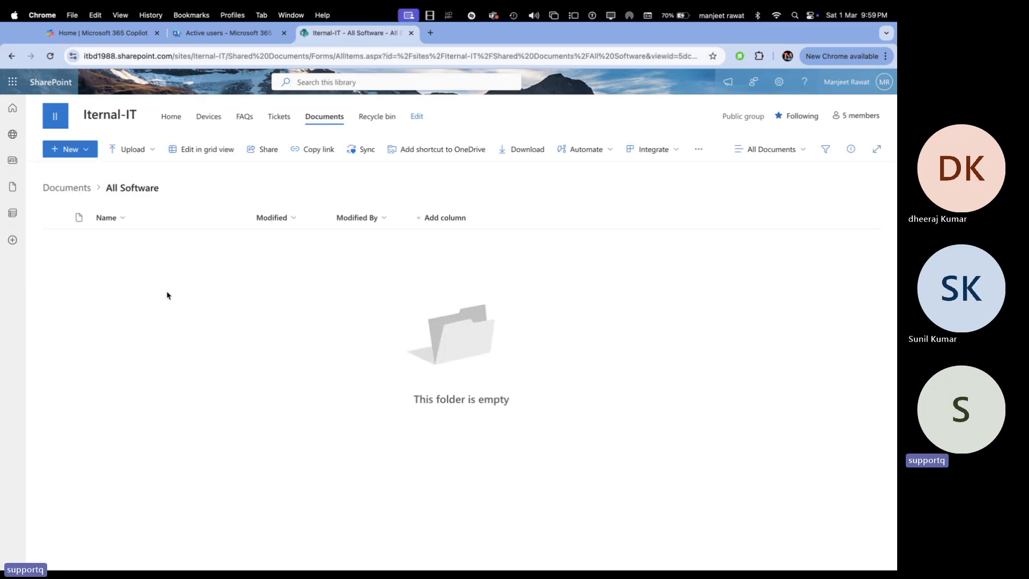
click(132, 150)
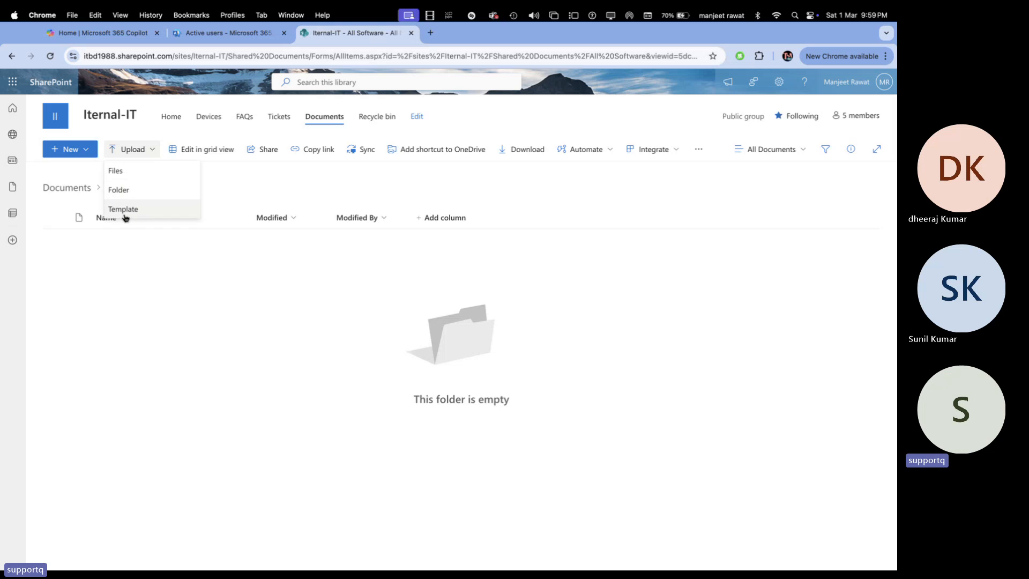
click(122, 169)
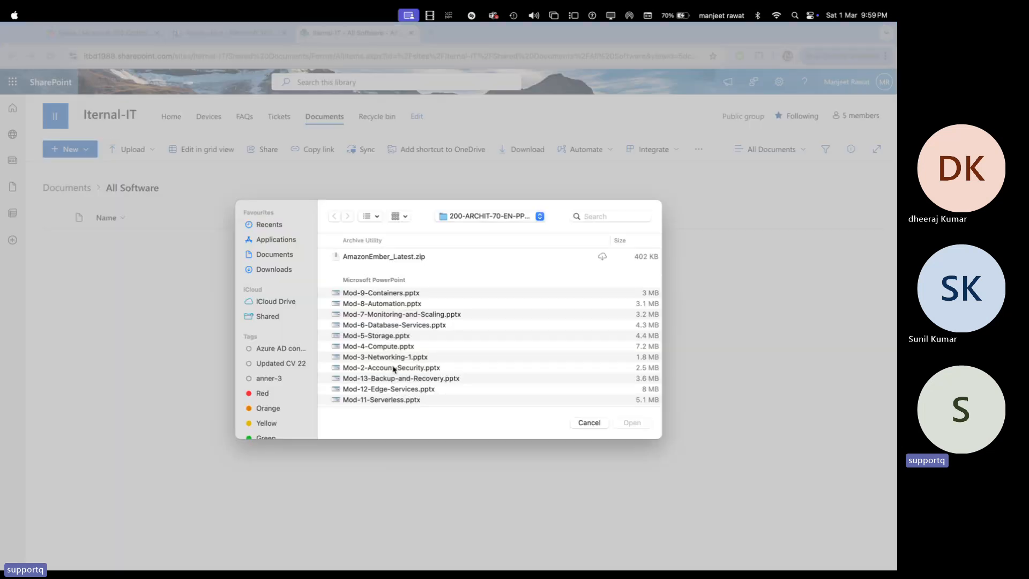
scroll(393, 369, down, 2)
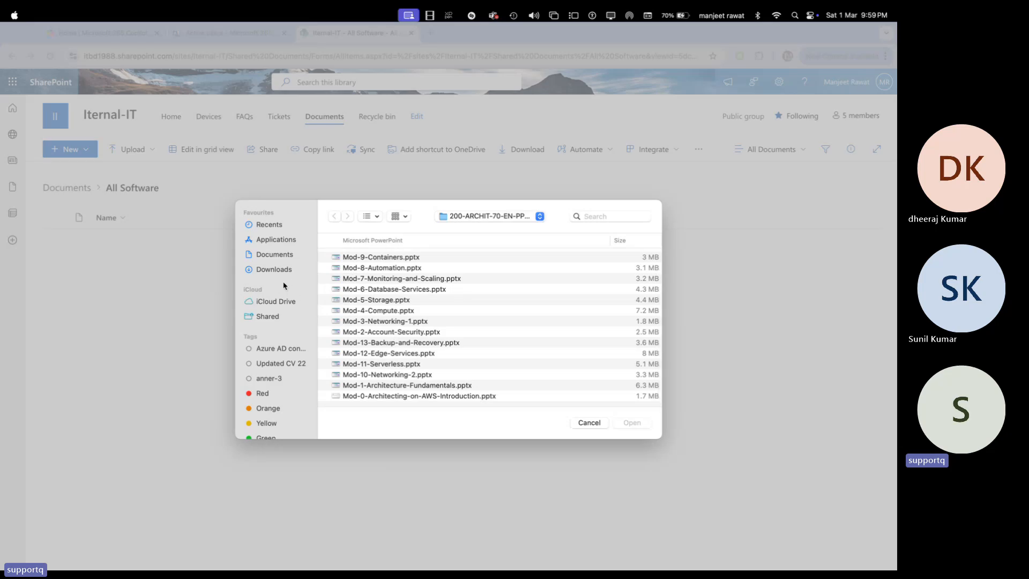
click(516, 216)
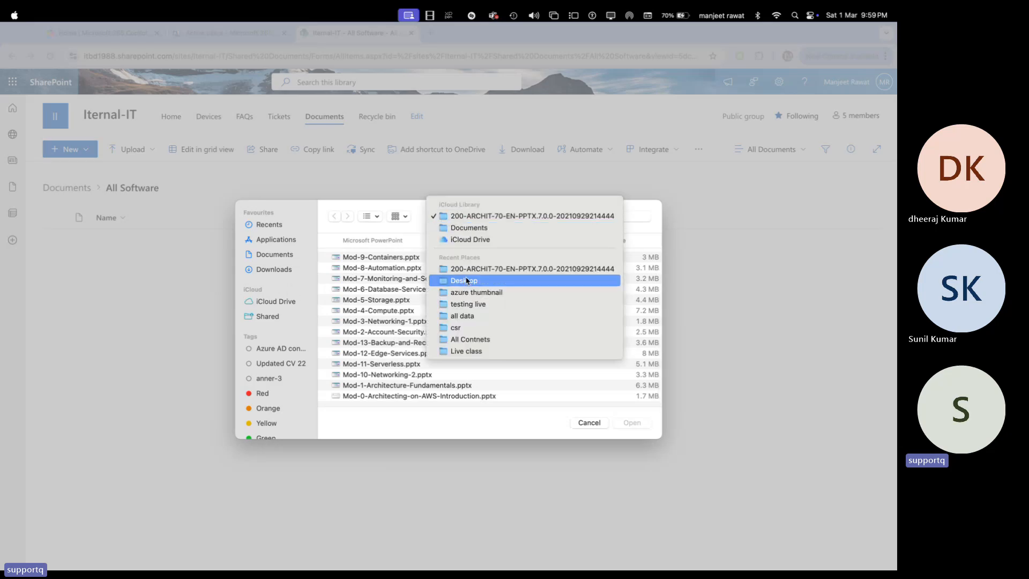
click(466, 280)
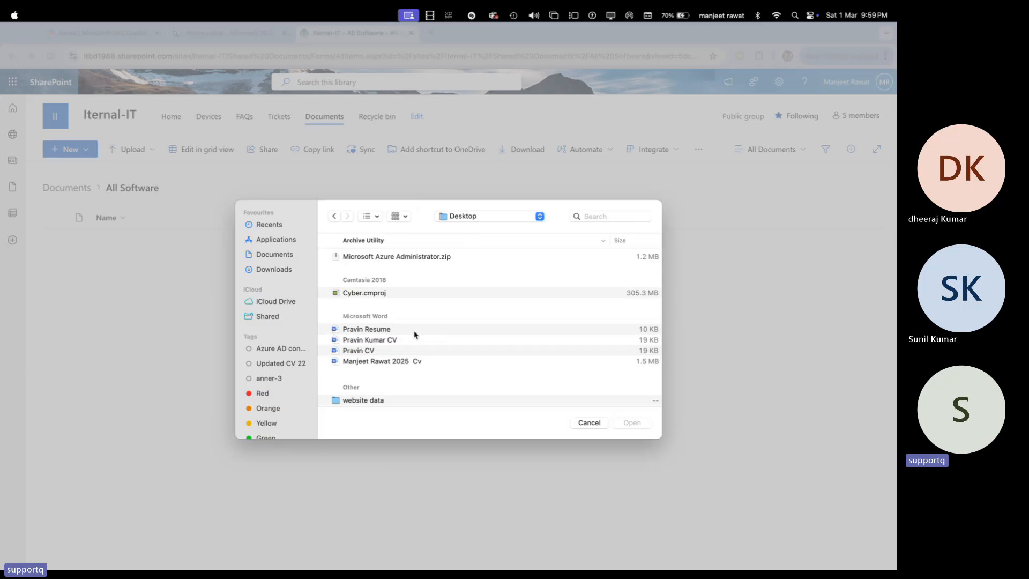
scroll(414, 334, down, 5)
scroll(414, 334, down, 15)
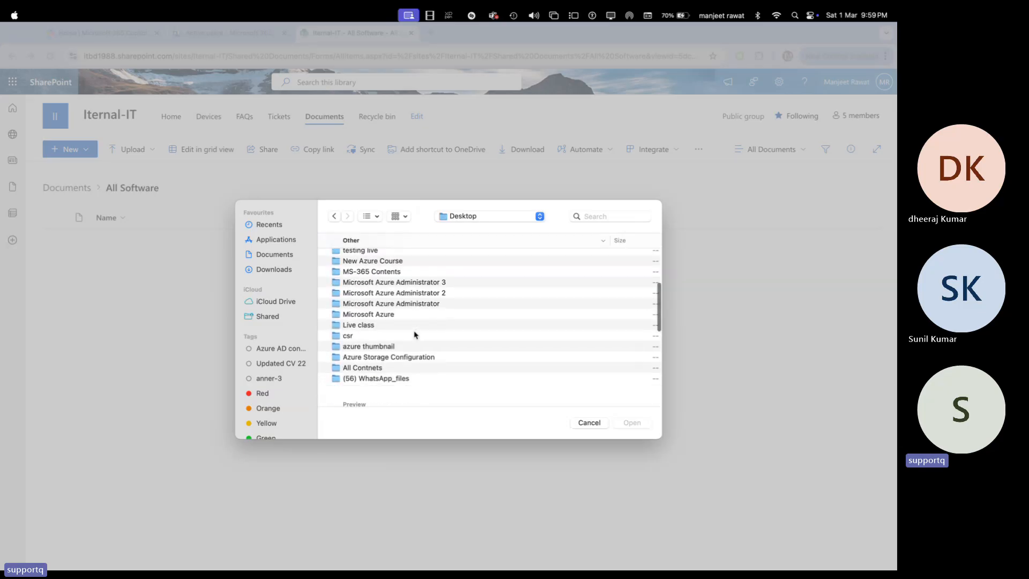
scroll(414, 335, down, 15)
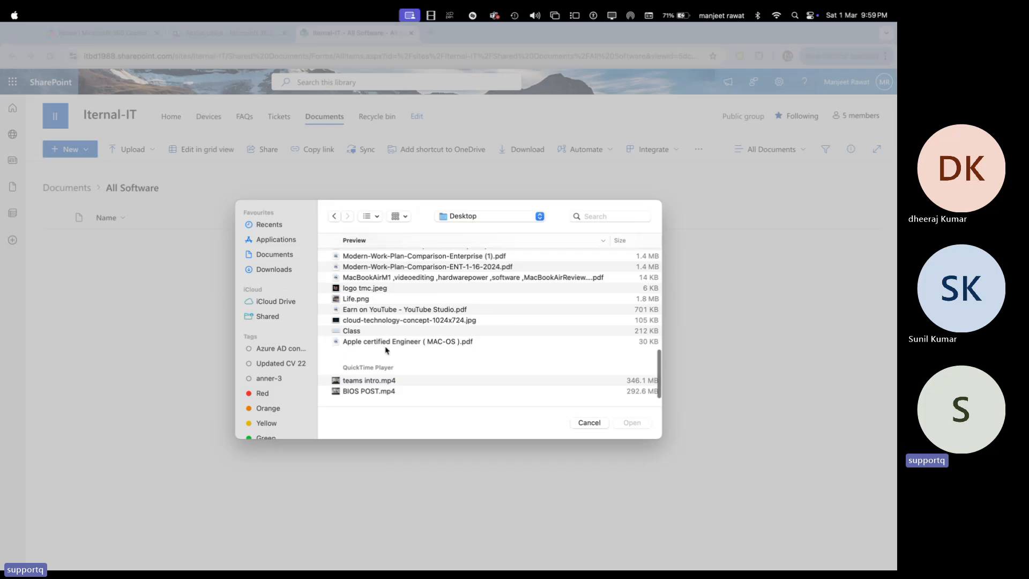
scroll(386, 349, down, 5)
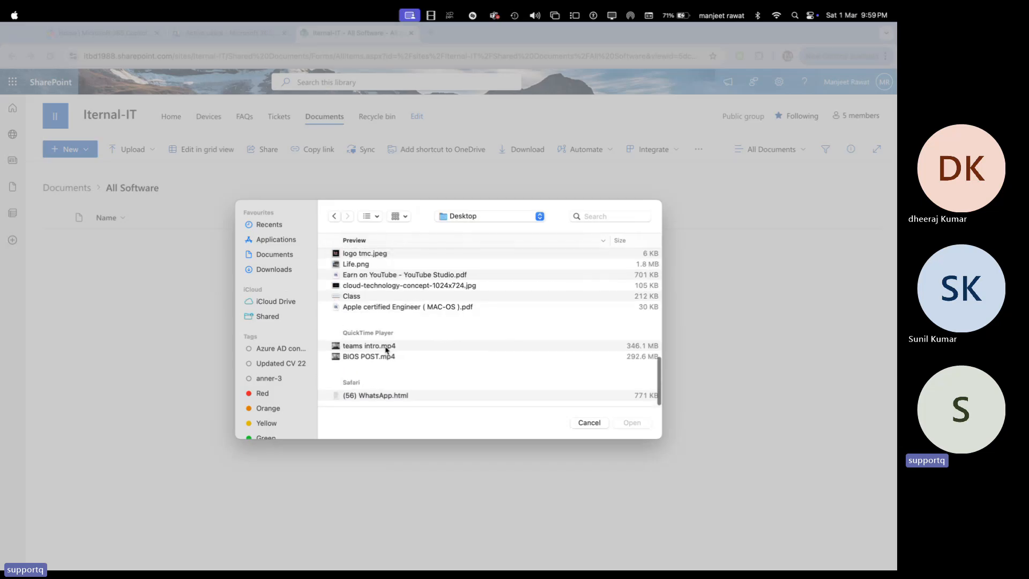
scroll(386, 350, up, 8)
scroll(386, 350, up, 5)
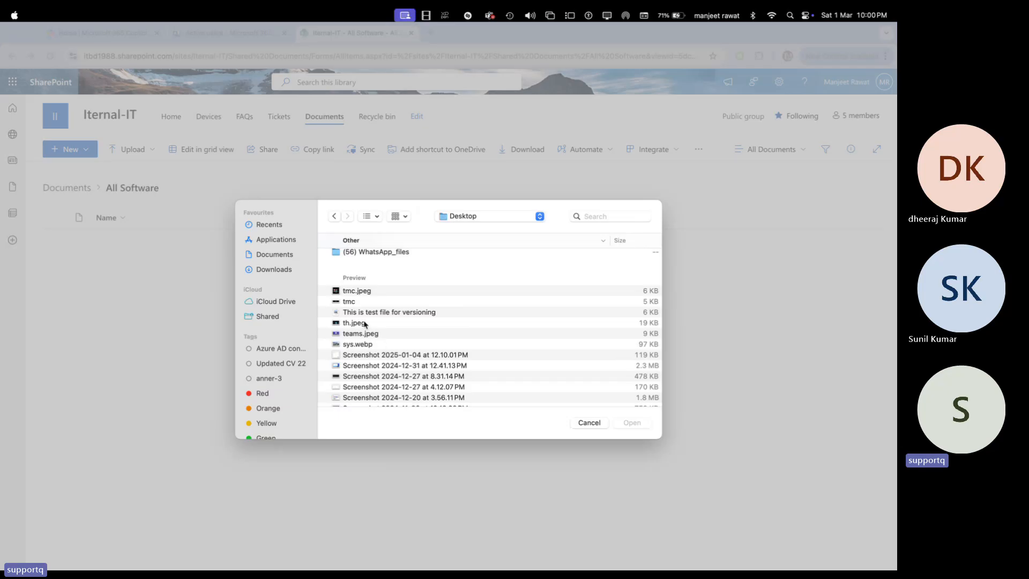
double_click(363, 293)
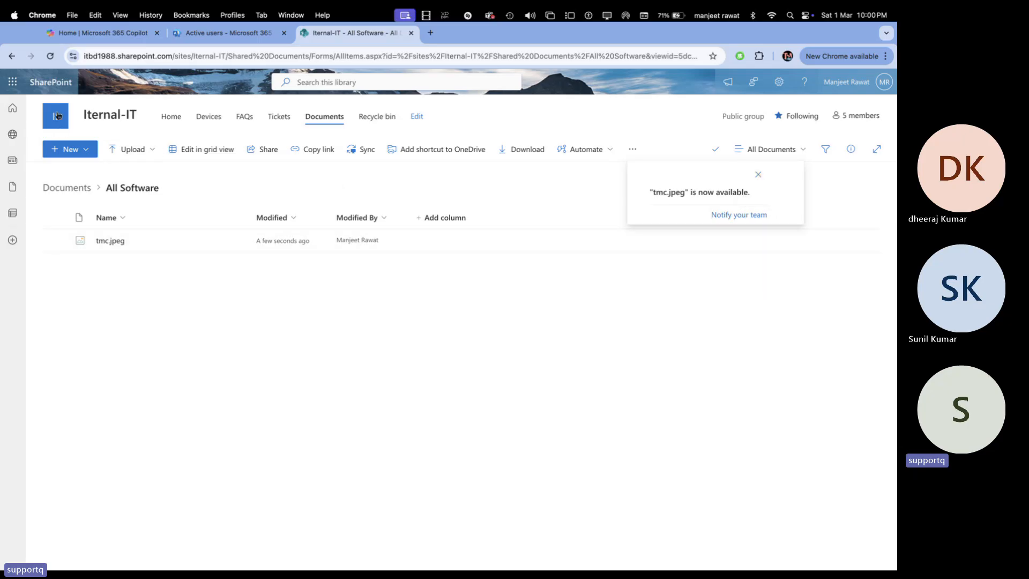
click(16, 56)
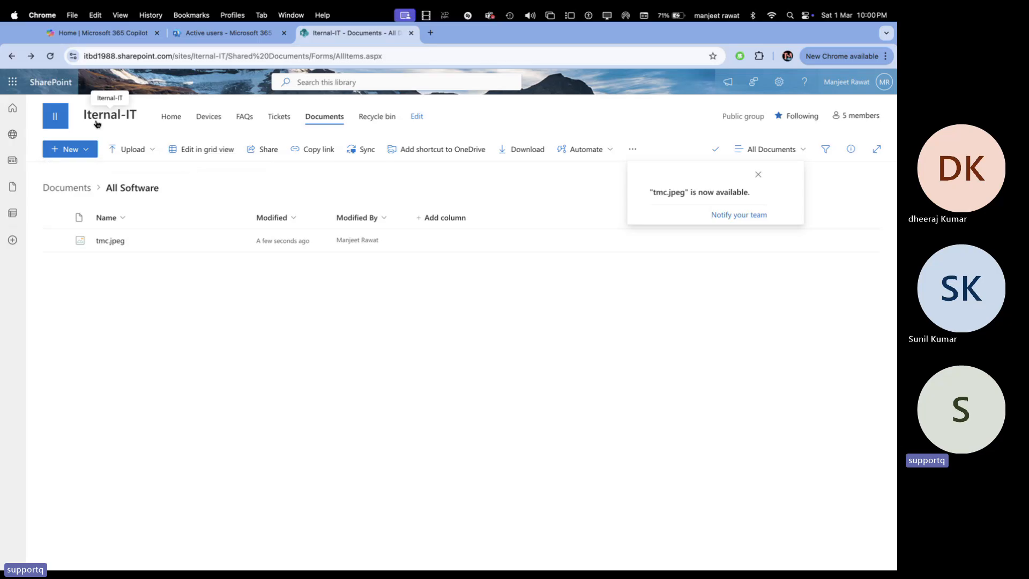
Open the Iternal-IT group's details and turn on Follow in inbox
click(114, 117)
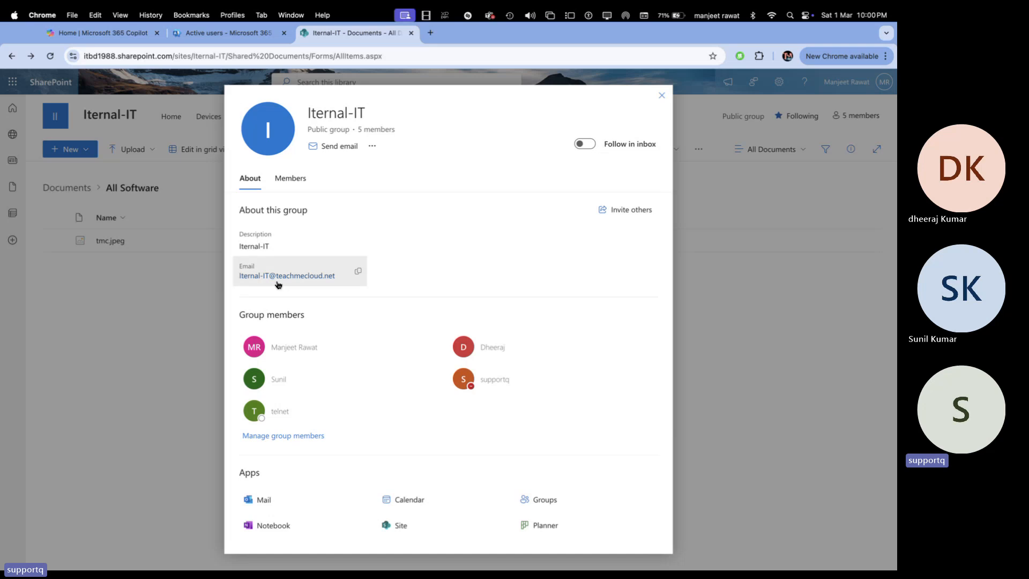
scroll(366, 343, down, 1)
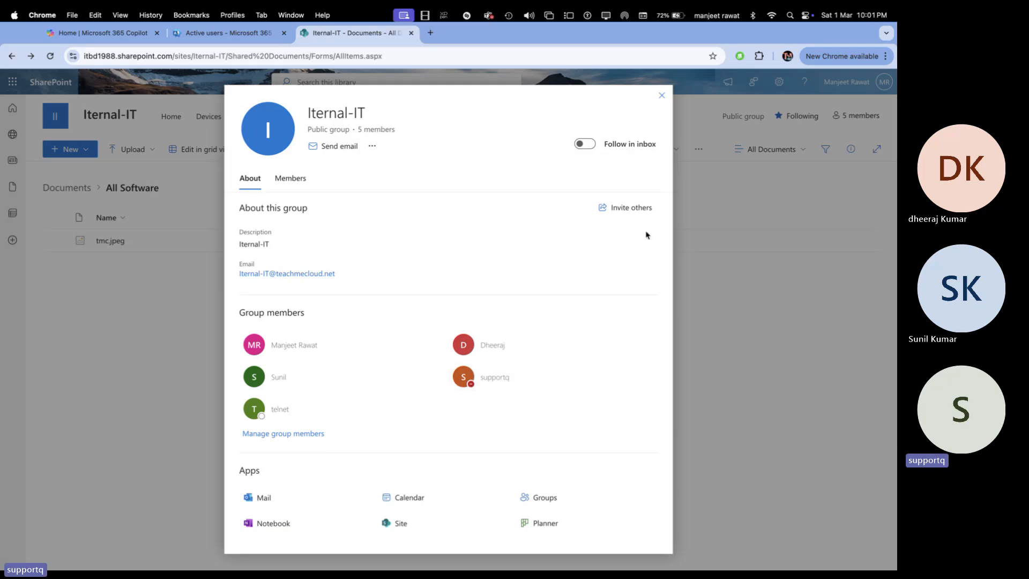
click(581, 143)
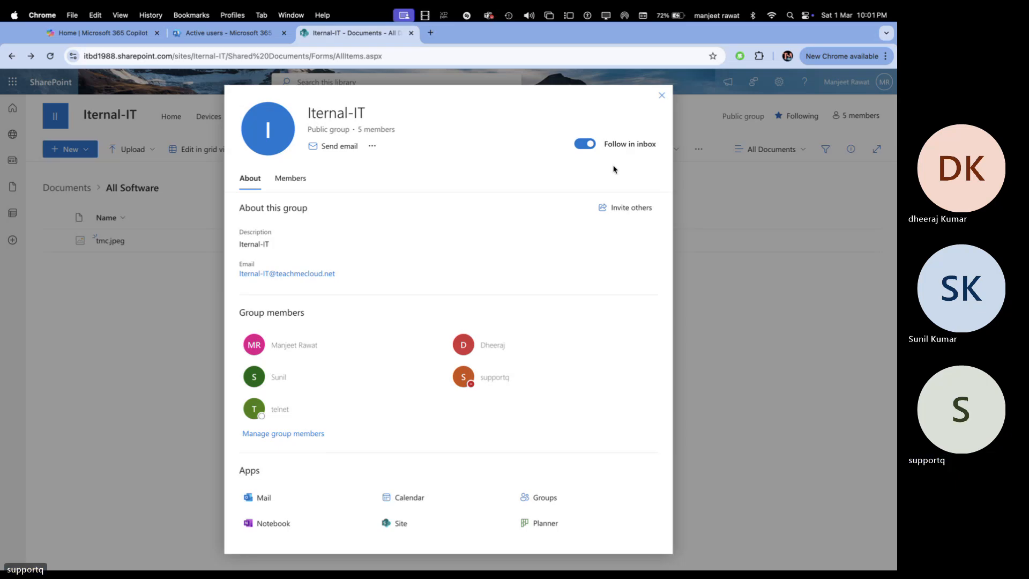
Copy the link for inviting others to the Iternal-IT group, open it in a new incognito window, and return to the SharePoint window
click(621, 213)
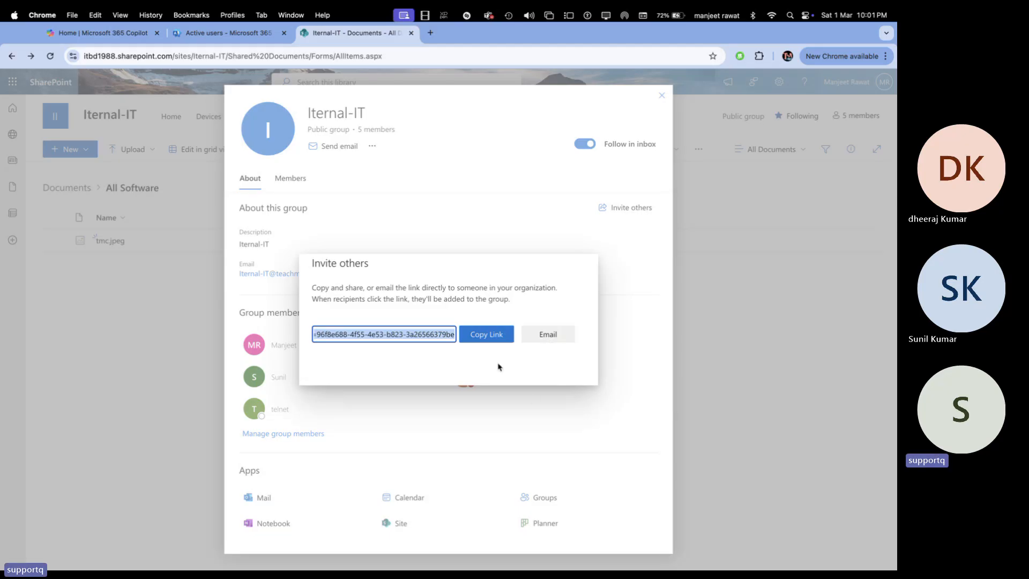
click(492, 343)
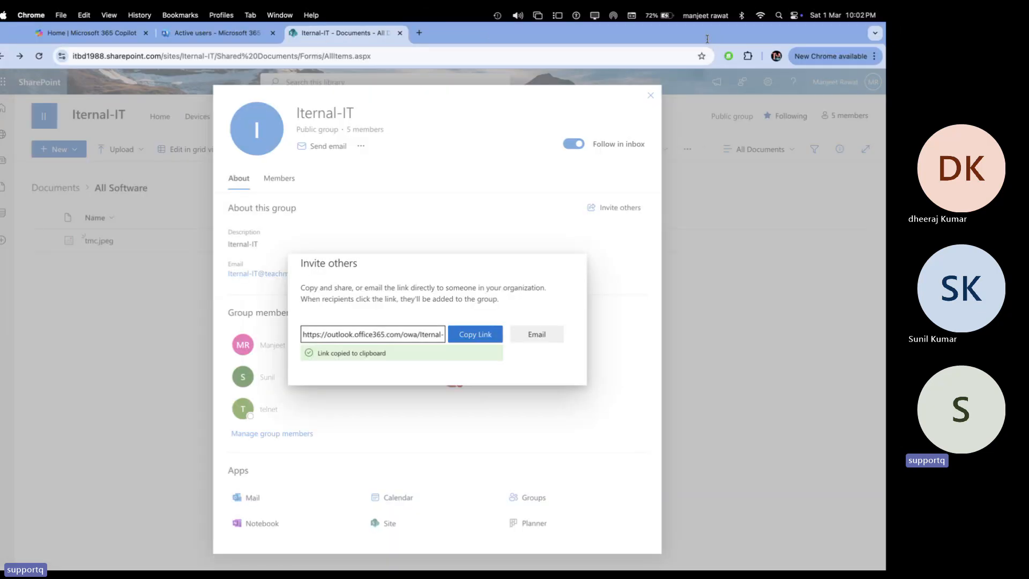
click(874, 55)
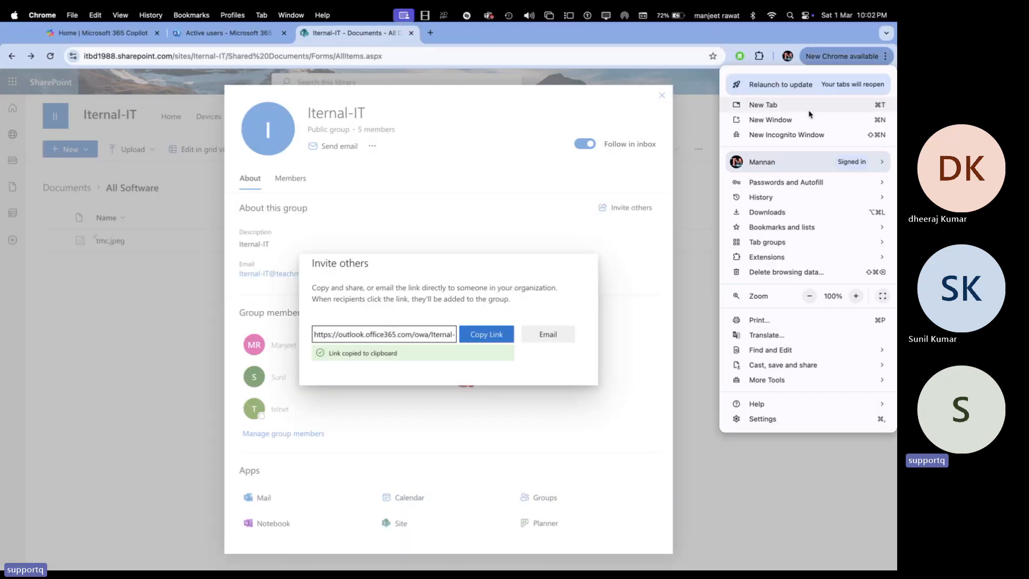
click(784, 136)
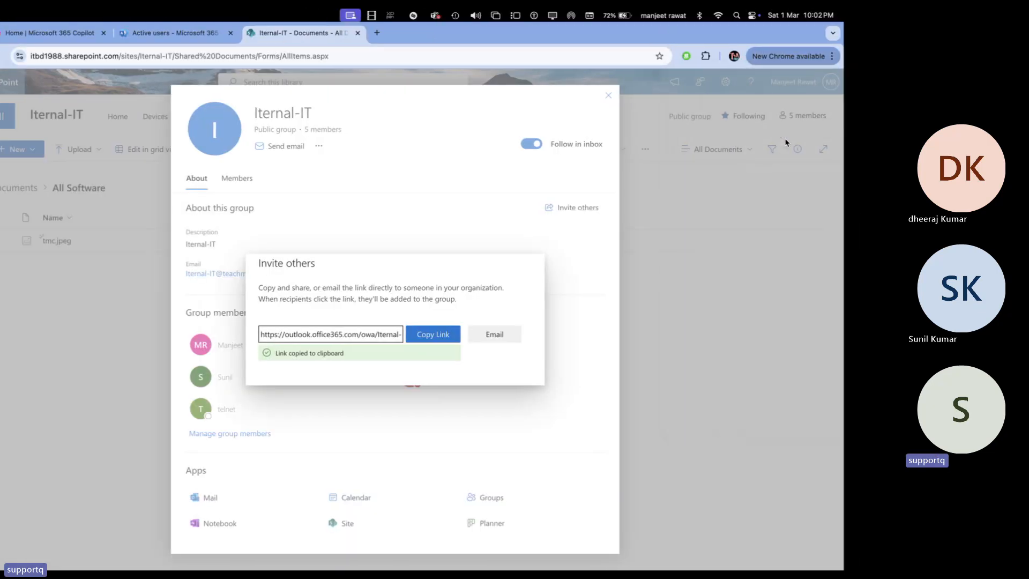
key(super+v)
key(Return)
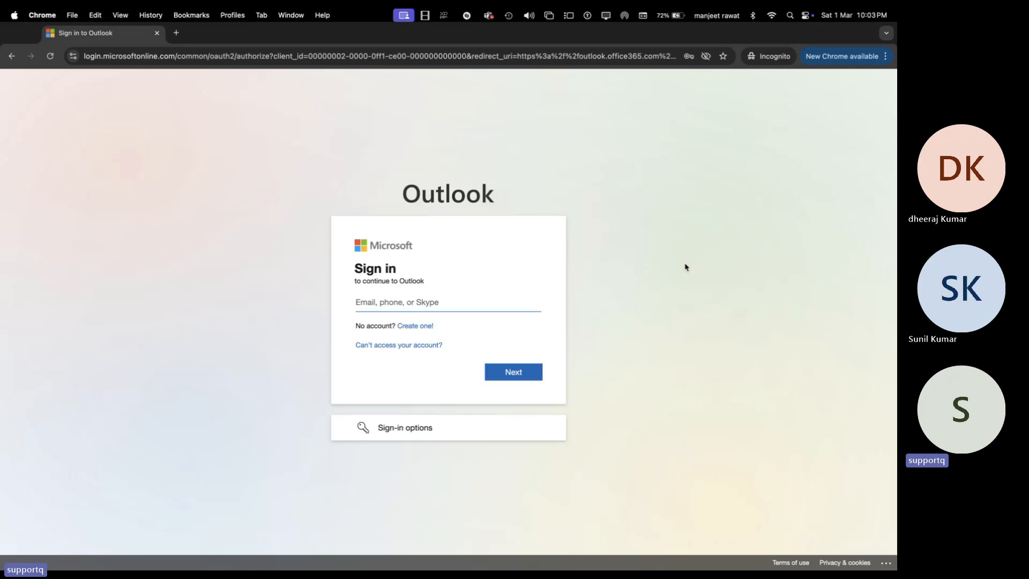
key(ctrl+Left)
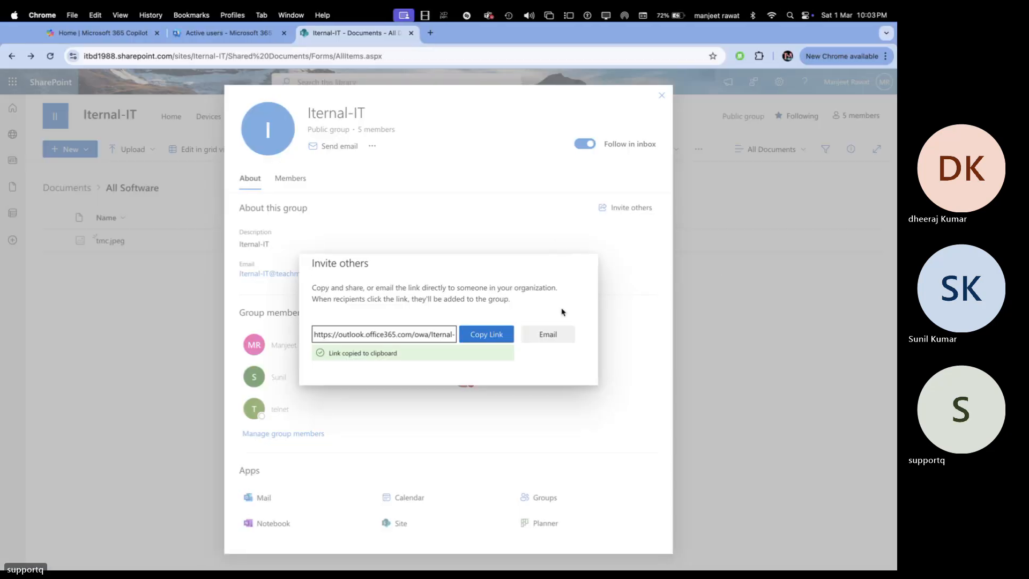
Dismiss the invitation dialog, view the Iternal-IT group's additional actions, and close the group details
click(520, 219)
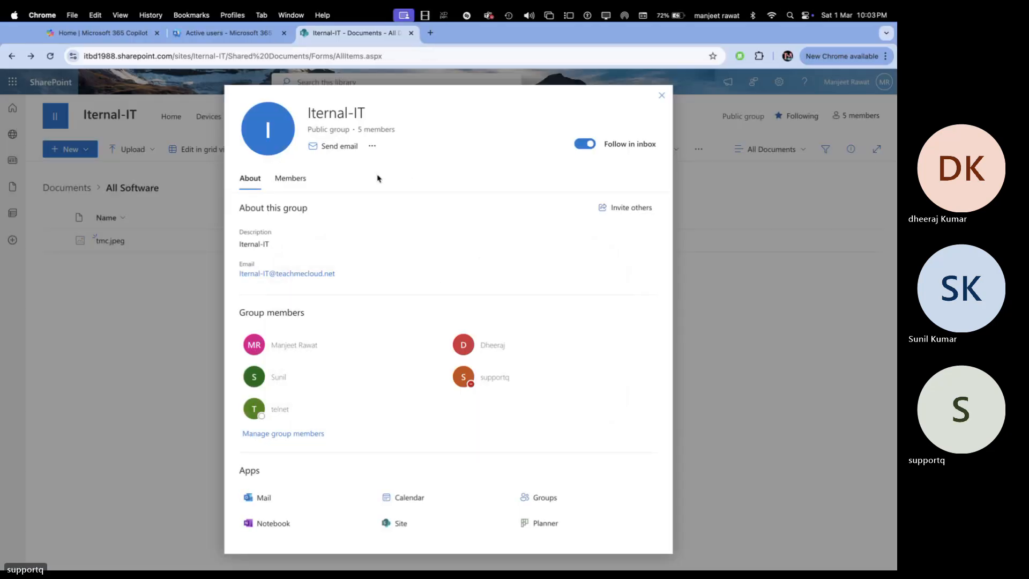
click(372, 148)
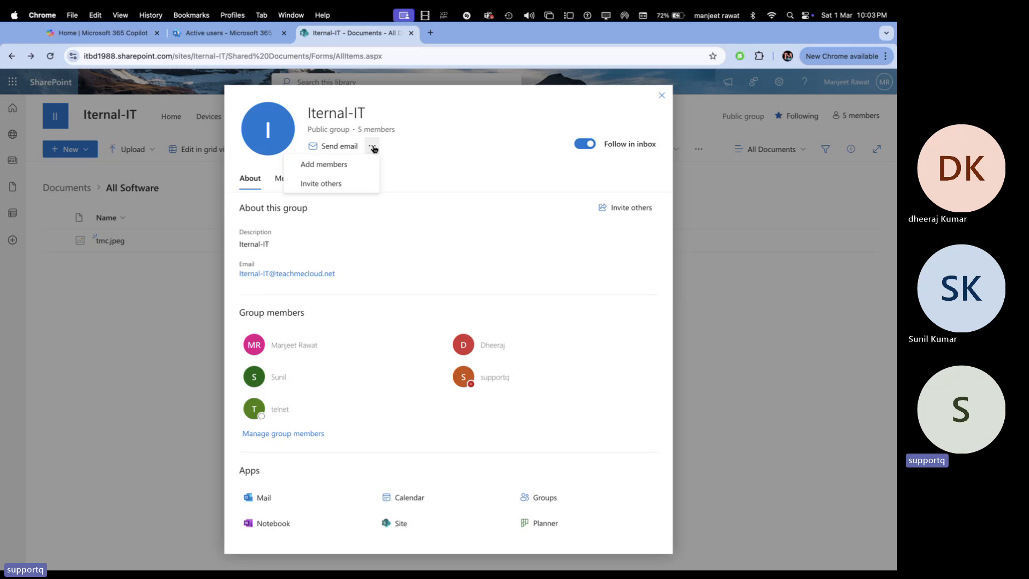
click(426, 180)
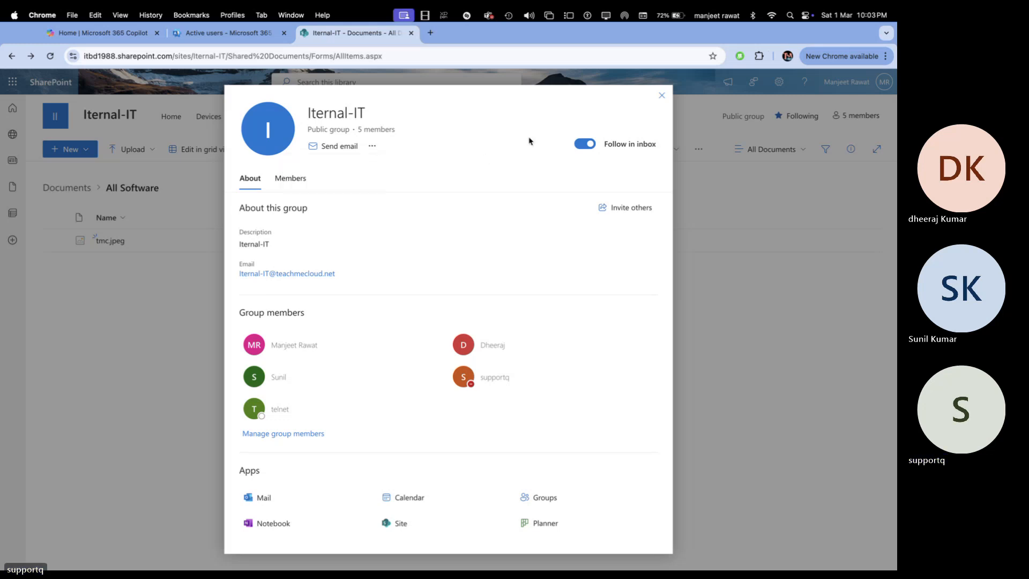
click(663, 96)
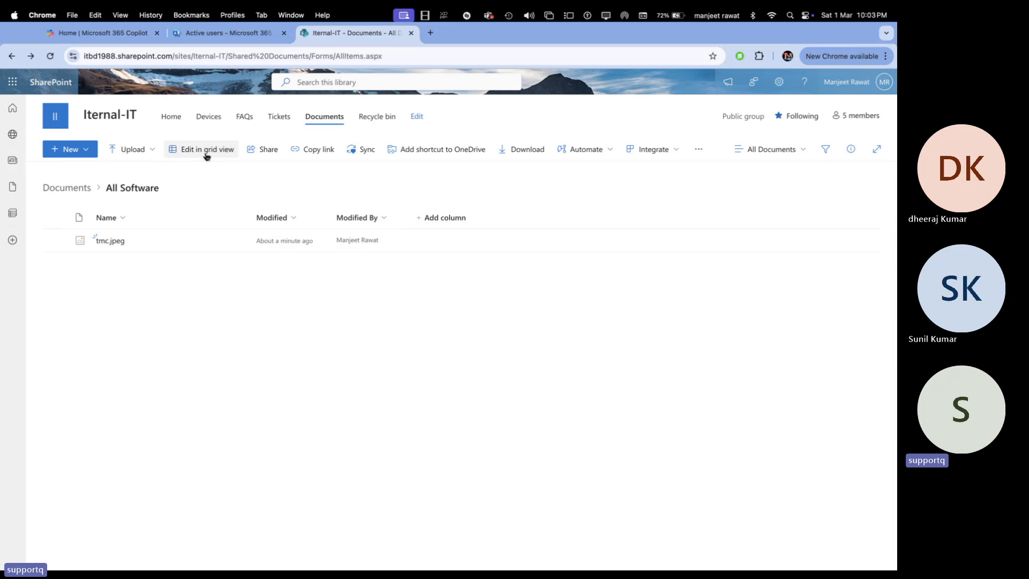
Copy a sharing link for the All Software folder, open it in a new browser tab, and return to close the sharing dialog
click(266, 153)
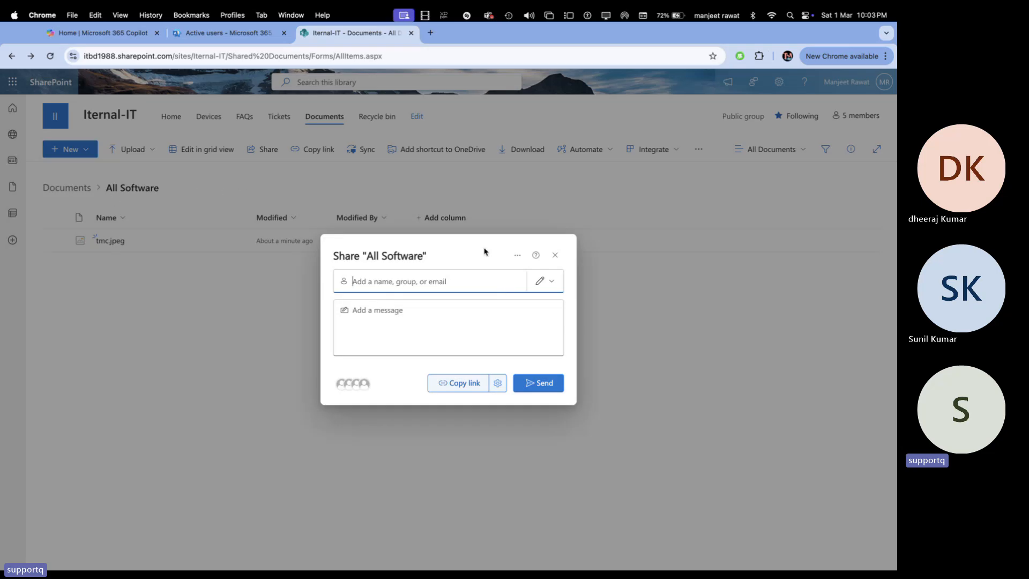
click(469, 390)
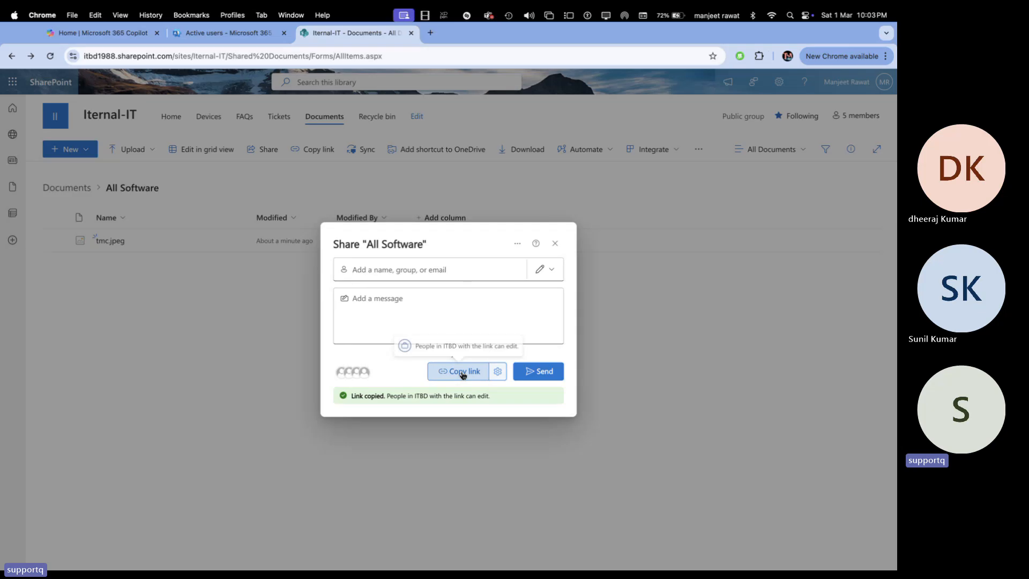
click(430, 32)
key(super+v)
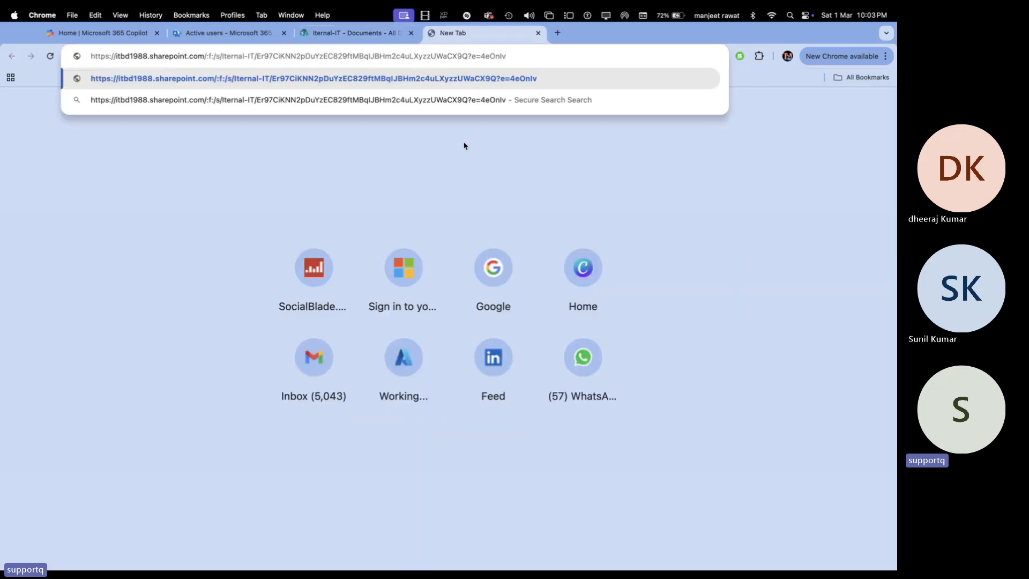
key(Return)
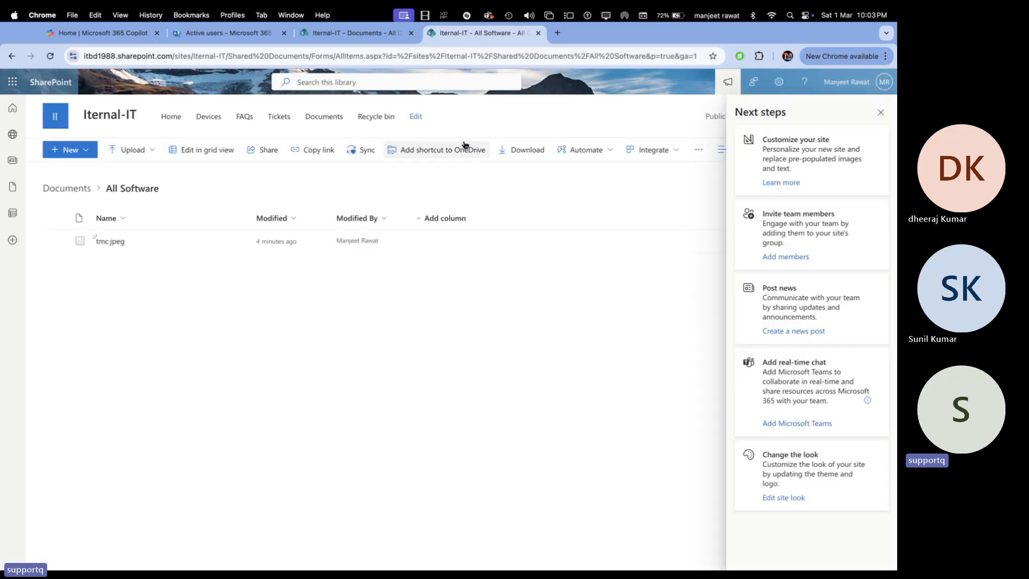
click(881, 113)
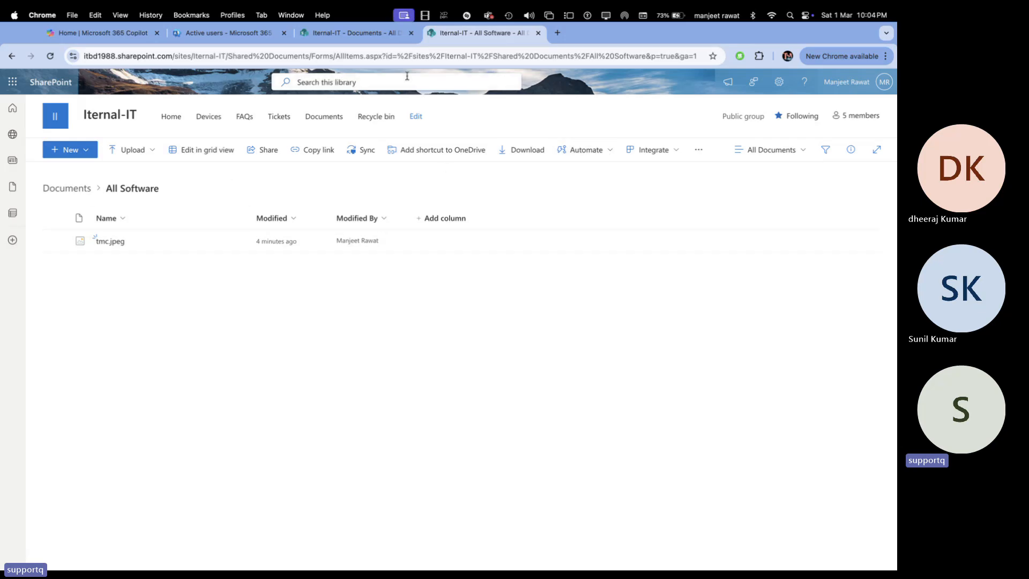
click(356, 32)
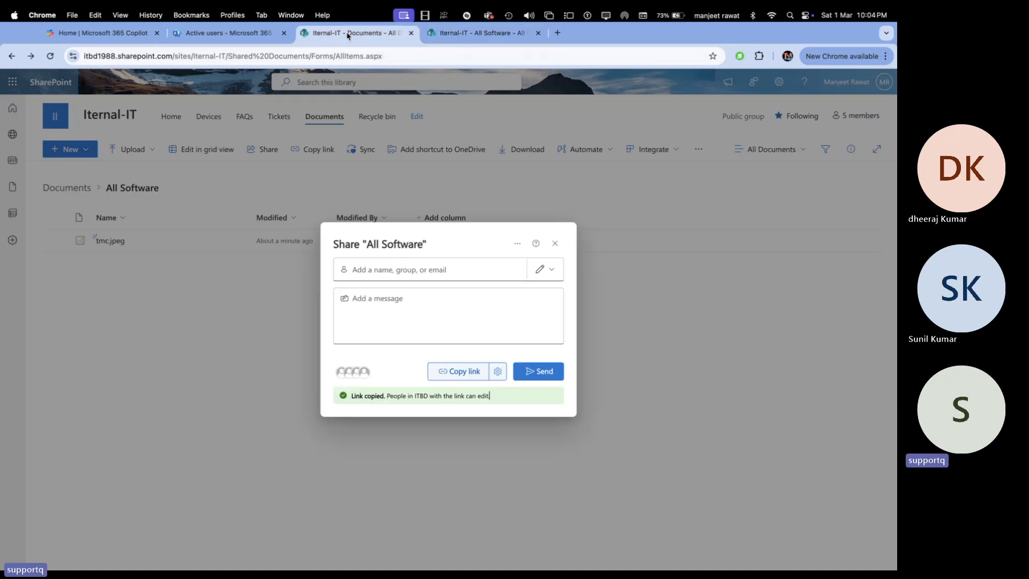
click(555, 239)
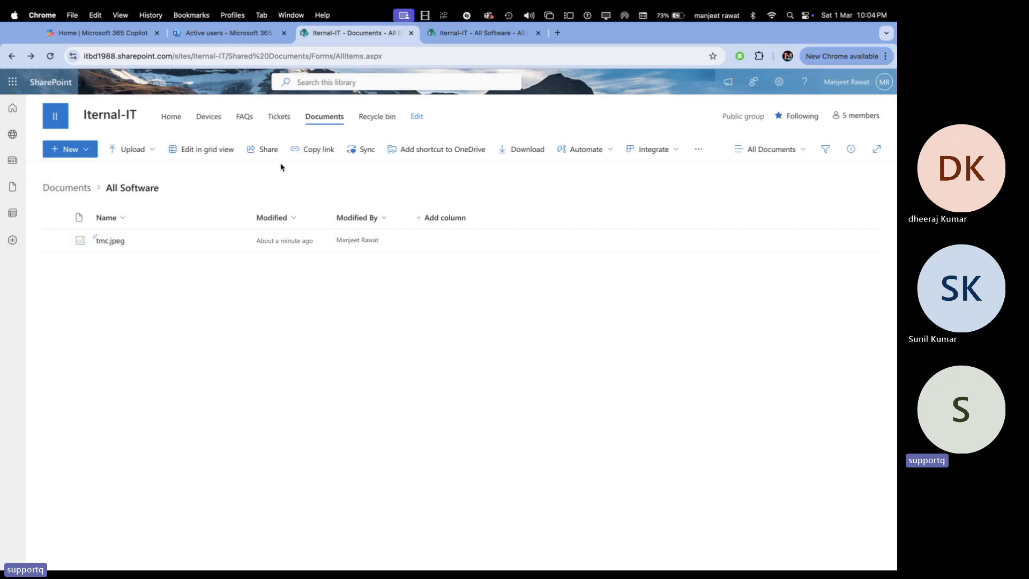
Try to sync the All Software folder through OneDrive, declining to open the OneDrive app and dismissing the sync notice
click(367, 152)
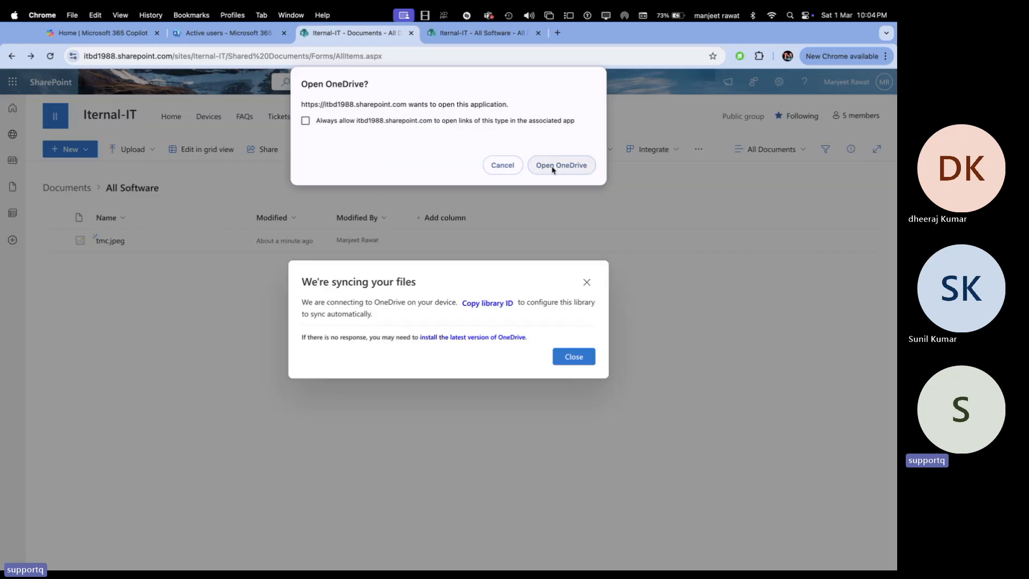
click(509, 167)
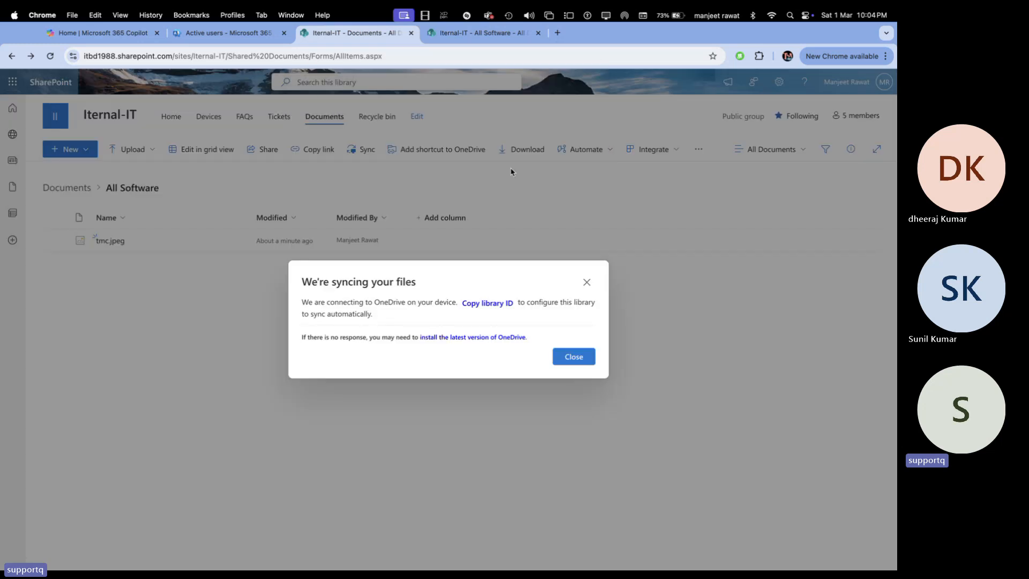
click(589, 285)
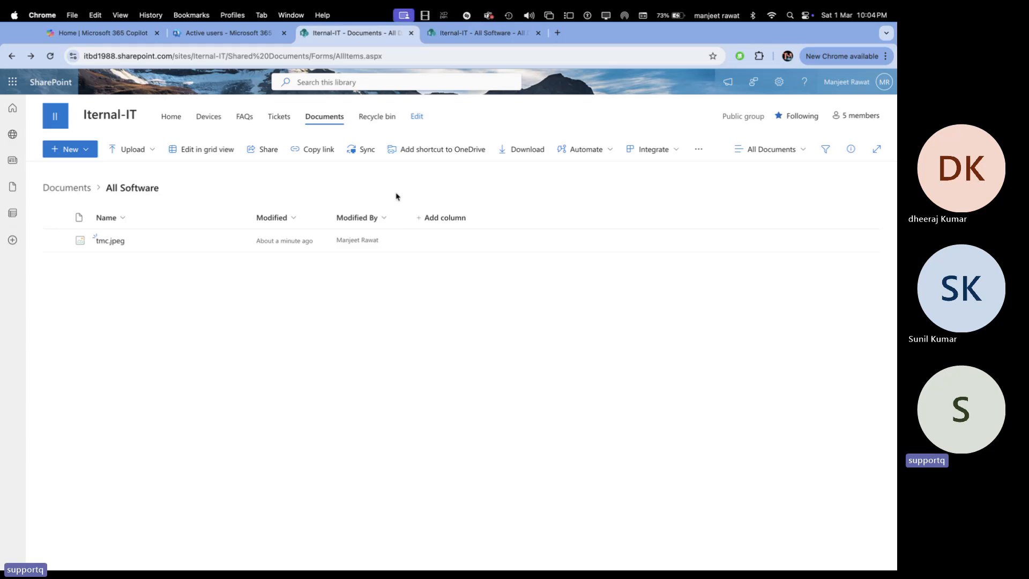
click(362, 153)
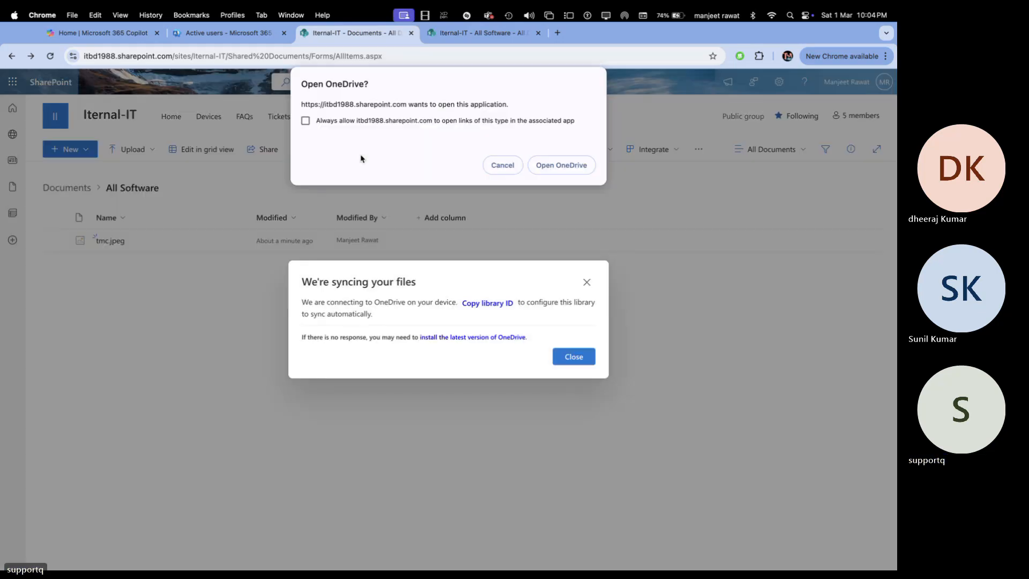
click(306, 121)
click(510, 165)
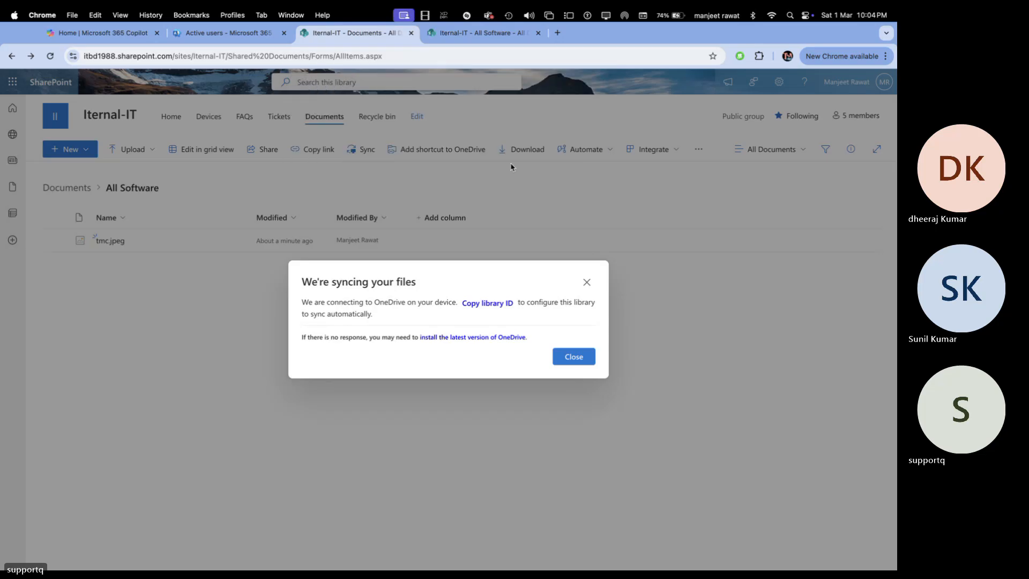
click(574, 357)
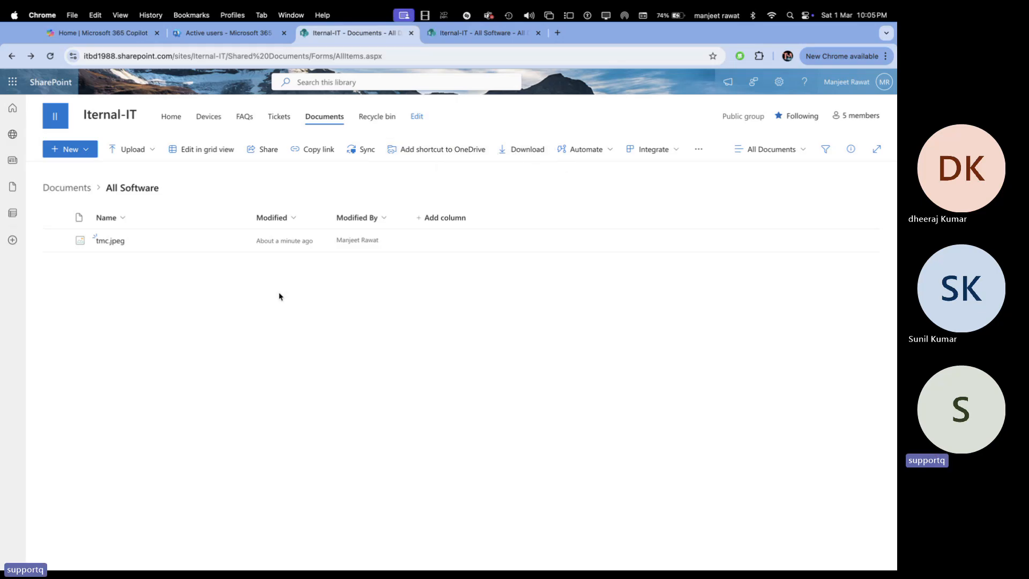
Open all Power Apps from the Documents library's integration options and continue with the signed-in work account
click(682, 153)
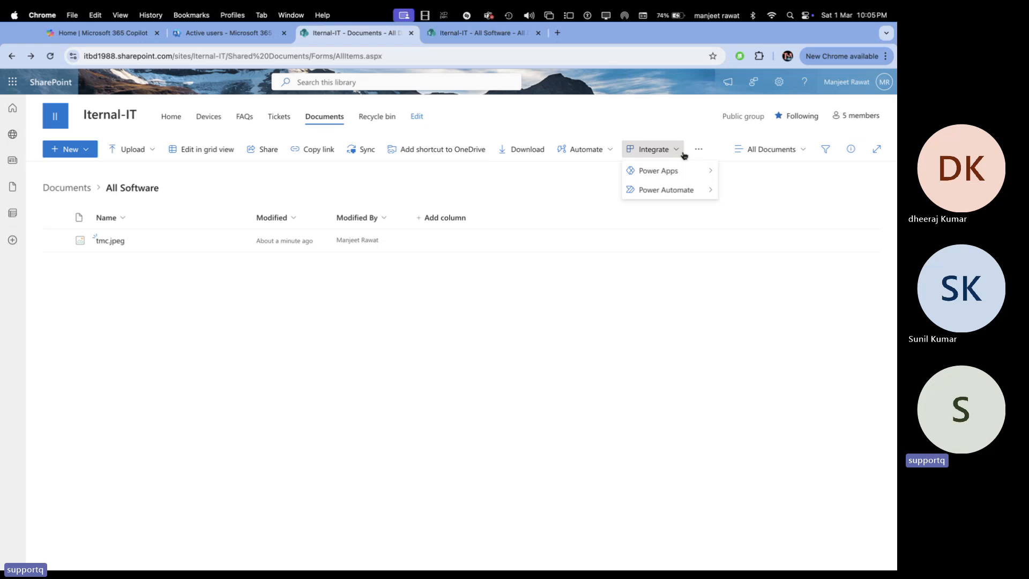
mouse_move(683, 175)
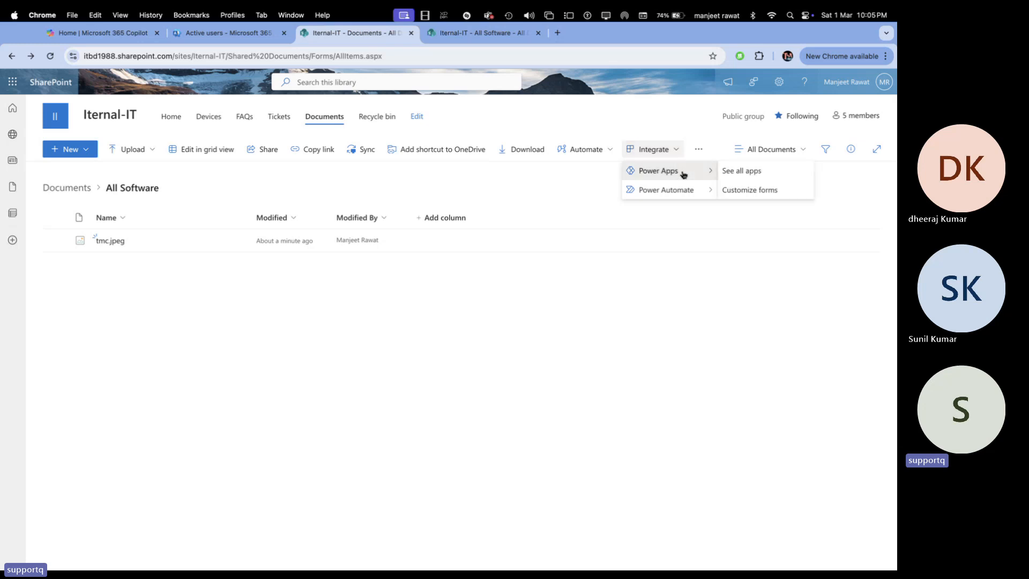
click(740, 171)
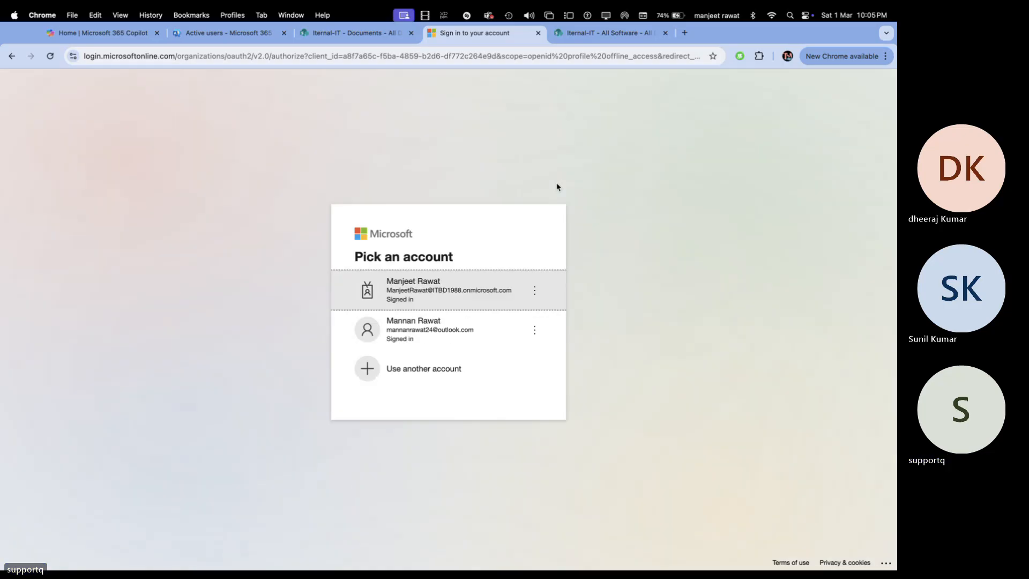
click(449, 292)
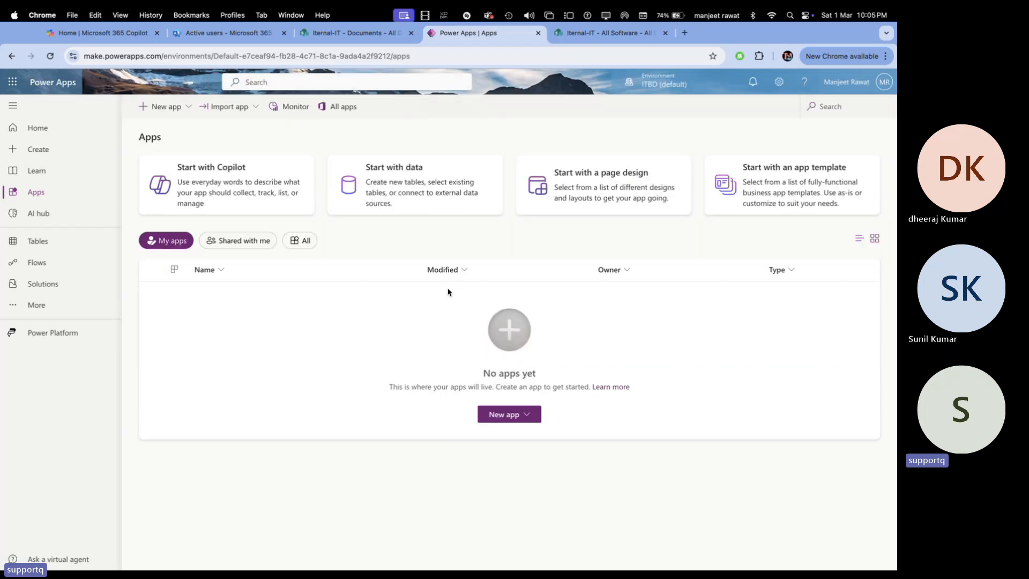
Check the list of all apps, start a new app with data, and create a free developer environment for it
click(526, 419)
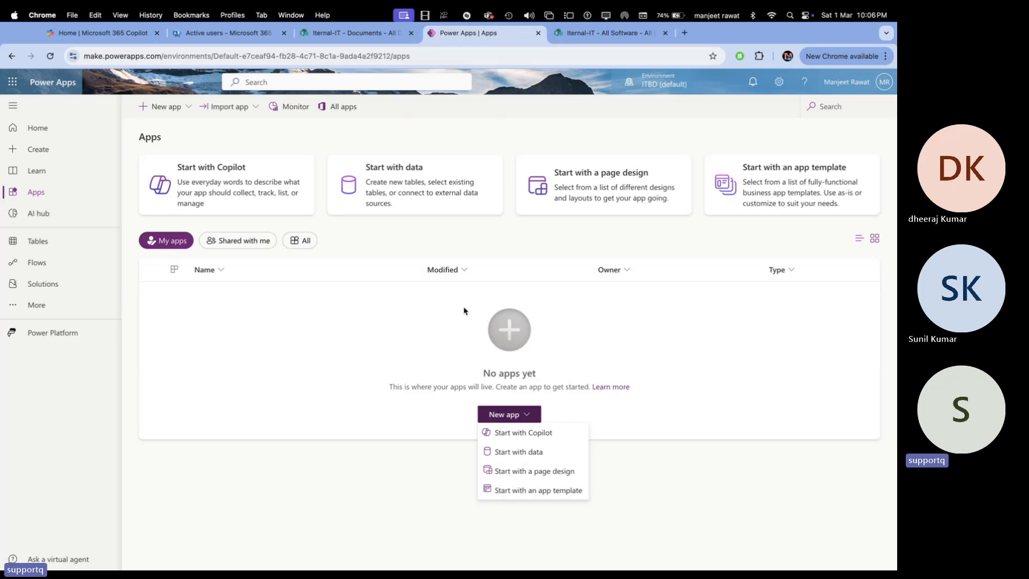
click(303, 240)
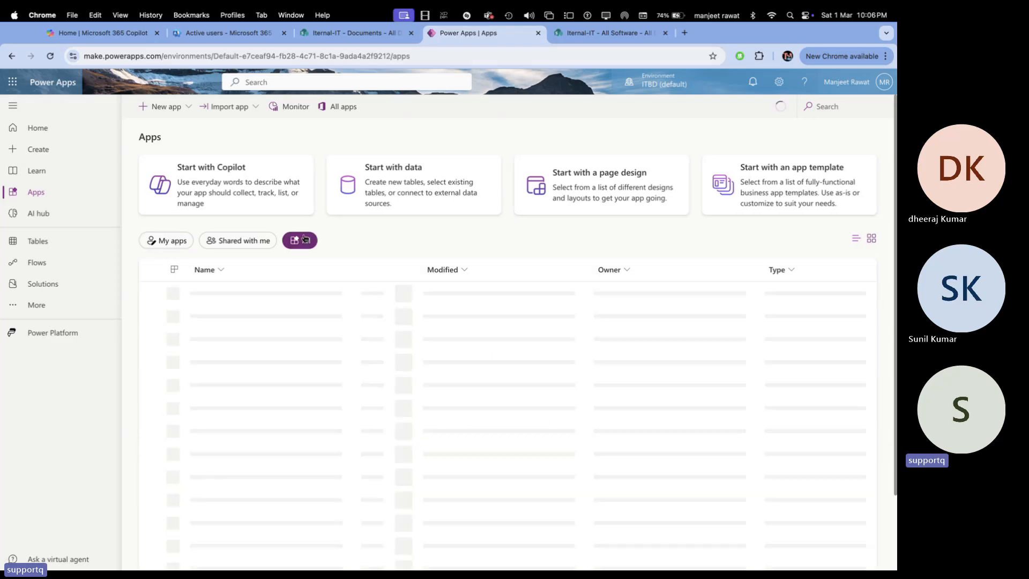
click(521, 419)
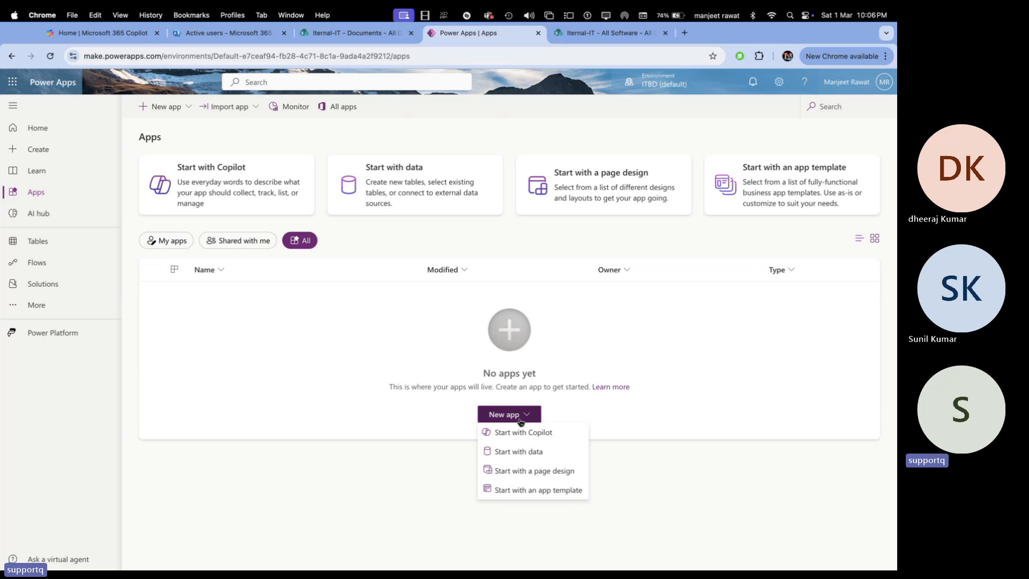
click(518, 455)
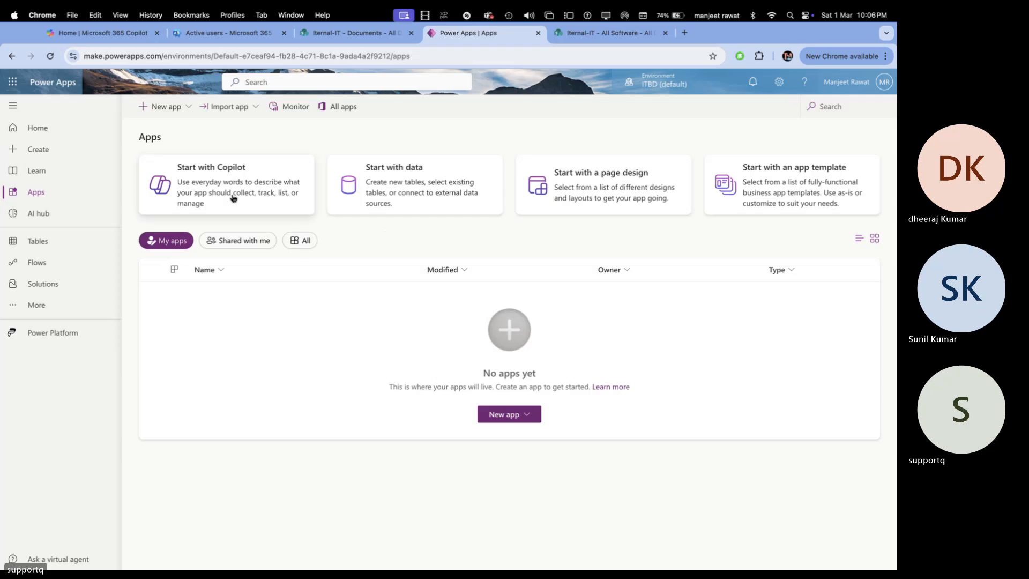
click(432, 194)
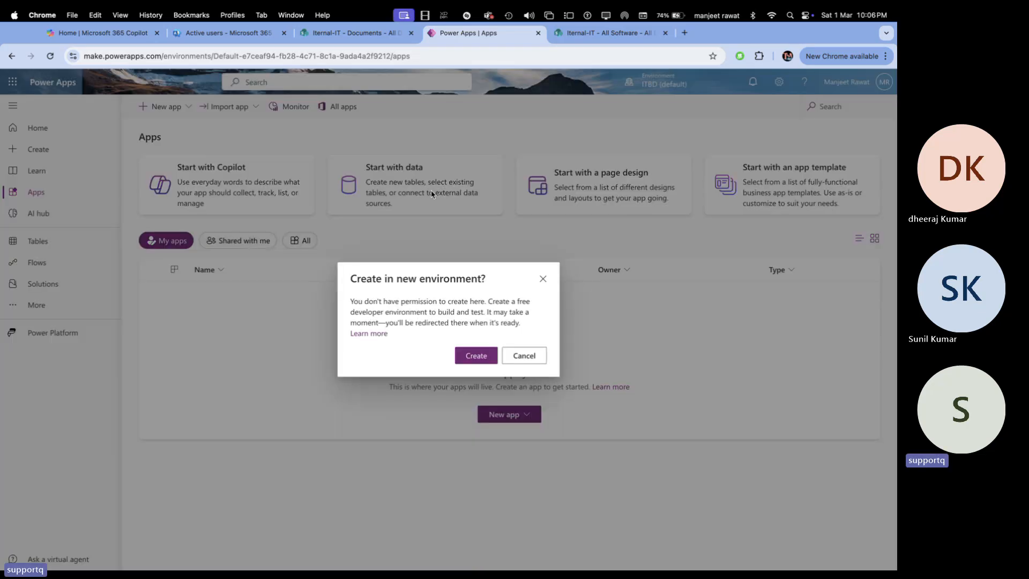
click(470, 355)
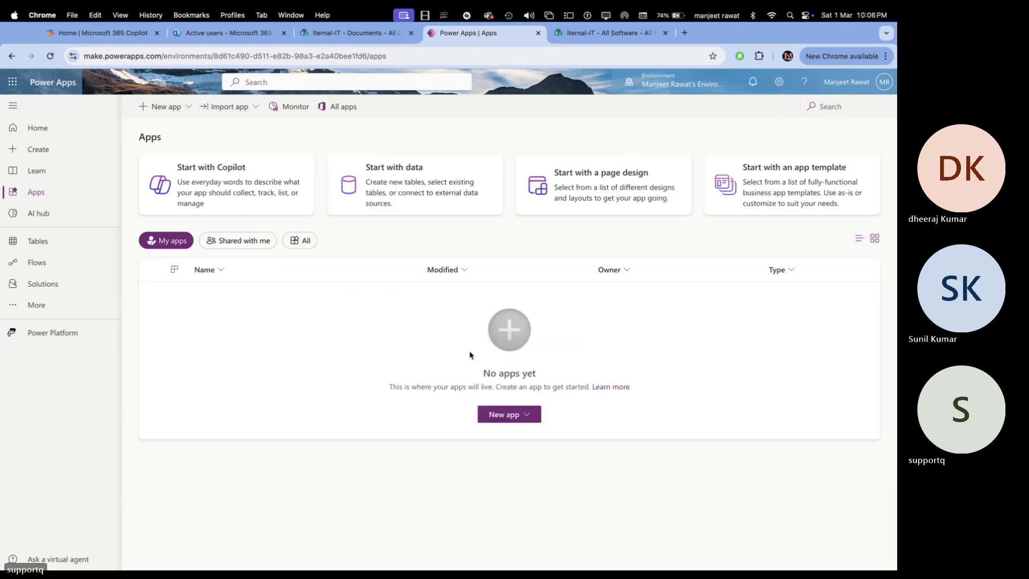
Start an app with data, view the options for creating new tables, and close Power Apps
click(407, 187)
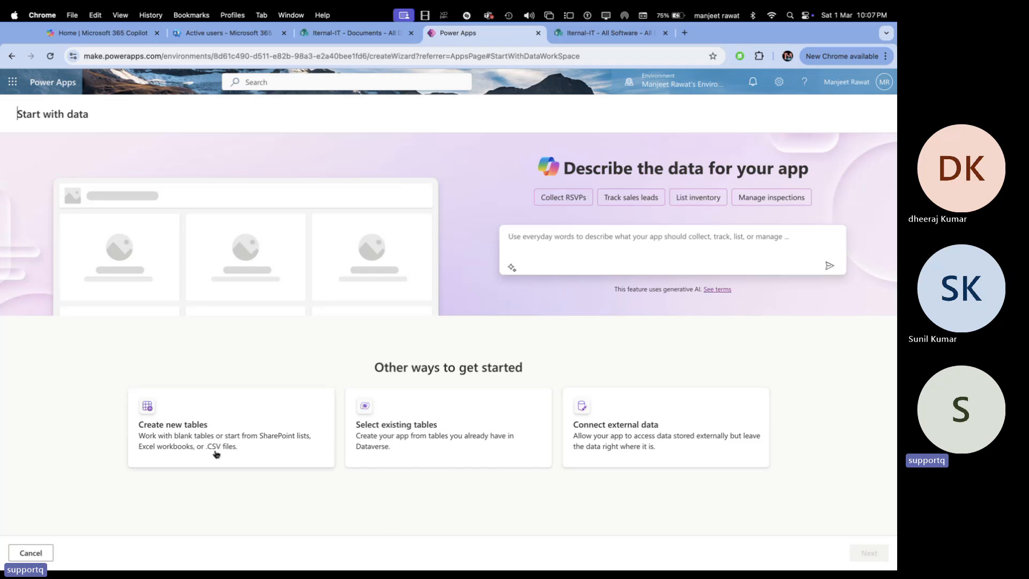
click(154, 424)
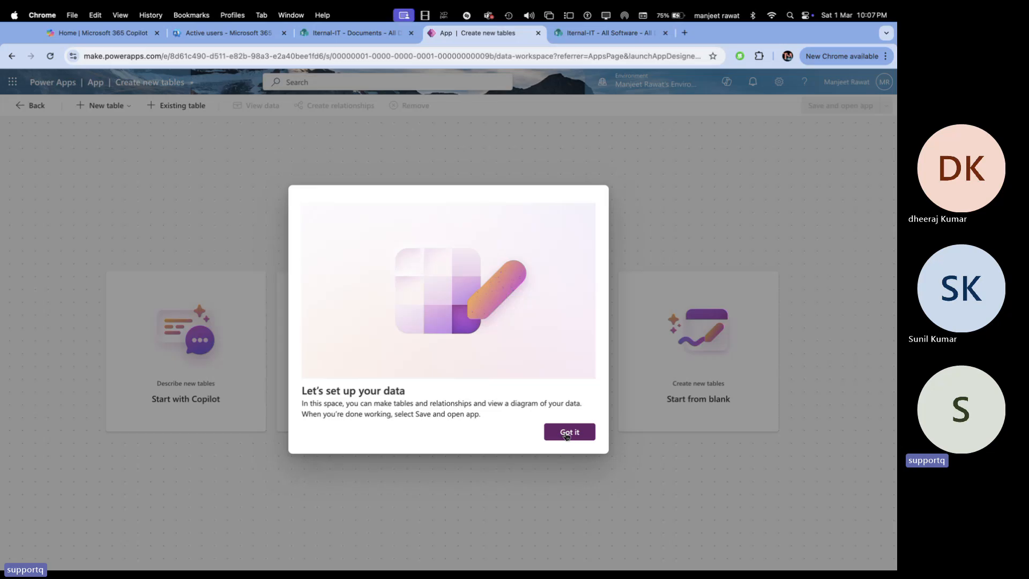
click(567, 435)
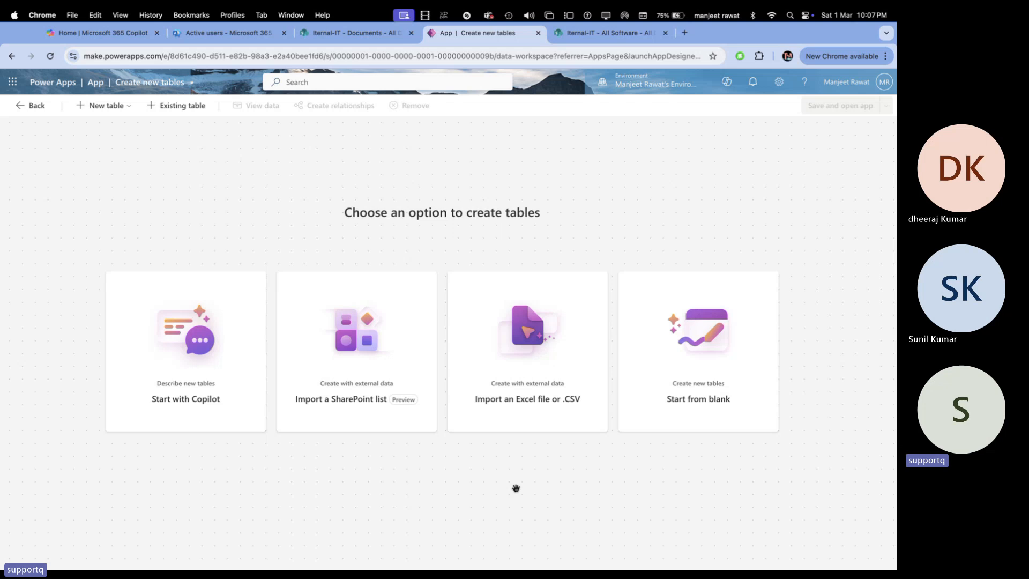
click(538, 34)
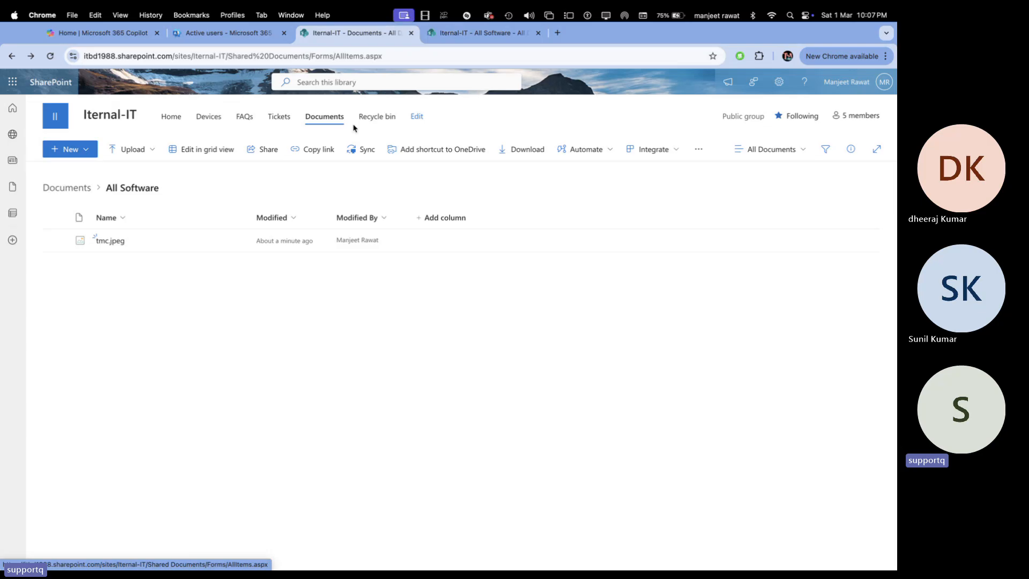
View the Iternal-IT site's Recycle bin and open the ISO Image of OS folder in the Documents library
click(378, 116)
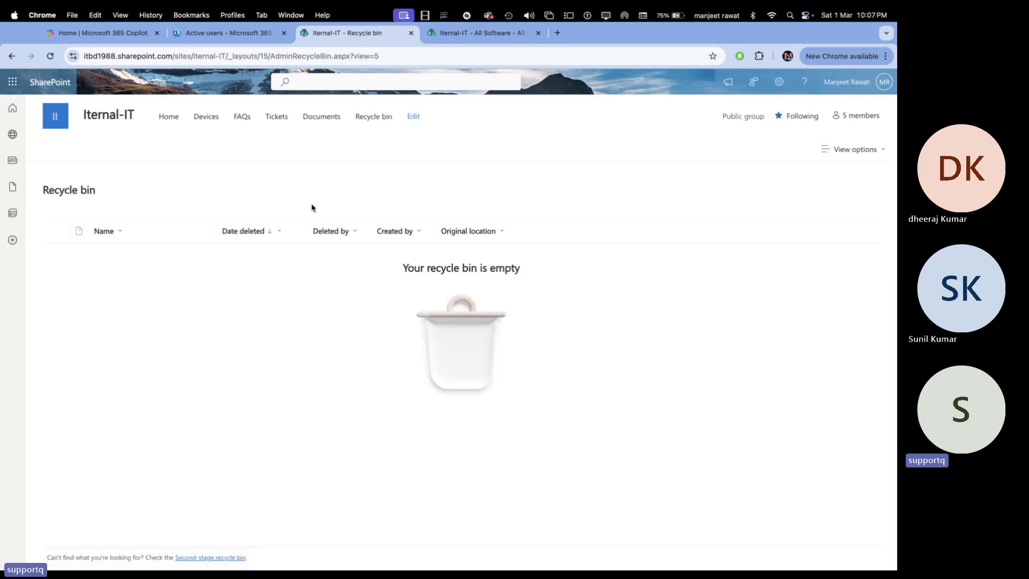
click(363, 117)
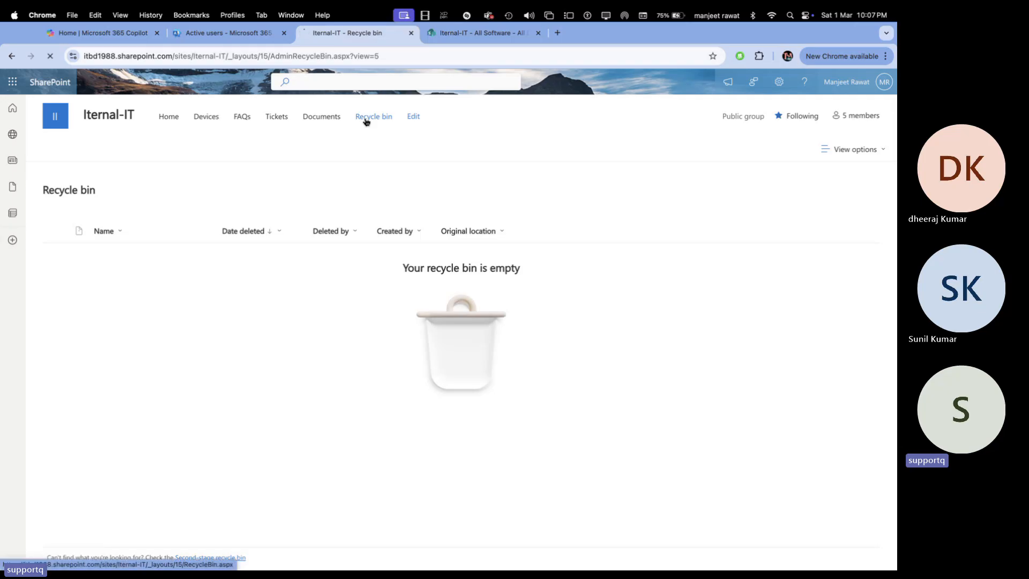
click(319, 119)
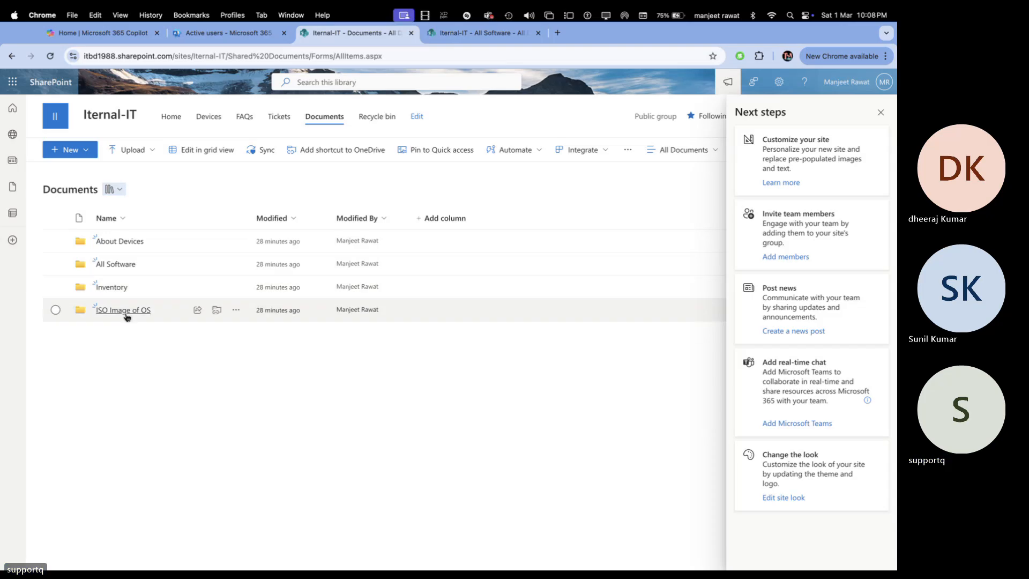
double_click(125, 314)
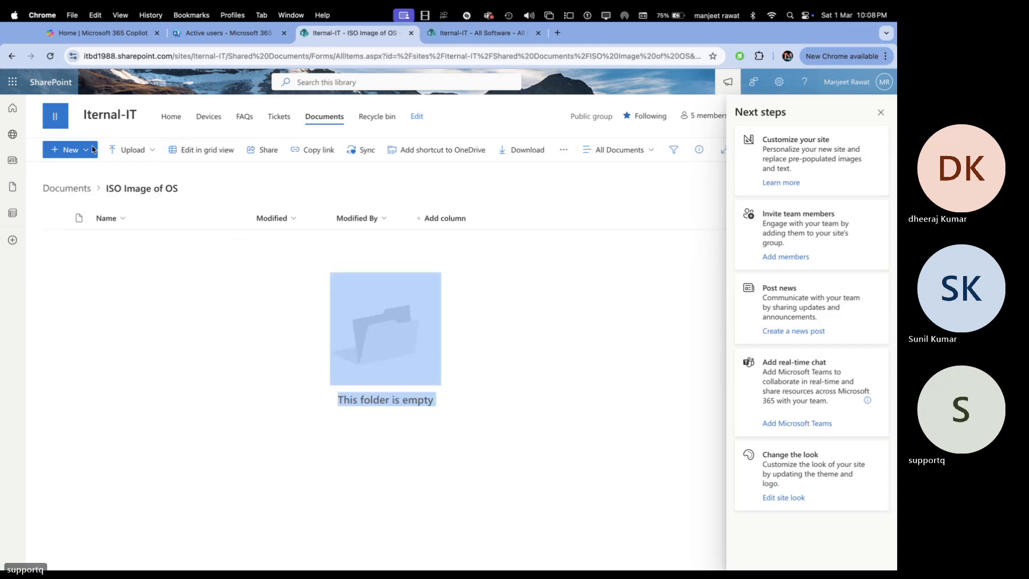
Return to the Documents library and check the contents of the About Devices folder
click(11, 56)
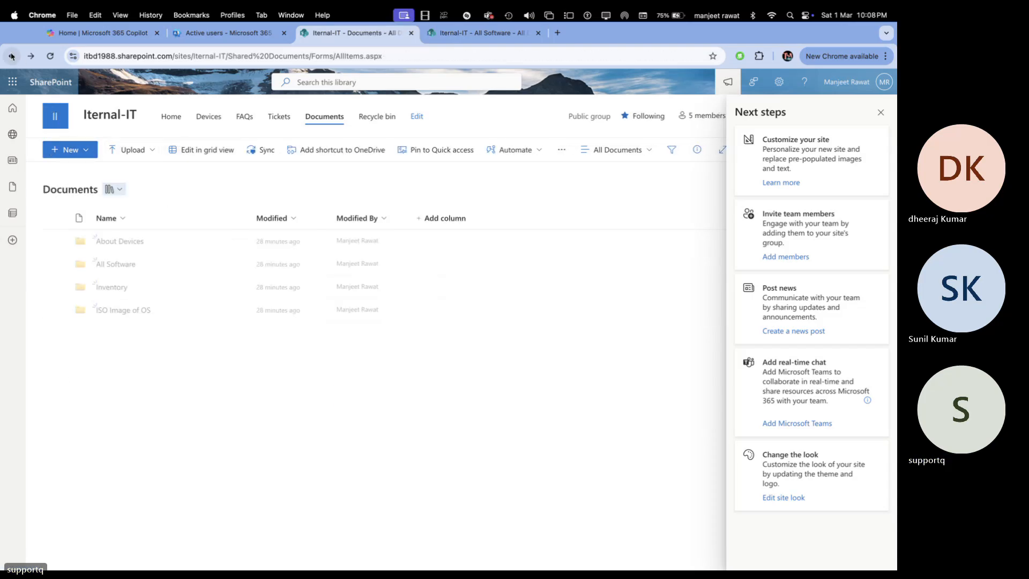
double_click(121, 242)
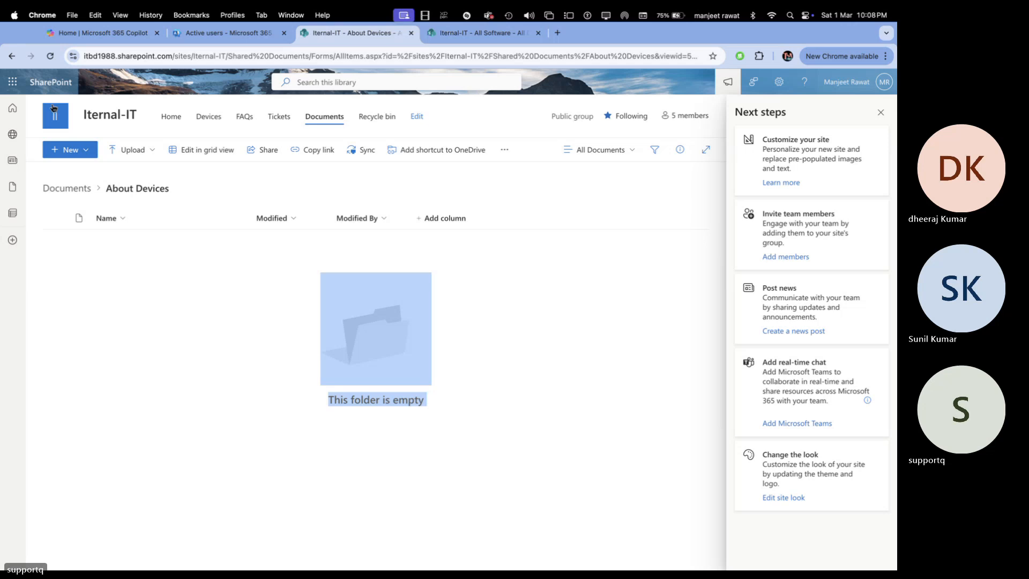
click(11, 56)
Delete tmc.jpeg from the All Software folder
click(116, 265)
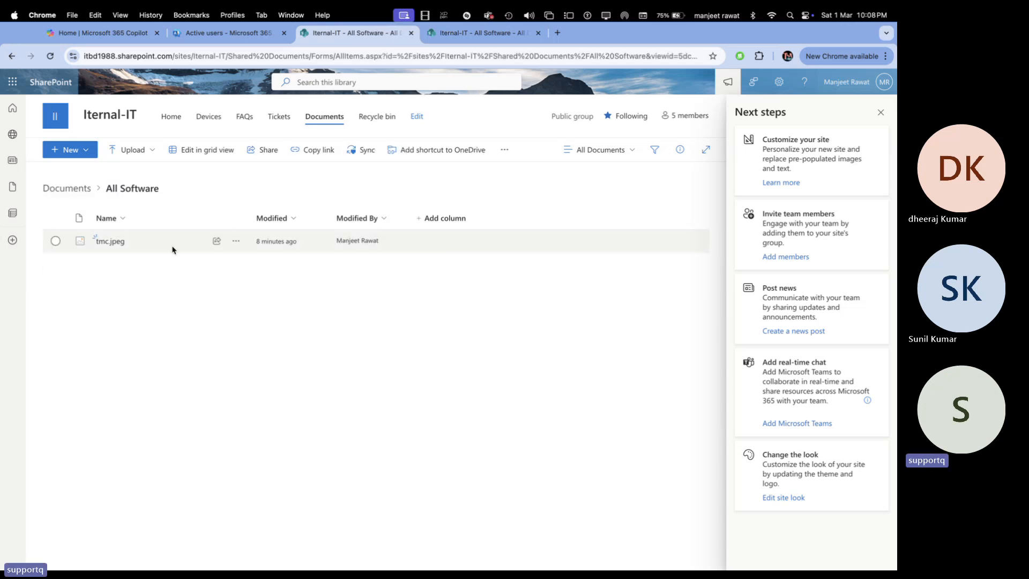
click(56, 242)
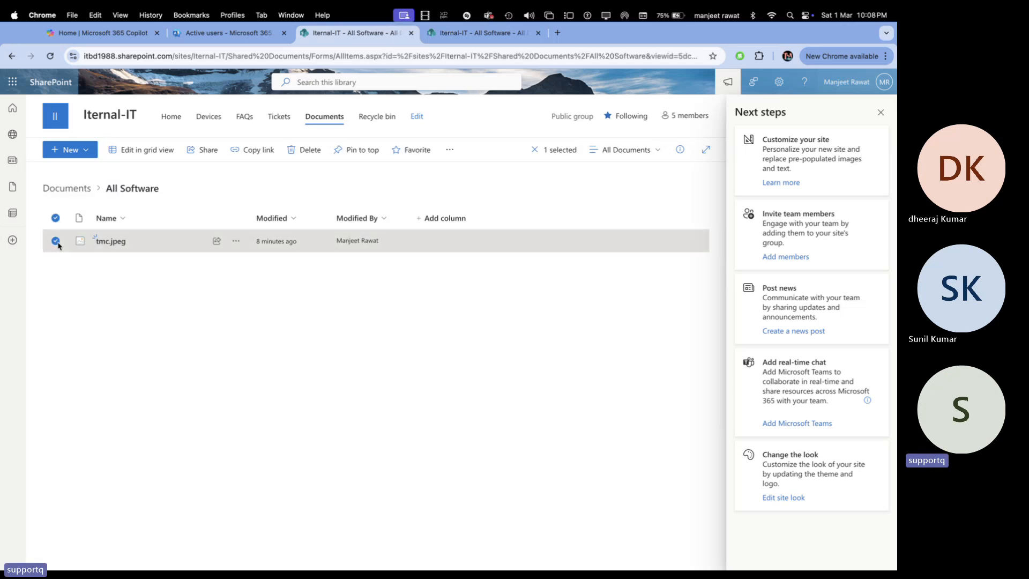
click(311, 151)
click(482, 362)
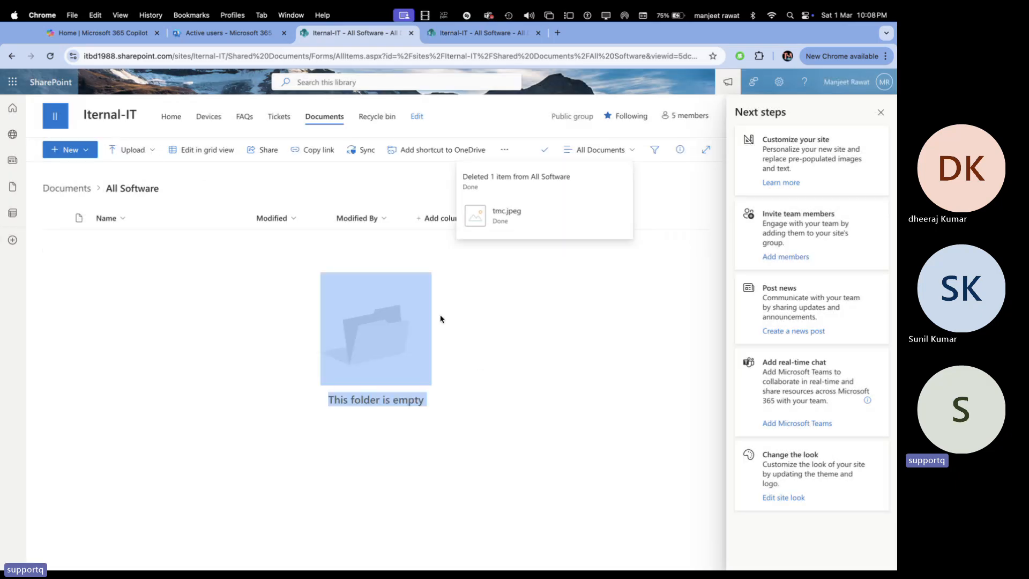
Select the deleted tmc.jpeg in the Recycle bin to view its restore option, and go back to the Documents library
click(378, 122)
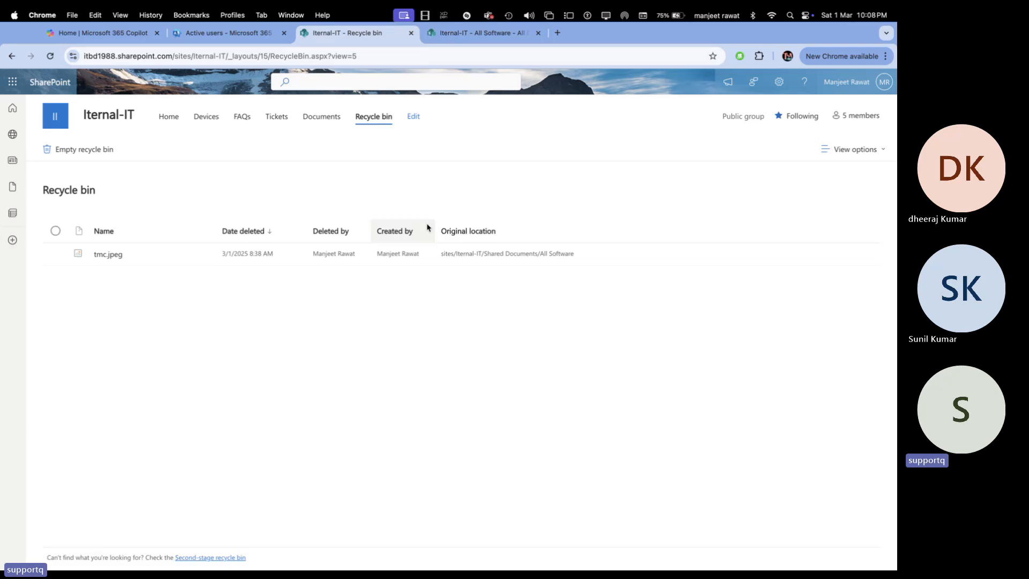
click(55, 254)
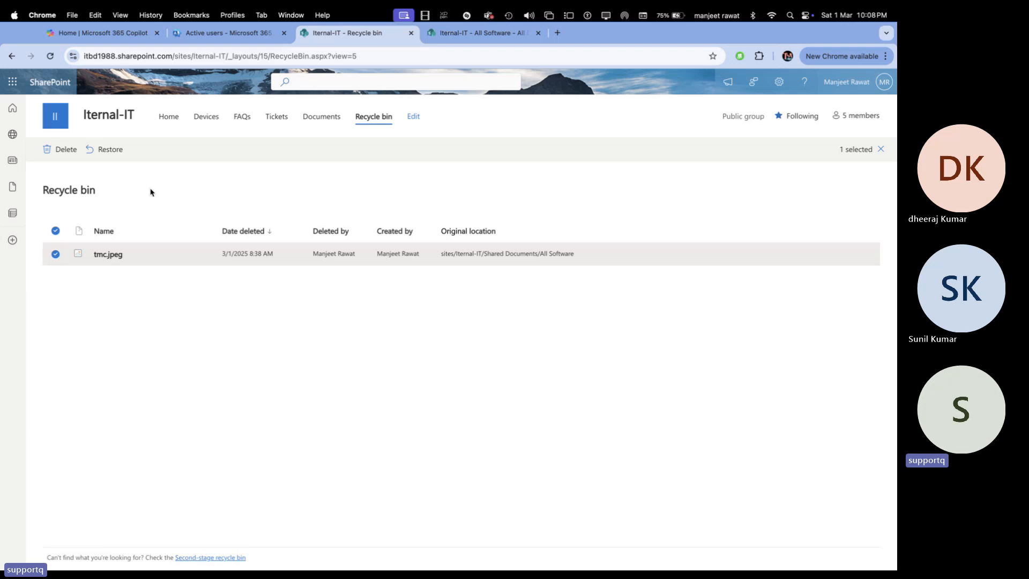
click(414, 116)
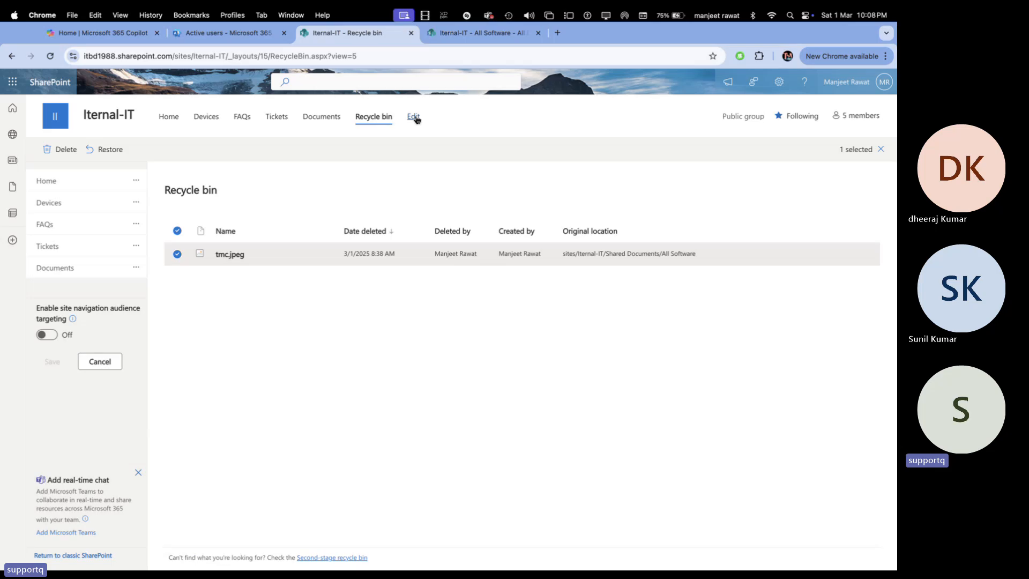
click(308, 117)
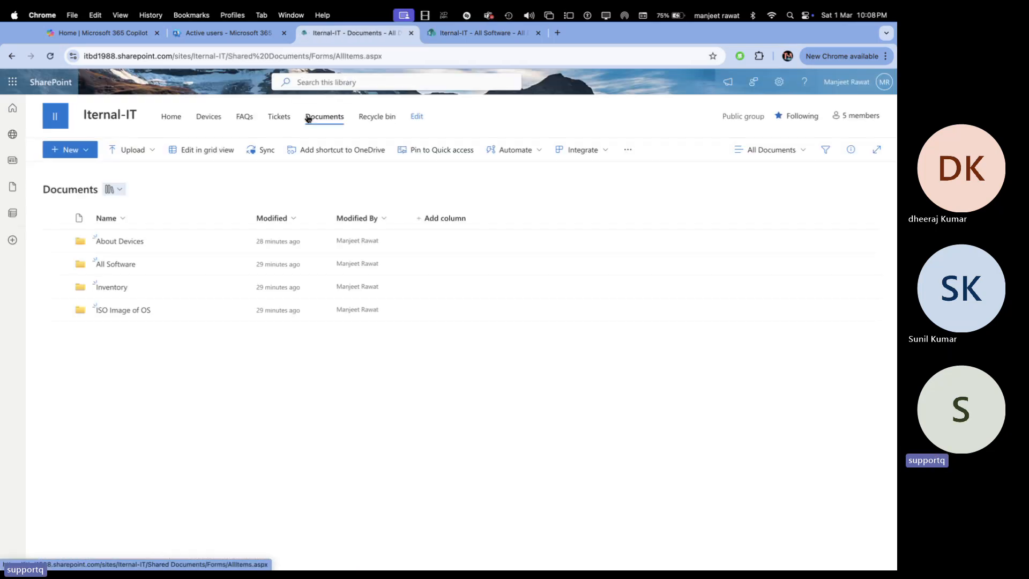
Add a blank item to the Tickets list and look over its Issue, Priority and Assigned to fields
click(277, 122)
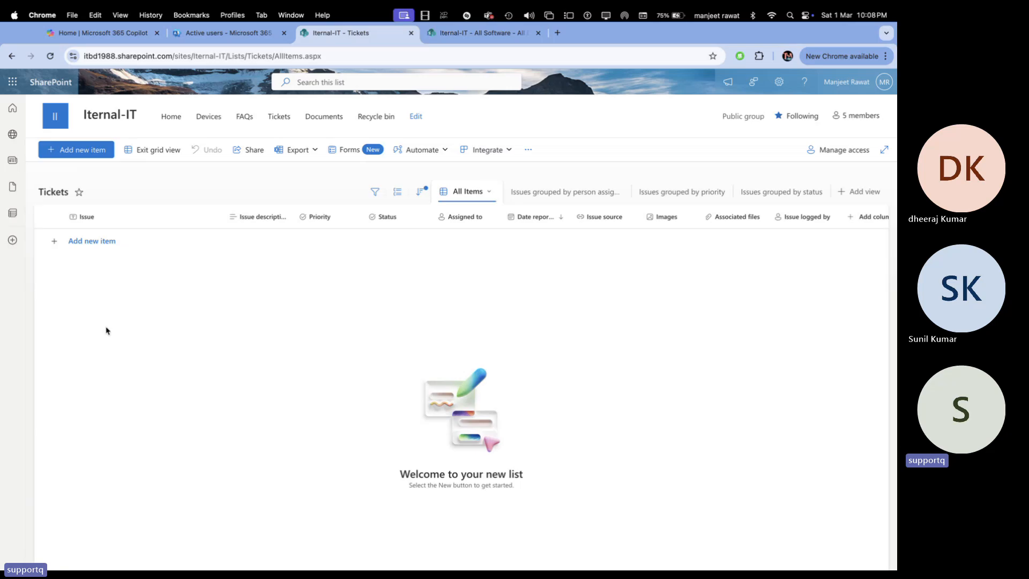
click(90, 241)
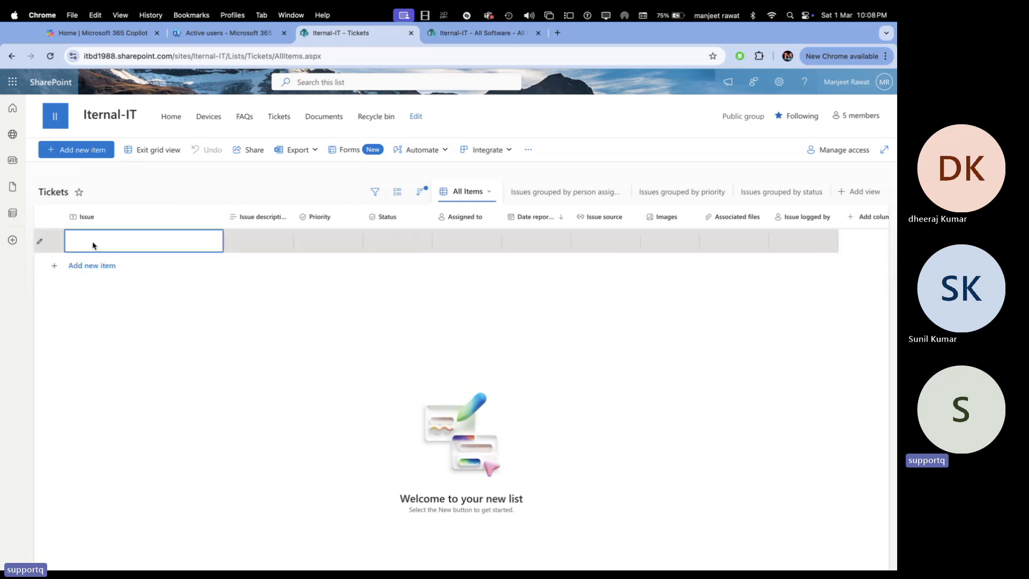
click(189, 251)
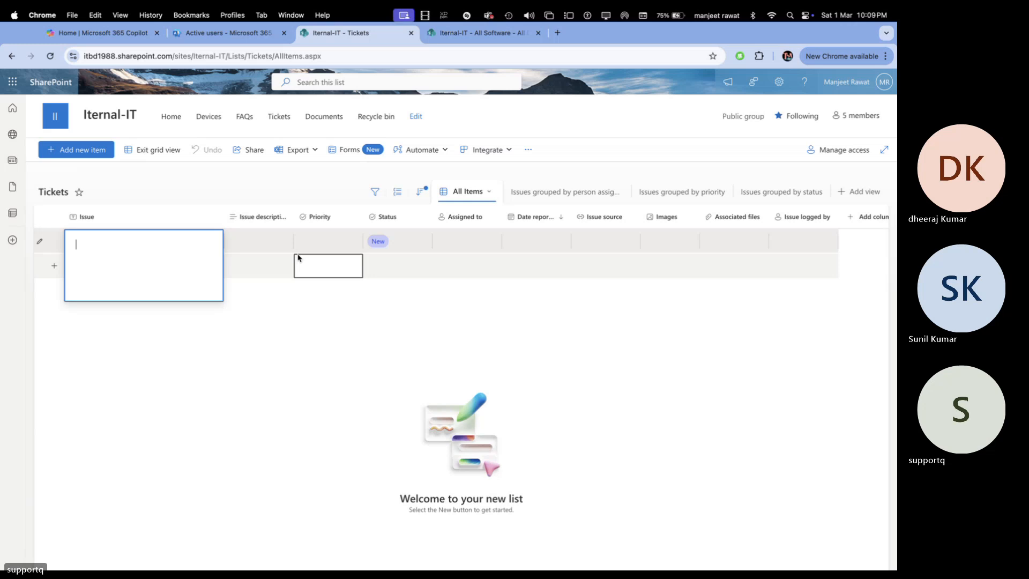
click(282, 243)
click(324, 242)
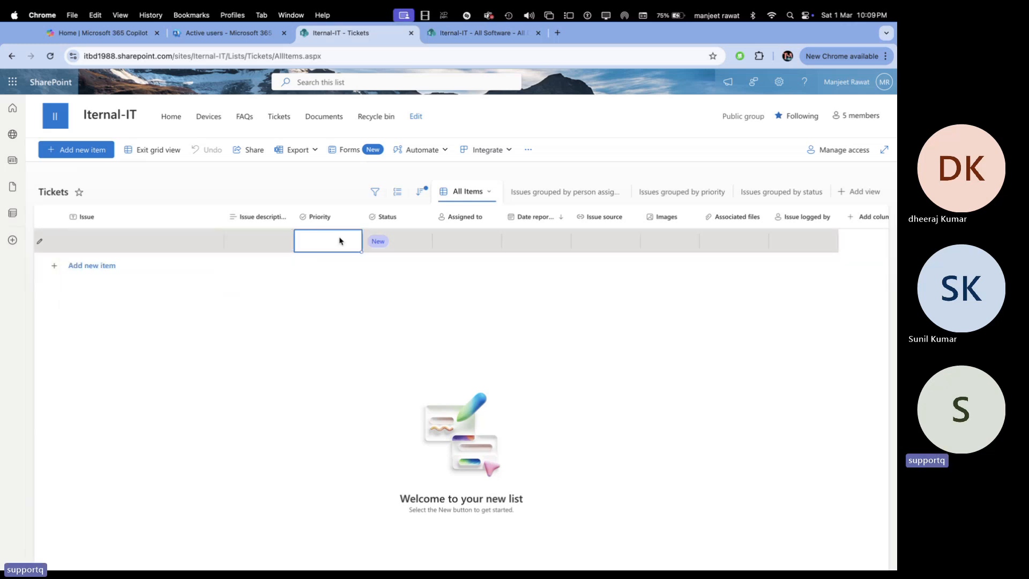
click(484, 236)
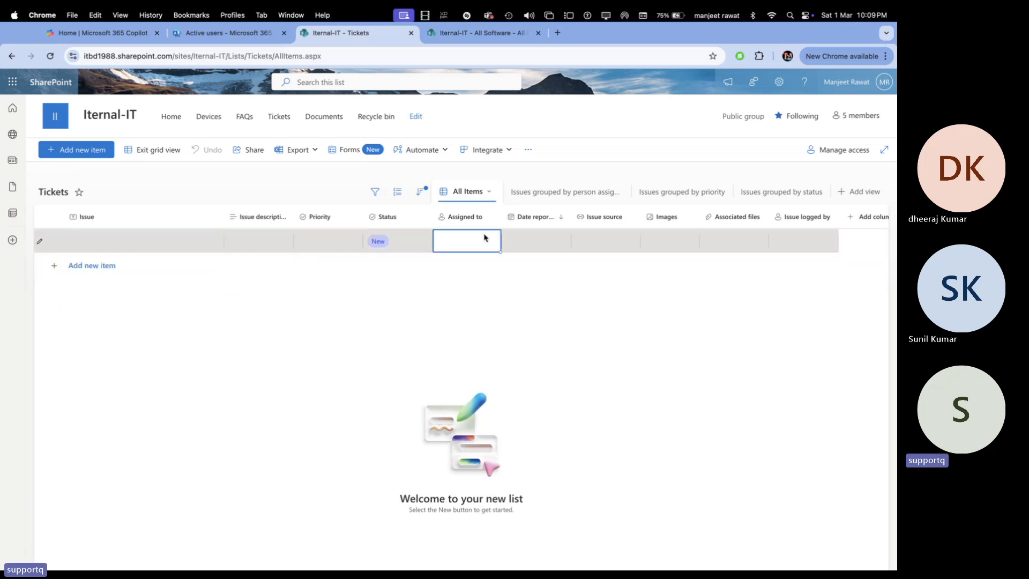
click(484, 217)
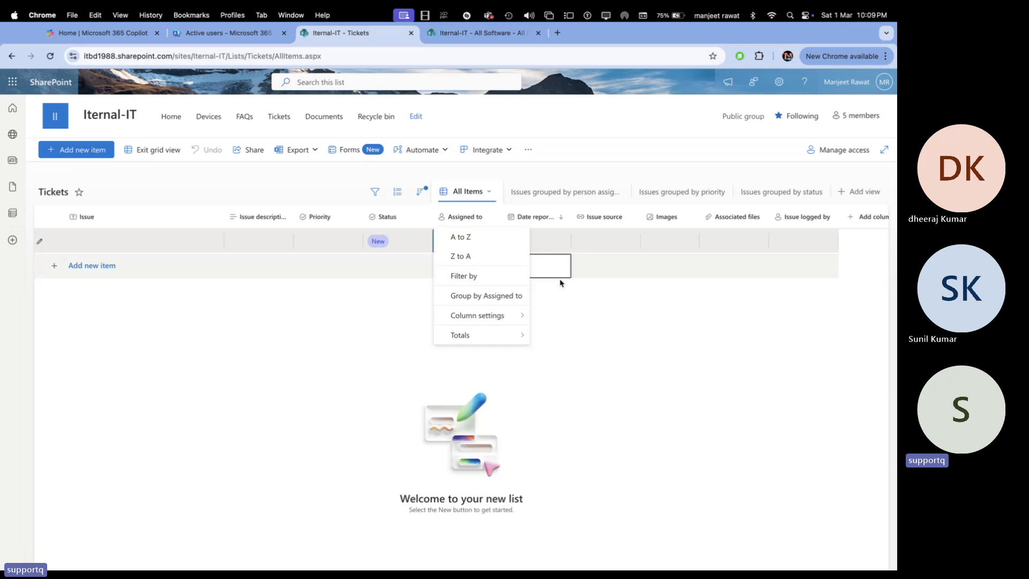
click(472, 248)
click(466, 244)
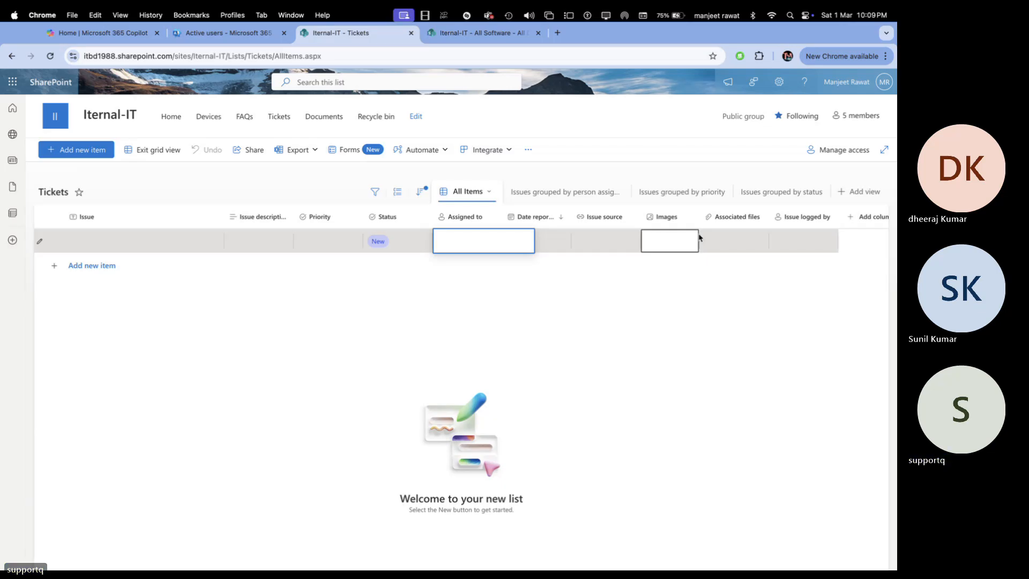
click(351, 319)
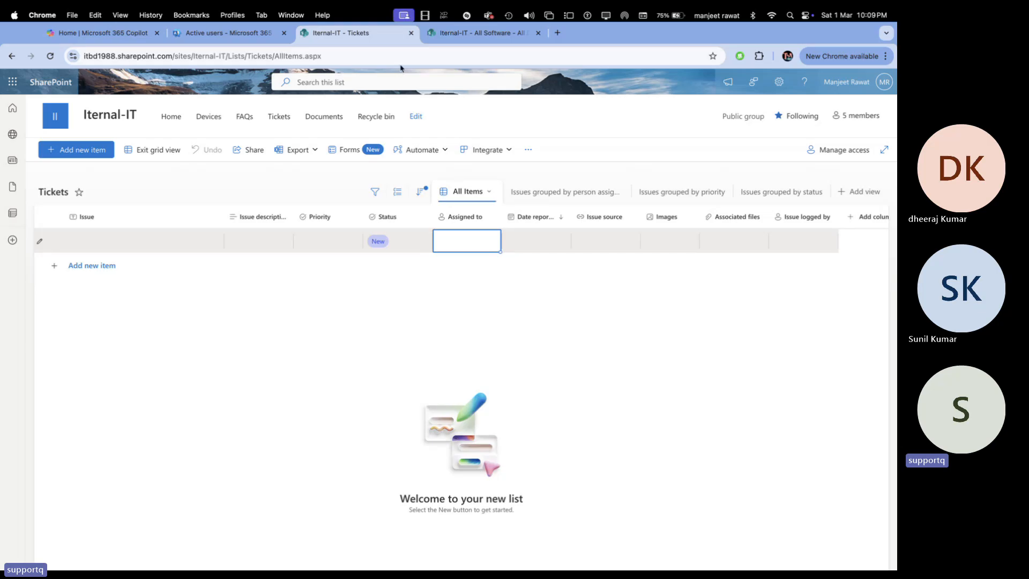
Switch to the Microsoft 365 admin center, open the SharePoint admin center from it, and look through the active sites
click(231, 34)
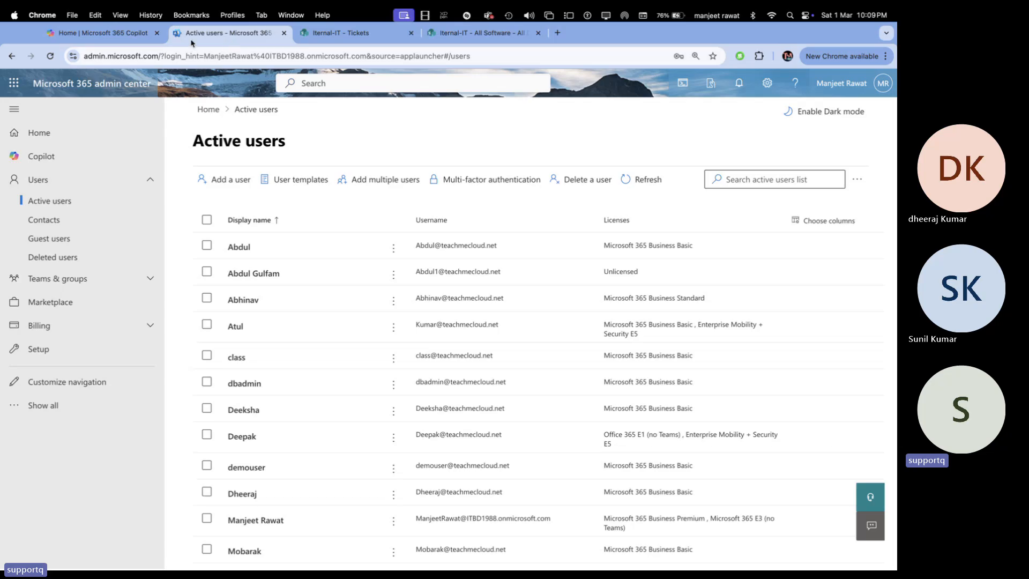
click(64, 405)
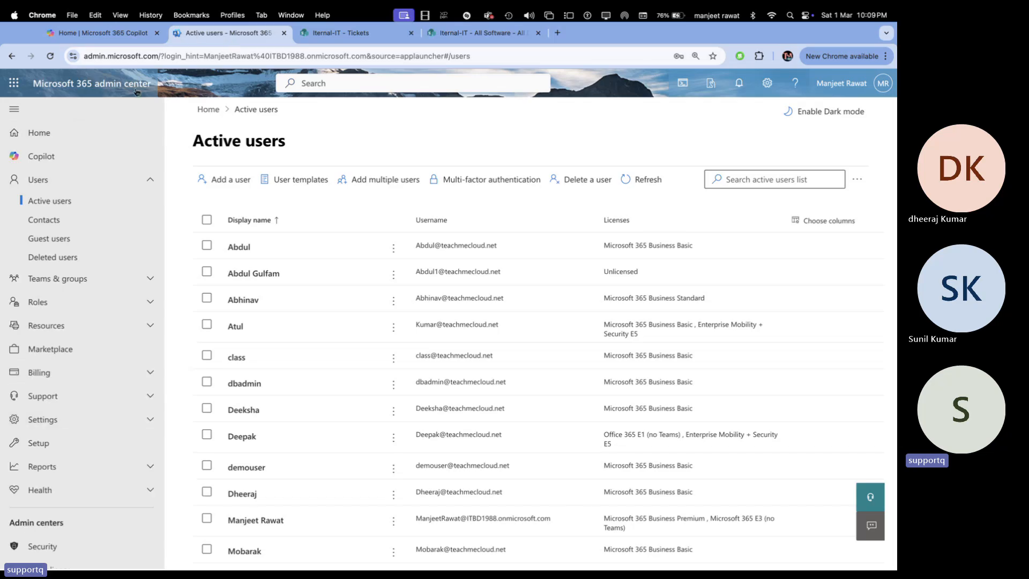
scroll(74, 359, down, 5)
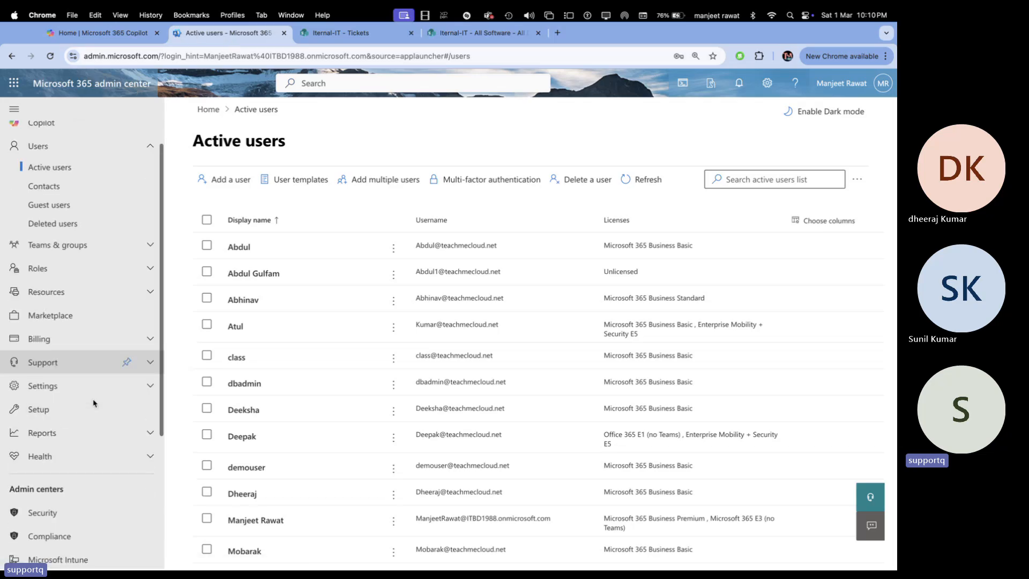
scroll(74, 359, down, 2)
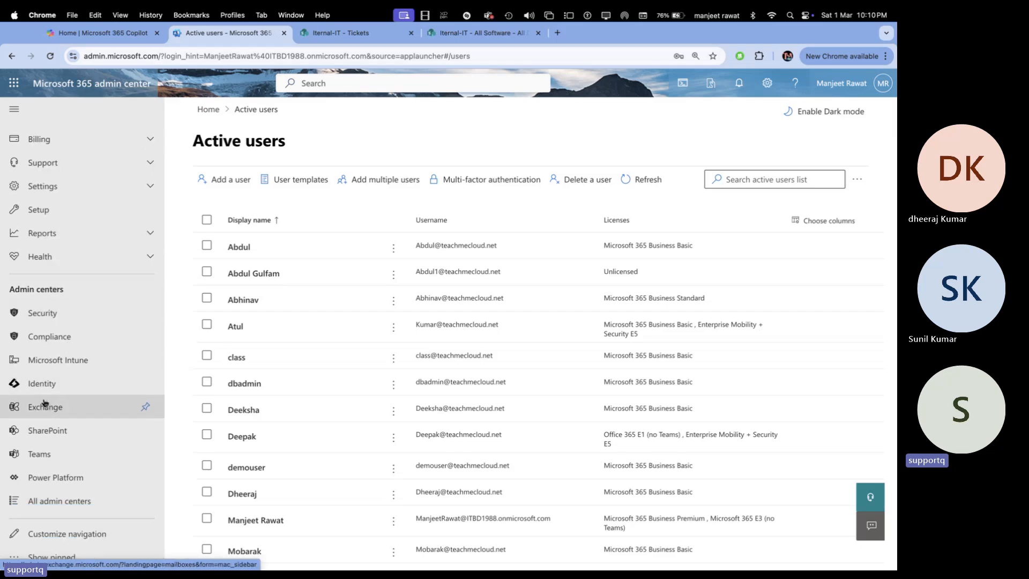
click(43, 431)
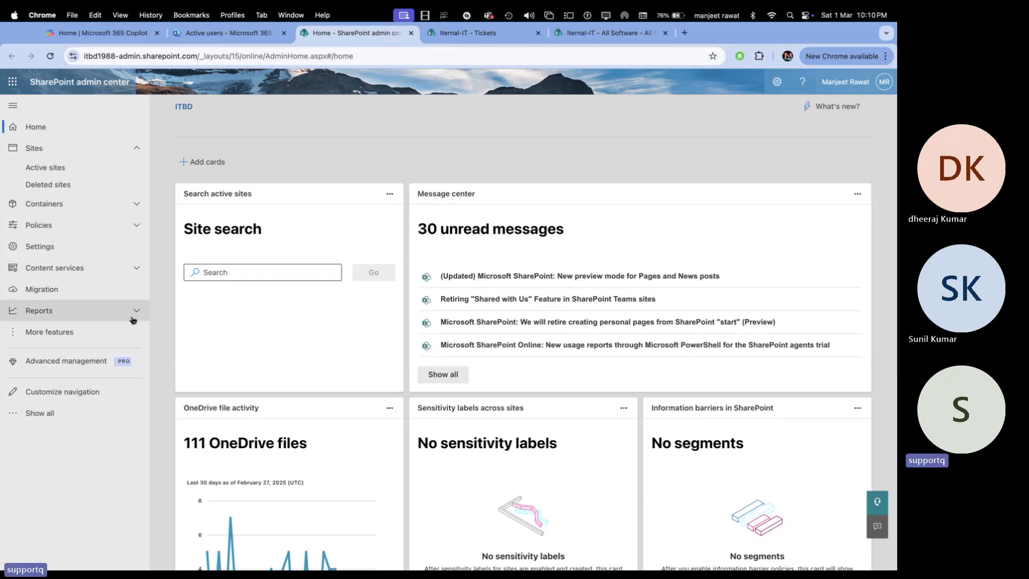
click(52, 169)
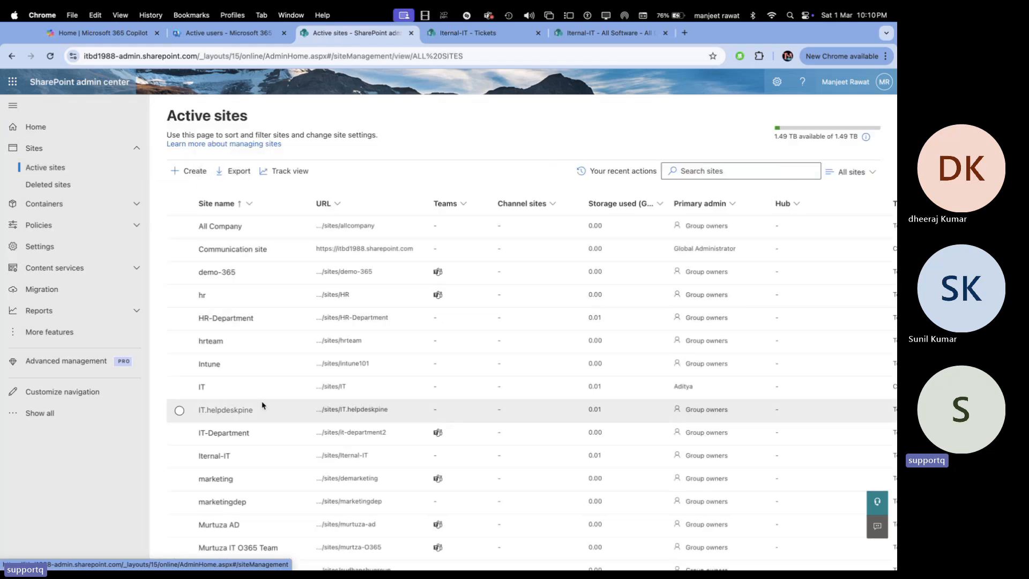
scroll(263, 405, down, 2)
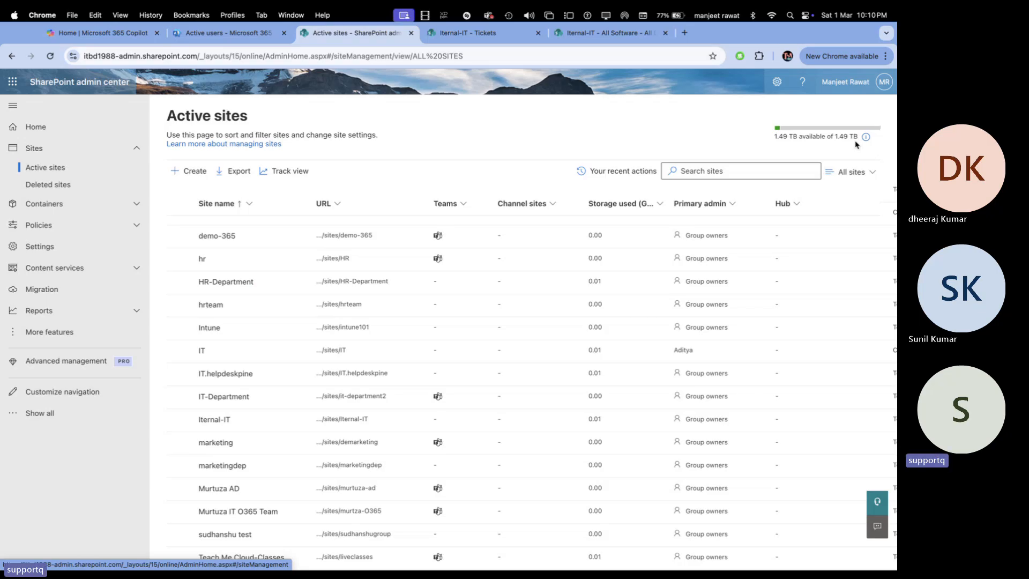
Open the Iternal-IT site's details and view the options for its storage limit without changing them
click(233, 423)
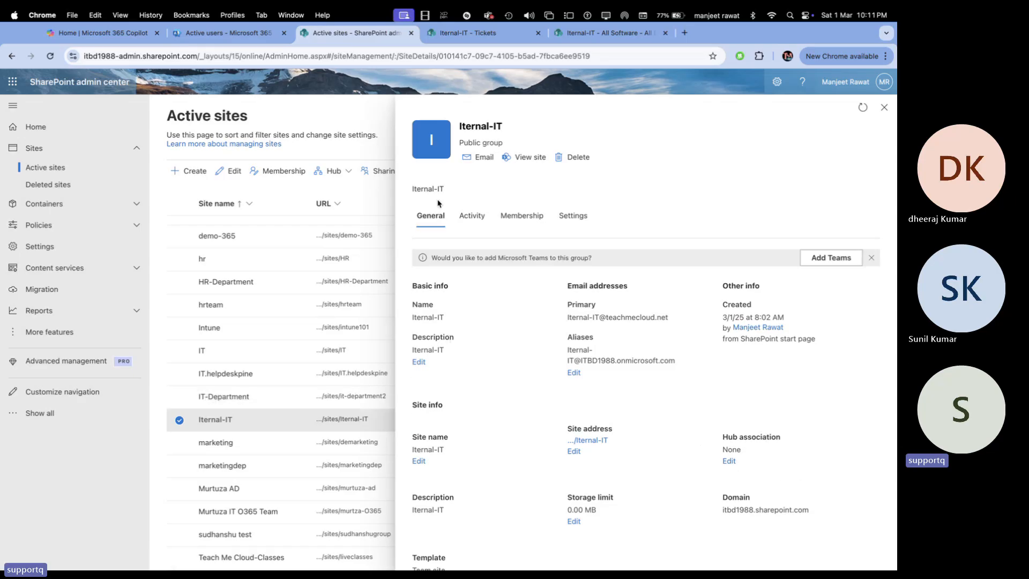
scroll(457, 380, down, 1)
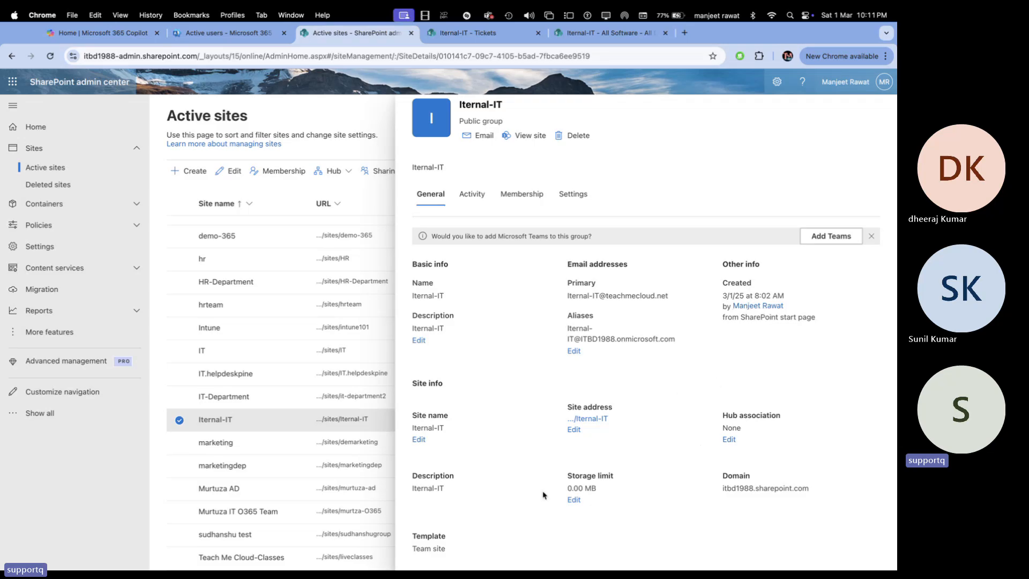
click(574, 499)
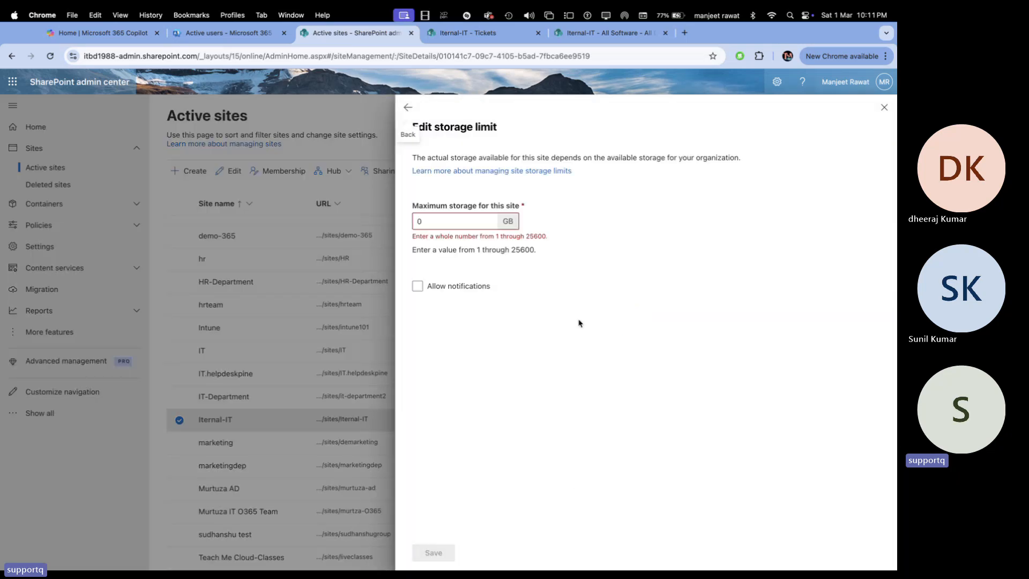
click(477, 286)
drag(454, 224, 400, 217)
click(408, 108)
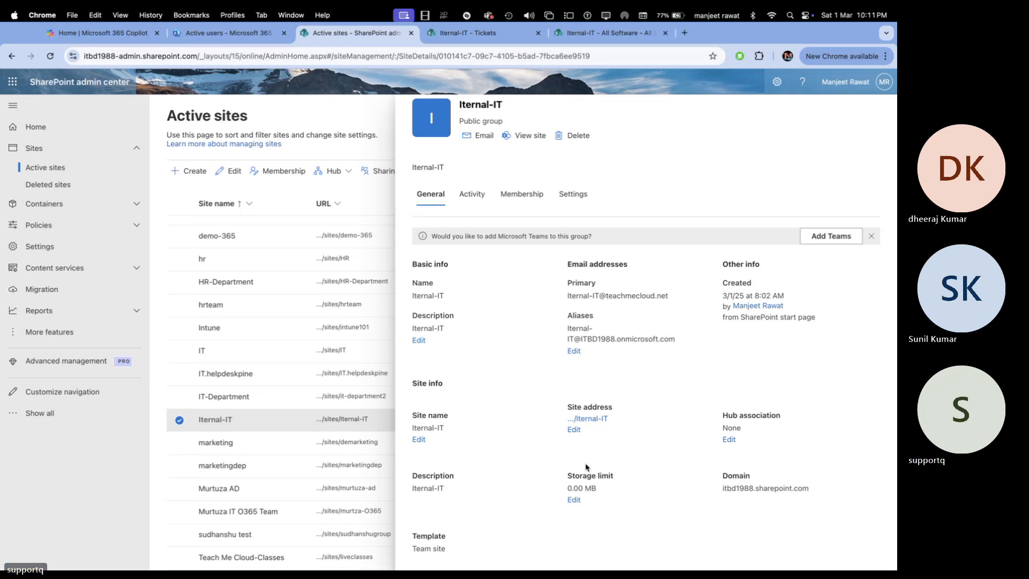
View the Iternal-IT site from its details, and review its activity and member list in the admin center
click(532, 140)
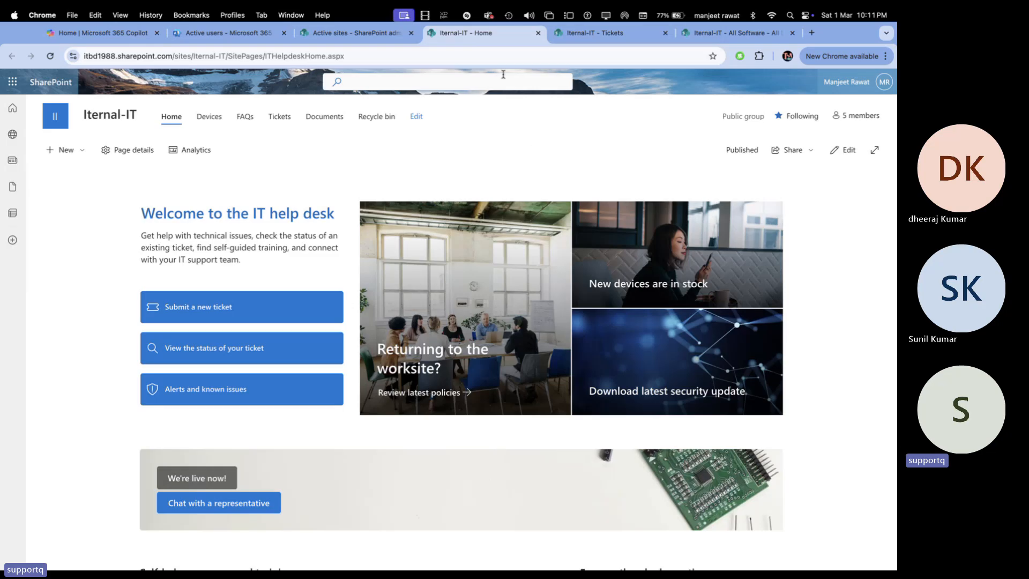
click(353, 33)
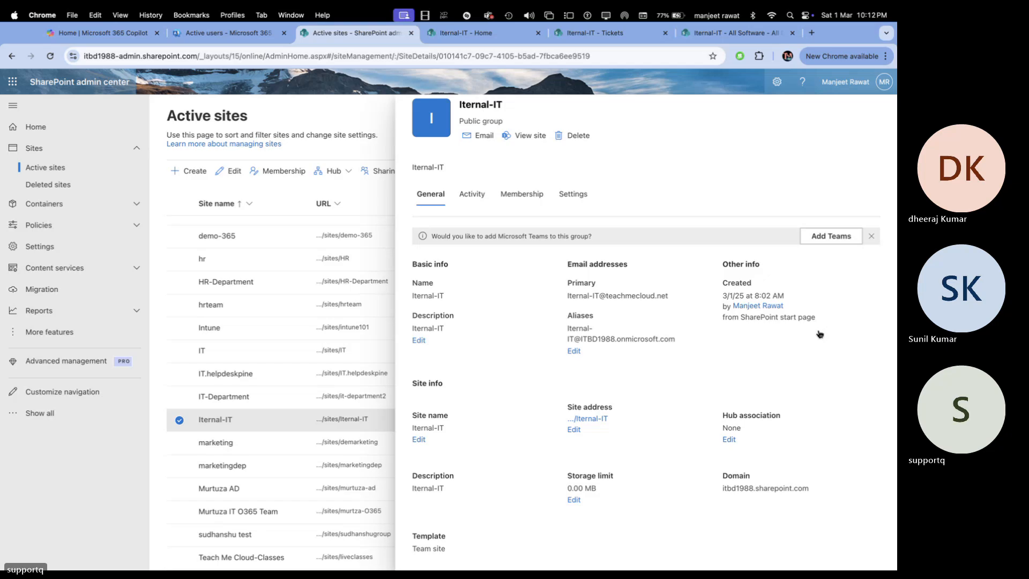
click(477, 201)
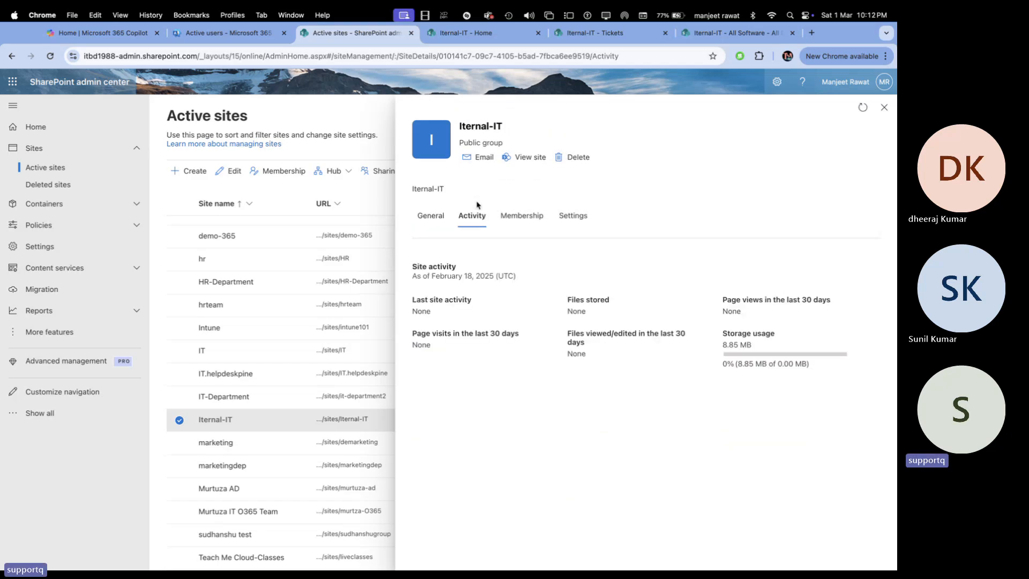
click(517, 217)
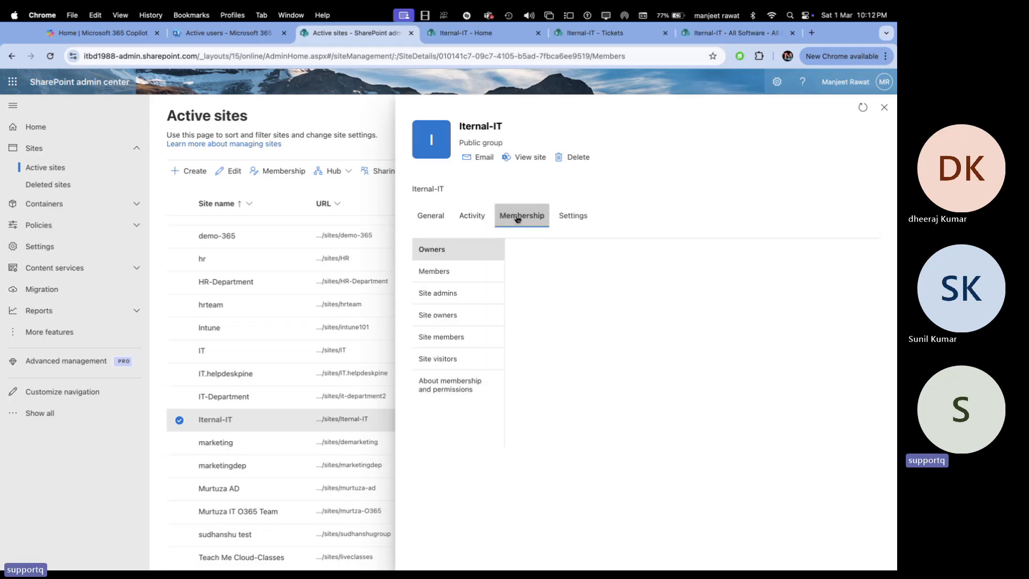
click(453, 278)
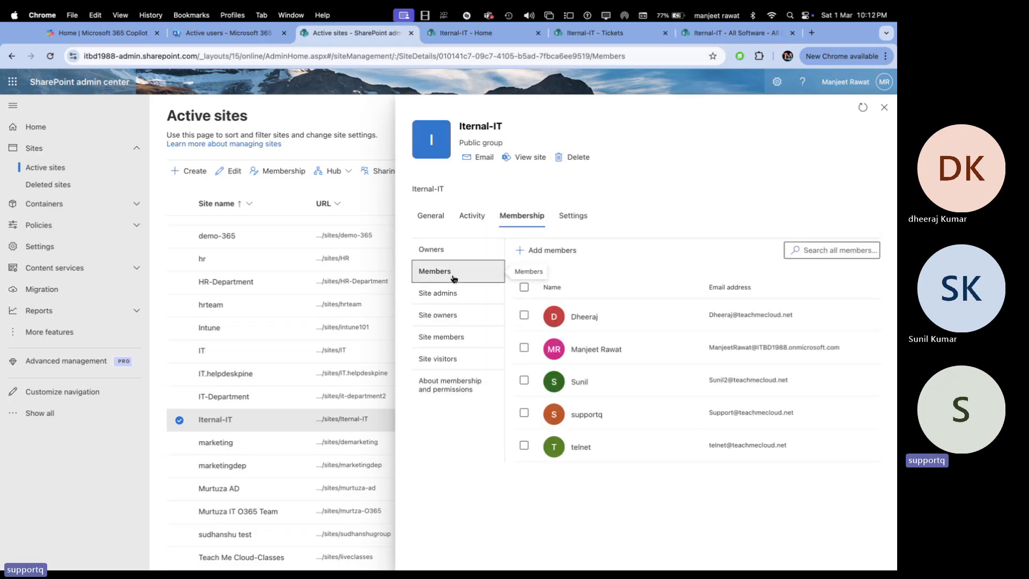
Enable letting people outside the organization email the team in the Iternal-IT site's settings
click(571, 221)
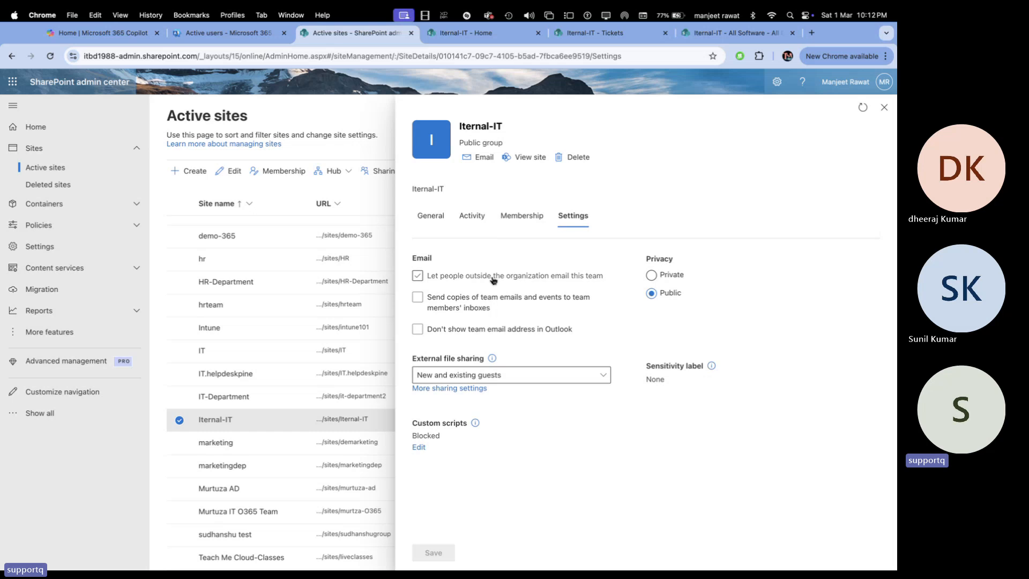
click(571, 279)
click(581, 281)
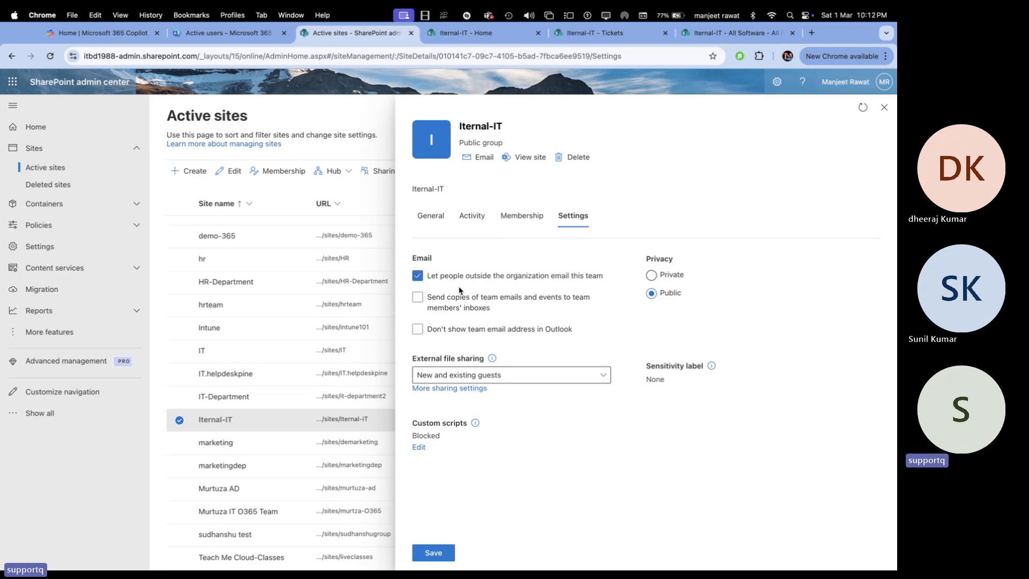
Save the changed settings of the Iternal-IT site and close its details
click(449, 309)
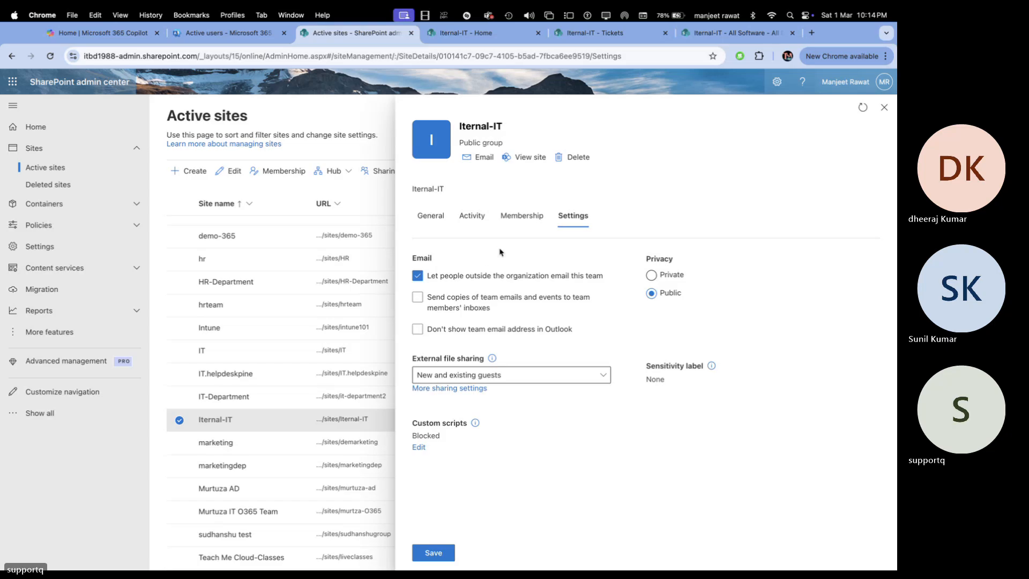
click(432, 552)
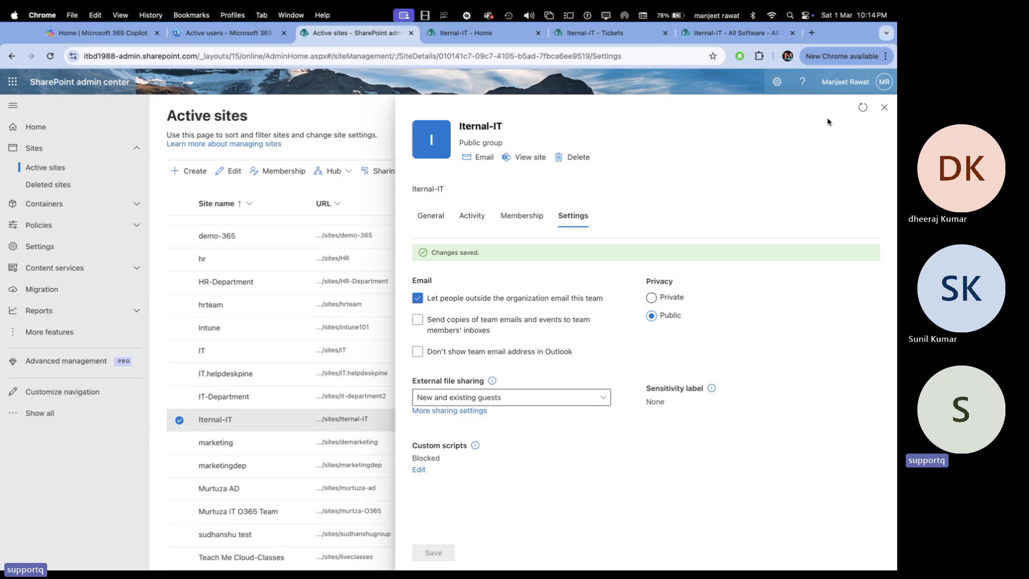
click(884, 108)
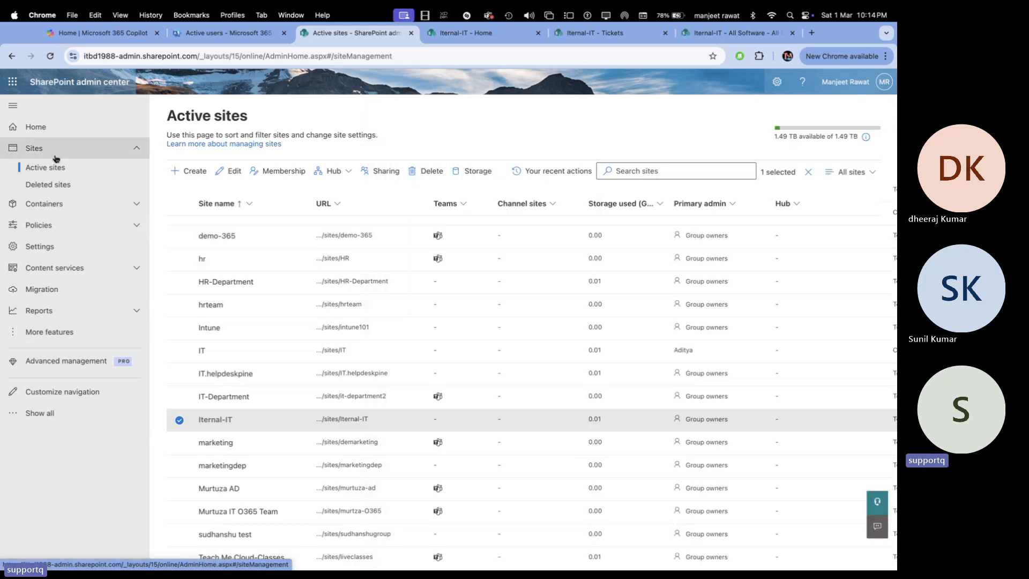
Review the deleted sites, selecting and deselecting them all, and view the active containers
click(61, 187)
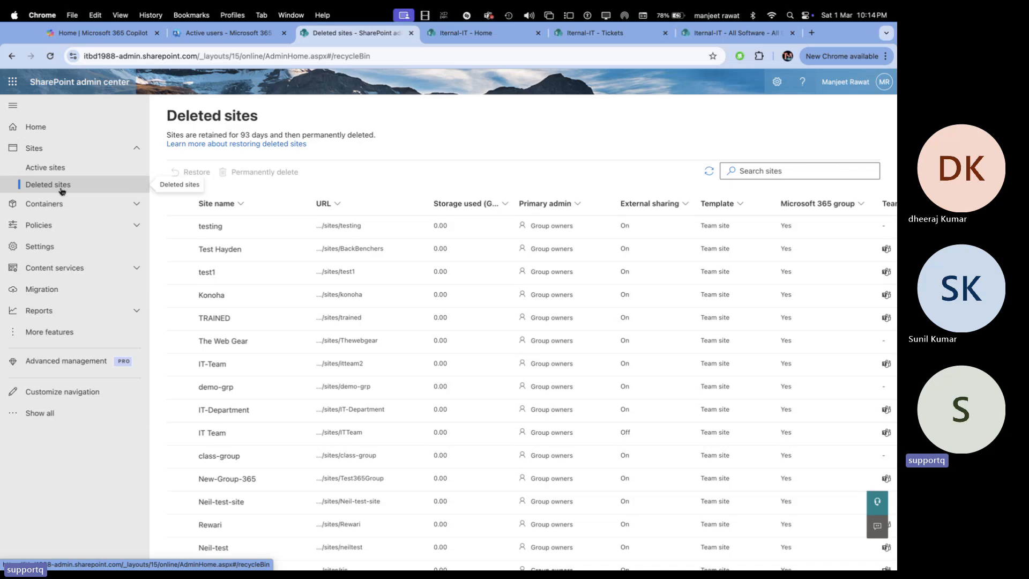
scroll(293, 459, down, 3)
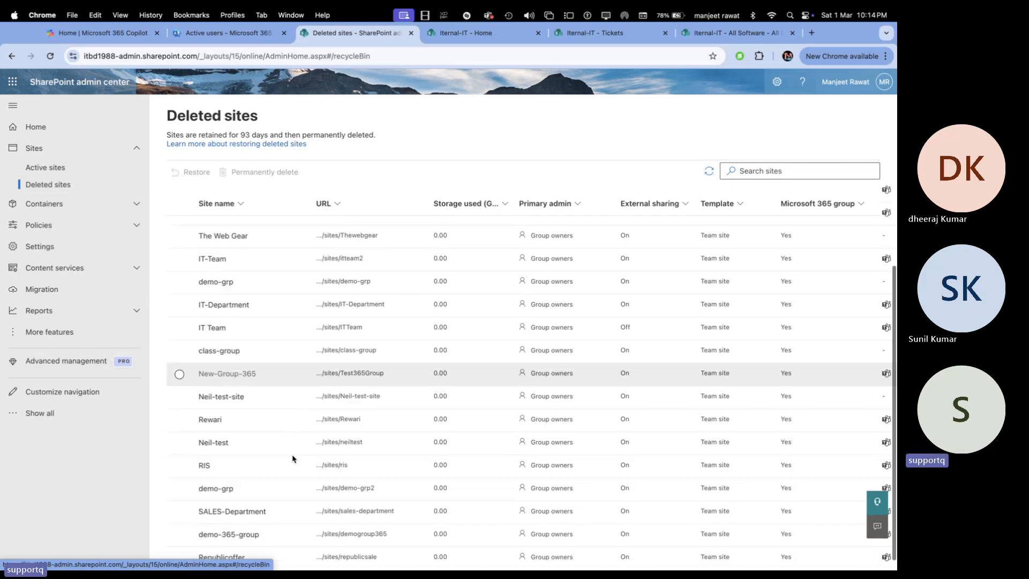
scroll(292, 458, up, 3)
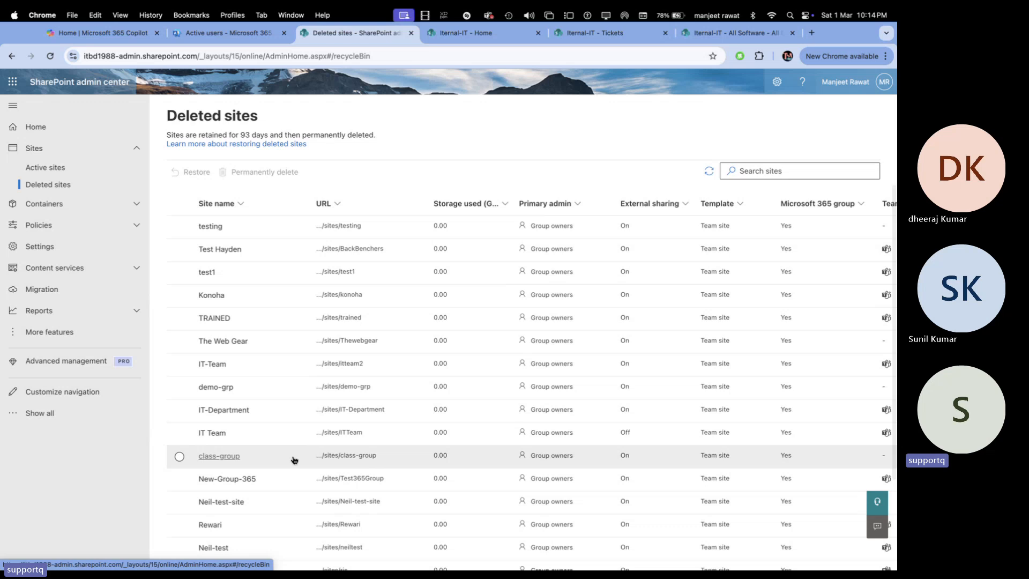
click(179, 203)
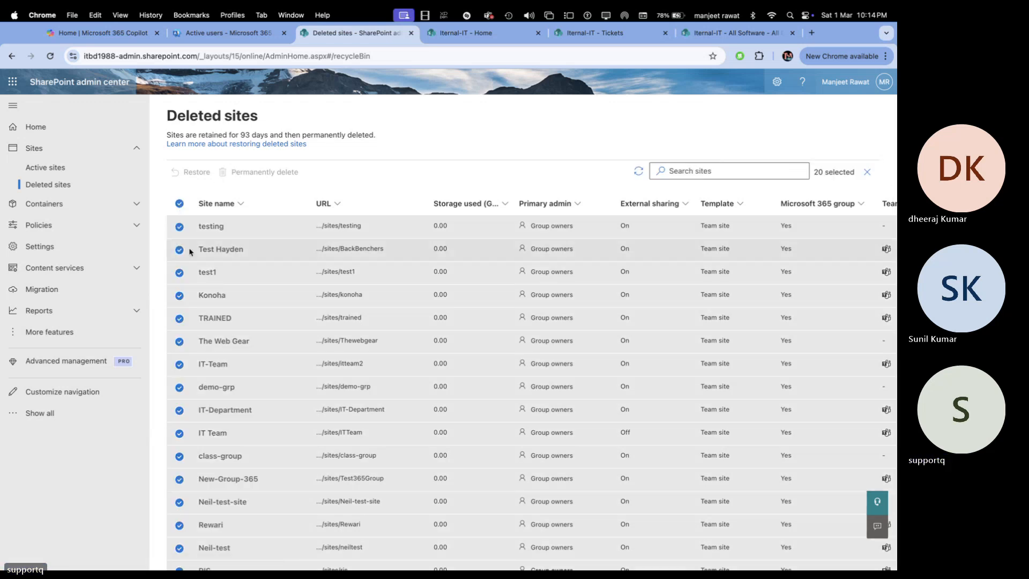
click(179, 204)
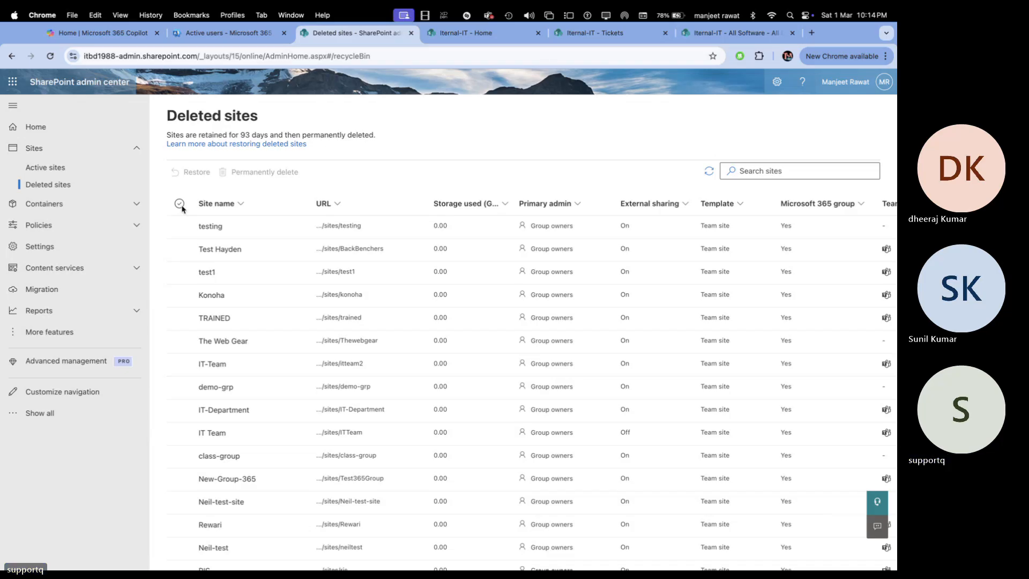
click(60, 211)
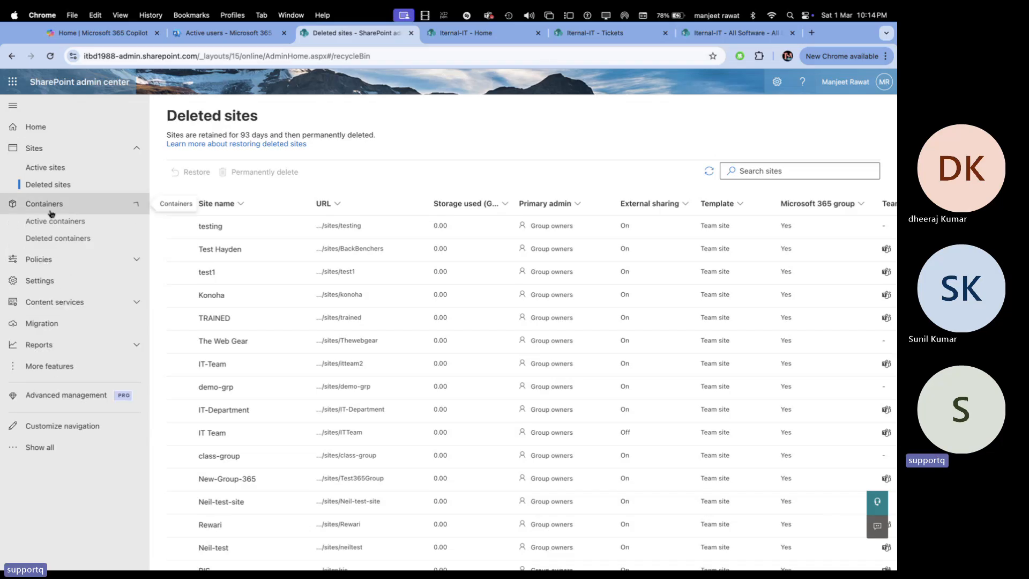
click(70, 225)
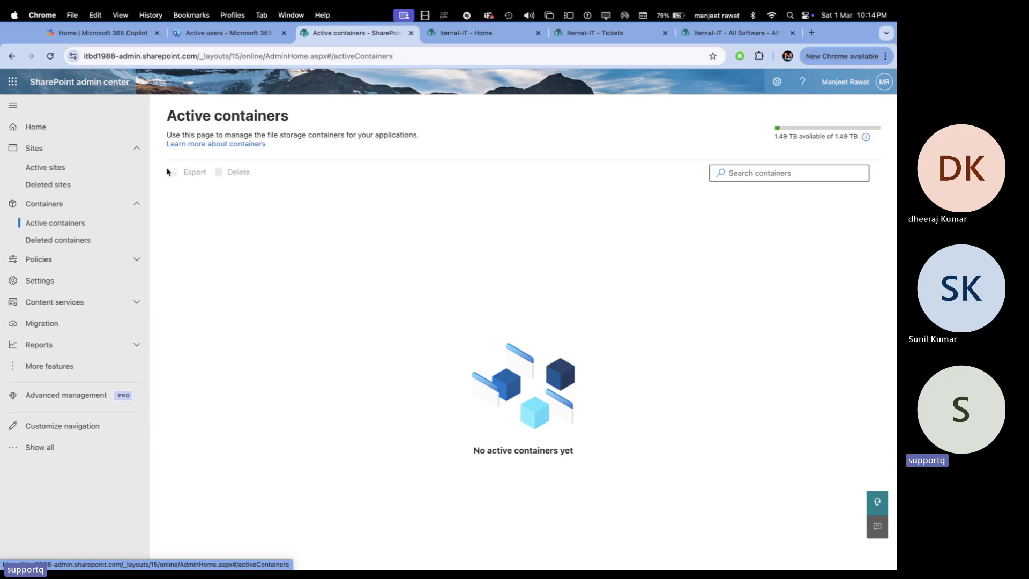
Open the organization's sharing policies and try a stricter external sharing level for OneDrive, returning it to Anyone
click(65, 262)
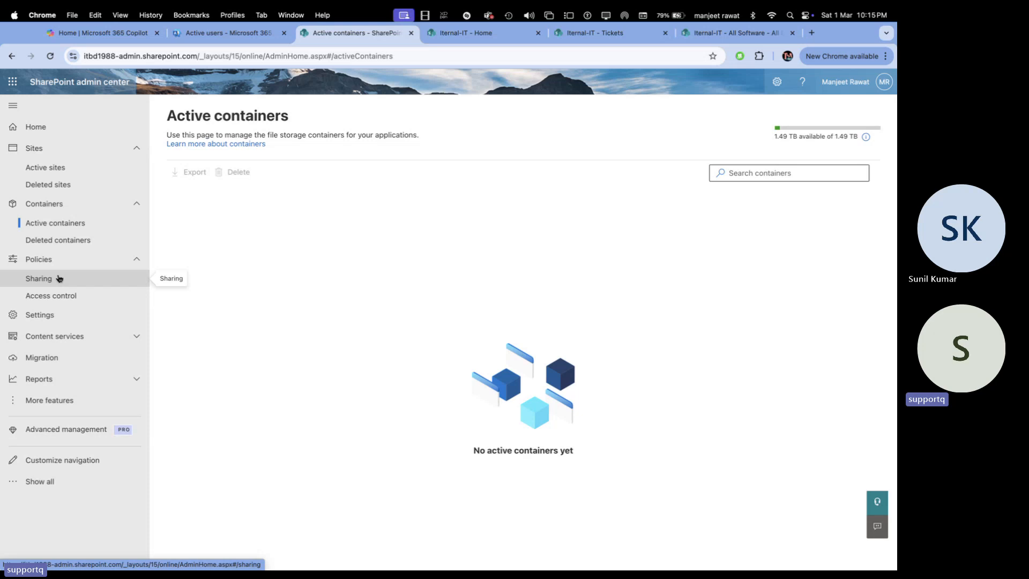
click(59, 278)
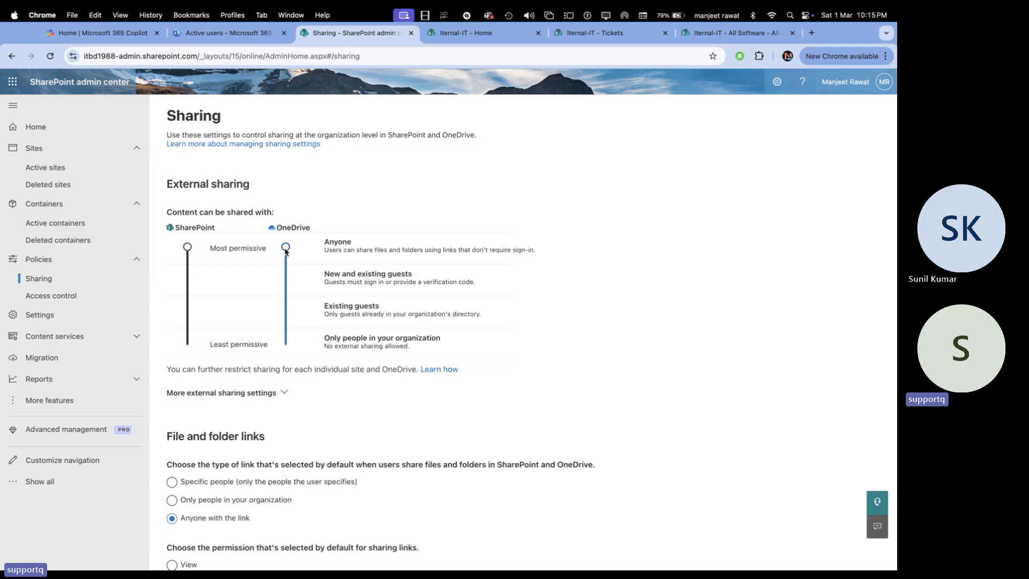
drag(286, 247, 313, 317)
drag(286, 345, 286, 246)
Try Specific people and Only people in your organization as the default link type, returning to Anyone with the link
scroll(281, 435, down, 3)
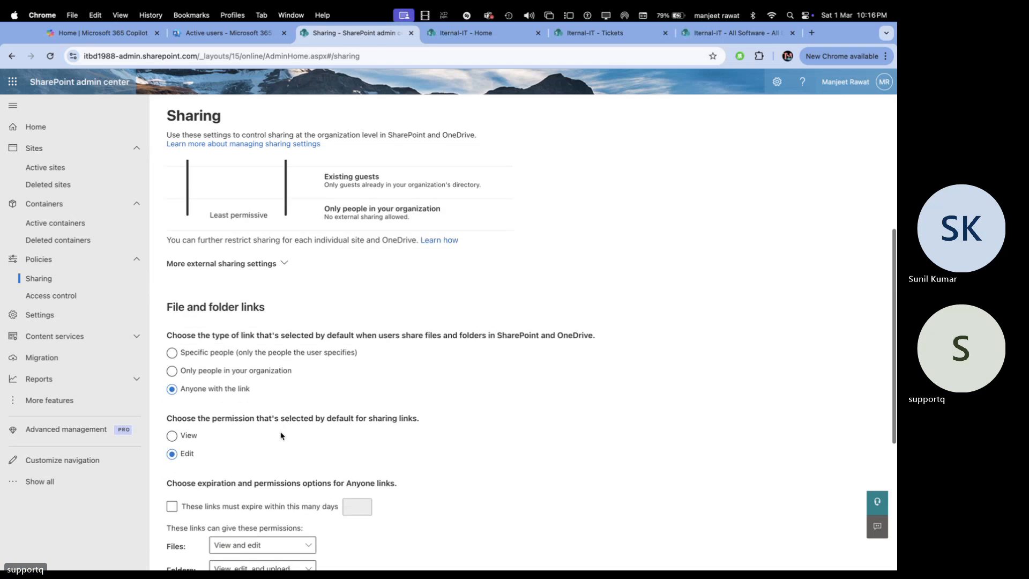
scroll(281, 434, down, 1)
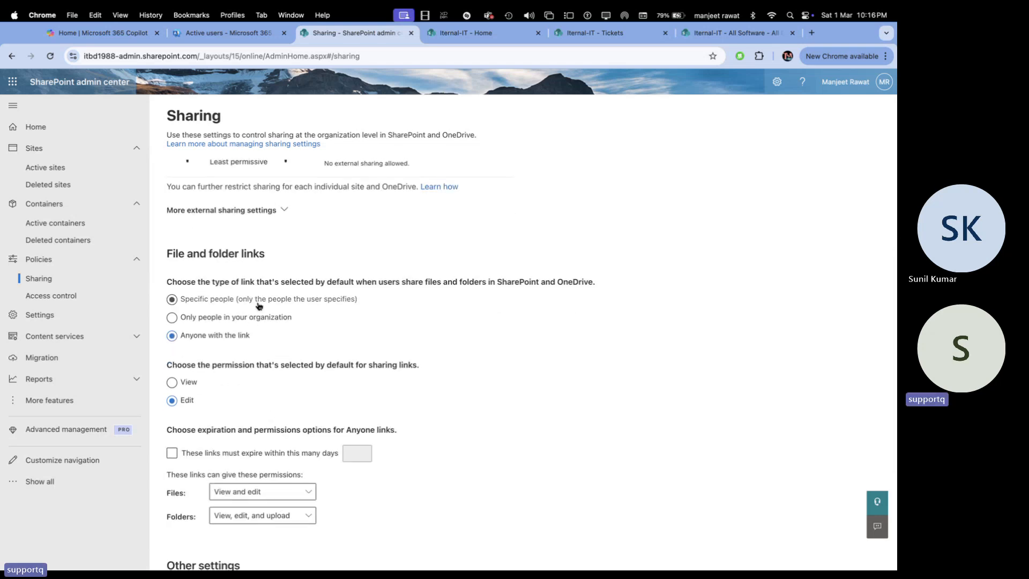
scroll(256, 264, down, 1)
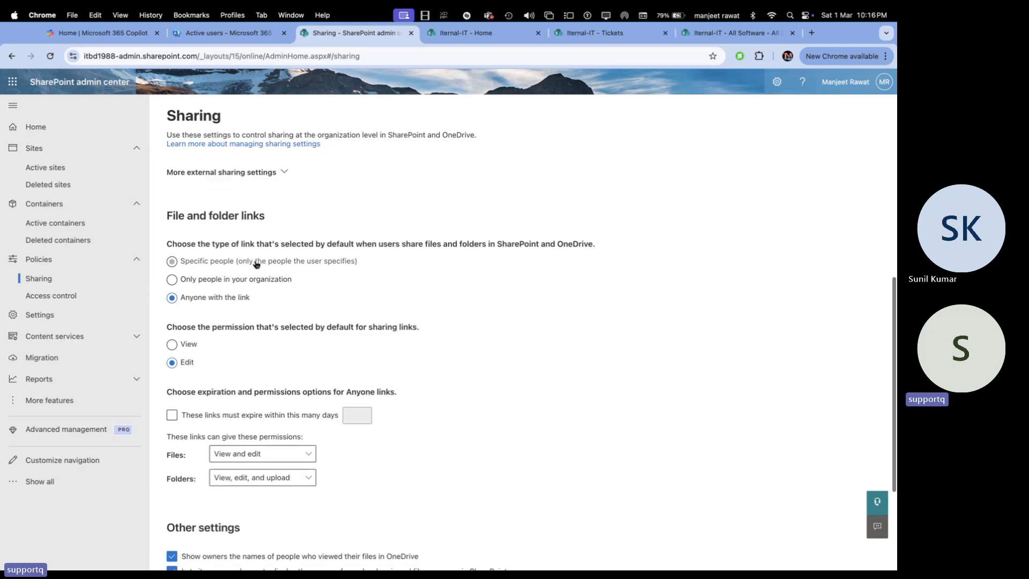
click(197, 263)
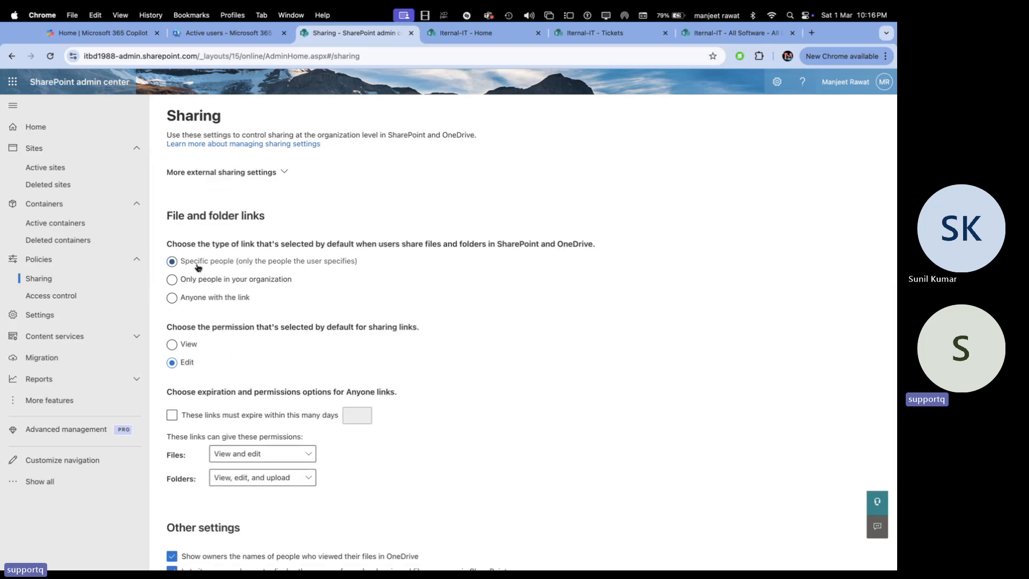
click(189, 283)
click(259, 262)
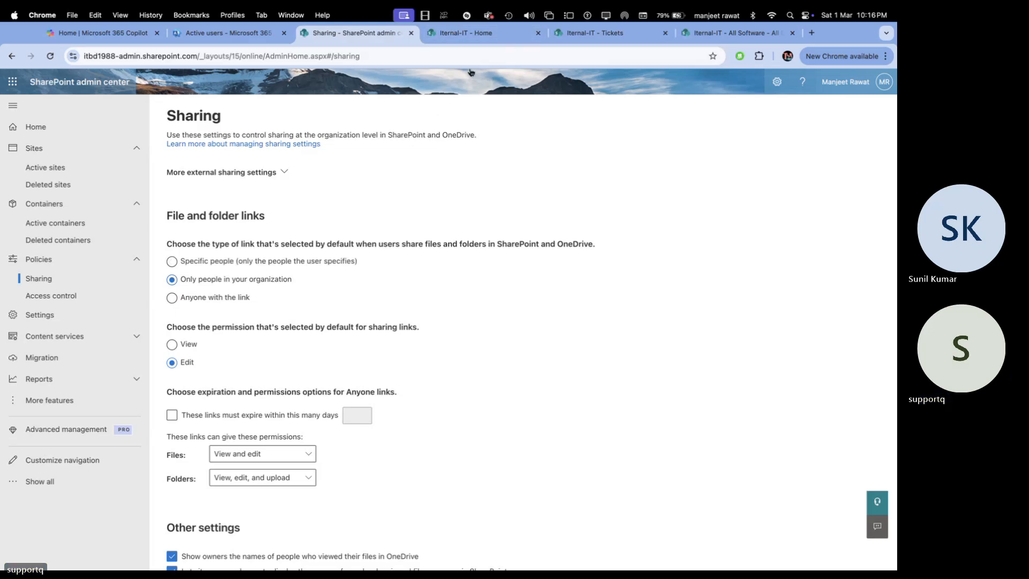
click(197, 296)
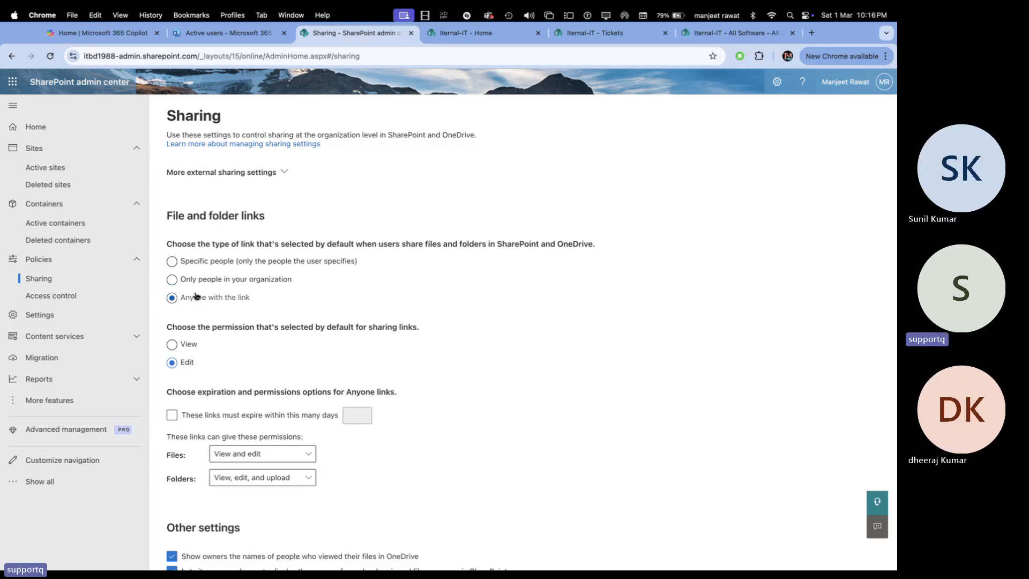
Set the default permission for sharing links to View, comparing it with Edit
scroll(190, 327, down, 2)
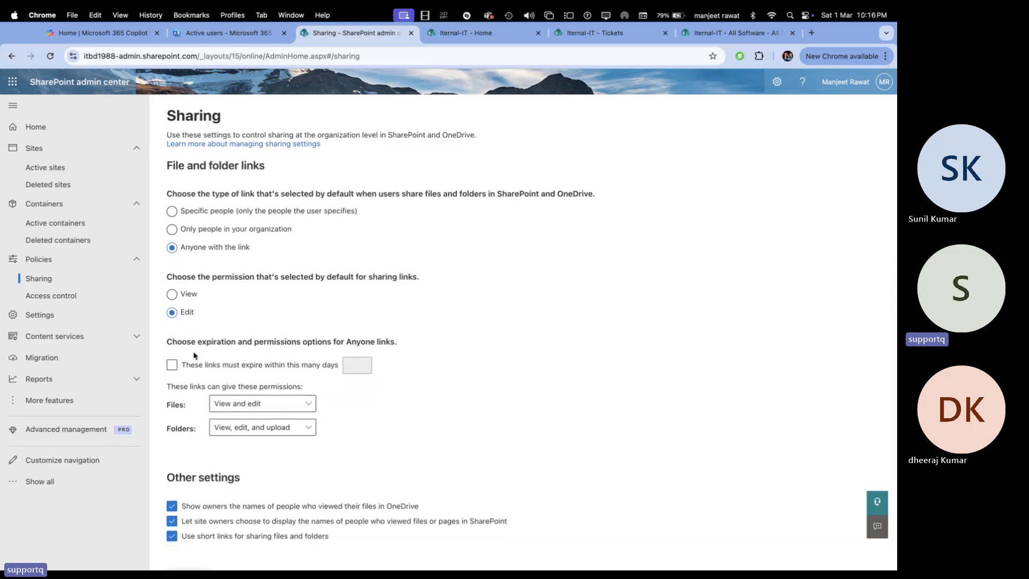
click(185, 295)
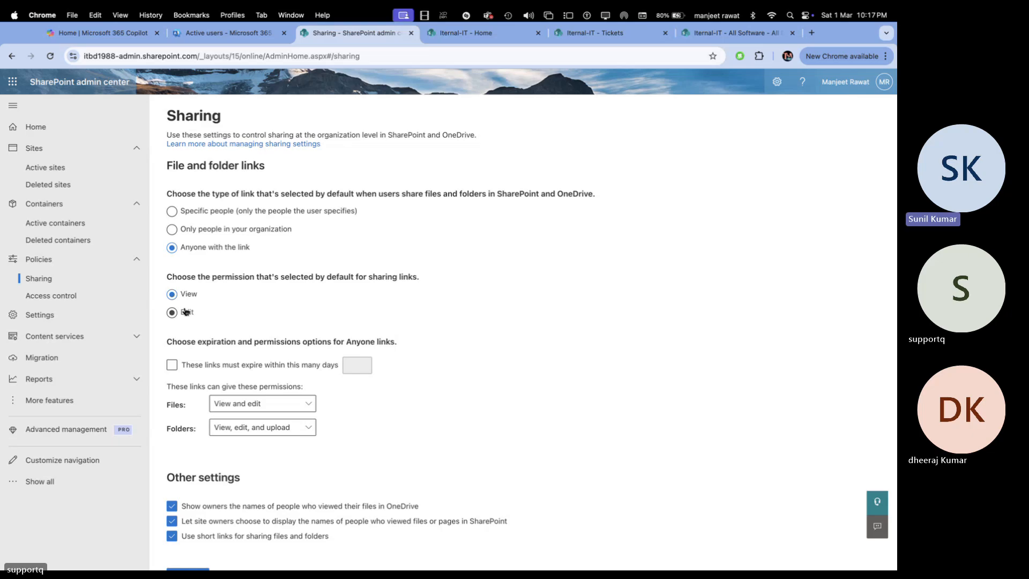
click(185, 312)
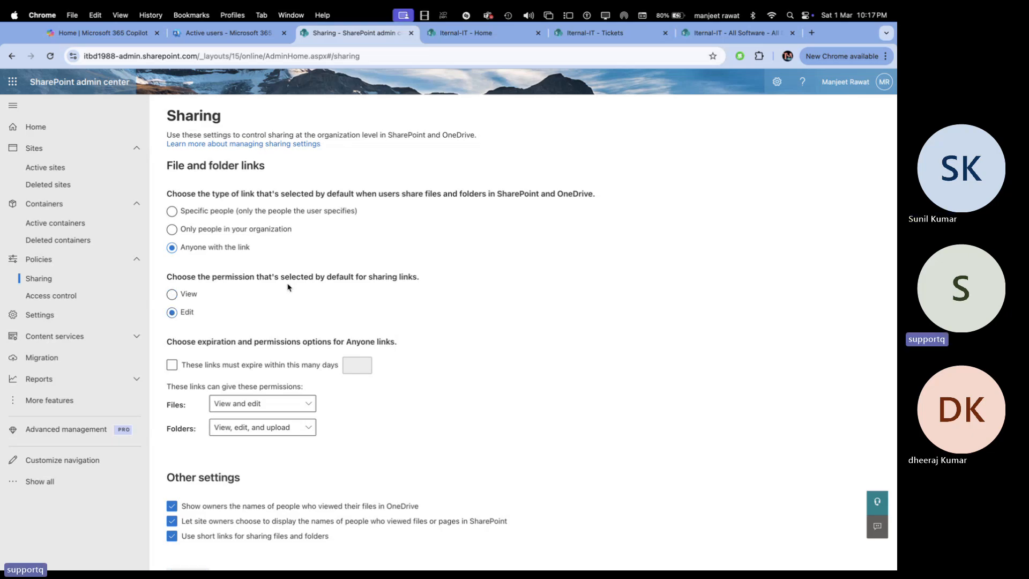
click(184, 299)
click(185, 311)
click(188, 298)
Require Anyone links to expire within 7 days
click(179, 371)
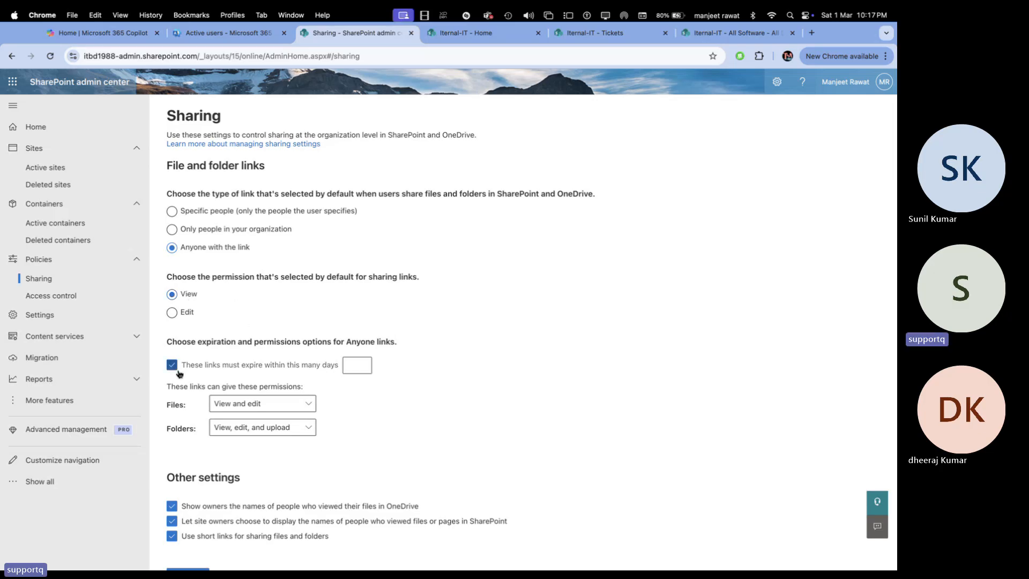
click(345, 367)
text(7)
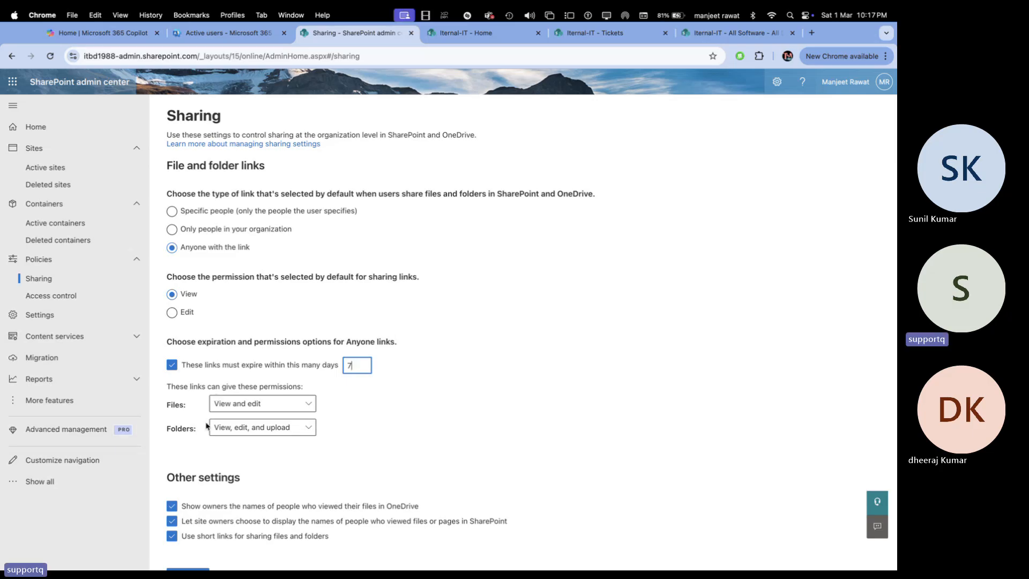
Limit the permissions that Anyone links can give to View for both files and folders
click(301, 406)
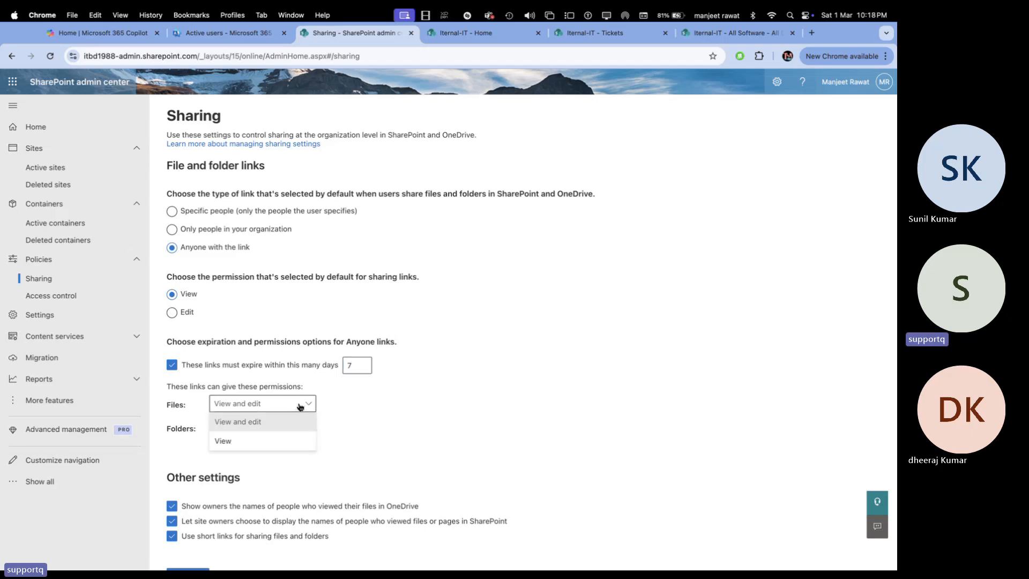
click(247, 440)
click(258, 429)
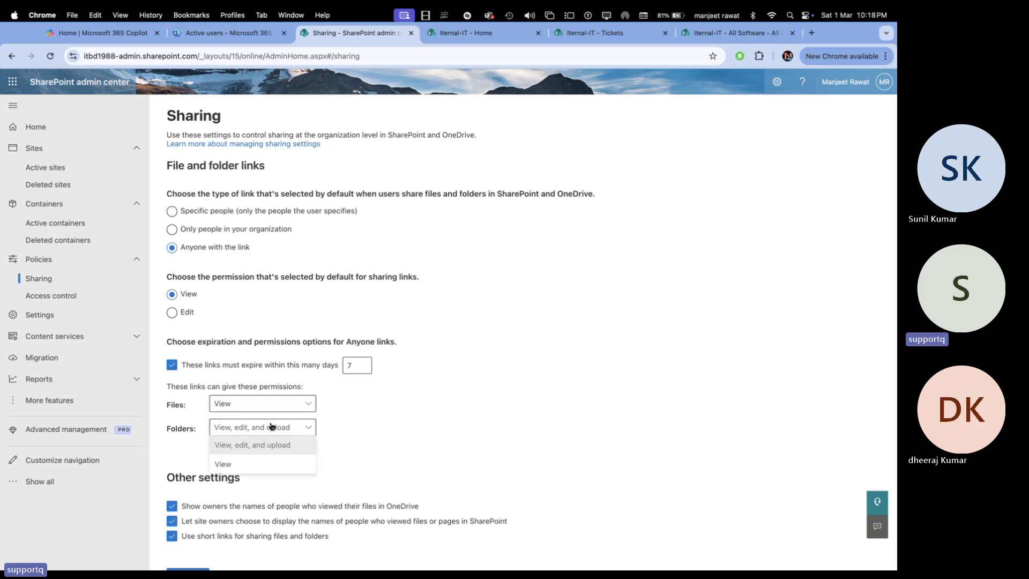
click(240, 462)
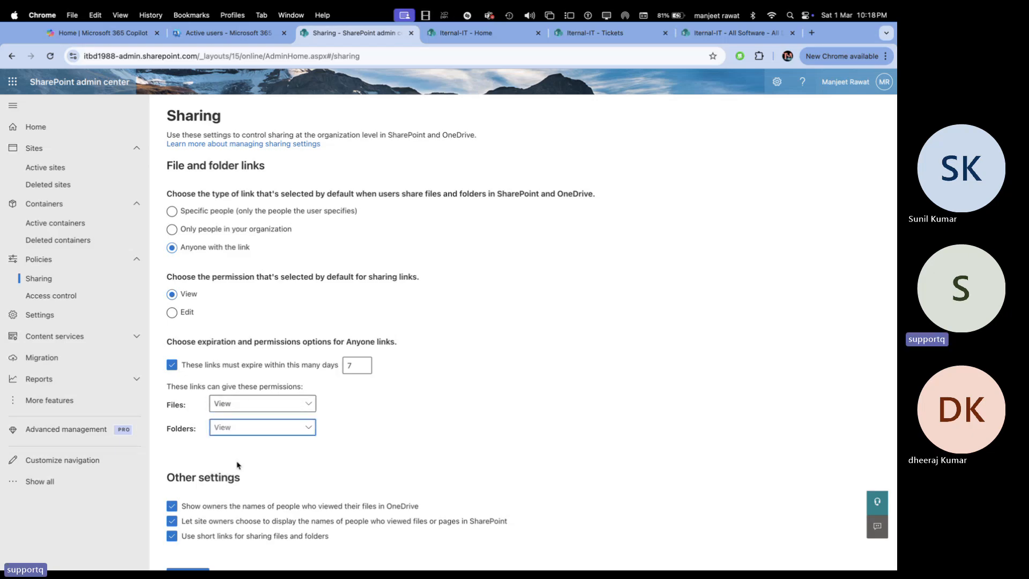
Set the Anyone link permissions back to View and edit for files and View, edit, and upload for folders
click(252, 431)
click(261, 415)
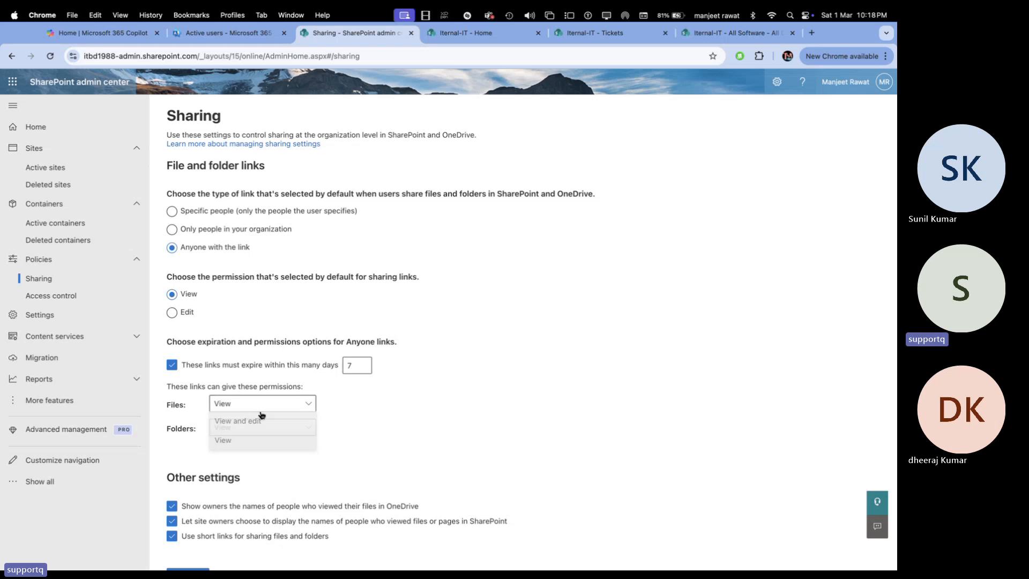
click(260, 405)
click(260, 405)
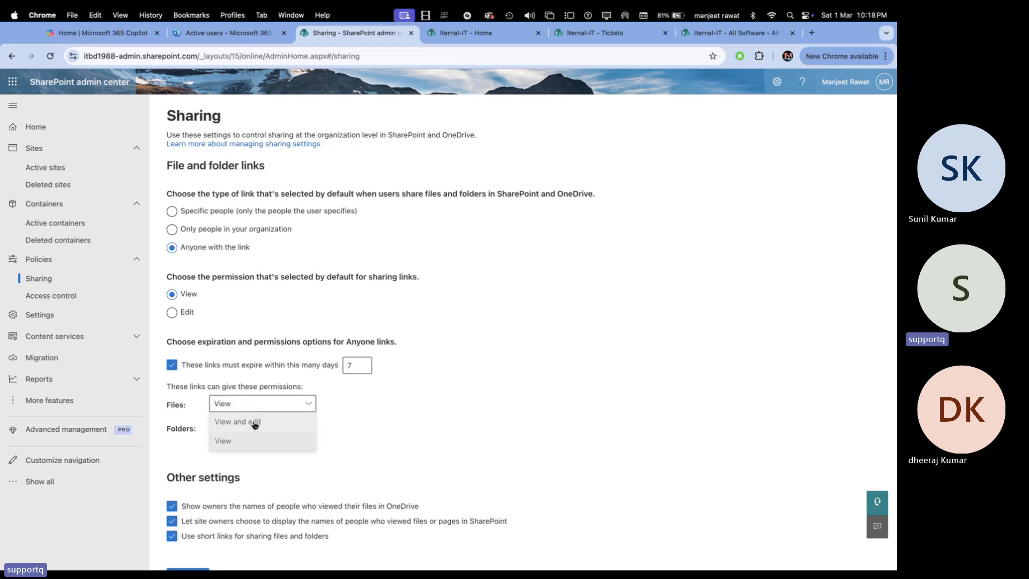
click(255, 424)
click(261, 429)
click(250, 447)
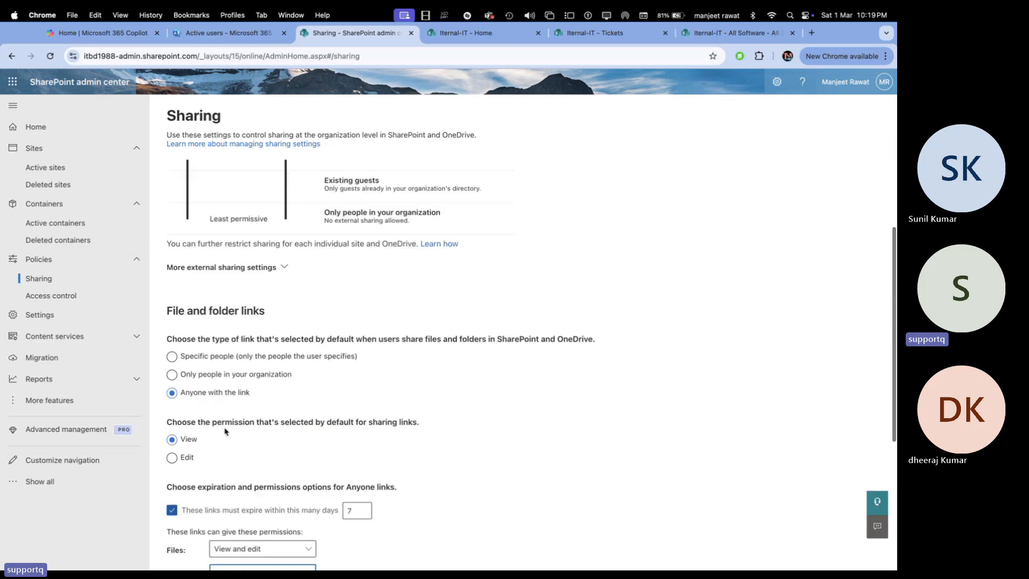
Open the Access control policies and review the Unmanaged devices setting, closing its details
click(50, 262)
click(50, 261)
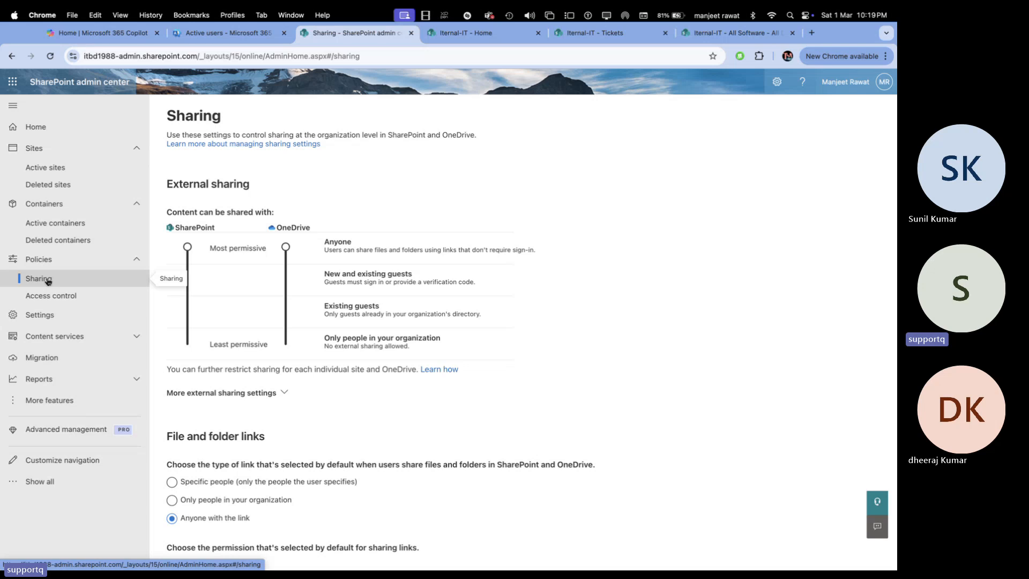
click(55, 298)
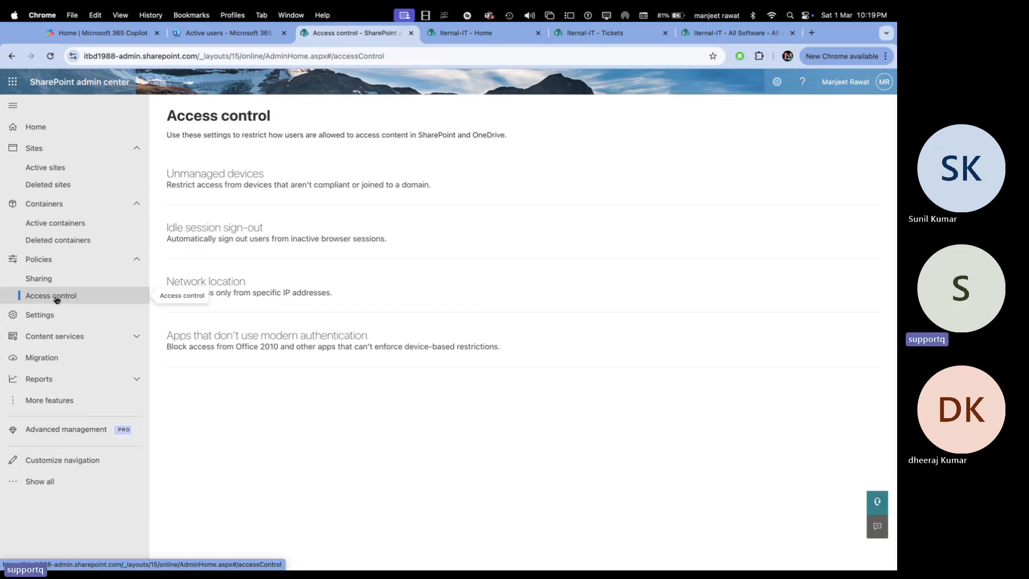
click(235, 187)
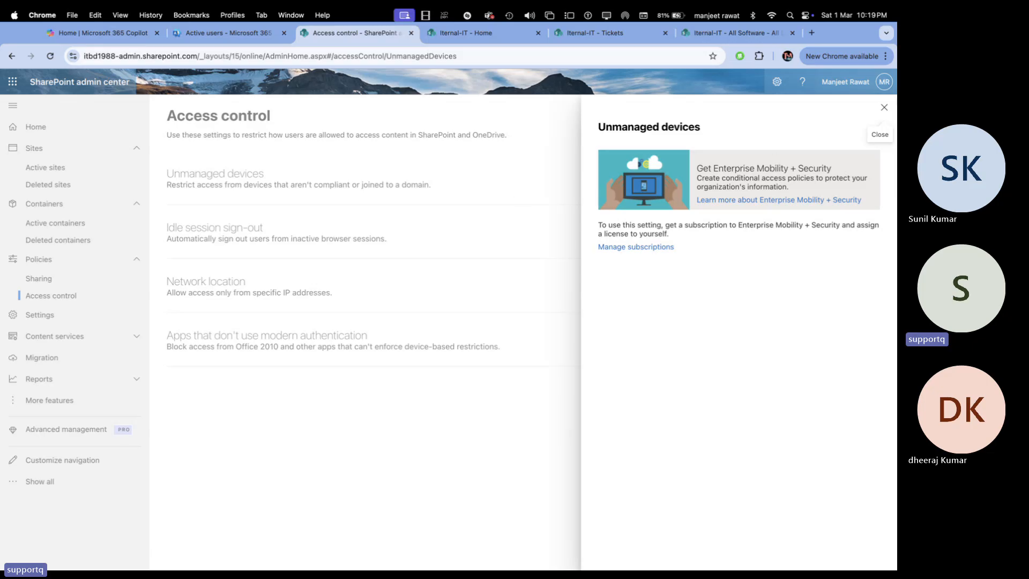
click(883, 107)
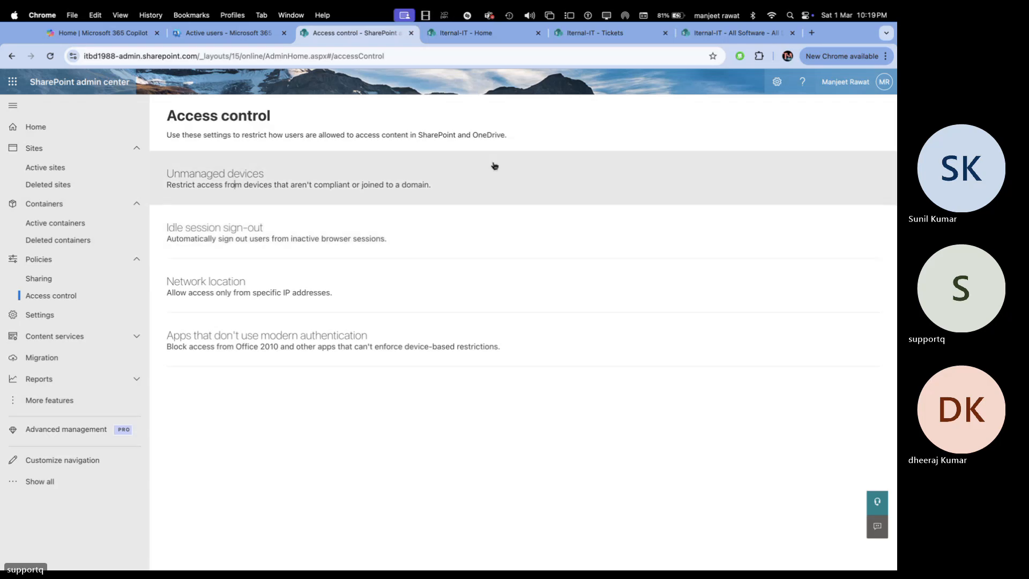
click(495, 166)
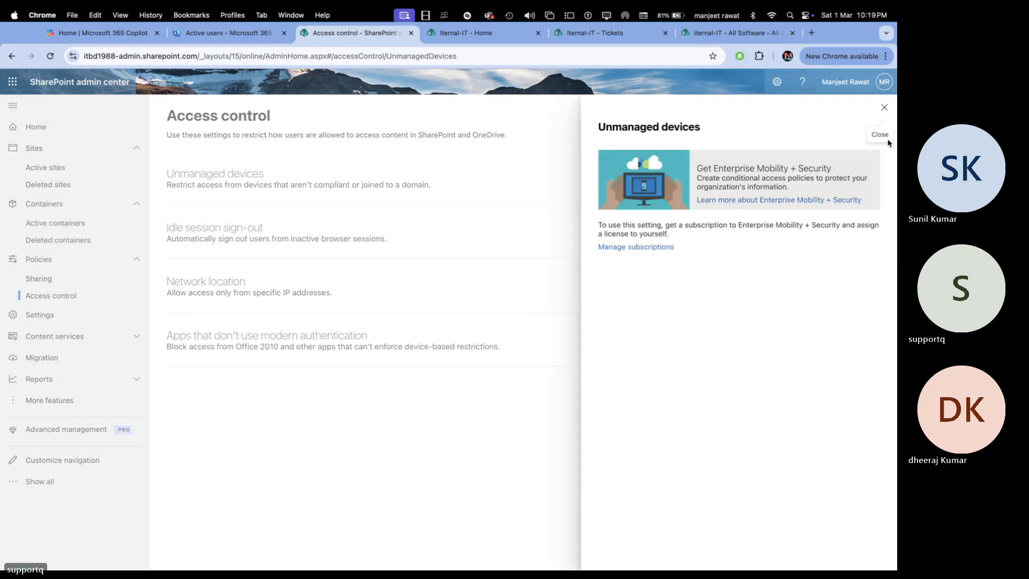
click(884, 107)
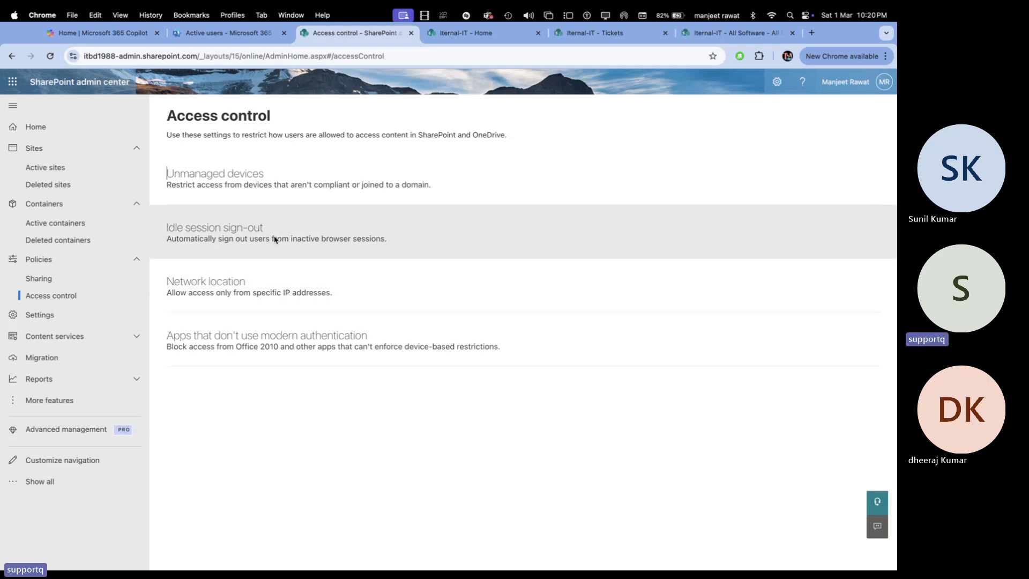
Try turning on automatic sign-out of inactive users under Idle session sign-out, choosing a 2-minute notice and restoring it to 5 minutes
click(277, 236)
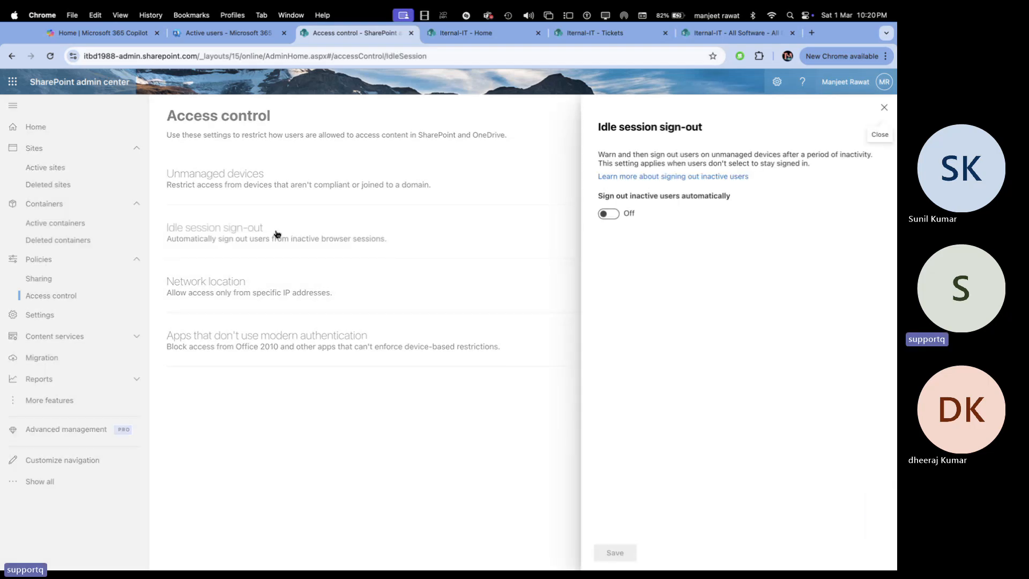
click(608, 214)
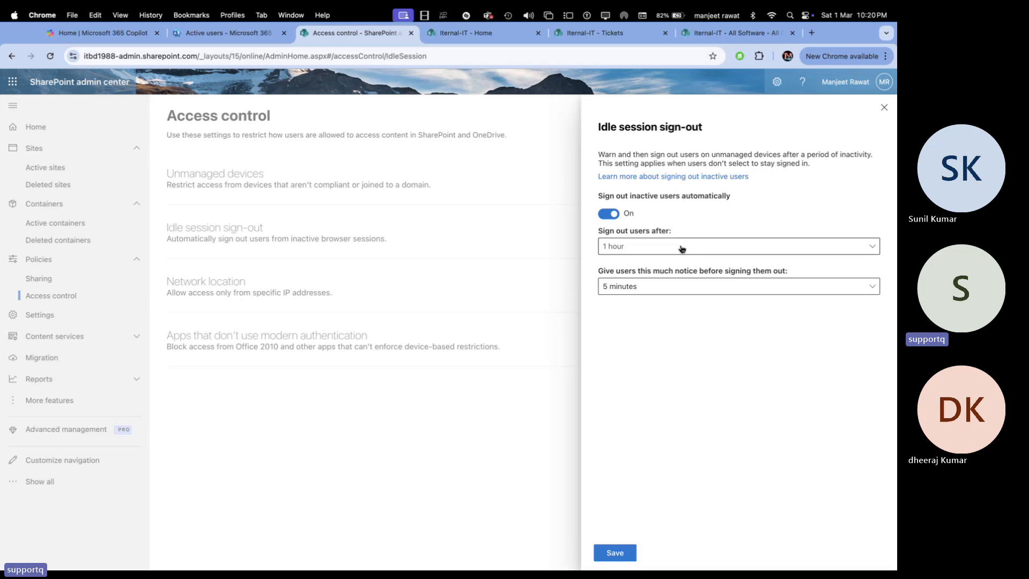
click(673, 289)
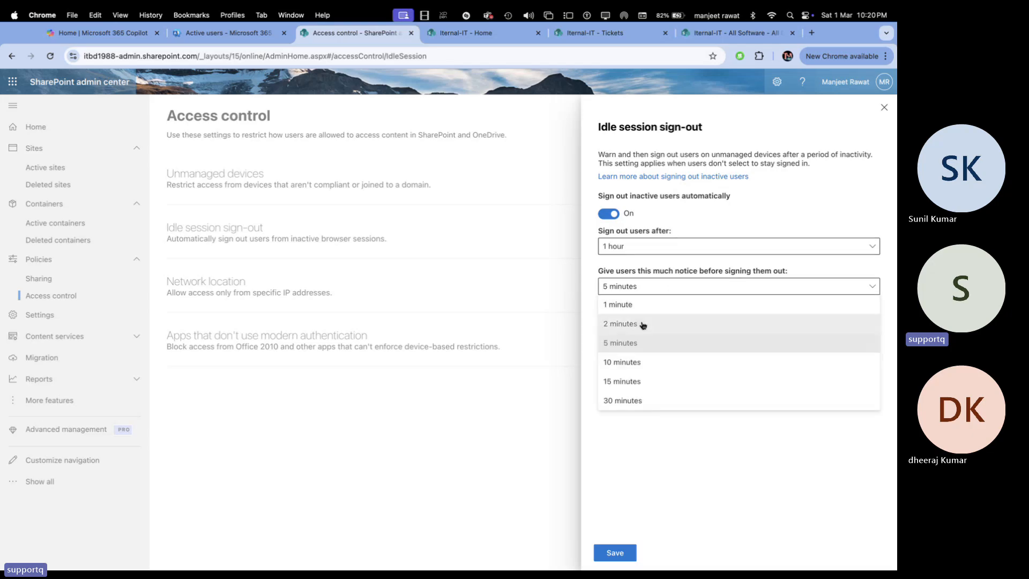
click(642, 325)
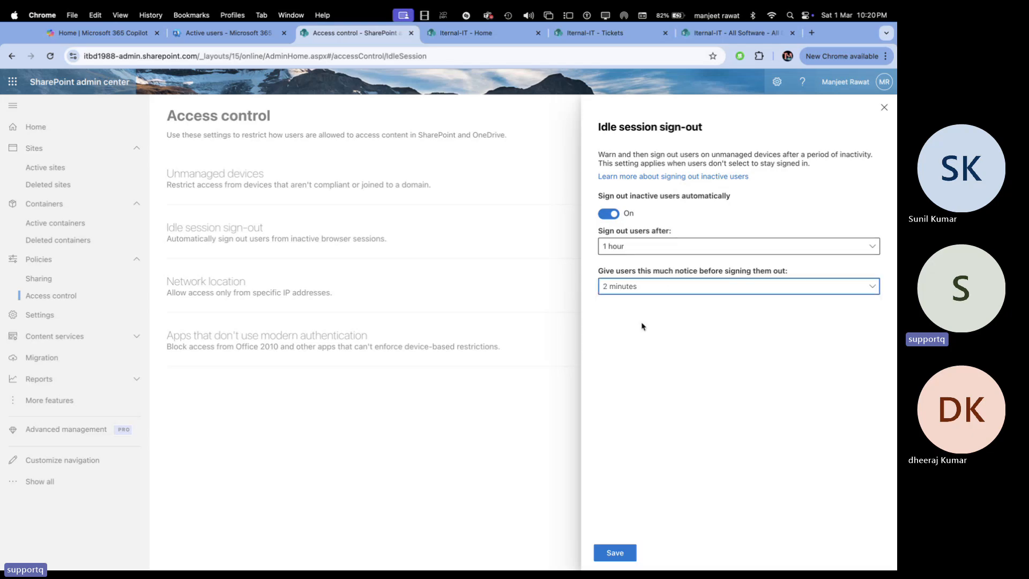
click(663, 287)
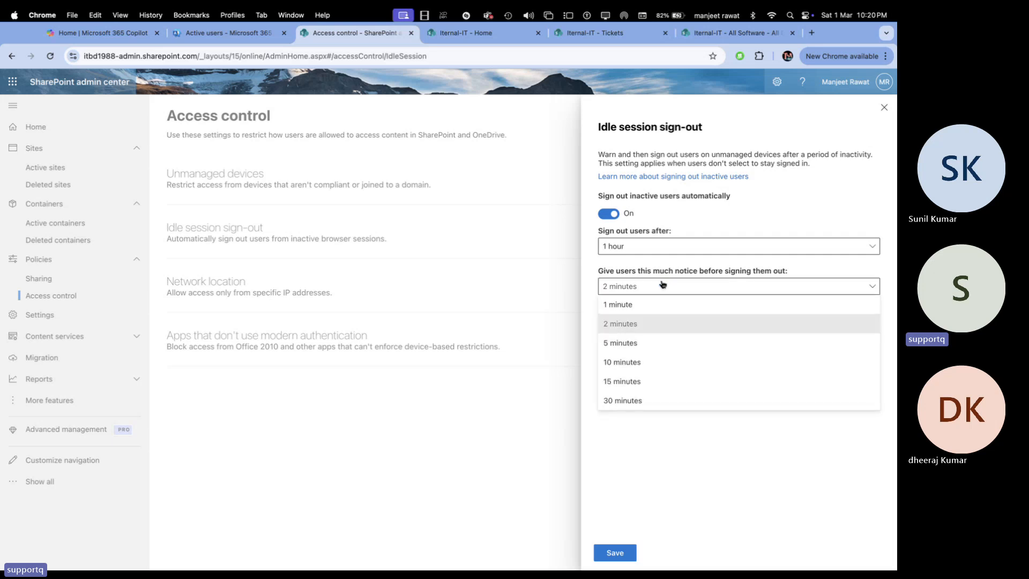
click(631, 337)
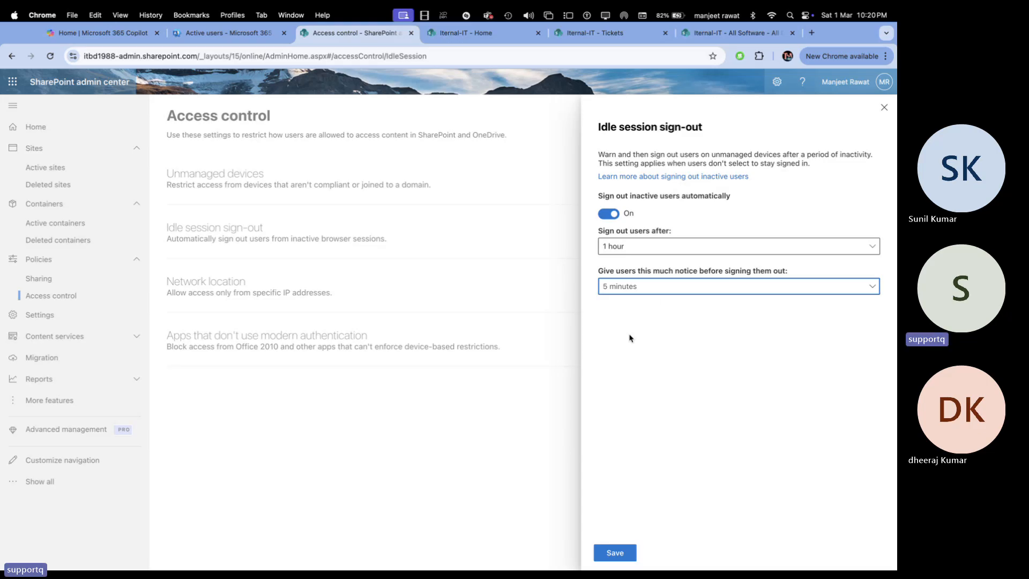
Try a 15-minute limit for signing out idle users, and close the Idle session sign-out settings without saving
click(673, 252)
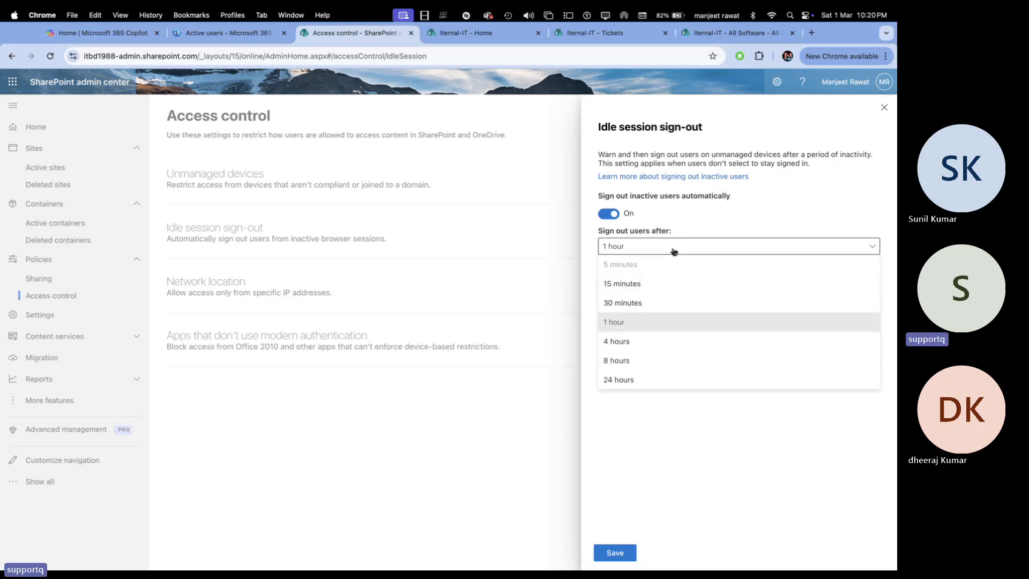
click(632, 289)
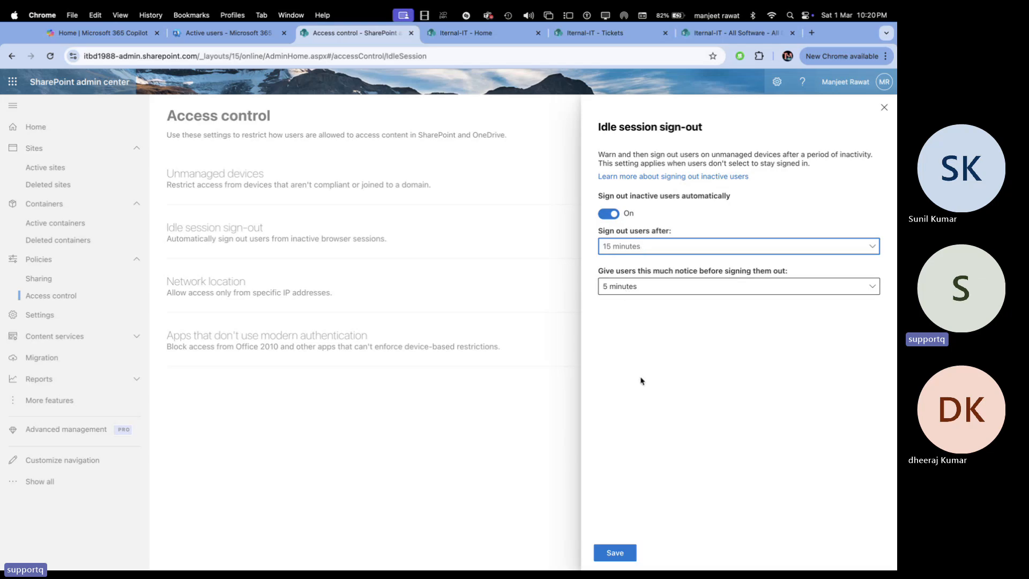
click(884, 109)
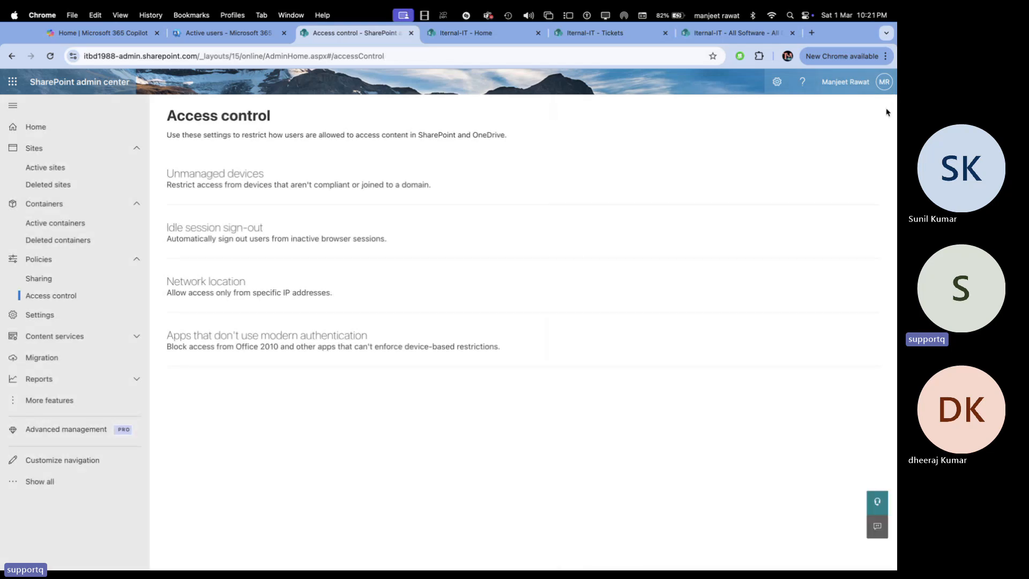
Try restricting access to specific IP address ranges under Network location, and close the settings without entering a range or saving
click(299, 300)
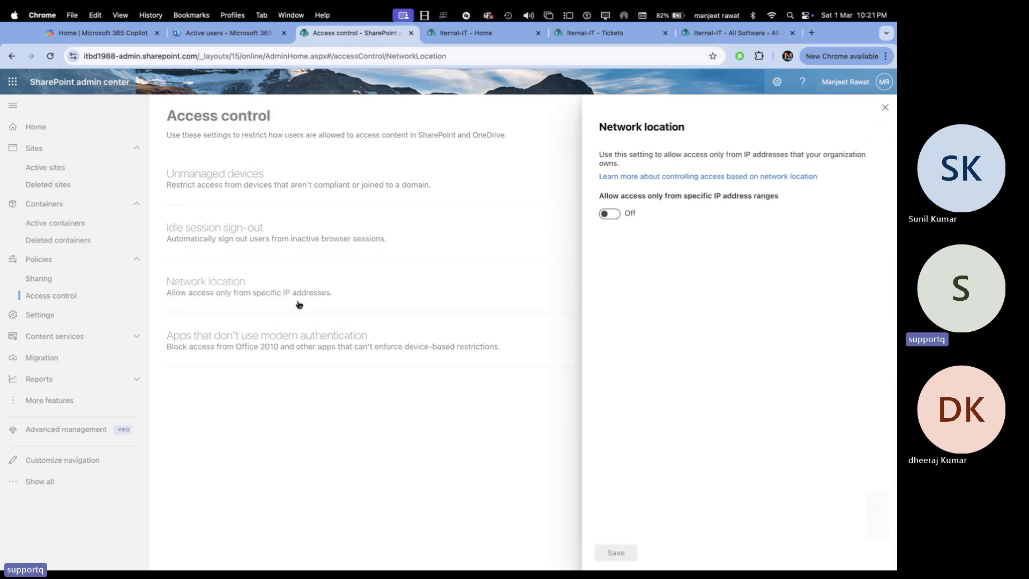
click(609, 215)
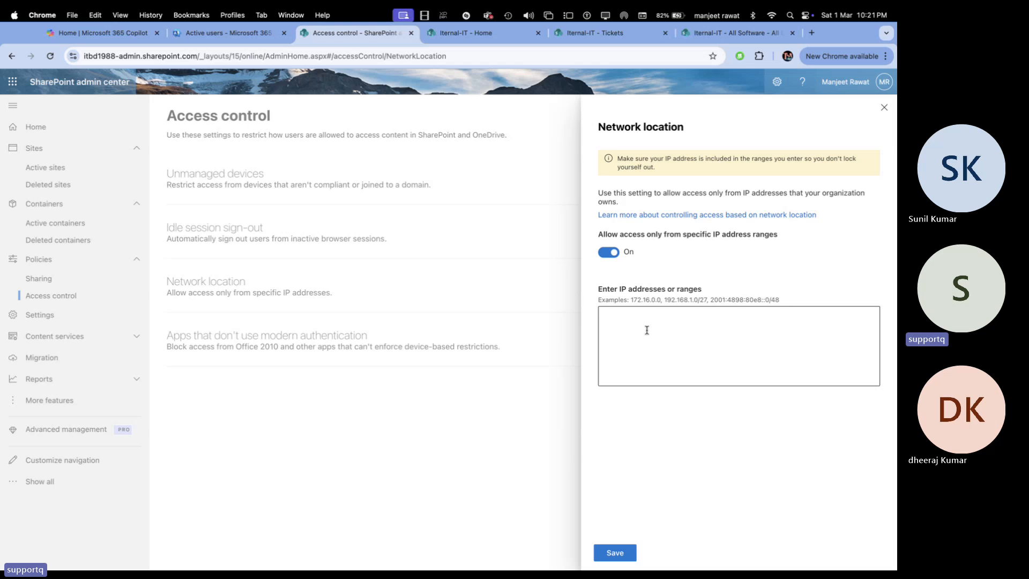
click(632, 327)
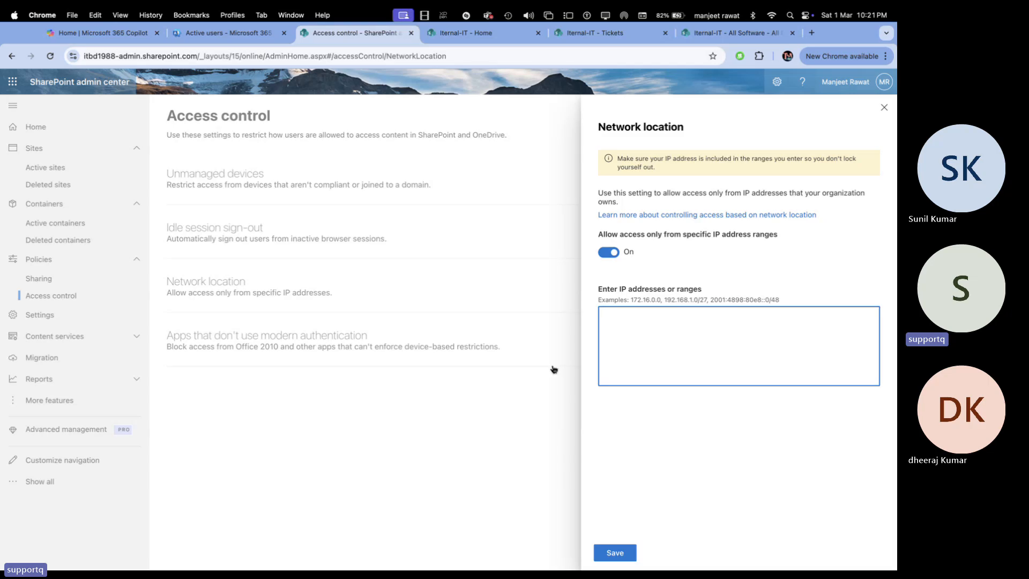
click(884, 107)
Review the access options for apps that don't use modern authentication and close their details
click(321, 336)
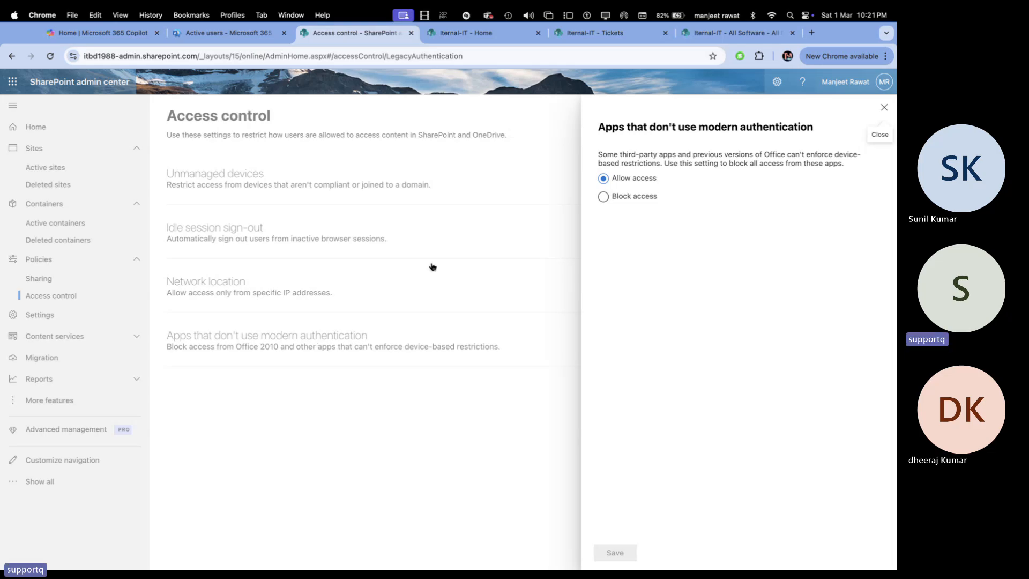
click(885, 108)
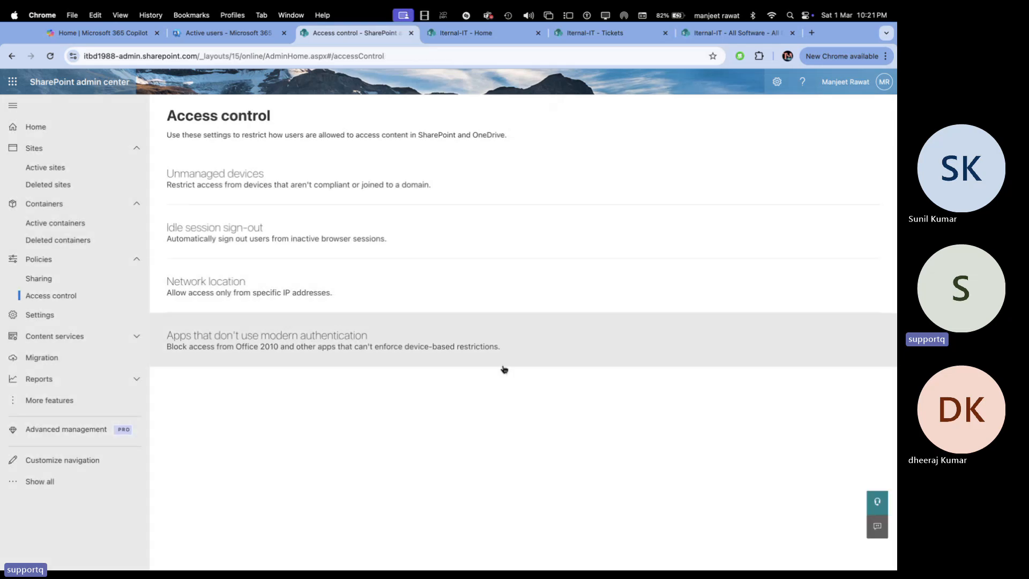